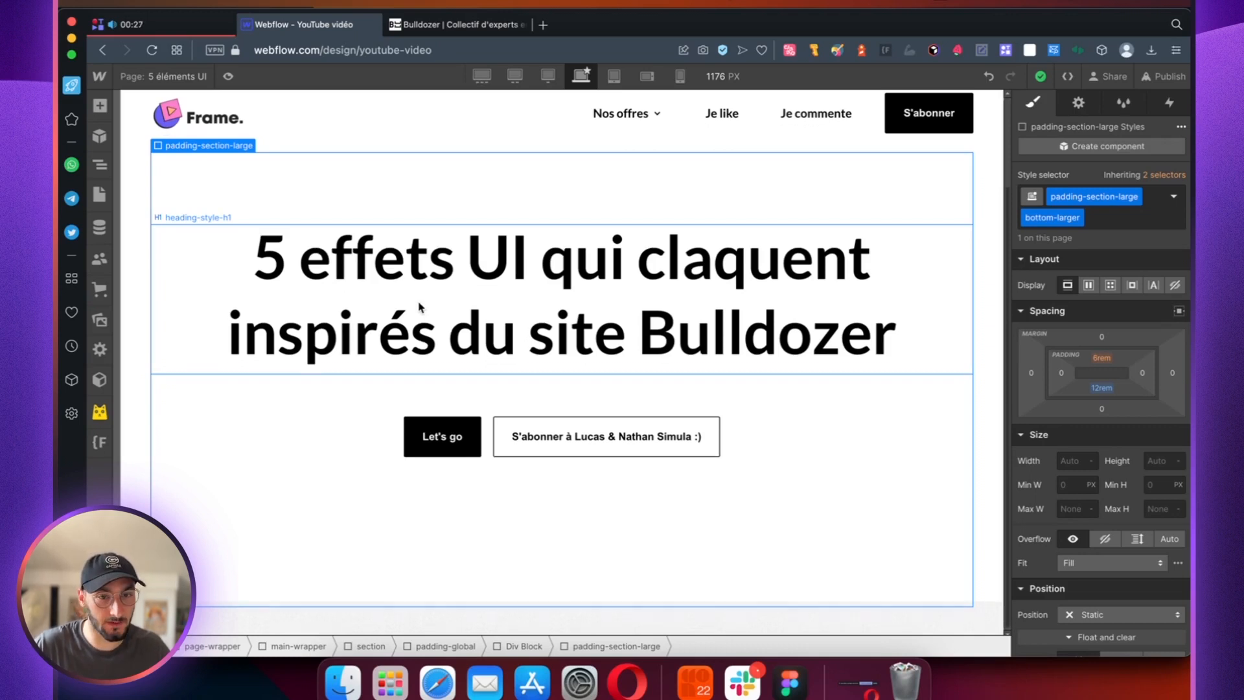
# Step: Examine the demo page's noise-background section and the highlighted word in the Bulldozer homepage's main heading
pyautogui.scroll(-4, 421, 302)
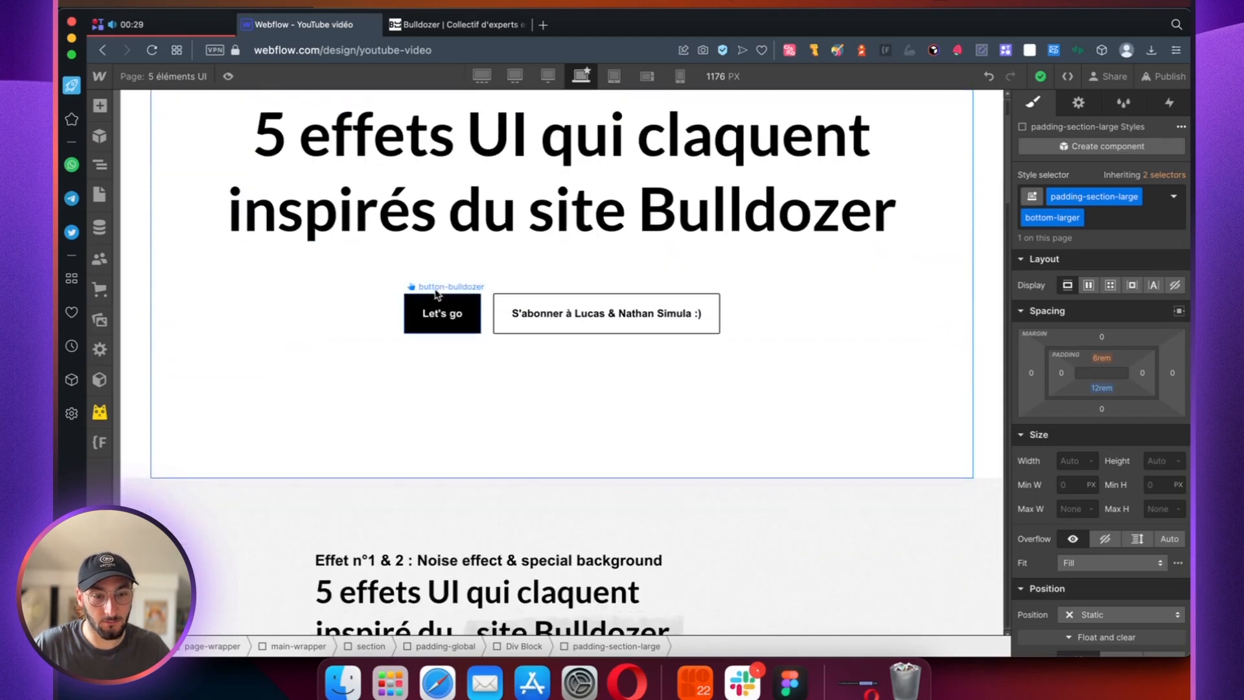
pyautogui.scroll(-6, 426, 299)
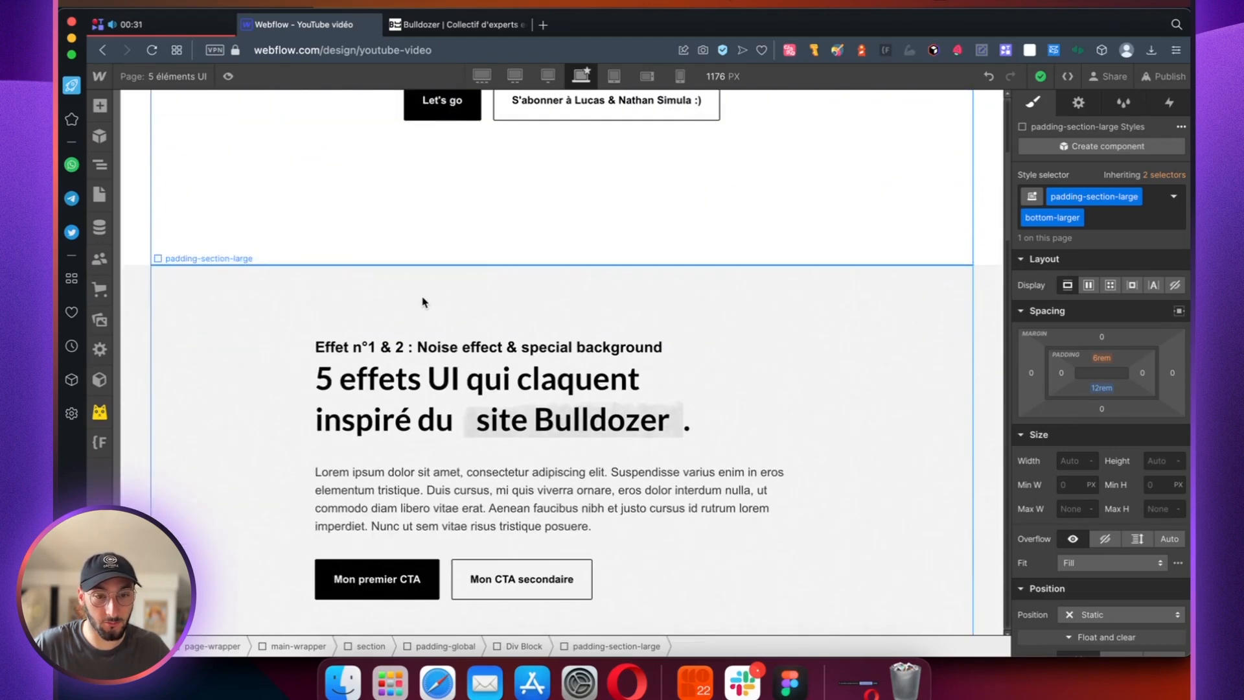
pyautogui.scroll(-3, 422, 302)
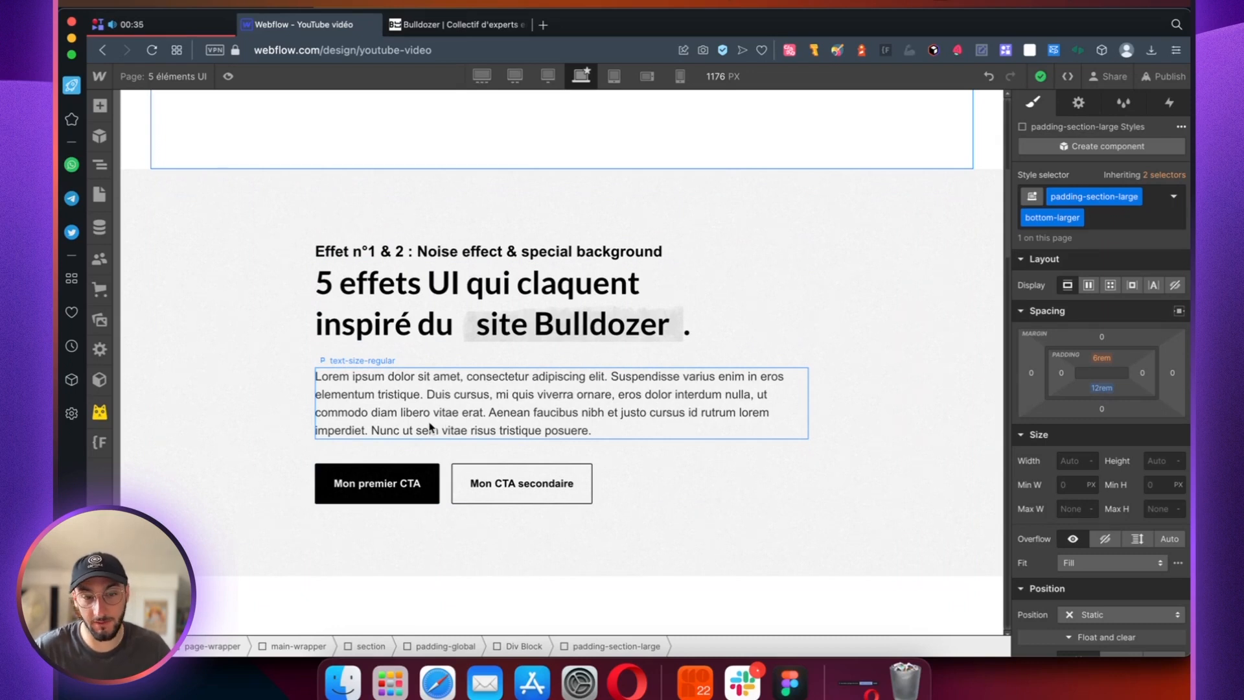
pyautogui.click(456, 26)
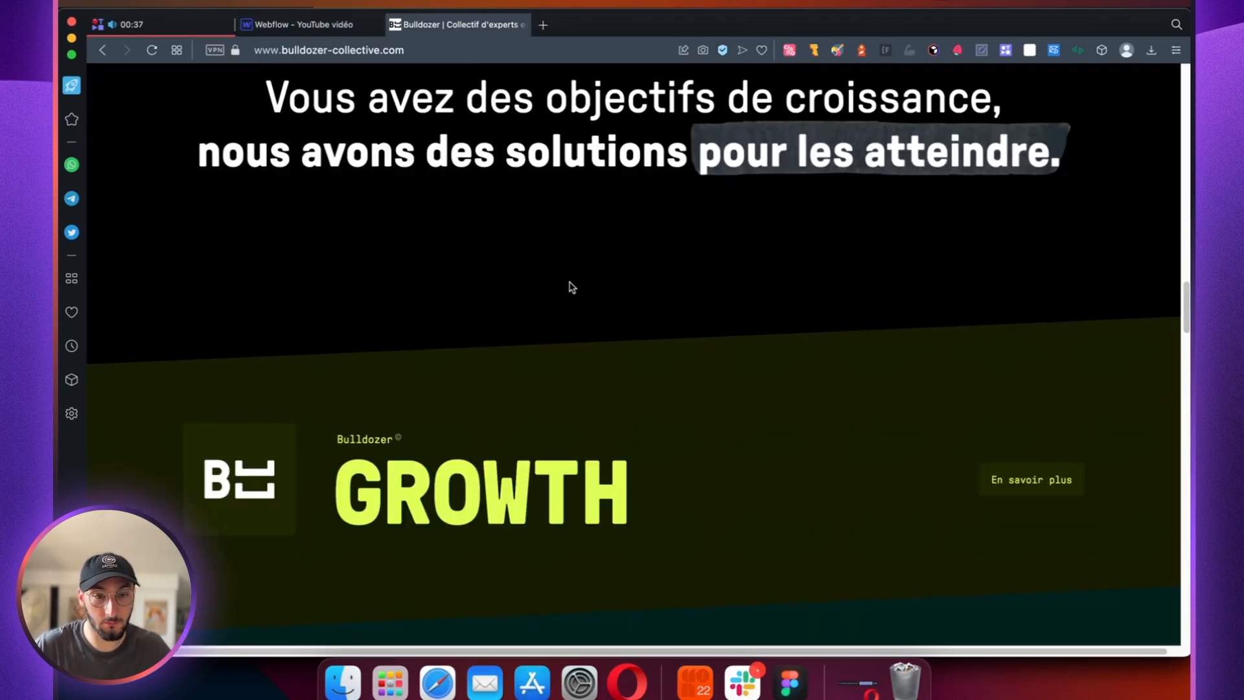
pyautogui.scroll(15, 572, 287)
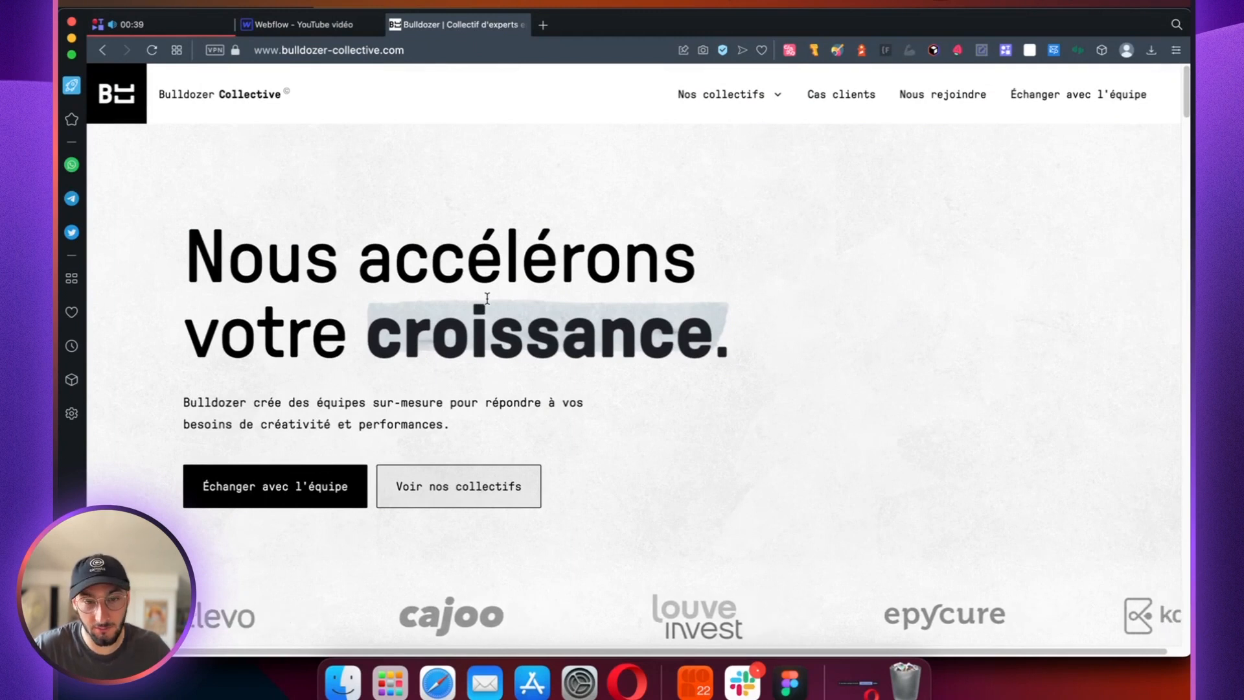
pyautogui.moveTo(367, 325); pyautogui.dragTo(722, 351)
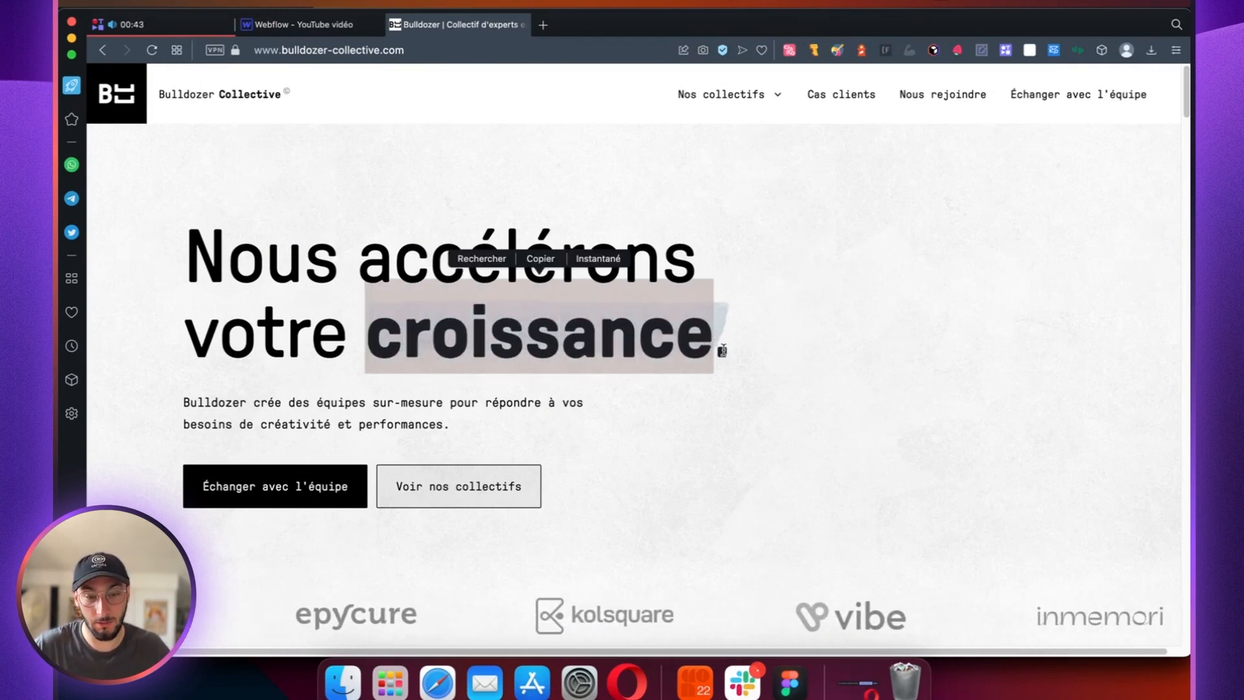
pyautogui.click(330, 25)
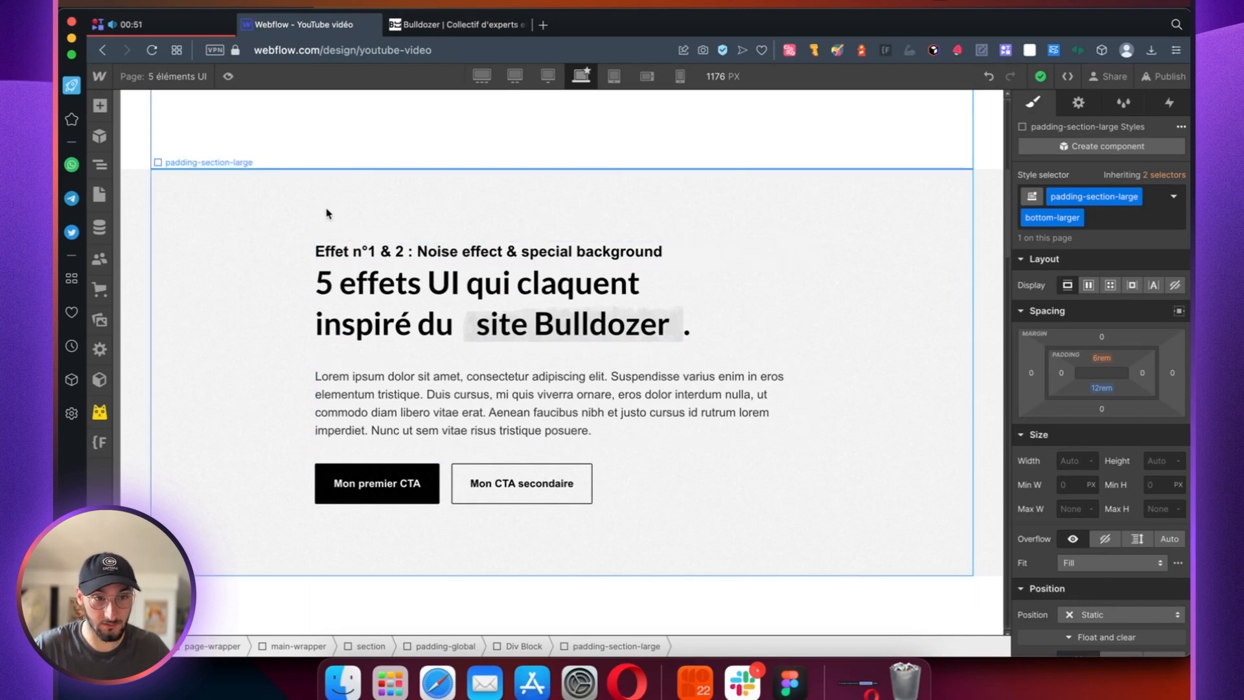
# Step: Add a div block inside main-wrapper and place it directly after section_header
pyautogui.click(140, 201)
pyautogui.click(102, 167)
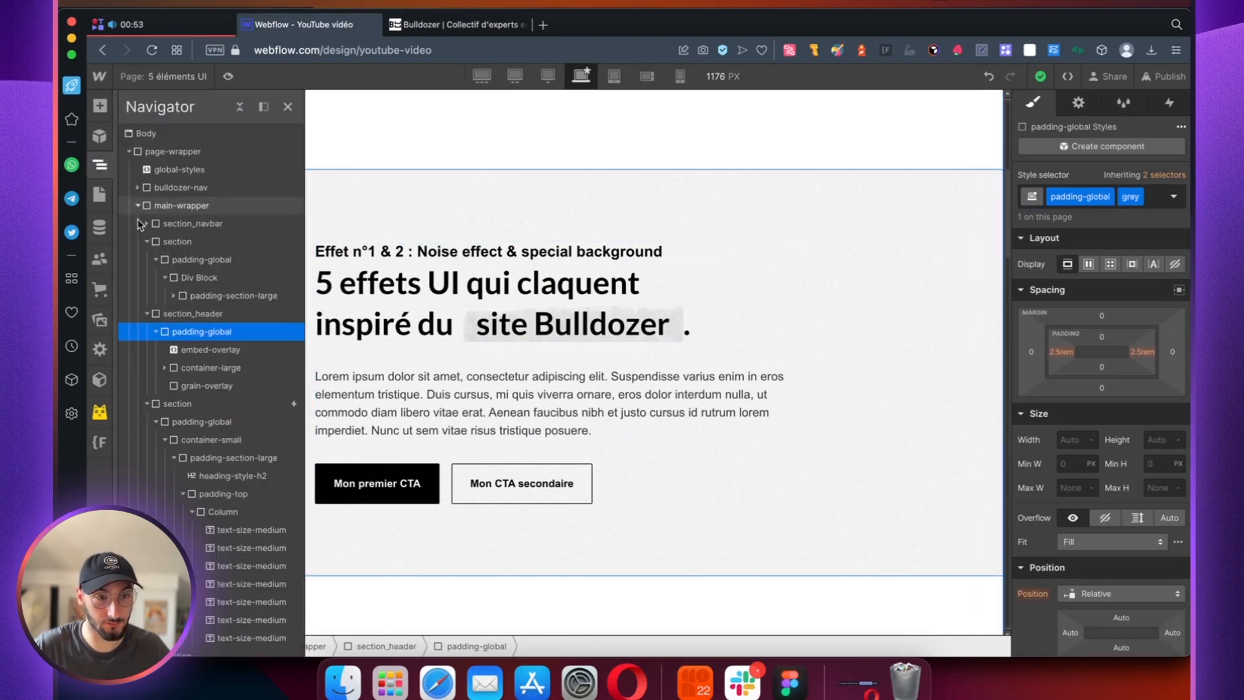
pyautogui.click(144, 332)
pyautogui.click(146, 242)
pyautogui.click(170, 206)
pyautogui.press('a')
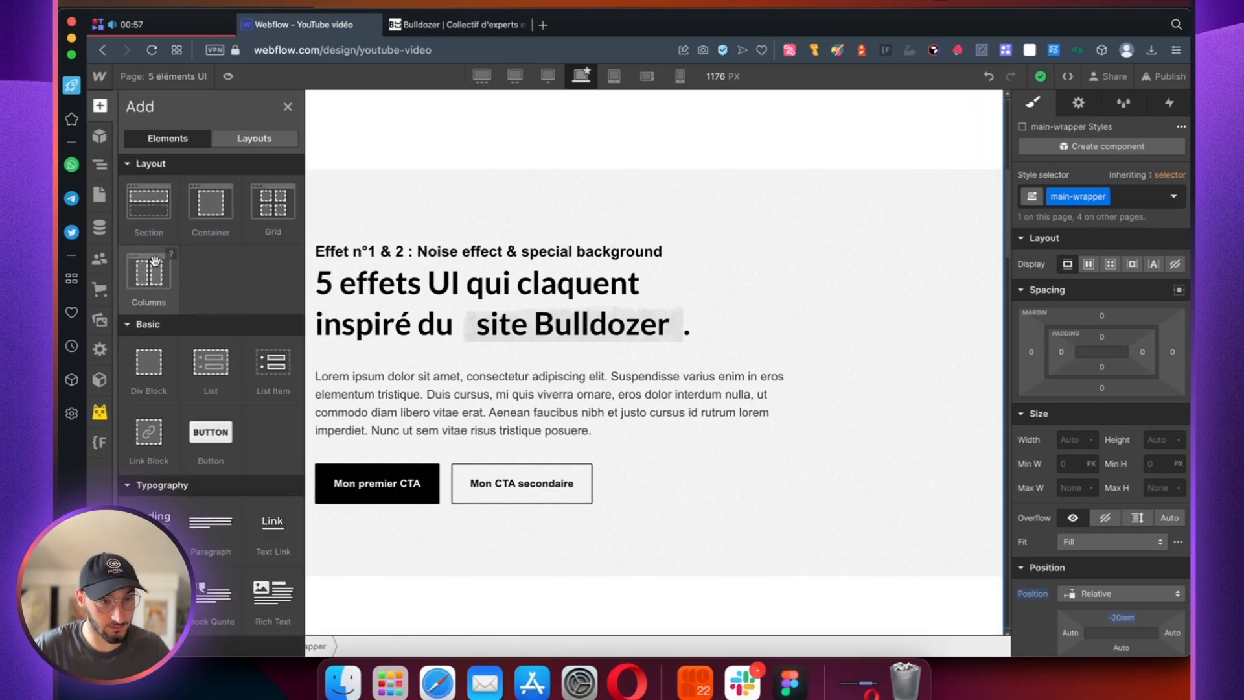
pyautogui.click(140, 381)
pyautogui.click(101, 167)
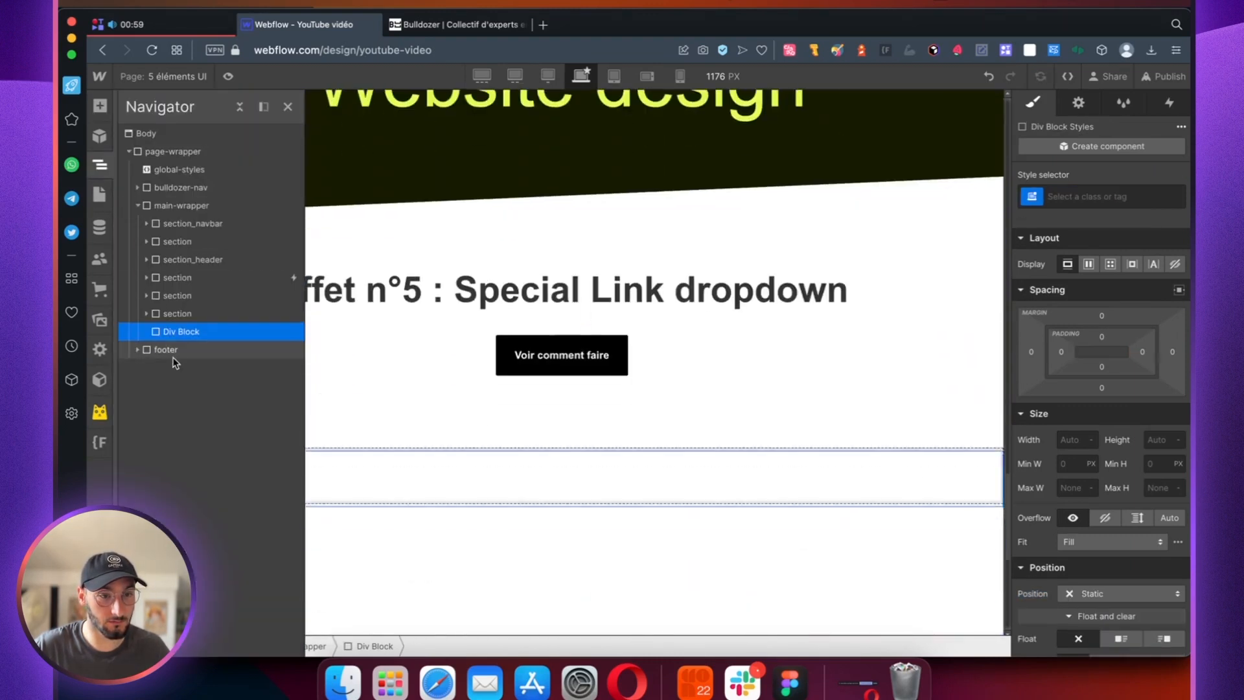
pyautogui.moveTo(175, 333); pyautogui.dragTo(173, 272)
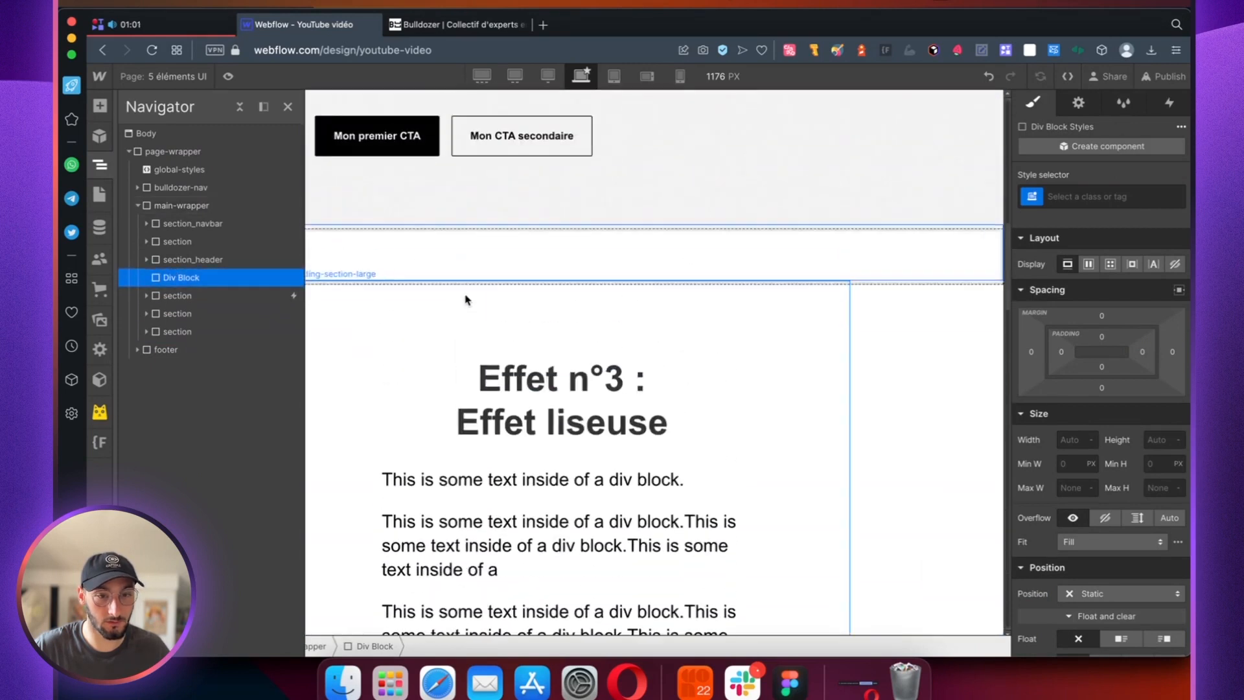
# Step: Create and apply the class section-step1 on the new div block
pyautogui.click(1074, 197)
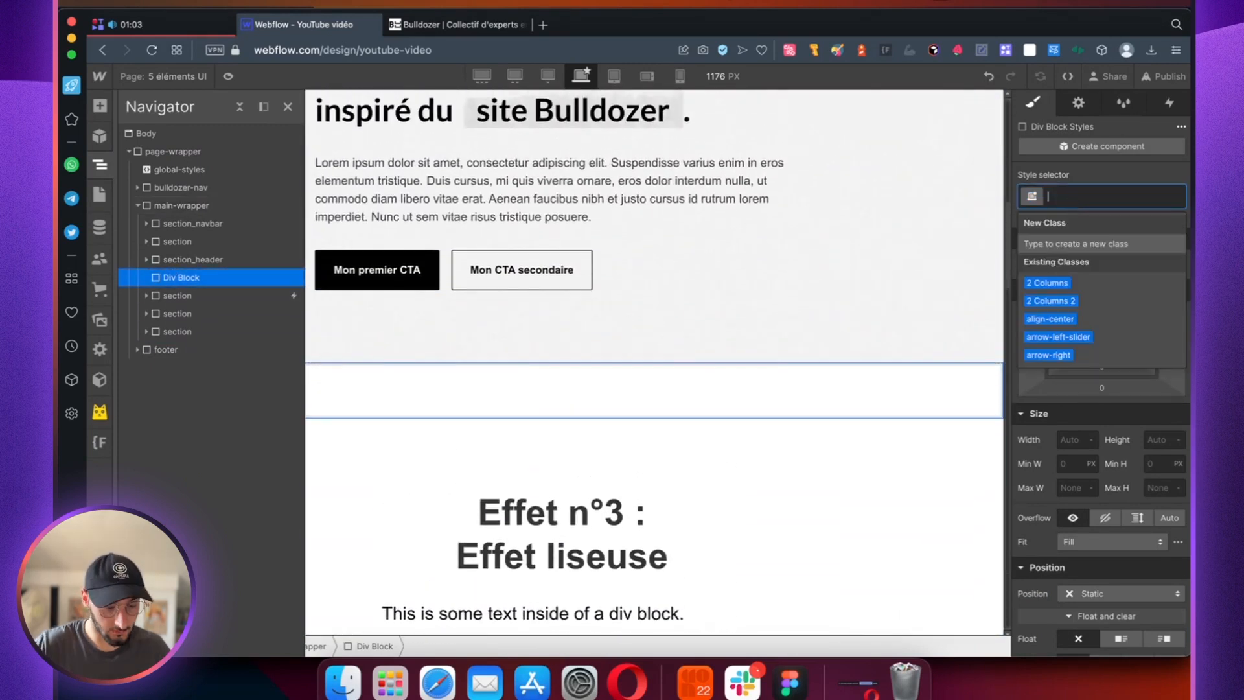
pyautogui.write('section')
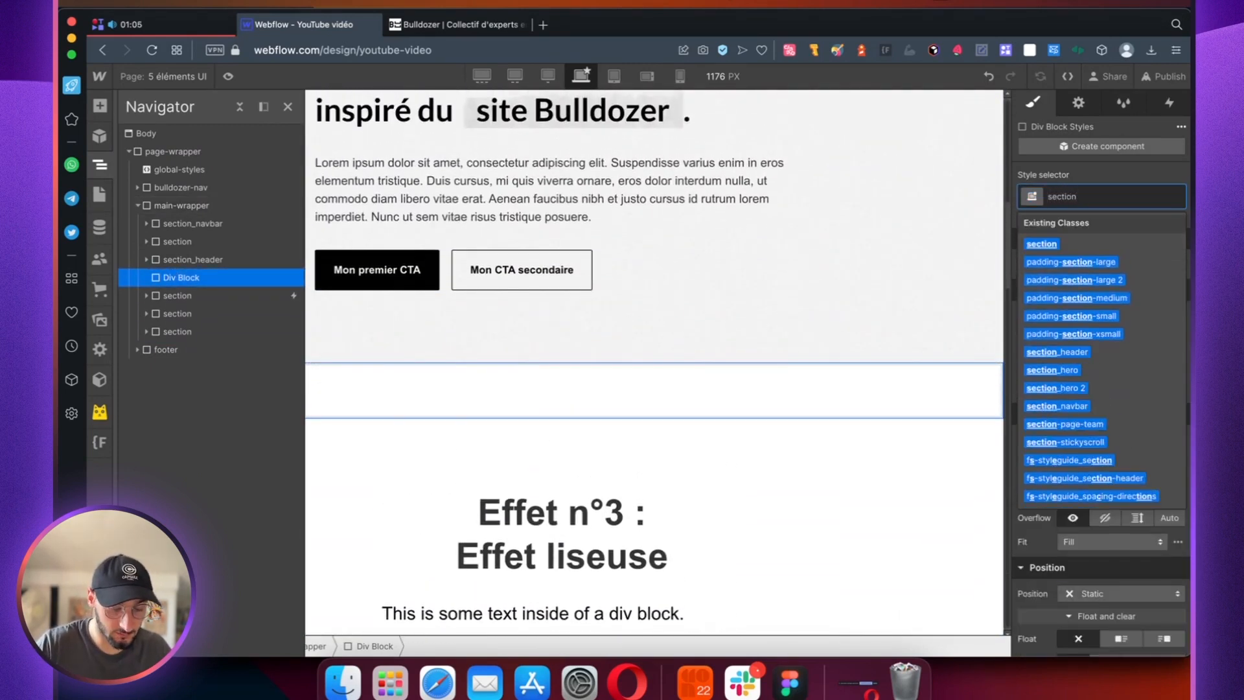
pyautogui.write('-step1')
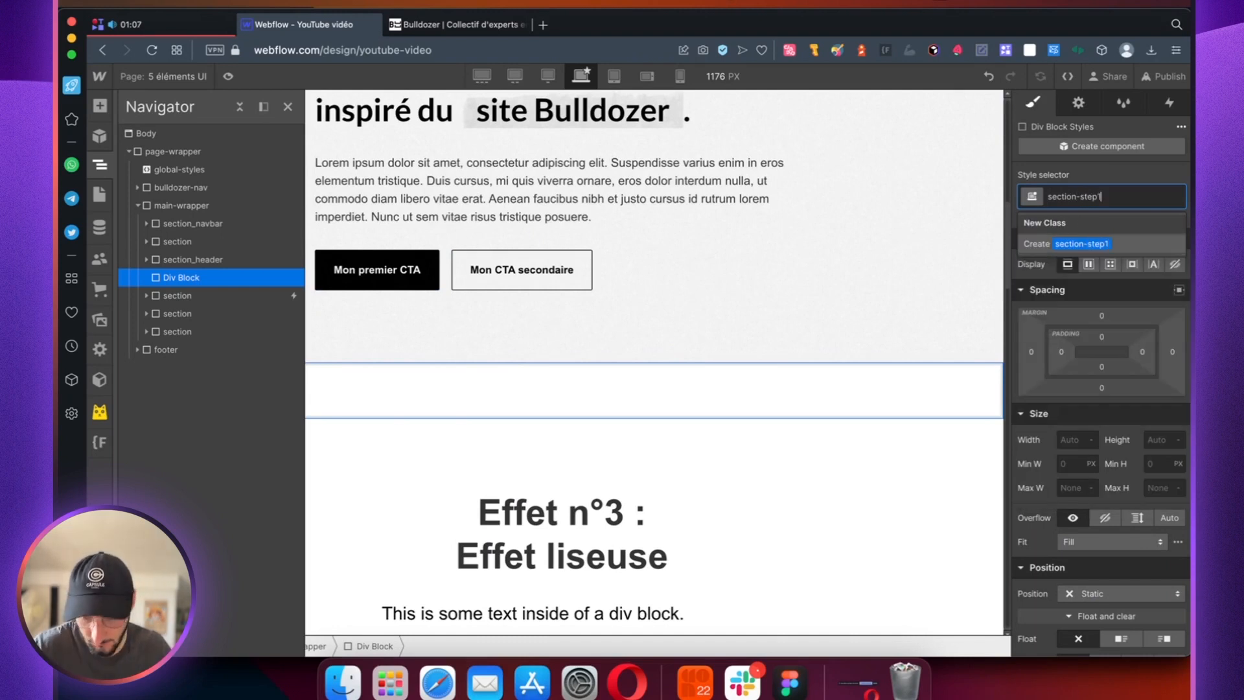
pyautogui.press('Return')
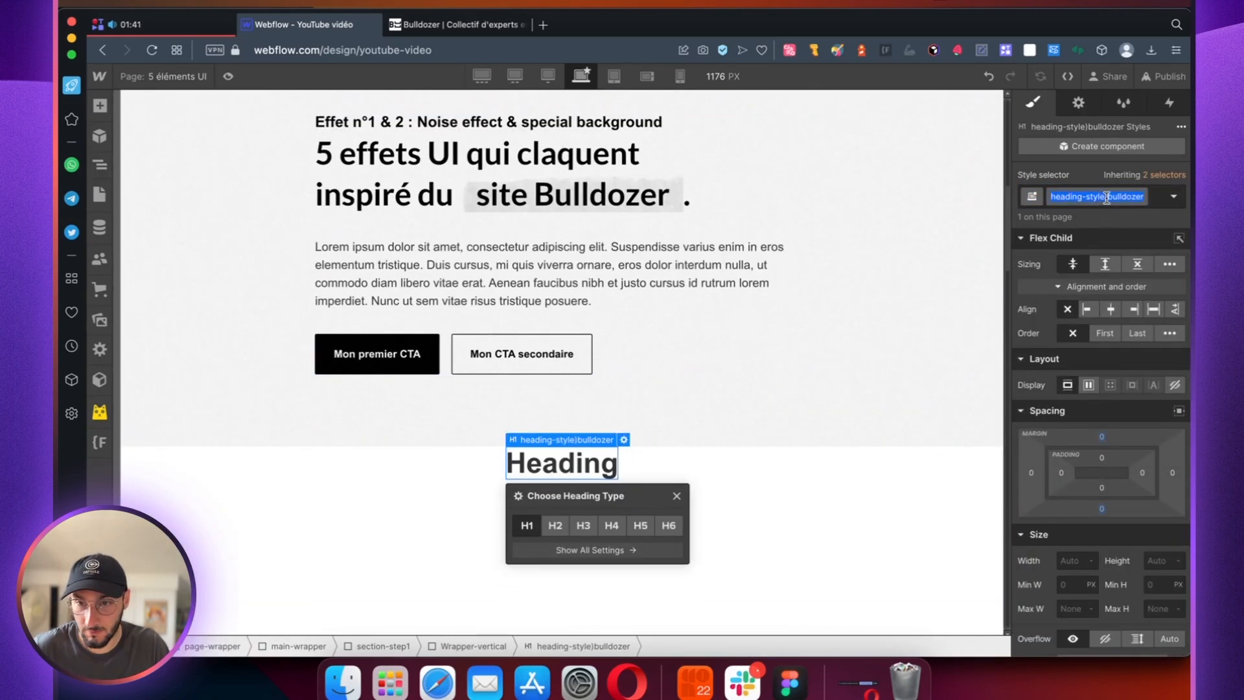
# Step: Set the heading to black text of size 60 reading "5 effets UI qui claquent inspirés du site Bulldozer."
pyautogui.scroll(-10, 1106, 453)
pyautogui.click(1068, 511)
pyautogui.write('60')
pyautogui.click(1065, 536)
pyautogui.doubleClick(560, 464)
pyautogui.write('5 effets UI qui claquent inspirés du site Bulldozer.')
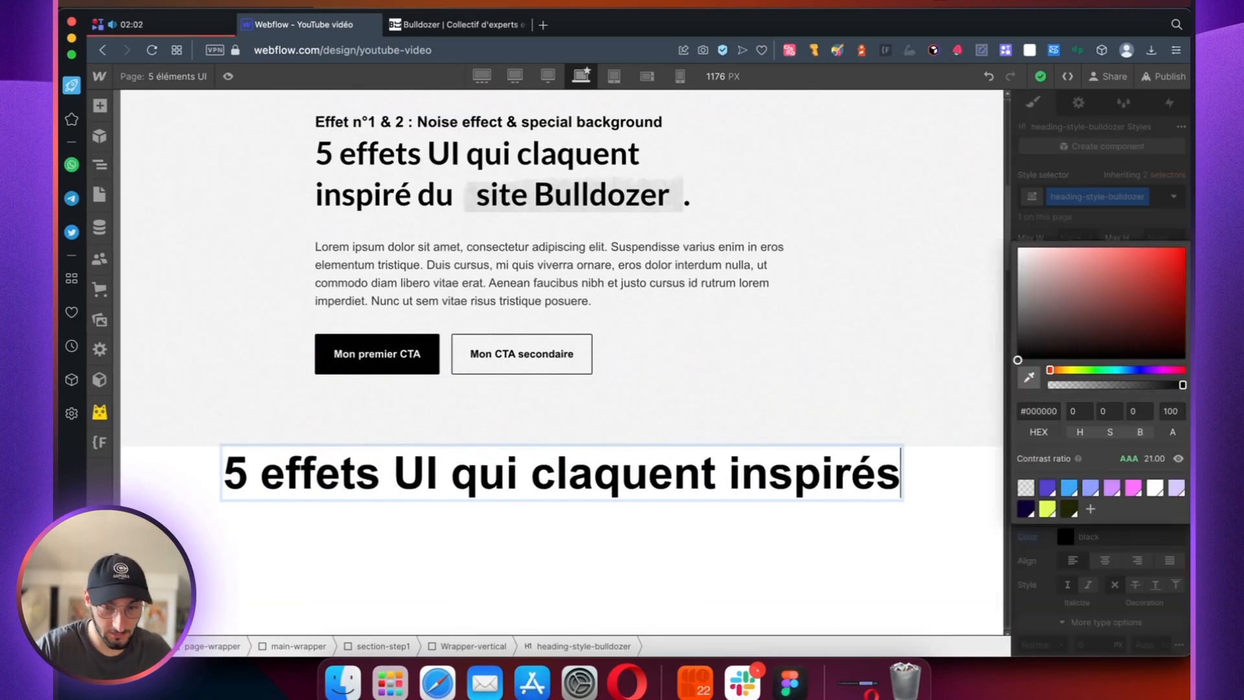
# Step: Add a paragraph with the class text-size-medium below the heading
pyautogui.press('super+e')
pyautogui.write('tet')
pyautogui.press('BackSpace')
pyautogui.write('xt-size-medium')
pyautogui.press('Return')
# Step: Insert a button-group below the paragraph in Wrapper-vertical
pyautogui.press('super+e')
pyautogui.write('button-gro')
pyautogui.press('Return')
# Step: Limit the width of Wrapper-vertical to 50rem
pyautogui.click(204, 295)
pyautogui.click(1072, 312)
pyautogui.write('50rem')
pyautogui.press('Return')
# Step: Set the top padding of section-step1 to 8rem
pyautogui.click(189, 277)
pyautogui.click(1101, 486)
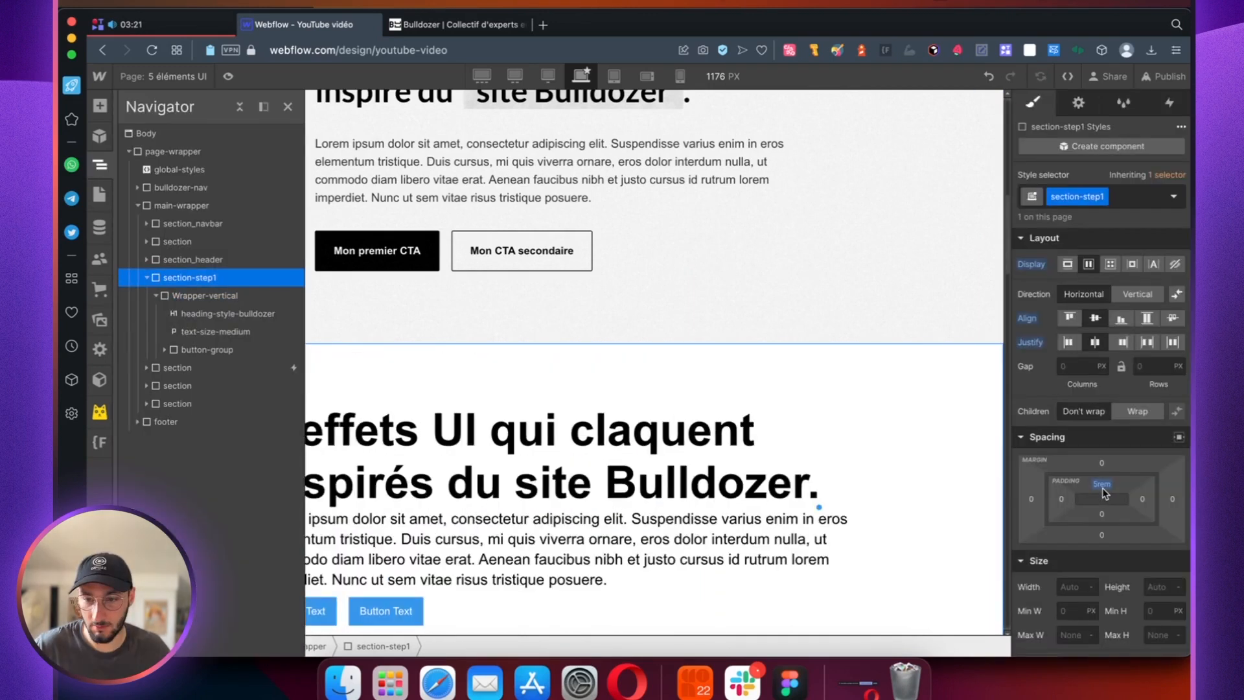
pyautogui.write('8rem')
# Step: Set the row gap between the children of Wrapper-vertical to 2rem
pyautogui.click(183, 295)
pyautogui.click(1147, 481)
pyautogui.write('2rem')
# Step: Give the group's first button a black background and the label "Mon premier CTA" with text size 18
pyautogui.click(316, 583)
pyautogui.click(1141, 397)
pyautogui.scroll(-10, 1101, 486)
pyautogui.click(1064, 594)
pyautogui.doubleClick(301, 572)
pyautogui.write('Mon premier CTA')
pyautogui.click(1072, 294)
pyautogui.write('18')
# Step: Duplicate the button within the group and add the combo class "secondary" to the copy
pyautogui.press('super+c')
pyautogui.press('super+v')
pyautogui.click(1130, 197)
pyautogui.write('secondary')
pyautogui.press('Return')
pyautogui.click(1145, 490)
pyautogui.press('BackSpace')
# Step: Check the Bulldozer site's button hover effect and set the first button's Hover background colour to white (#ffffff)
pyautogui.click(323, 578)
pyautogui.click(447, 24)
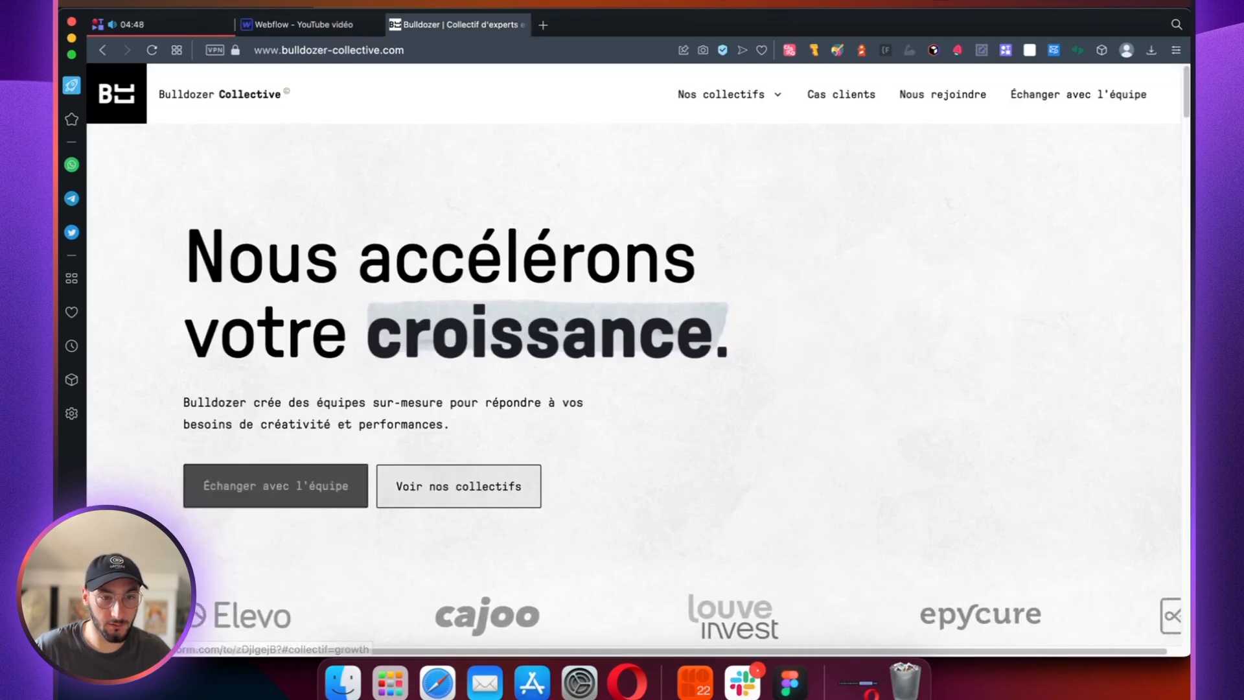
pyautogui.hotkey('ctrl', 'Tab')
pyautogui.click(1173, 196)
pyautogui.click(1091, 258)
pyautogui.scroll(-3, 1106, 329)
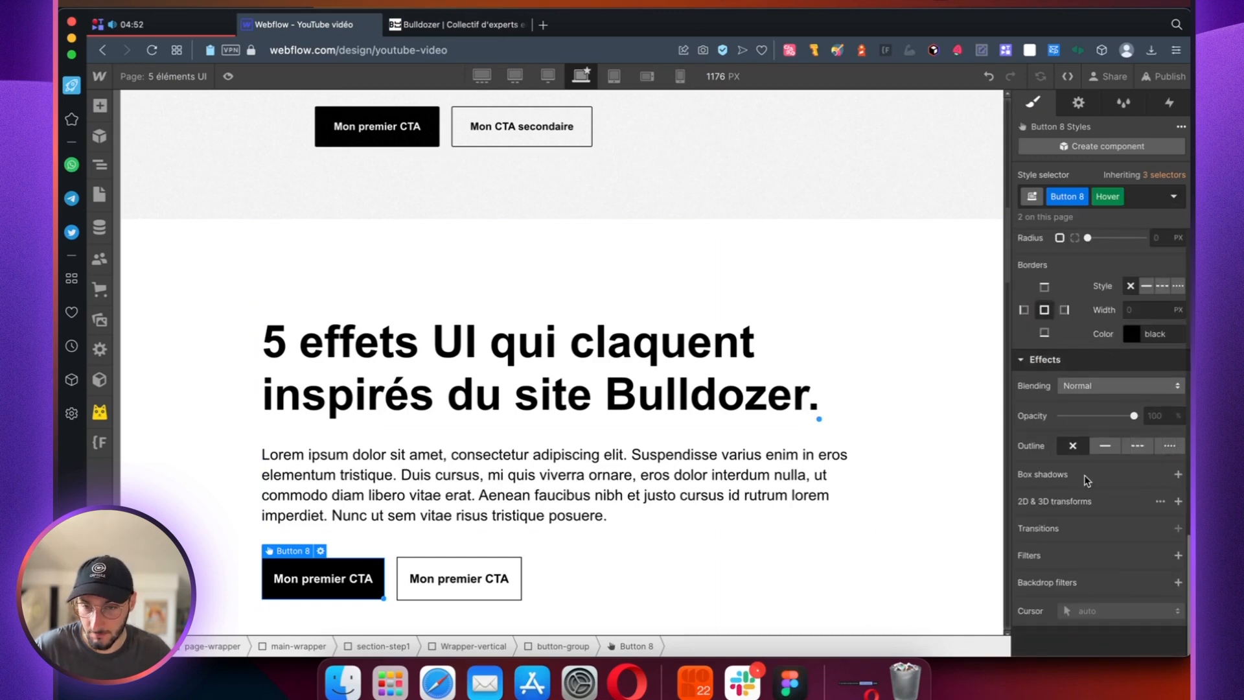
pyautogui.scroll(5, 1120, 463)
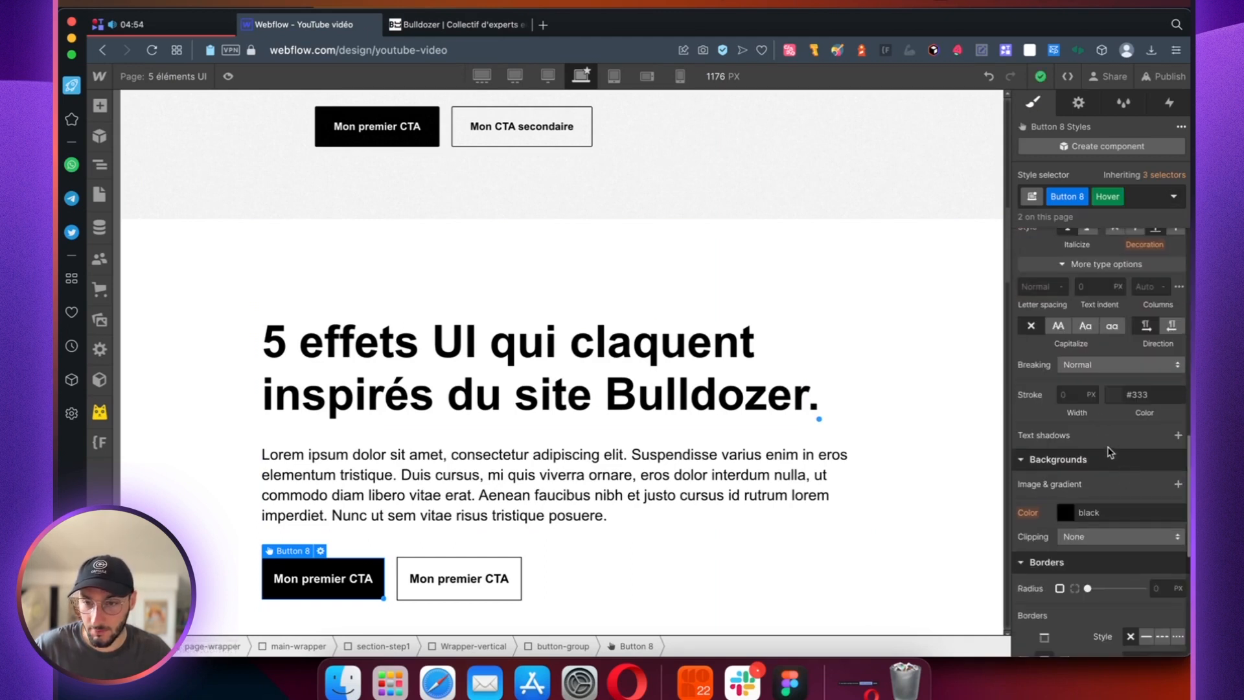
pyautogui.click(1065, 514)
pyautogui.moveTo(1071, 281); pyautogui.dragTo(1016, 250)
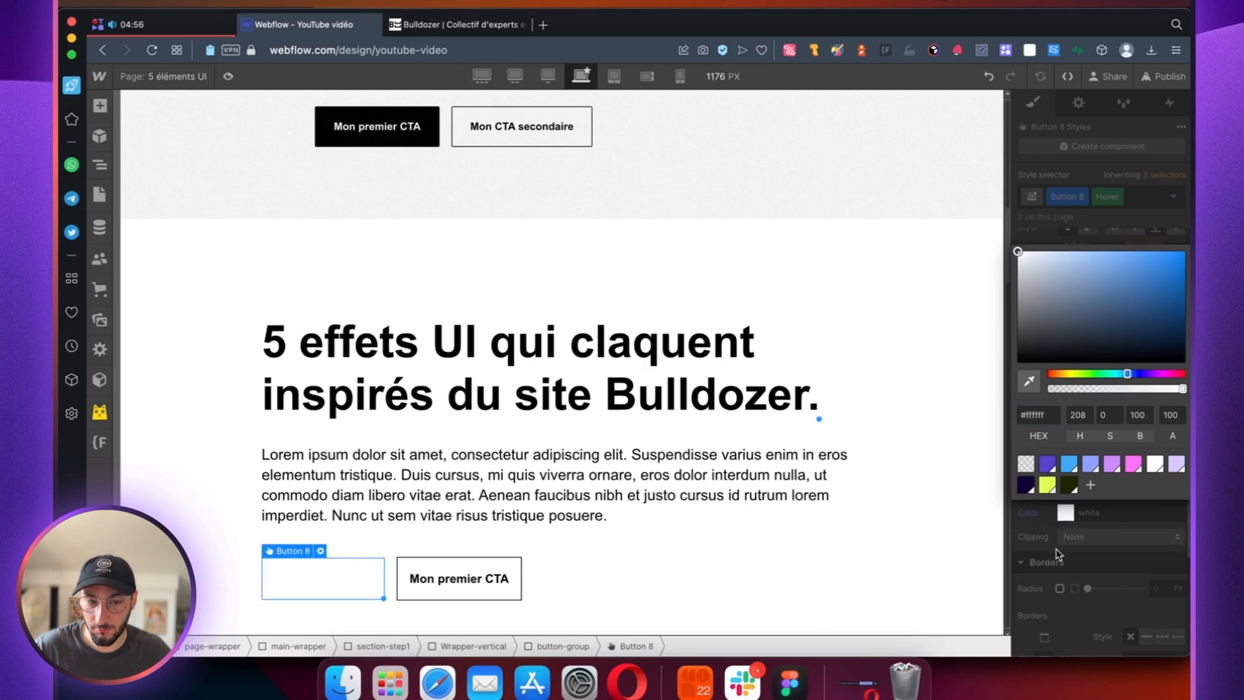
pyautogui.click(1055, 554)
# Step: In the Hover state, set the text to the dark olive swatch and add a 1 px solid black border
pyautogui.scroll(6, 1057, 436)
pyautogui.click(1065, 589)
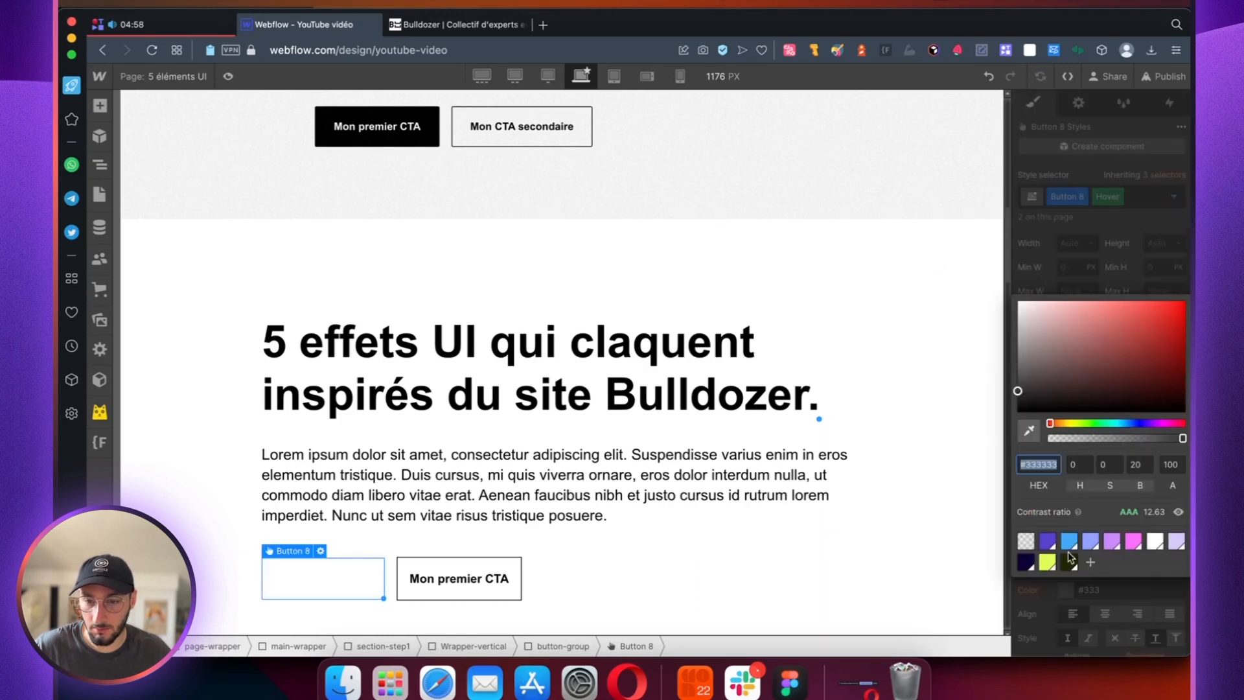
pyautogui.click(1069, 562)
pyautogui.scroll(-8, 1101, 560)
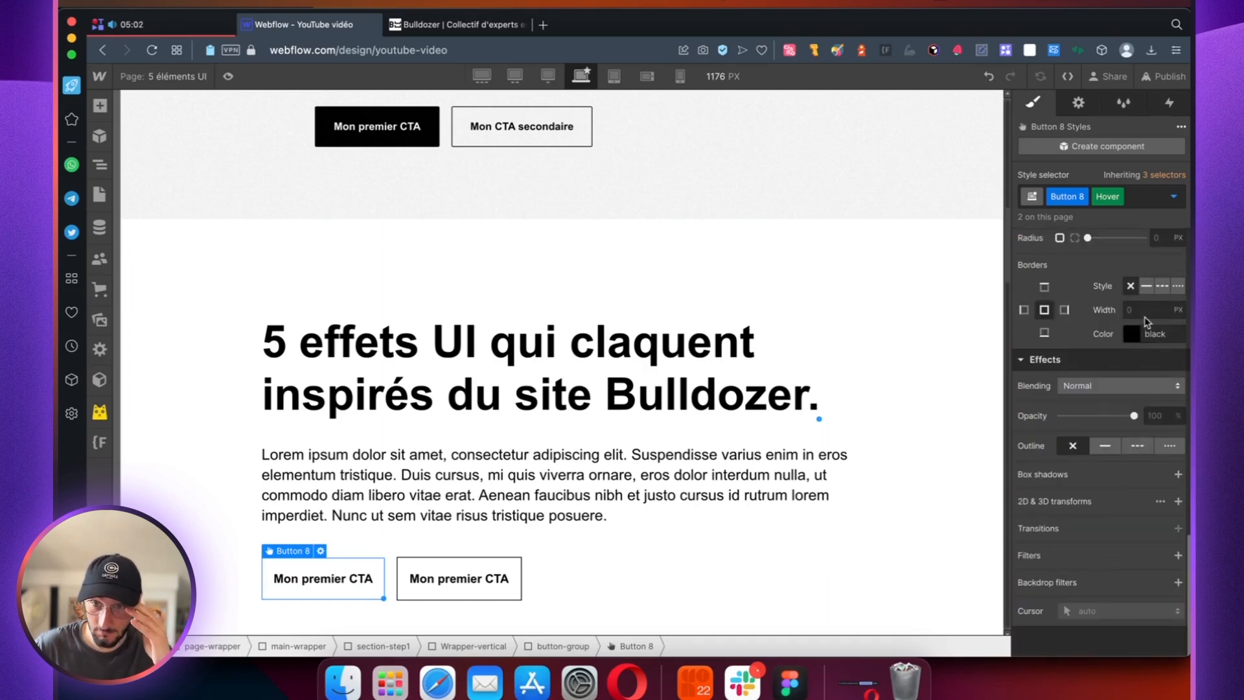
pyautogui.click(1146, 287)
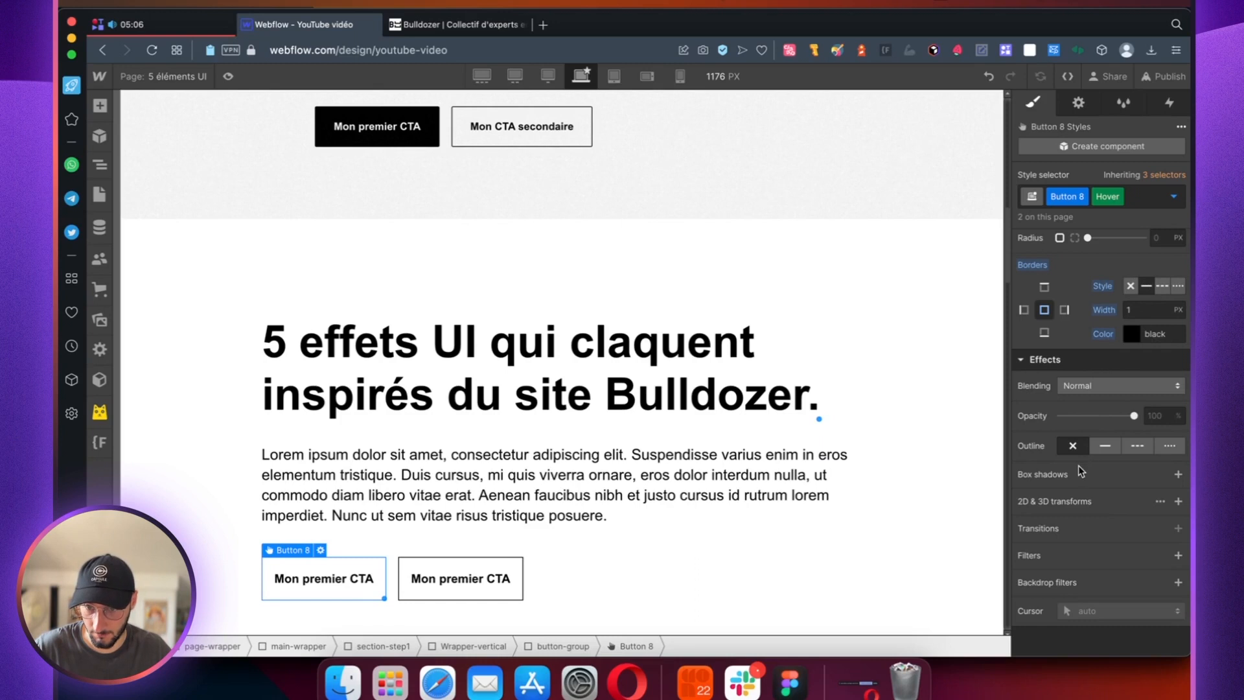
# Step: Add an outside box shadow to the button's Hover state, coloured black at 100% opacity
pyautogui.click(1177, 475)
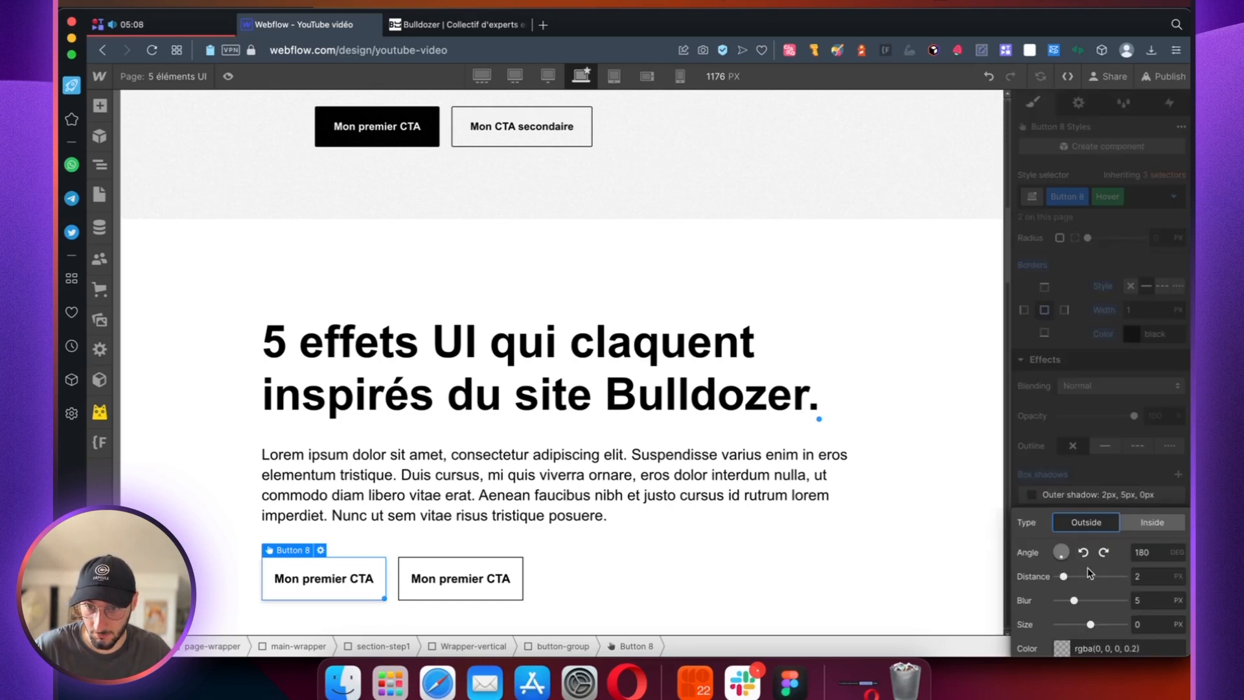
pyautogui.click(1062, 645)
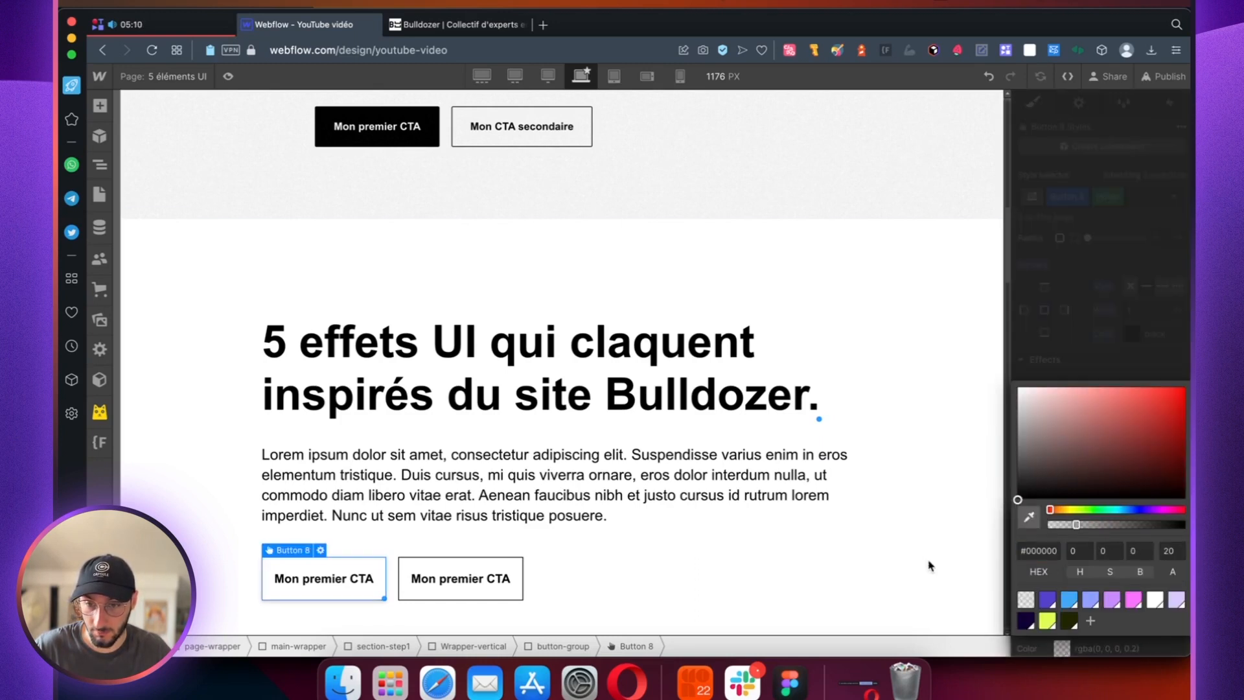
pyautogui.write('100')
pyautogui.press('Return')
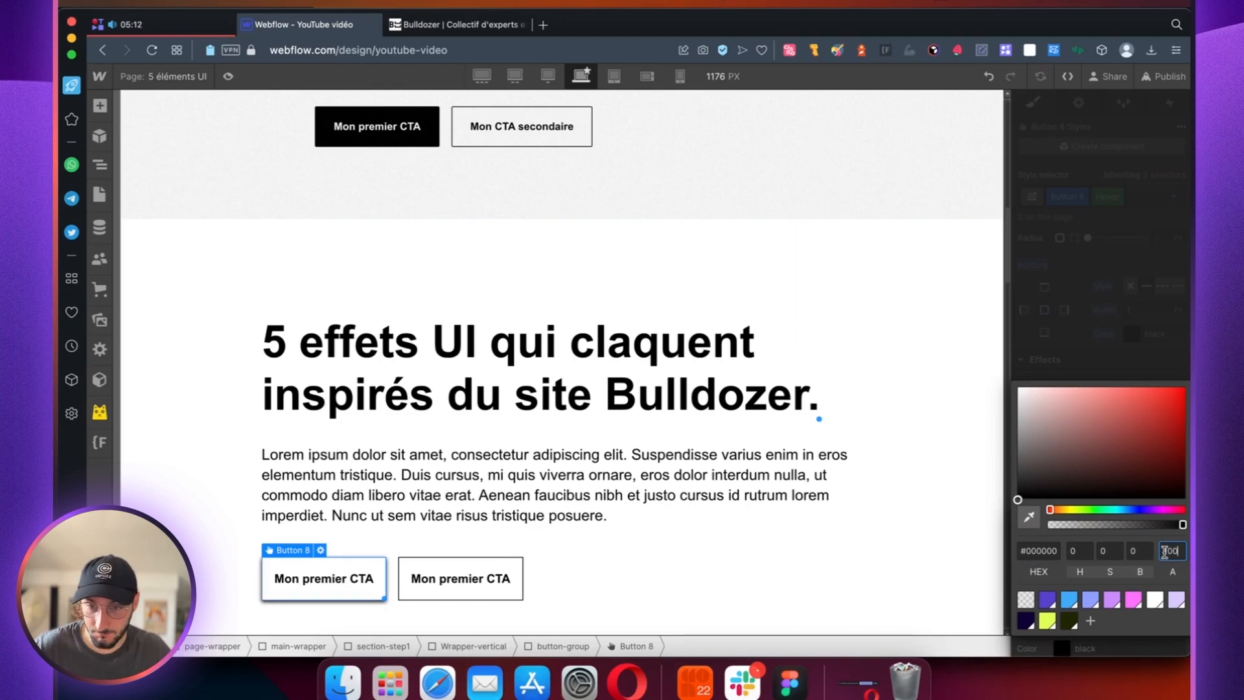
pyautogui.click(1095, 345)
# Step: Set the hover shadow's angle to 231 degrees, distance to 6 px and blur to 0
pyautogui.moveTo(1074, 601); pyautogui.dragTo(1010, 607)
pyautogui.moveTo(1061, 560); pyautogui.dragTo(1048, 565)
pyautogui.click(1146, 579)
pyautogui.press('Down')
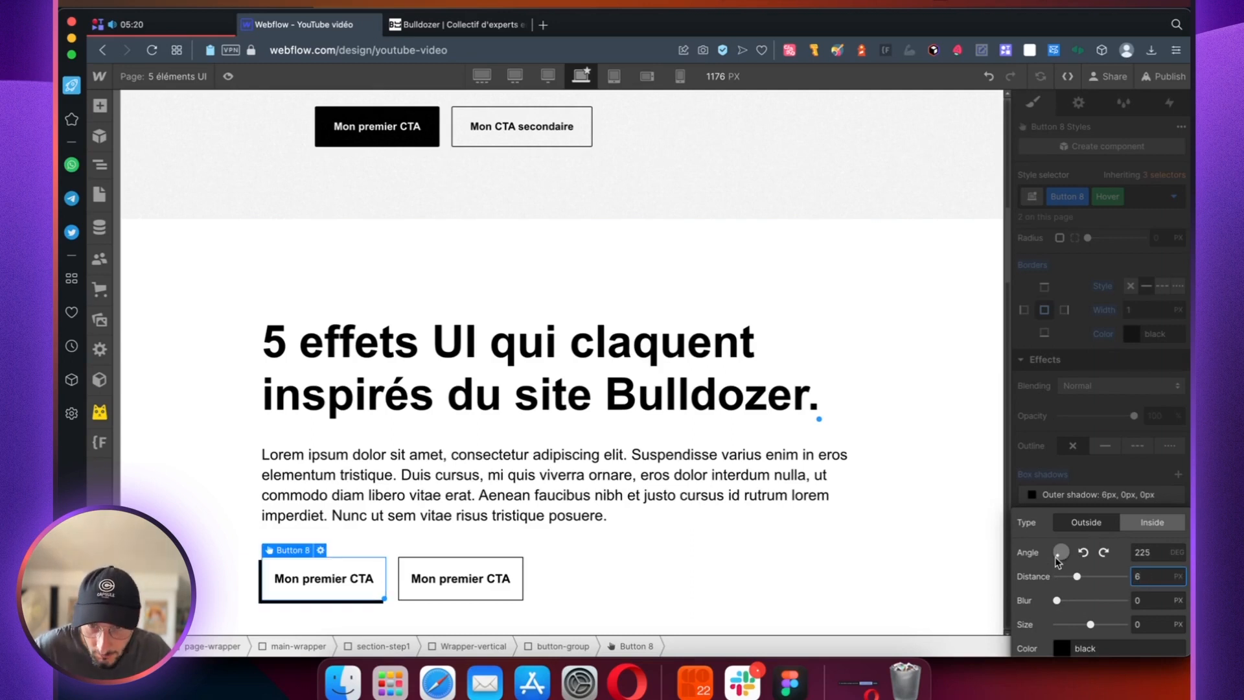
pyautogui.moveTo(1057, 561); pyautogui.dragTo(1057, 561)
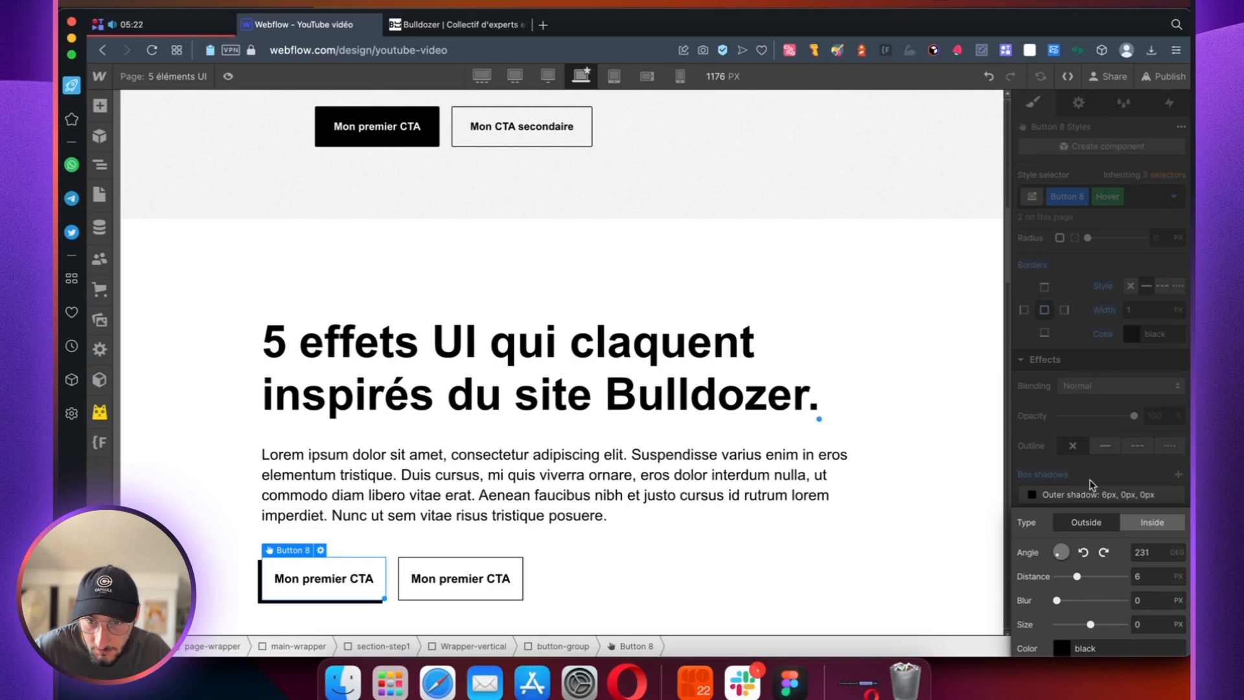
# Step: Give the button's normal state a 4 px corner radius and 1 px solid black border, and preview the page
pyautogui.click(457, 24)
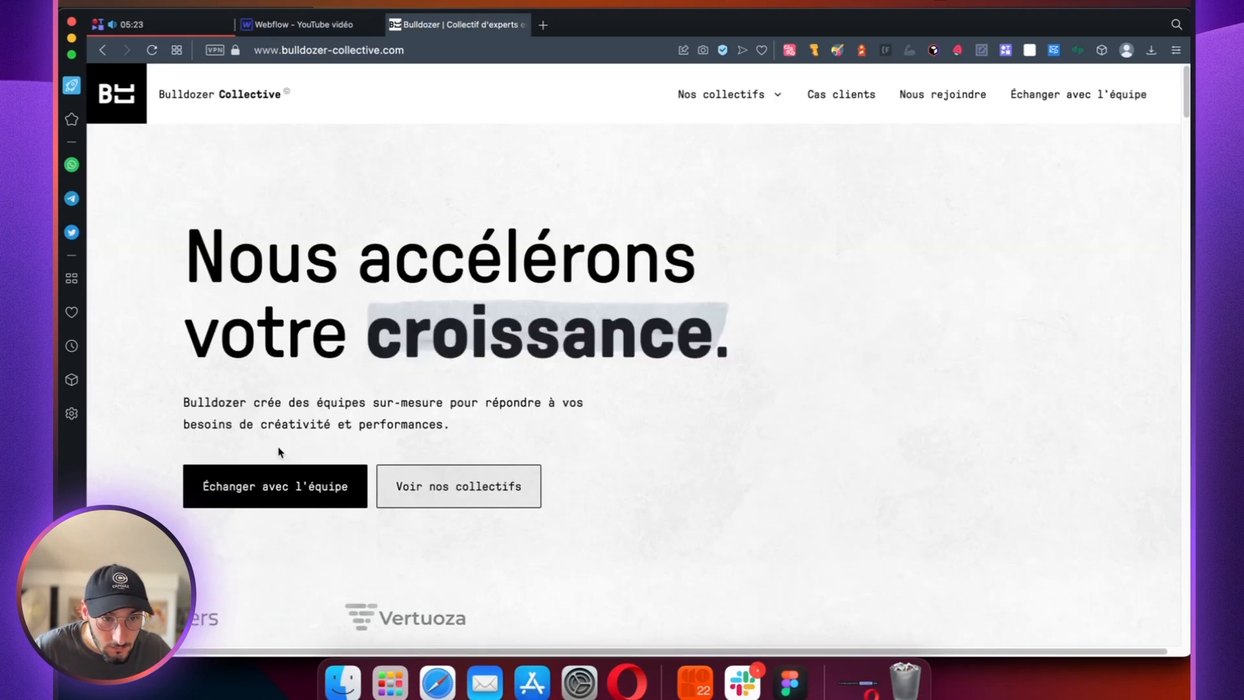
pyautogui.click(338, 28)
pyautogui.click(1119, 197)
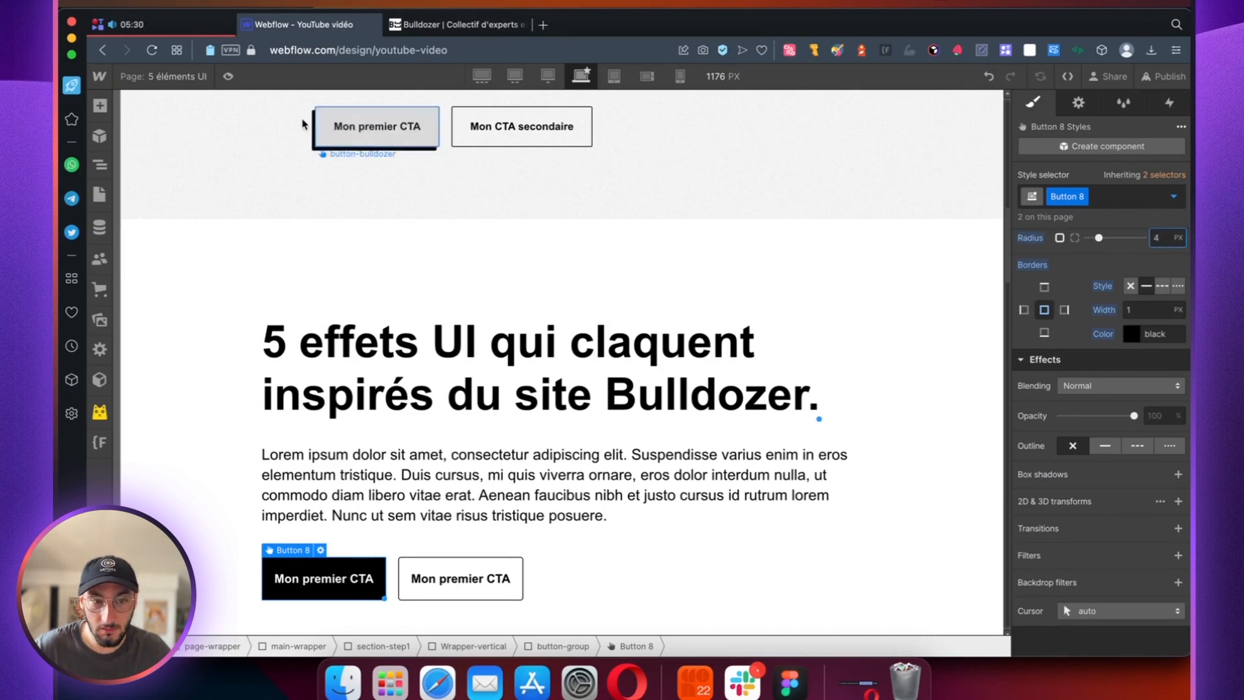
pyautogui.click(228, 76)
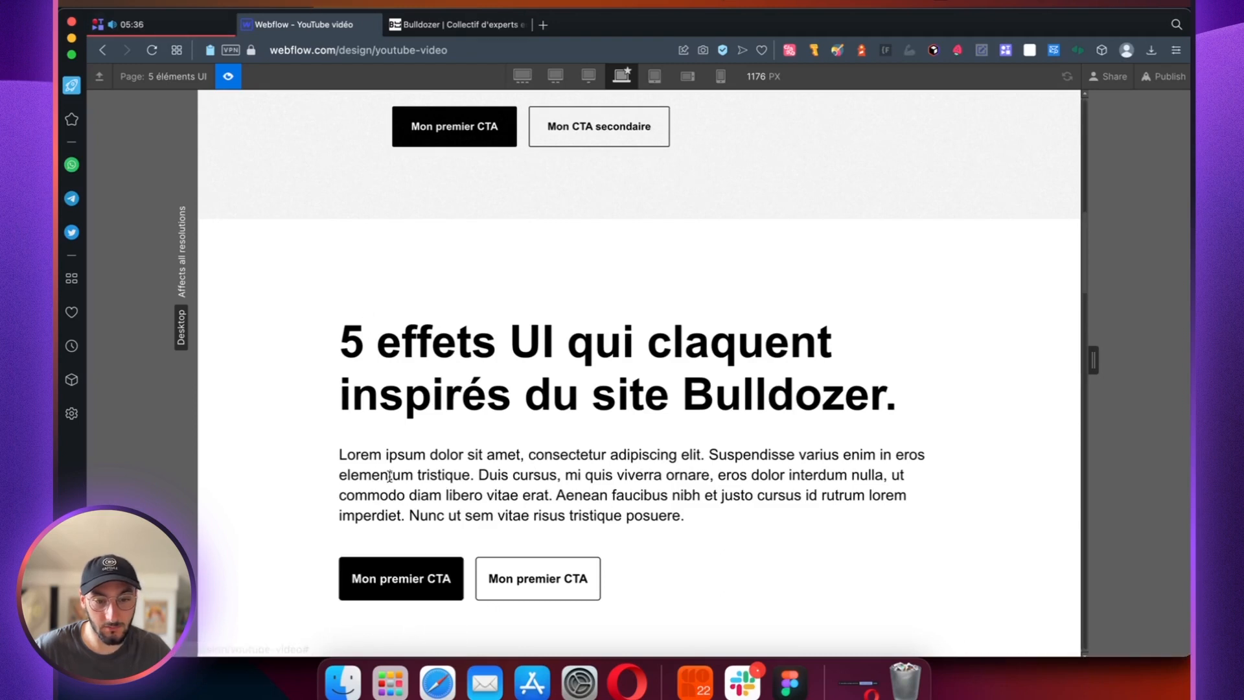
pyautogui.click(229, 78)
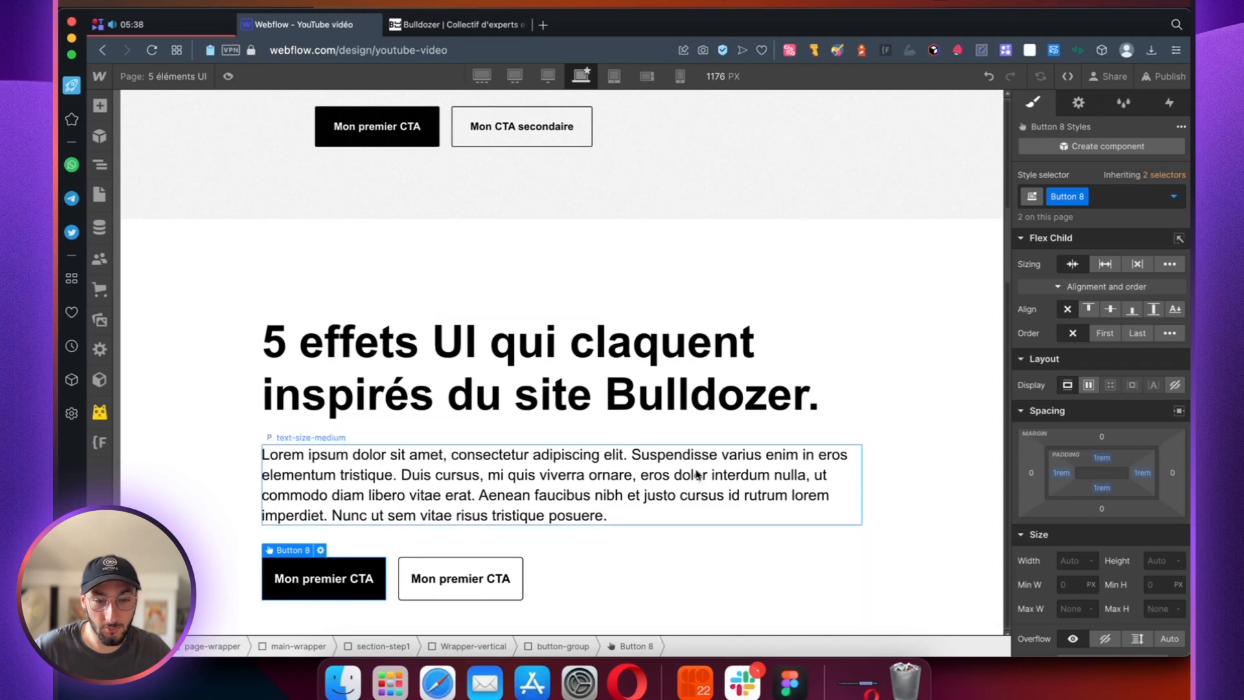
# Step: Add a 200 ms ease transition on Background Color to the black primary button's normal state
pyautogui.scroll(-15, 1120, 312)
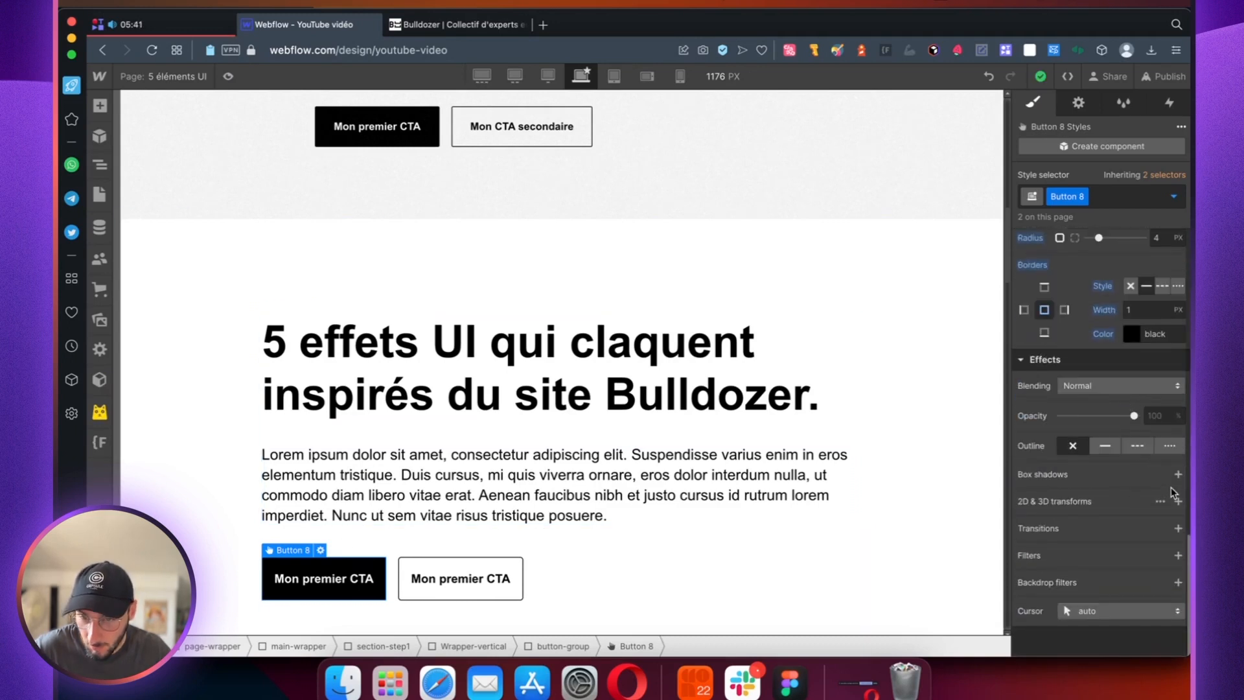
pyautogui.click(1177, 529)
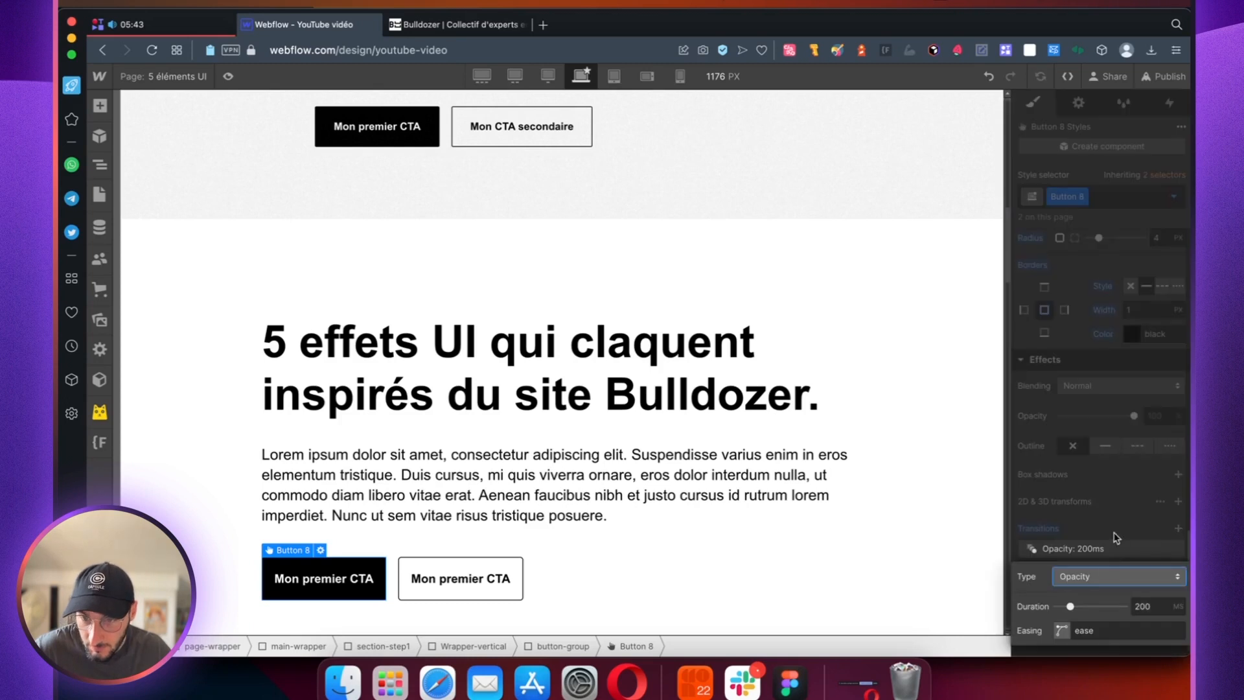
pyautogui.click(1098, 581)
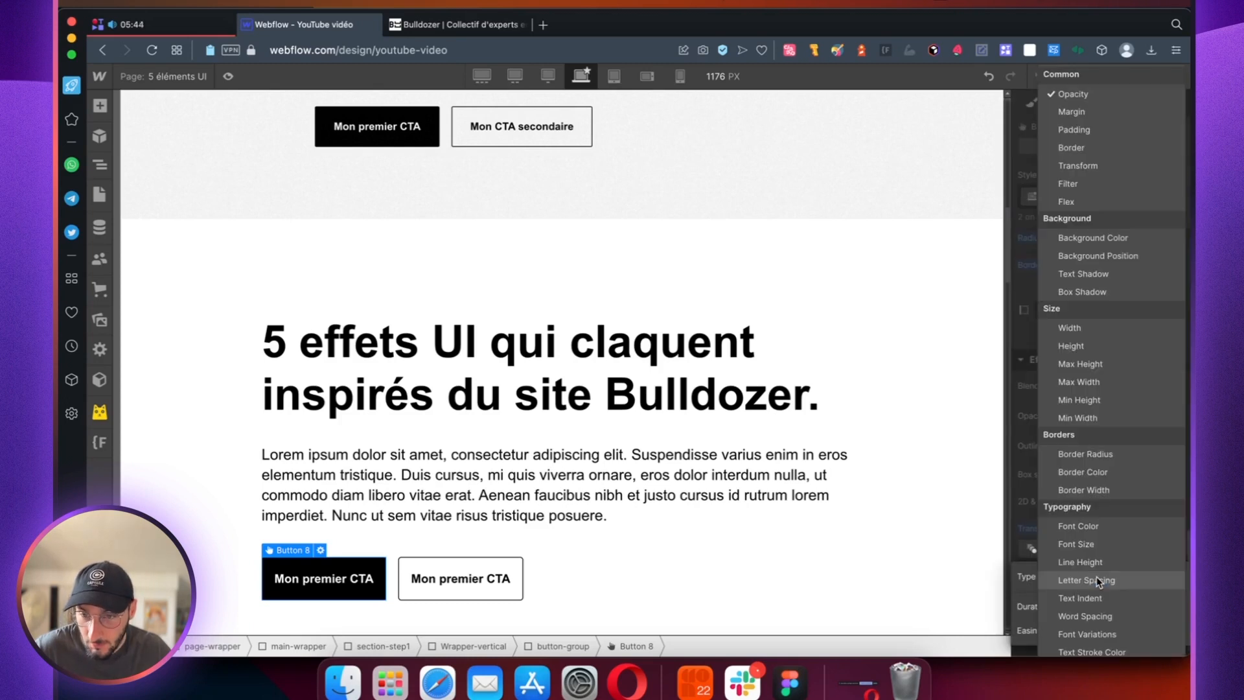
pyautogui.click(1088, 239)
# Step: Add a 200 ms ease transition on Box Shadow to the primary button
pyautogui.click(1141, 583)
pyautogui.click(1132, 570)
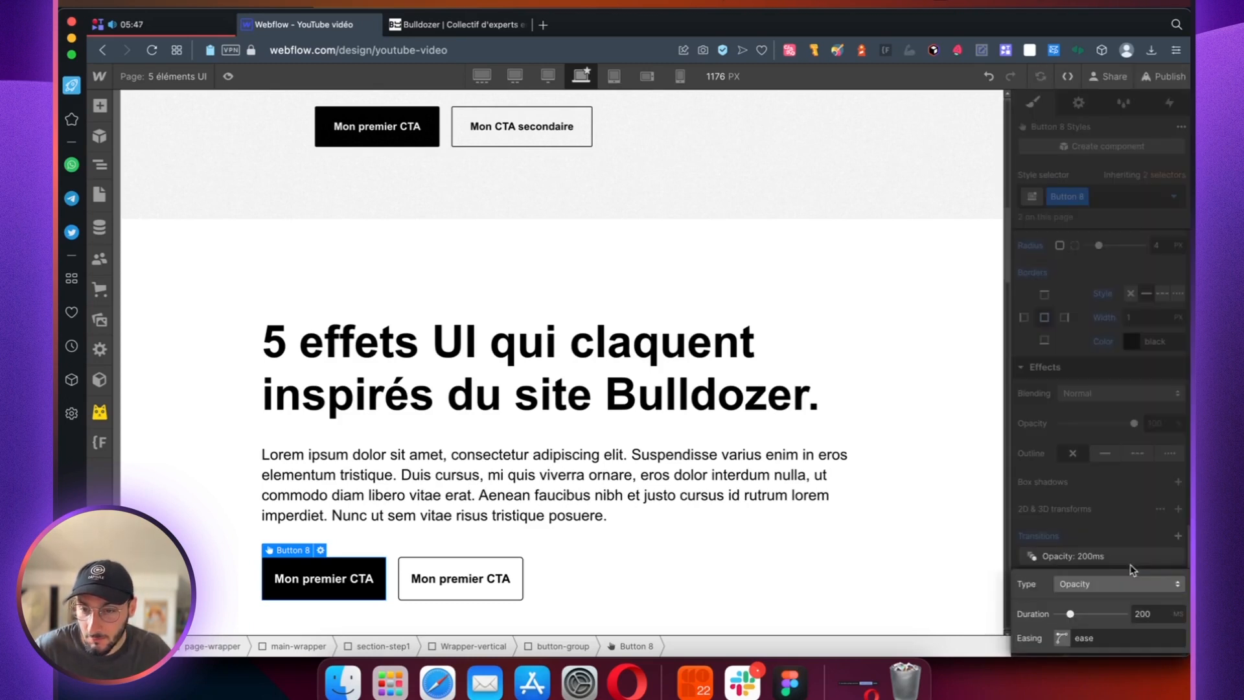
pyautogui.click(1086, 583)
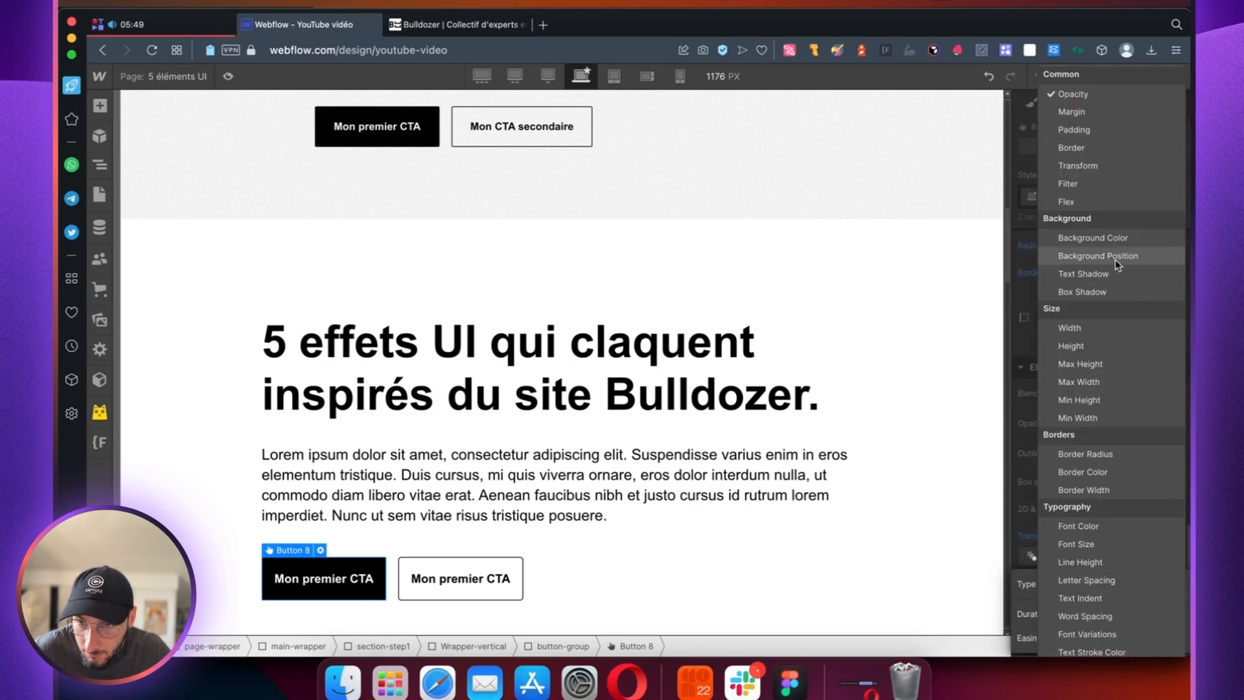
pyautogui.click(1098, 290)
pyautogui.click(1109, 556)
# Step: Add a 200 ms ease transition on Font Color to the primary button and preview its hover effect
pyautogui.click(1176, 536)
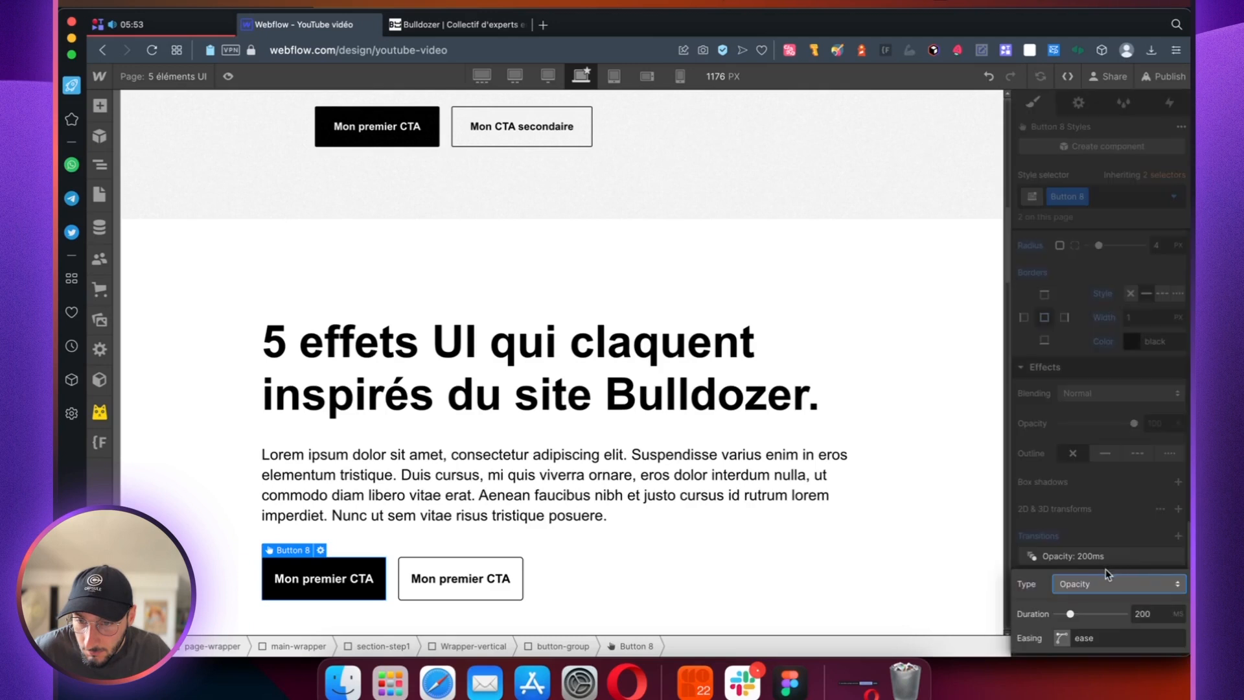
pyautogui.click(1082, 580)
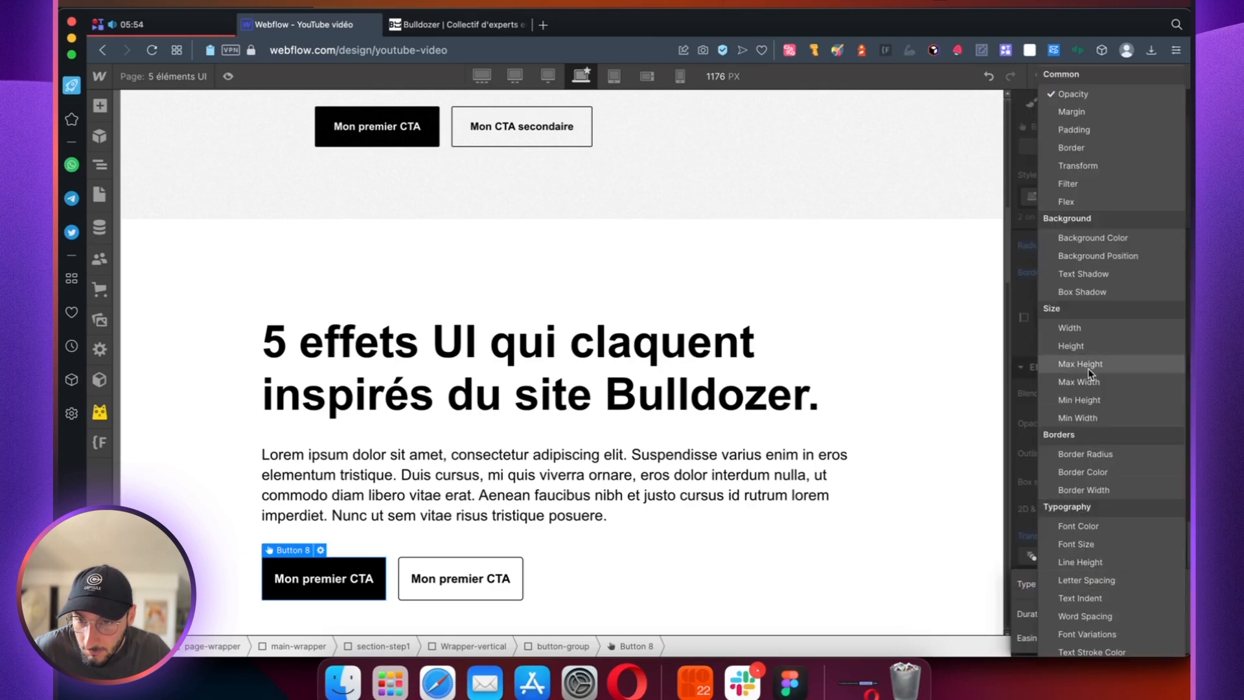
pyautogui.click(1093, 527)
pyautogui.click(1104, 534)
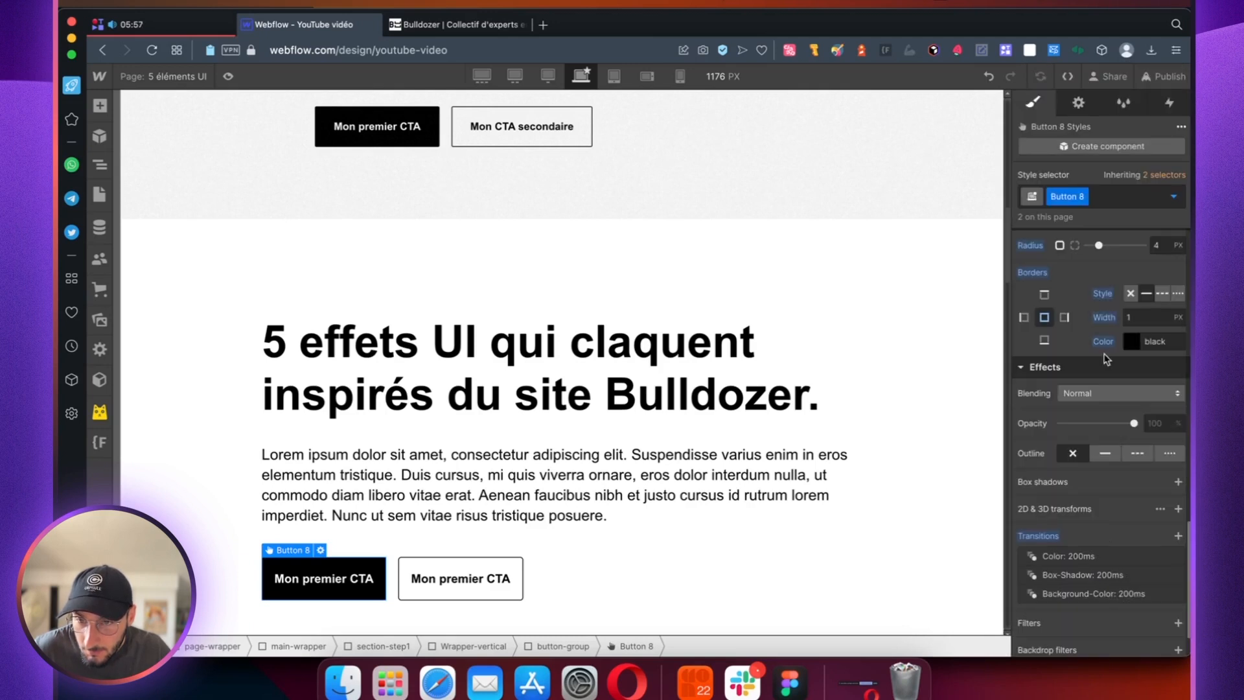
pyautogui.press('super+shift+p')
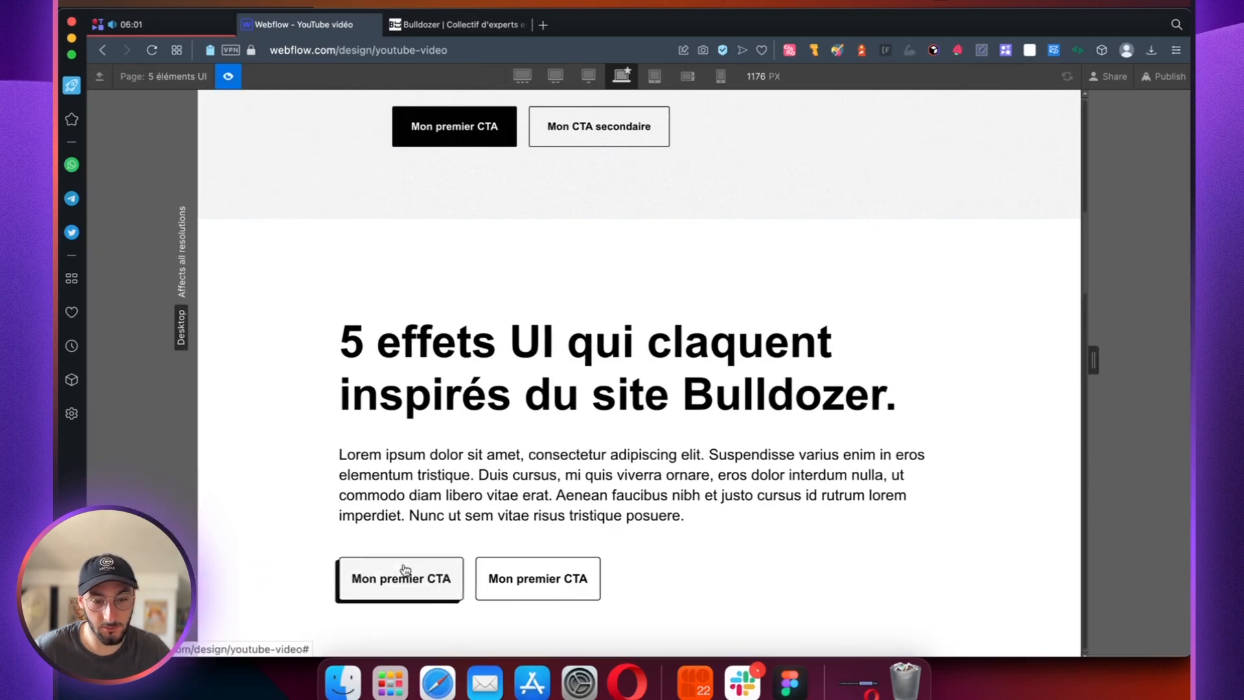
pyautogui.press('super+shift+p')
# Step: Select the secondary button and check the outlined button's hover effect on the Bulldozer site
pyautogui.click(492, 578)
pyautogui.click(423, 29)
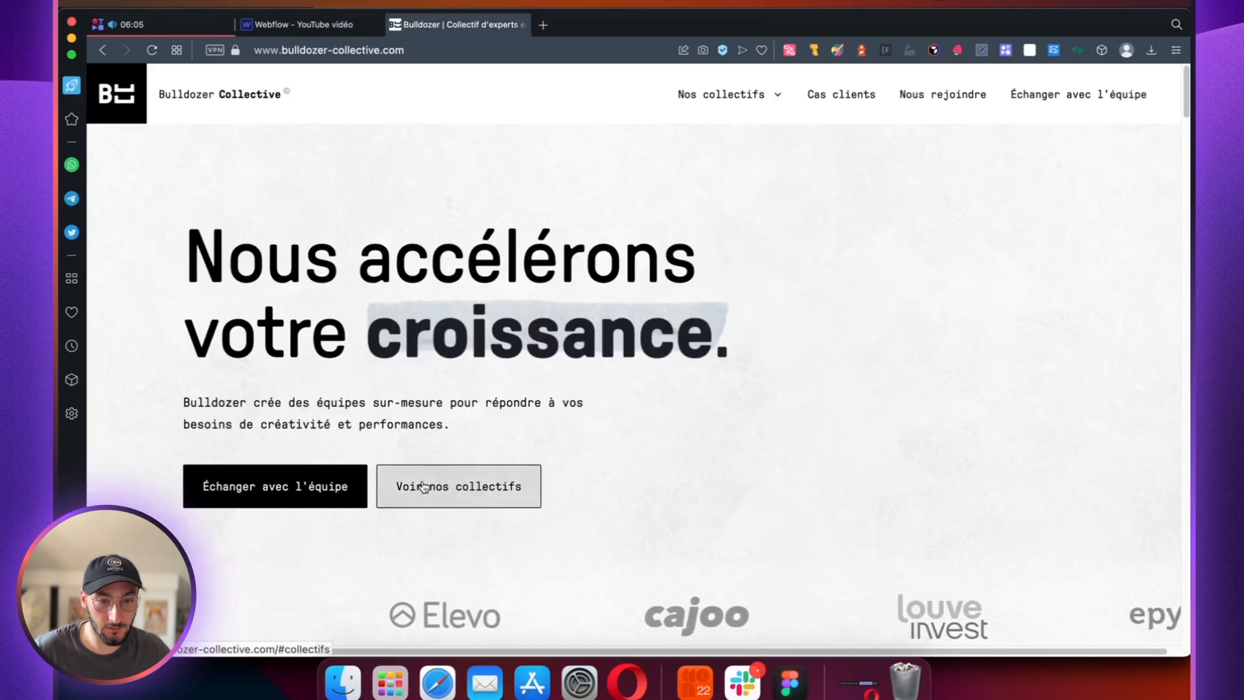
pyautogui.click(316, 26)
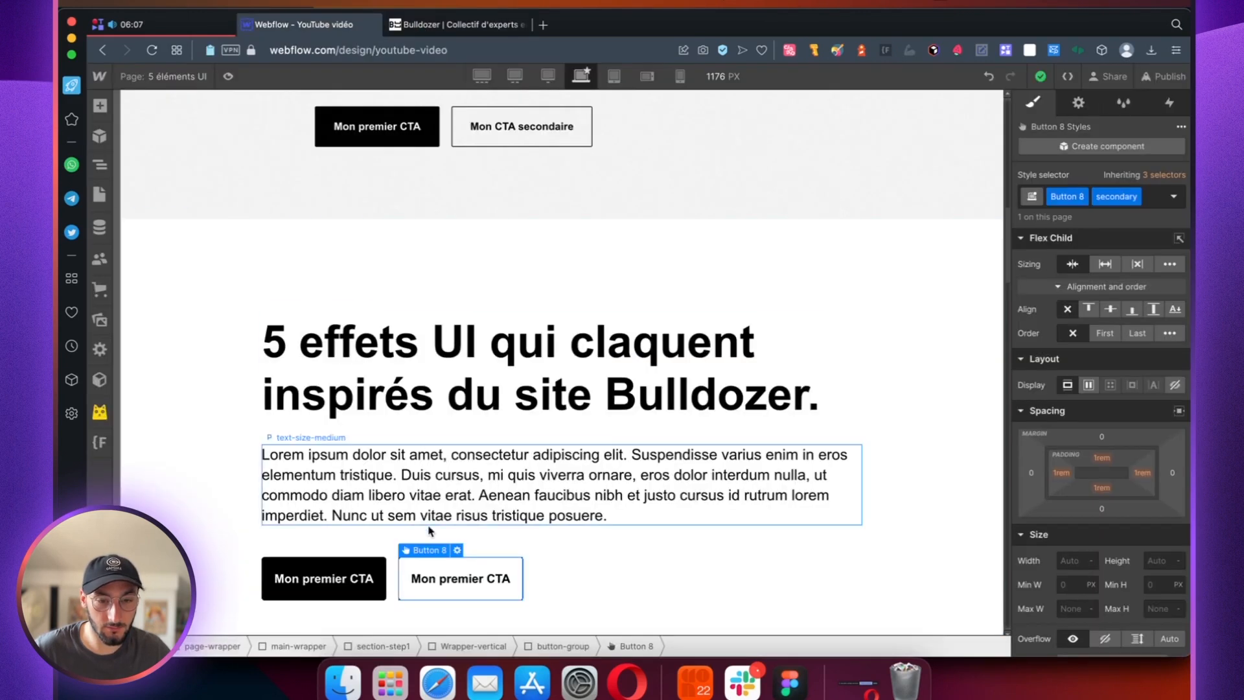
# Step: In the secondary button's Hover state, set the background colour to black at 10% opacity
pyautogui.click(1173, 196)
pyautogui.click(1117, 259)
pyautogui.scroll(-10, 1101, 454)
pyautogui.scroll(-5, 1085, 485)
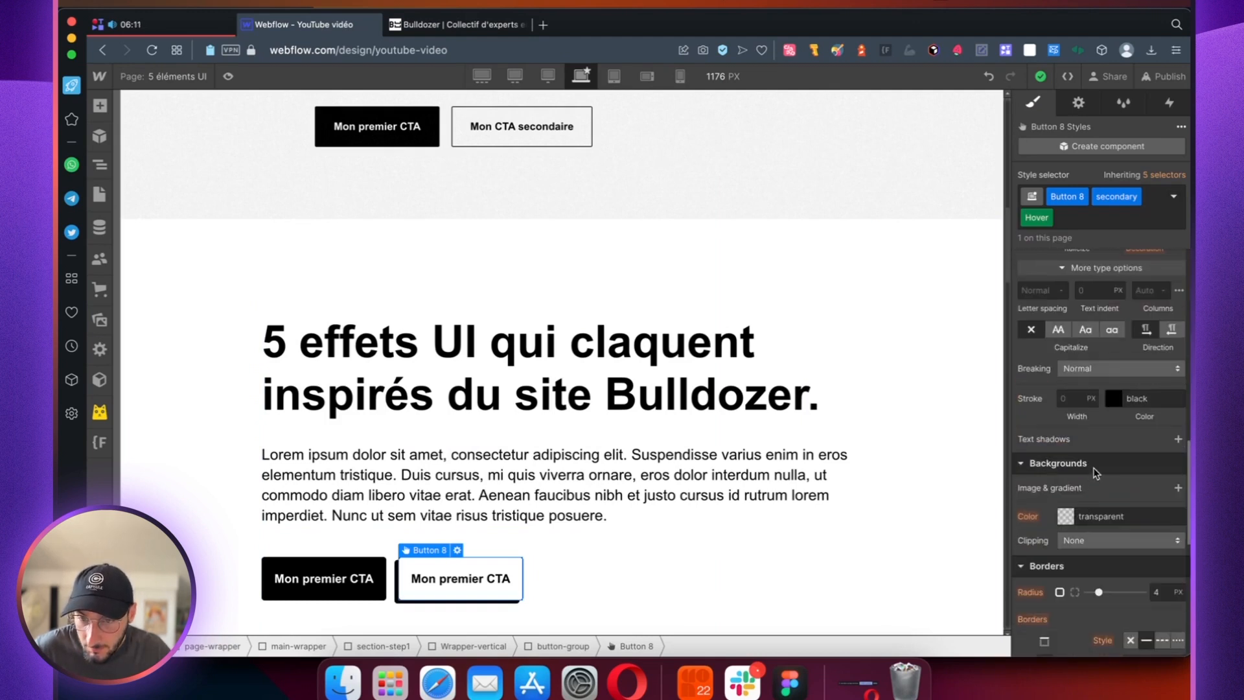
pyautogui.click(1066, 513)
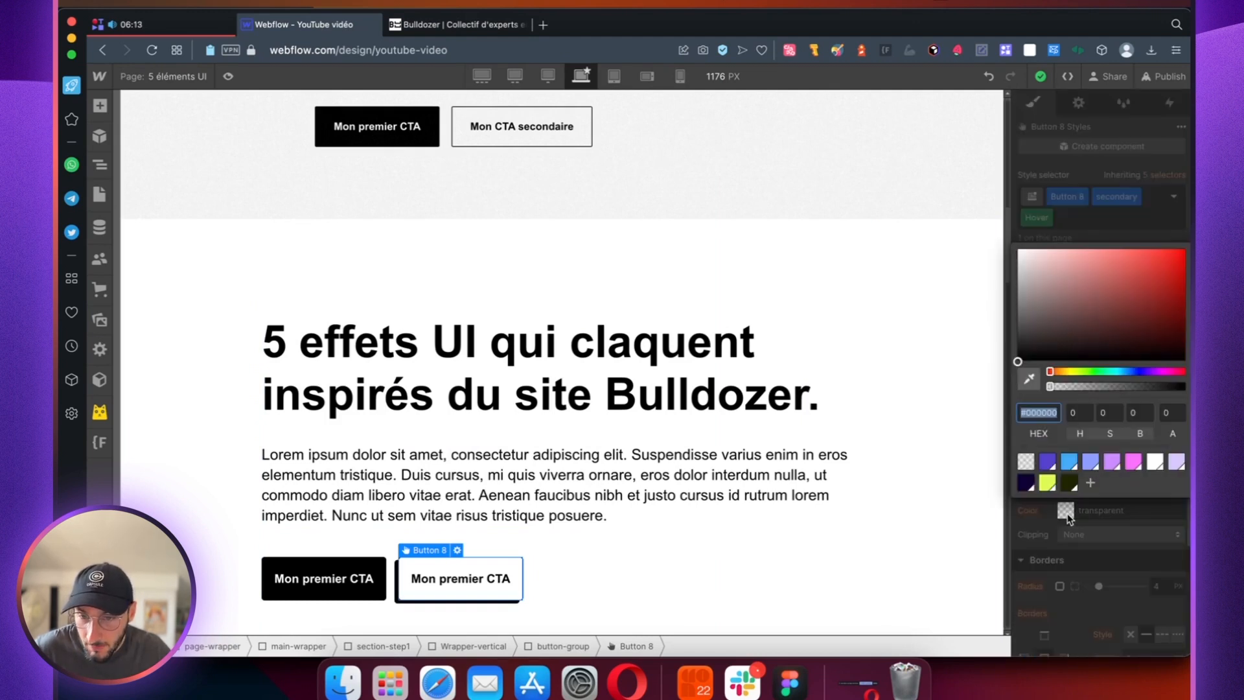
pyautogui.click(1182, 387)
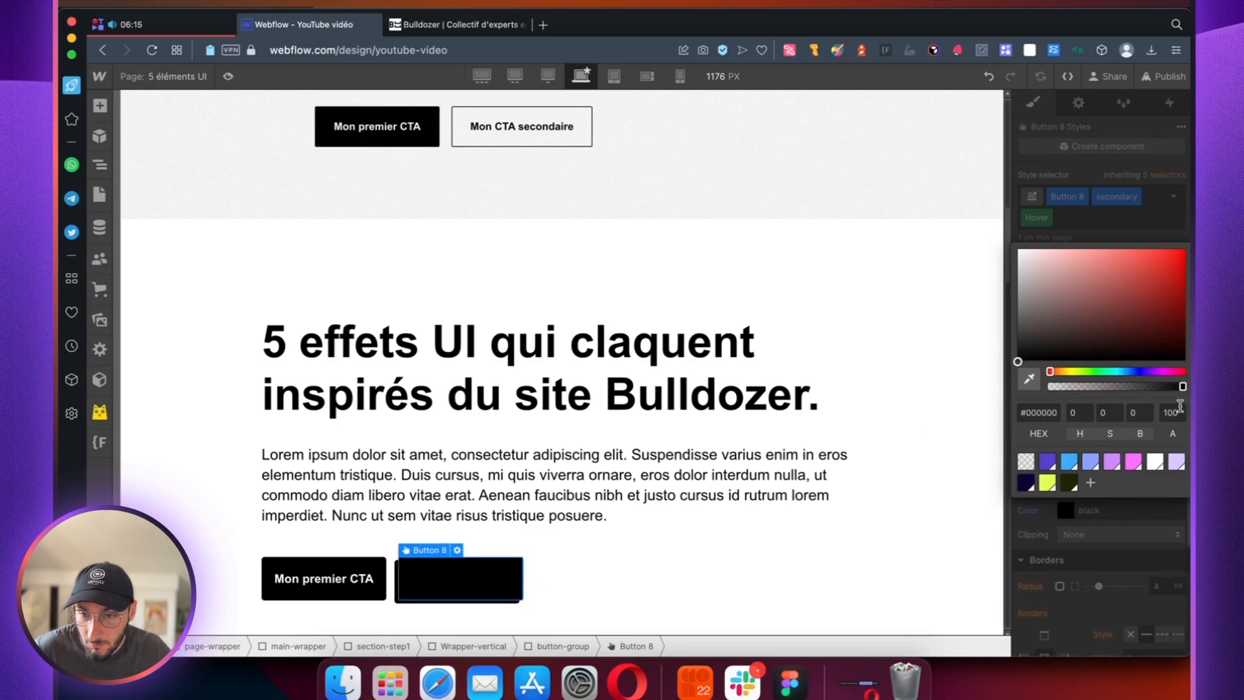
pyautogui.press('Return')
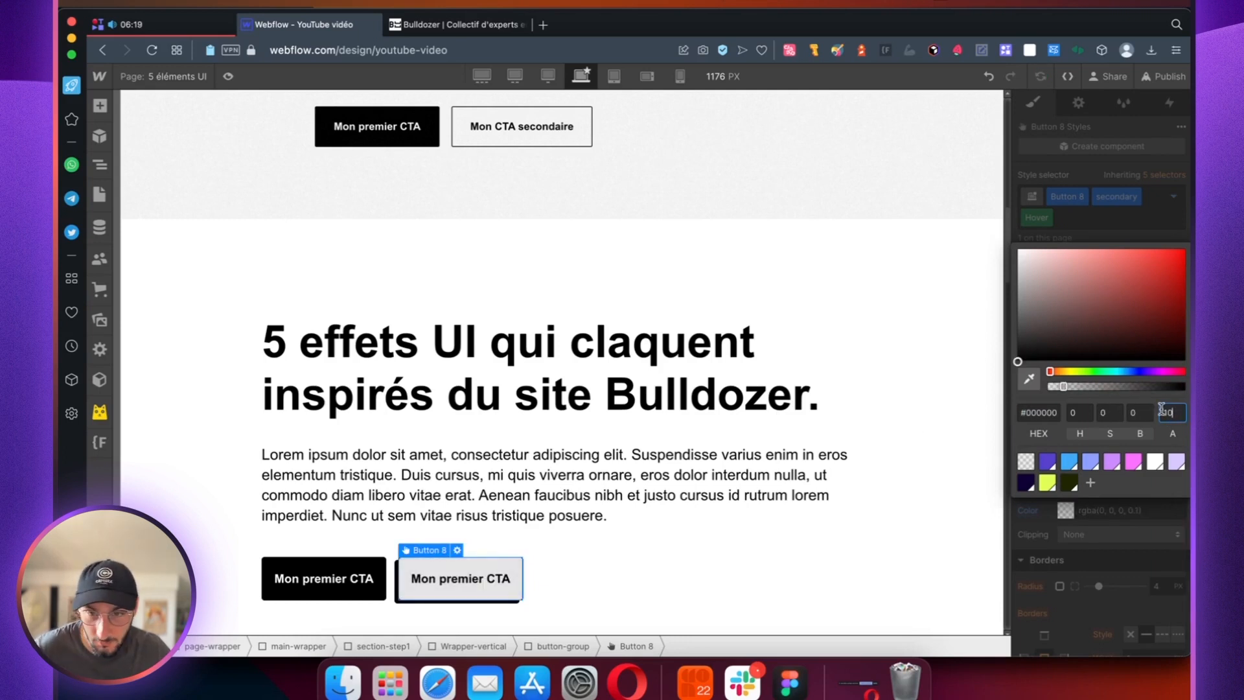
pyautogui.click(1124, 228)
# Step: Hide the inherited outer box shadow in the secondary button's Hover state
pyautogui.scroll(-3, 1095, 433)
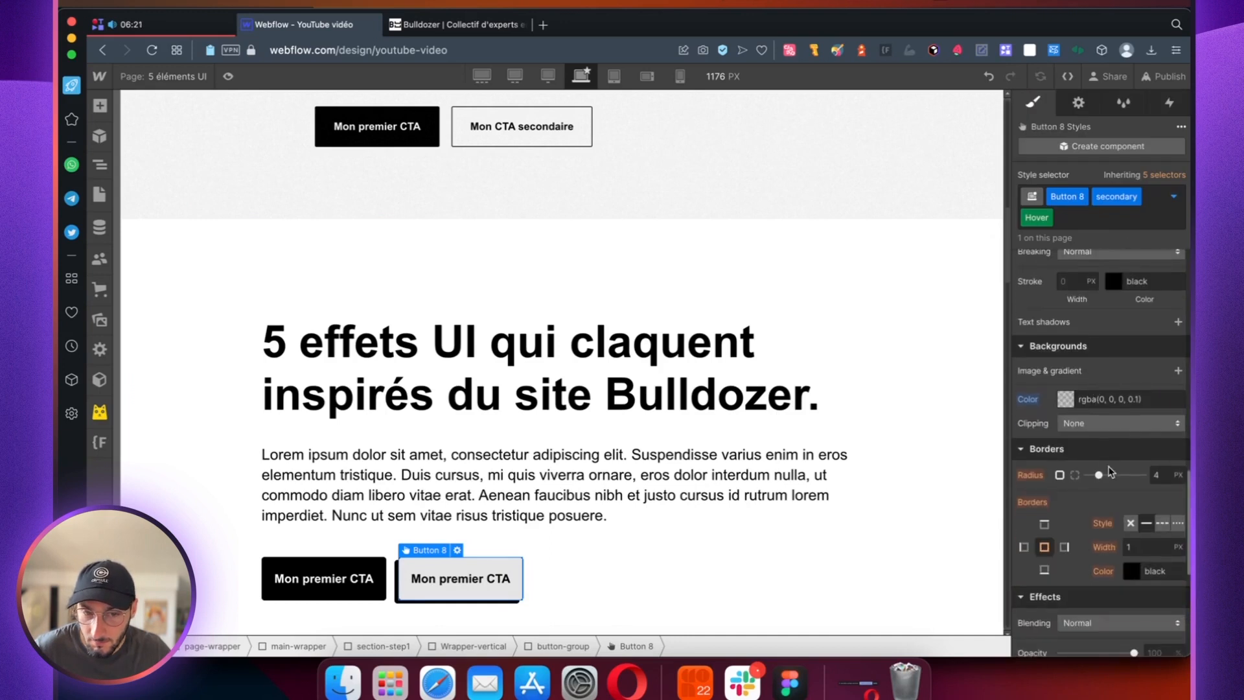
pyautogui.scroll(-2, 1127, 467)
pyautogui.scroll(-5, 1130, 470)
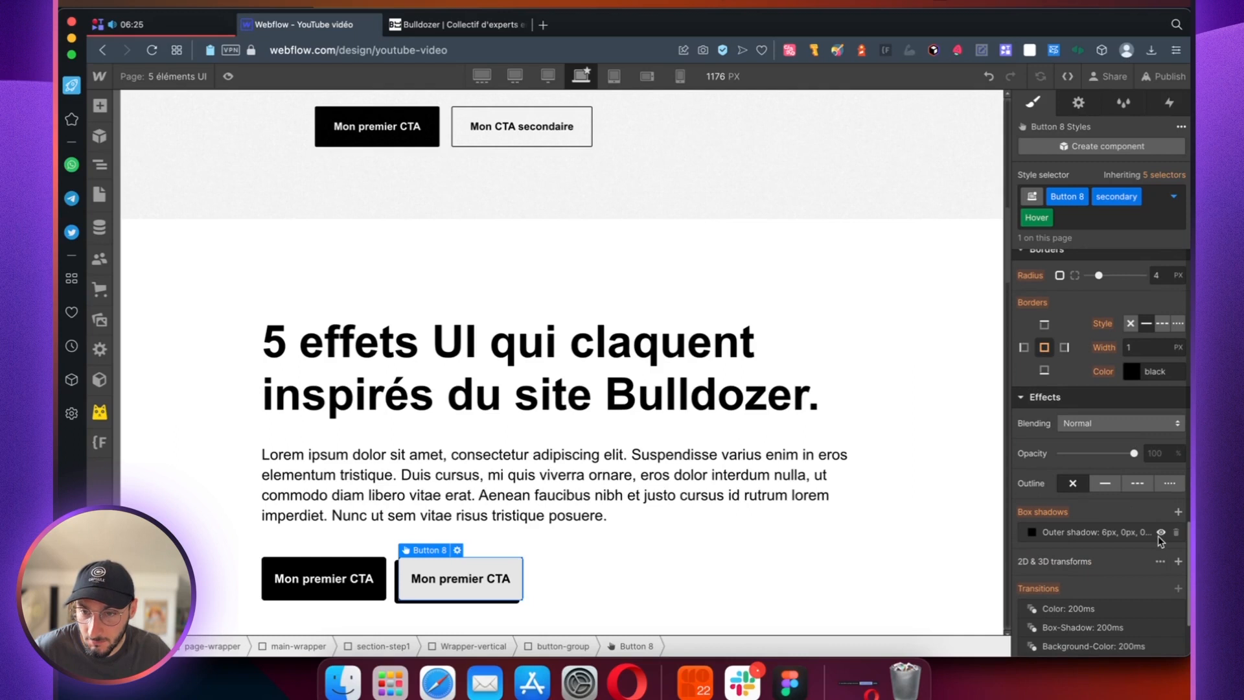
pyautogui.click(1160, 533)
pyautogui.scroll(-4, 1140, 511)
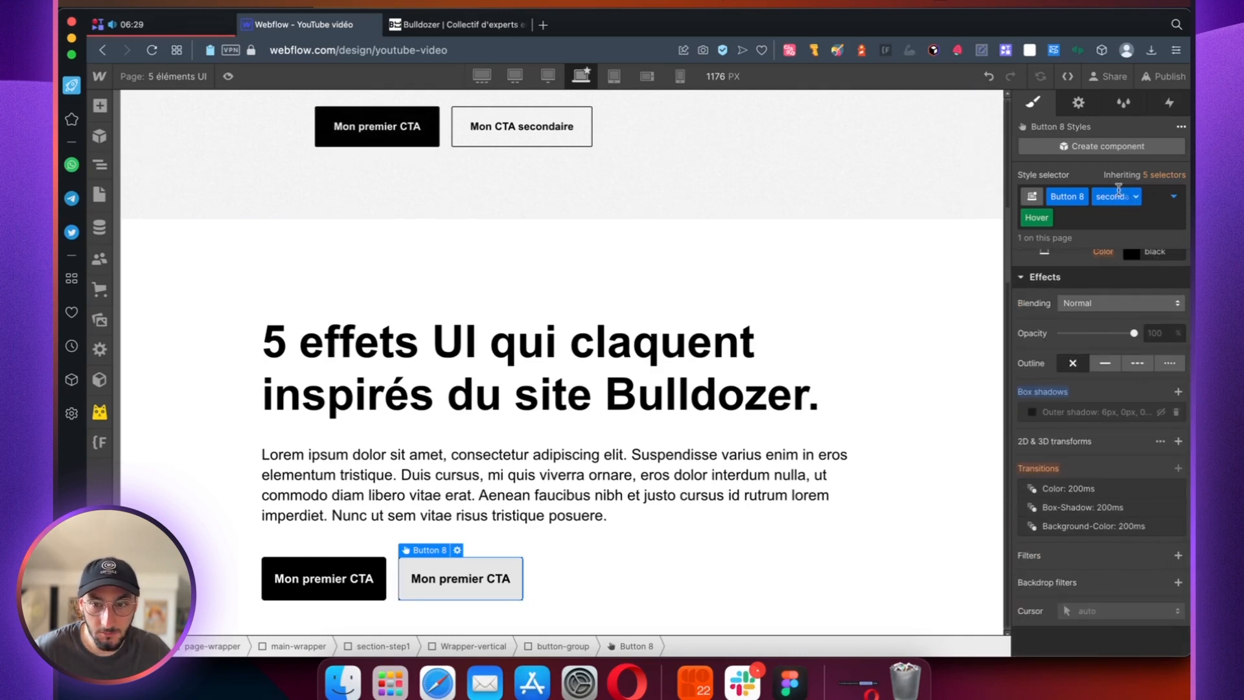
# Step: Set the cursor to pointer in the normal state of the secondary button and of the primary button
pyautogui.click(1046, 220)
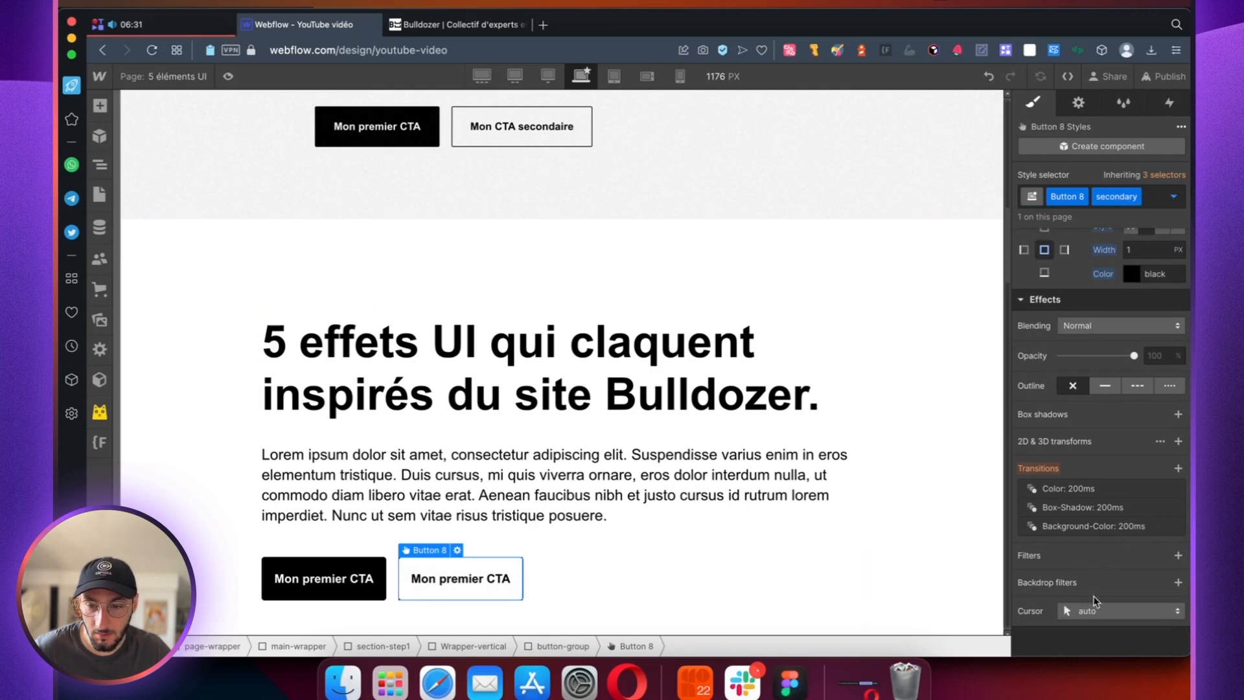
pyautogui.click(1092, 608)
pyautogui.click(1089, 167)
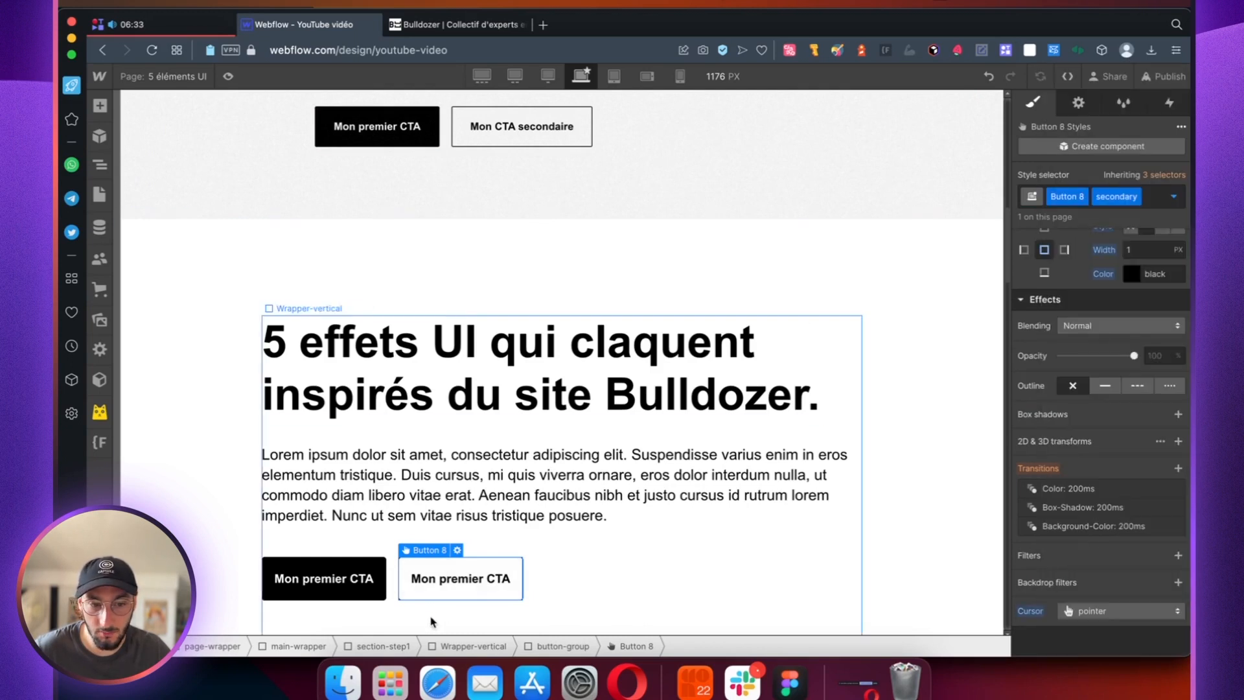
pyautogui.click(324, 577)
pyautogui.click(1141, 618)
pyautogui.click(1049, 155)
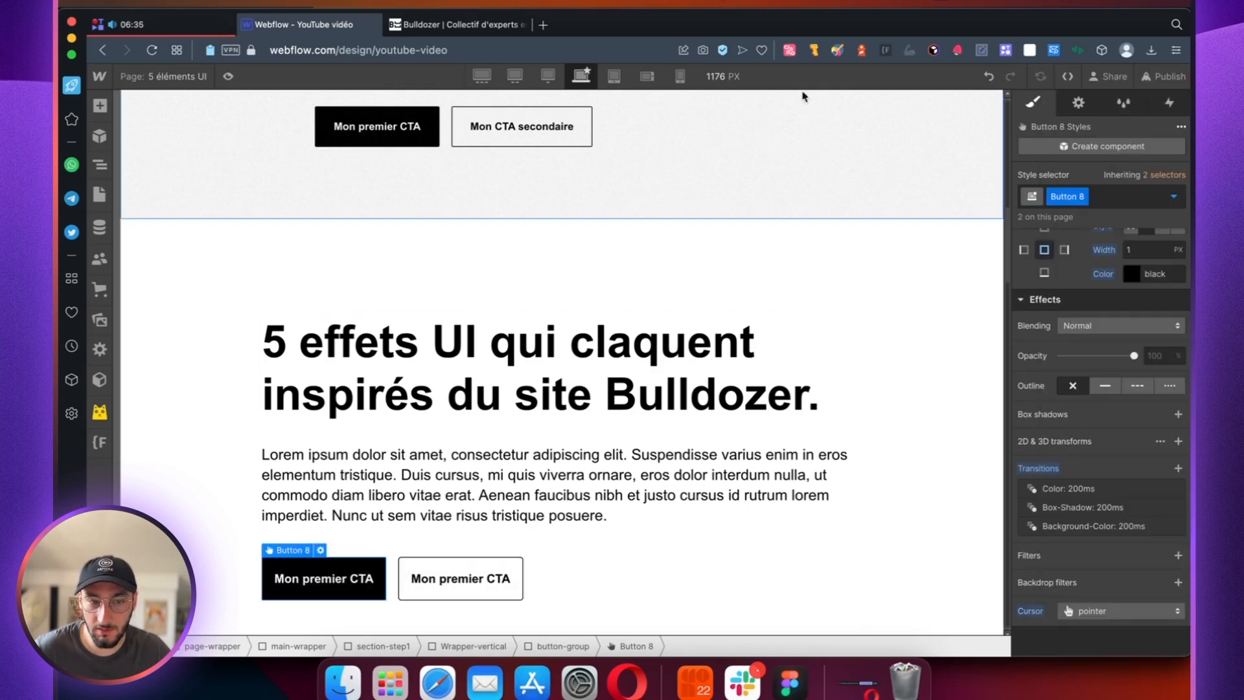
# Step: Preview the hover effects of both buttons and look at the finished reference section above
pyautogui.press('super+shift+p')
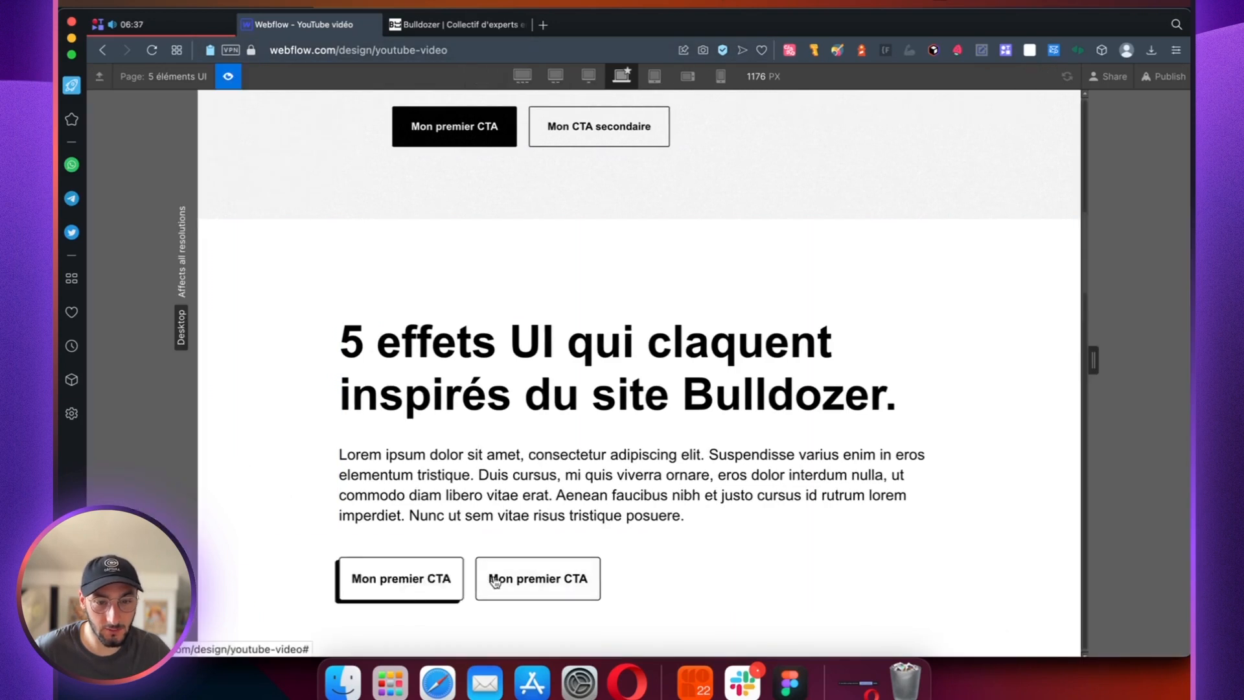
pyautogui.click(232, 84)
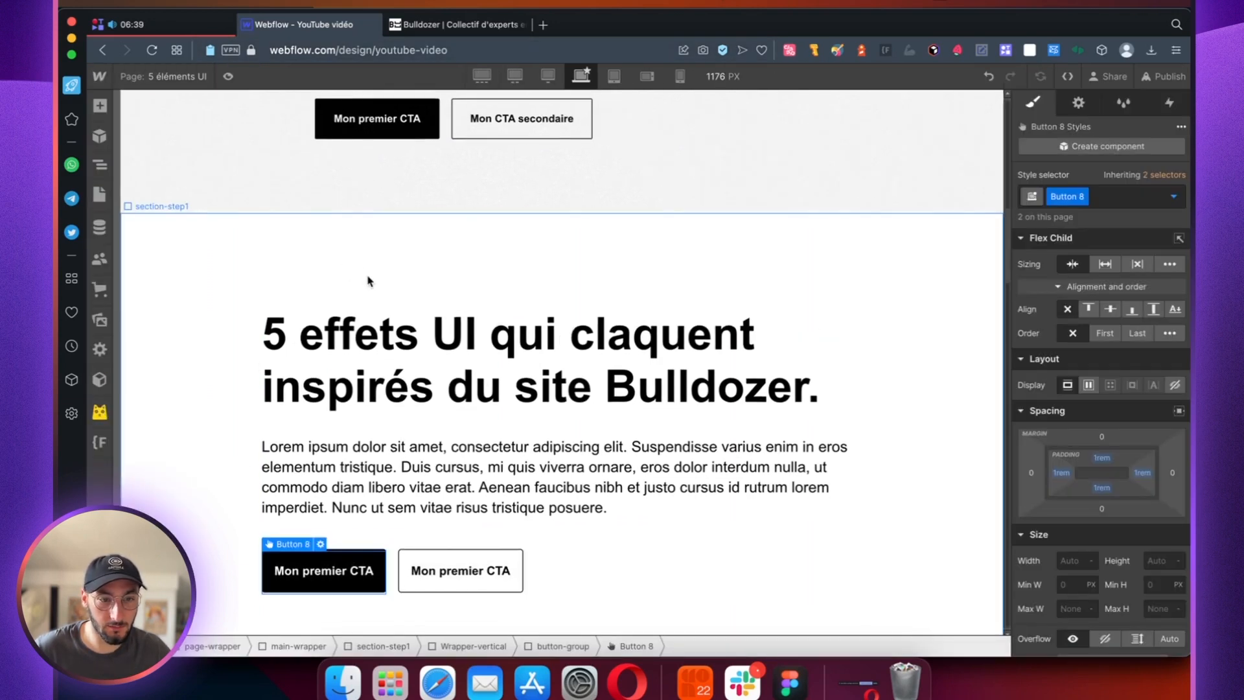
pyautogui.scroll(10, 278, 292)
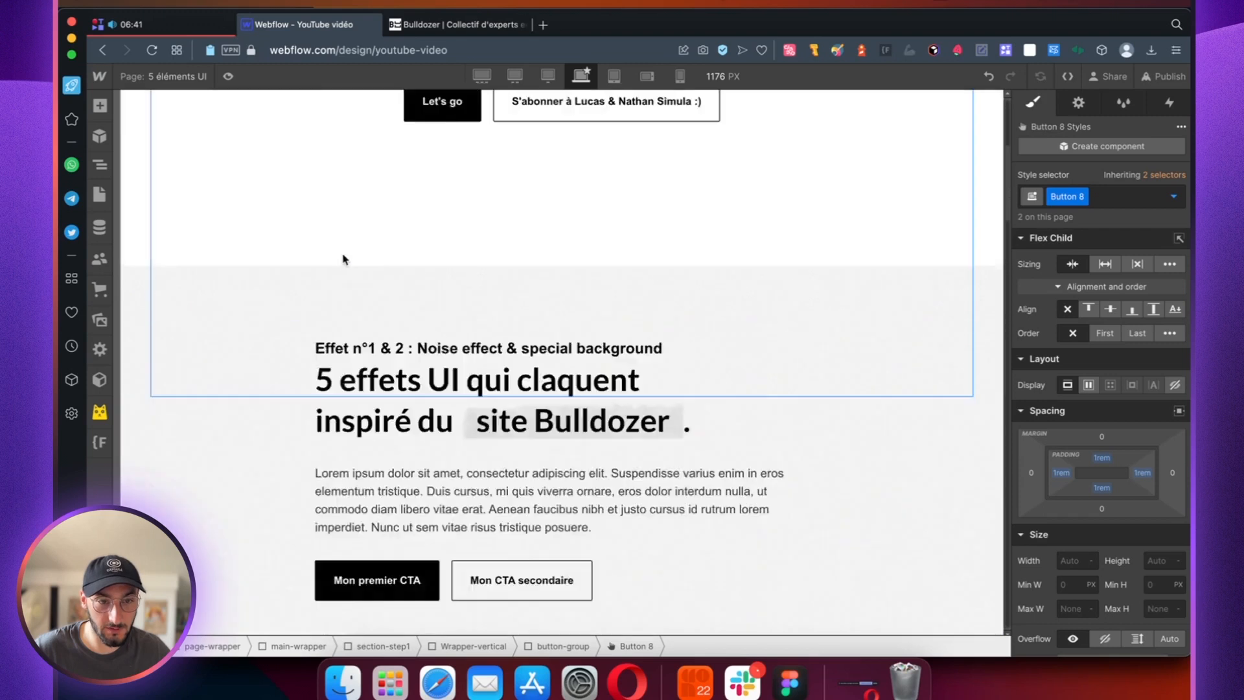
pyautogui.scroll(-5, 207, 402)
pyautogui.scroll(-4, 230, 388)
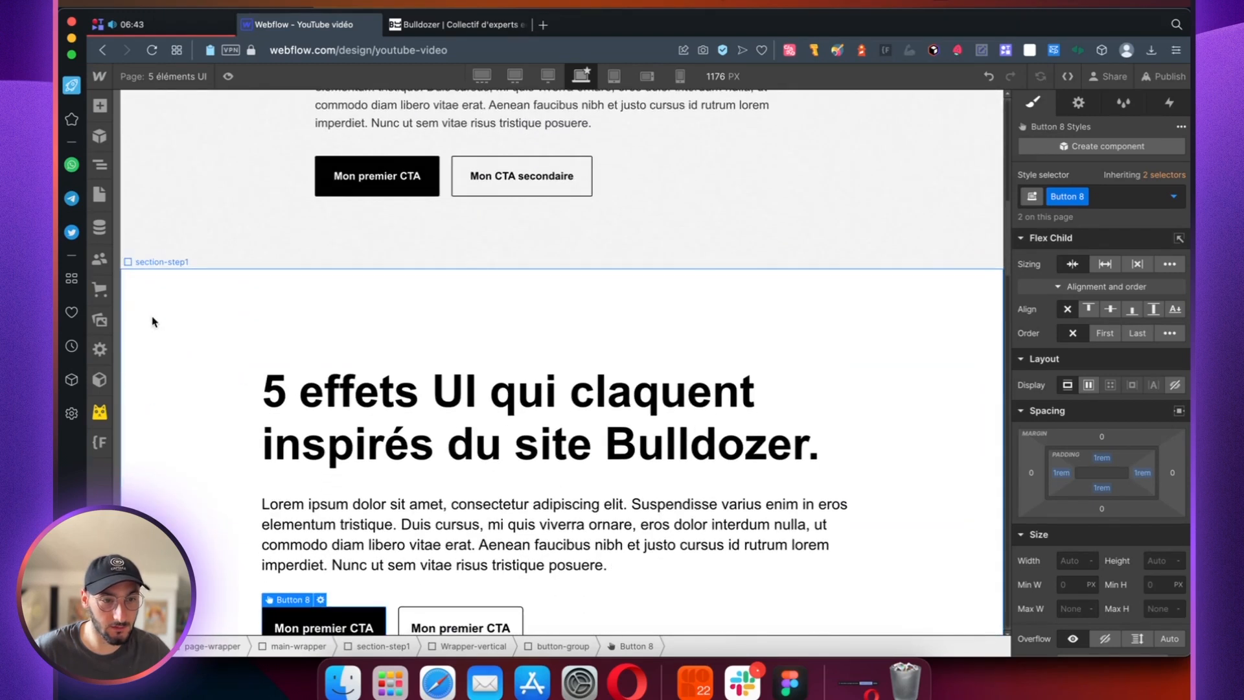
# Step: Set the position of the section-step1 section to Relative
pyautogui.click(153, 319)
pyautogui.click(99, 164)
pyautogui.click(156, 295)
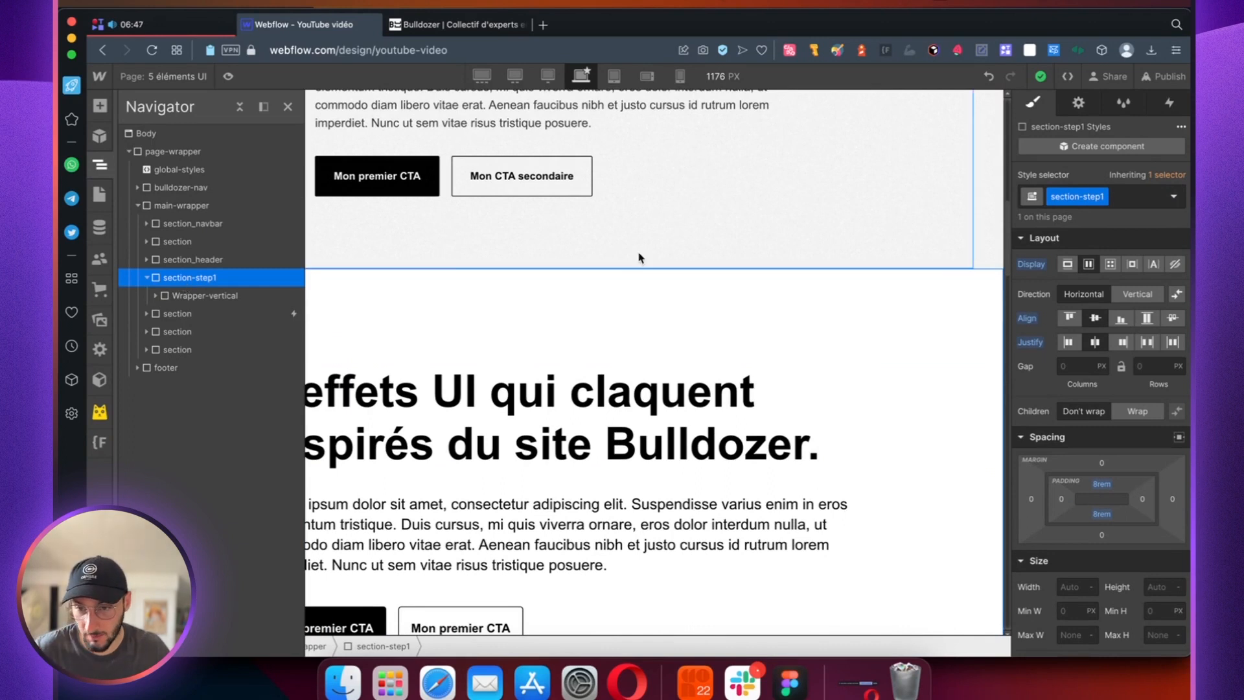
pyautogui.scroll(-5, 1086, 382)
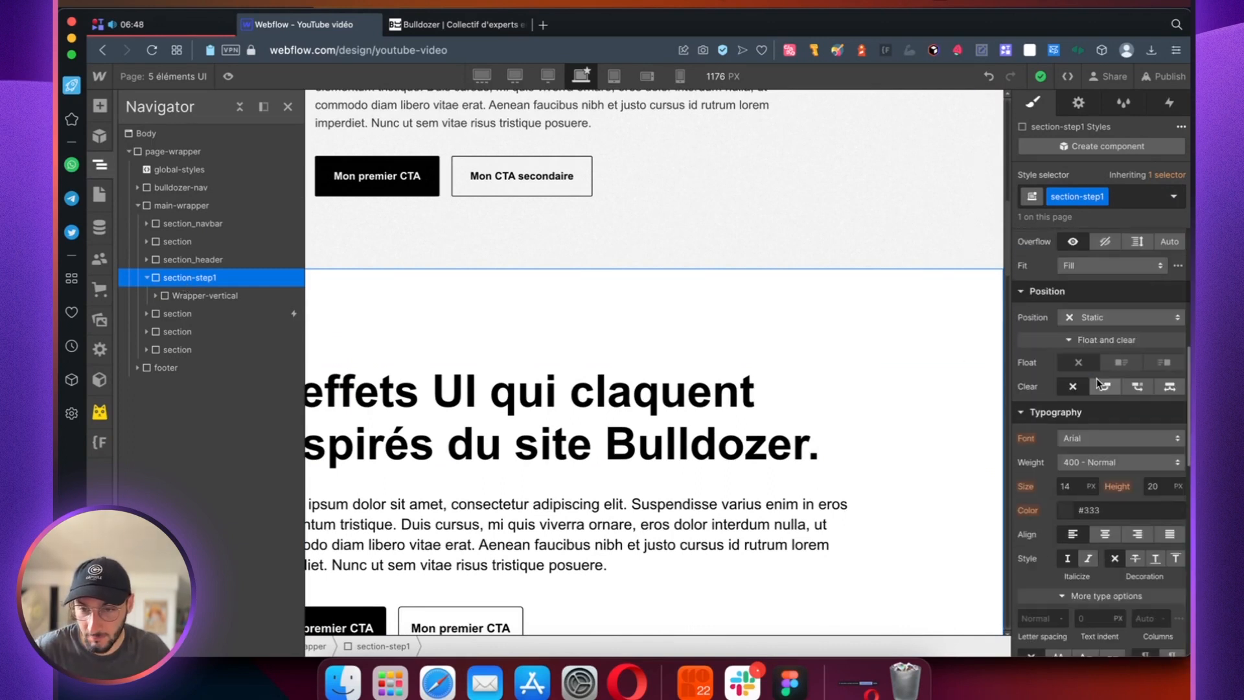
pyautogui.click(1097, 320)
pyautogui.click(1094, 338)
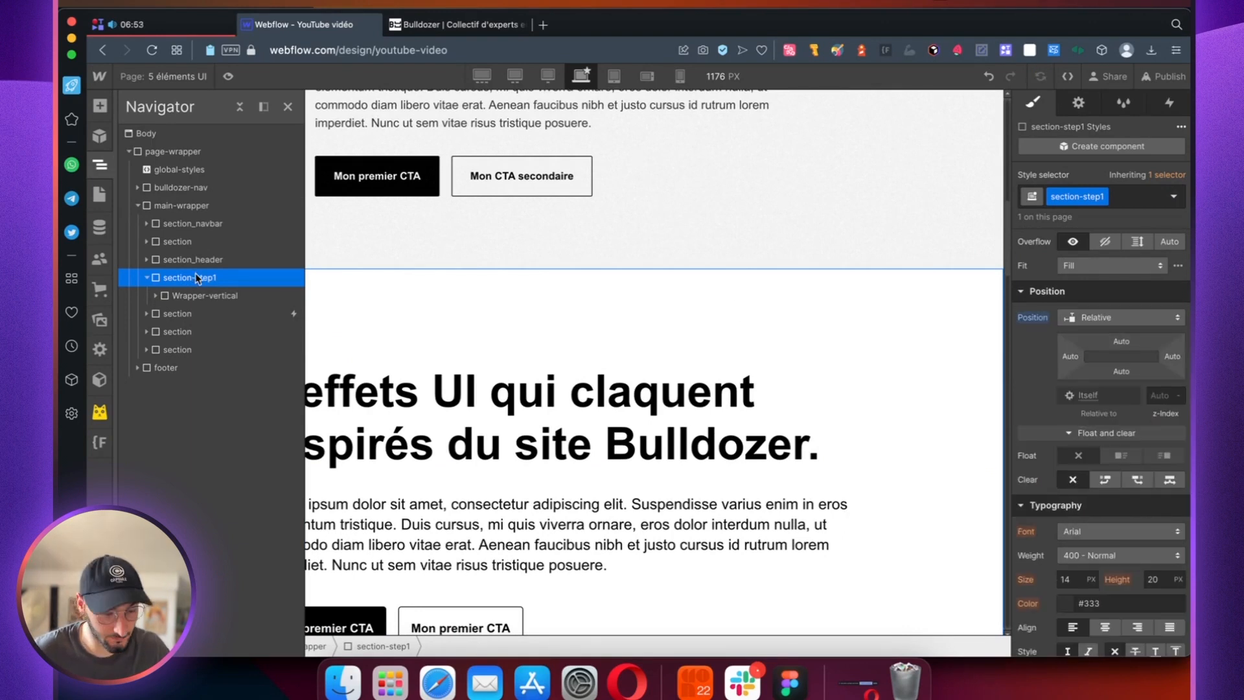
# Step: Add a div block inside section-step1 after Wrapper-vertical and give it the new class overlay-noise
pyautogui.press('a')
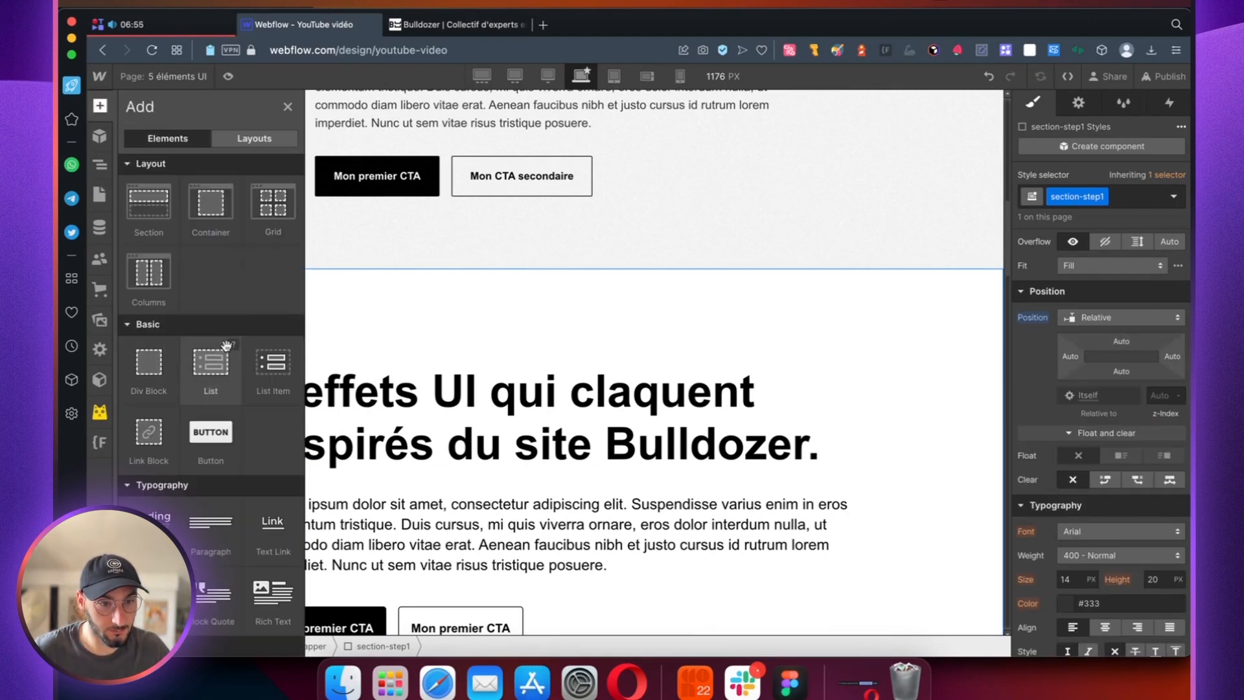
pyautogui.click(146, 370)
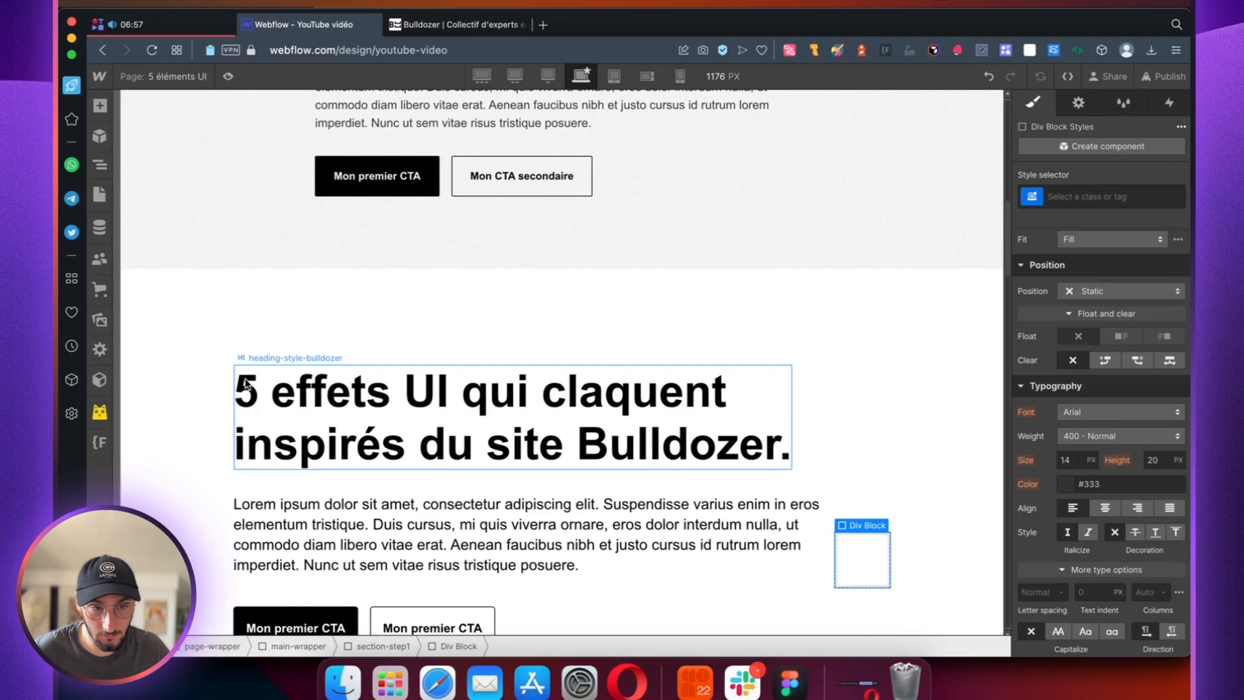
pyautogui.press('z')
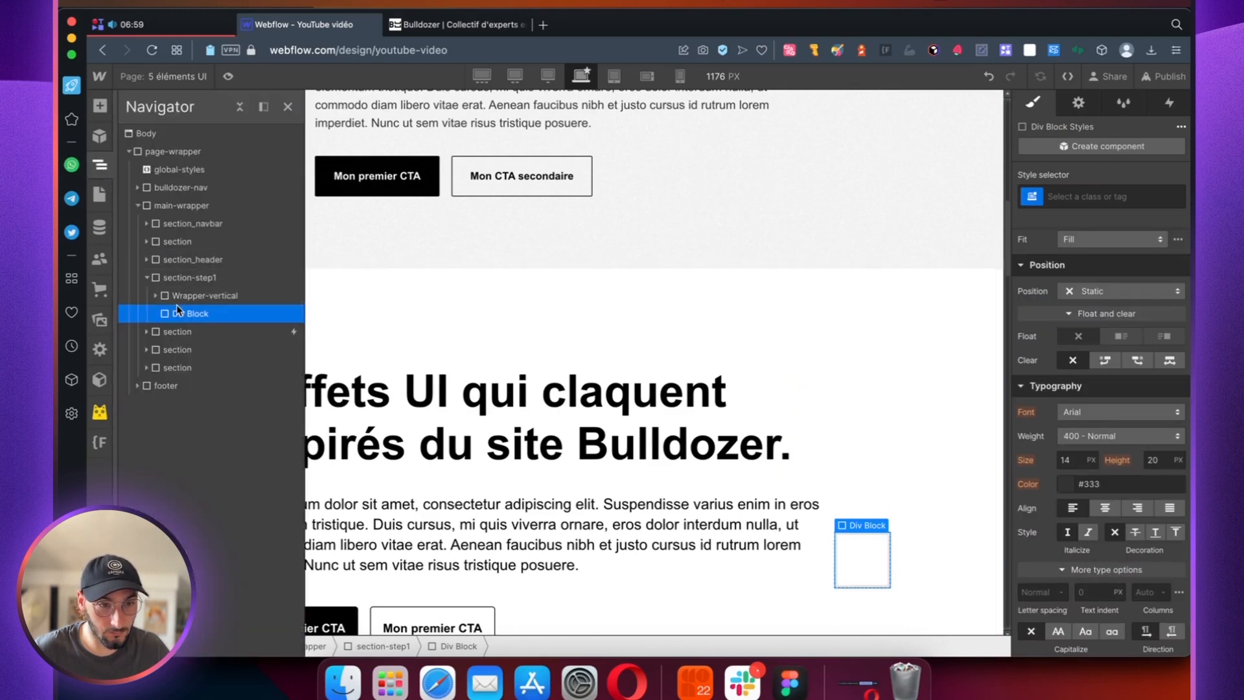
pyautogui.click(1062, 194)
pyautogui.write('overla')
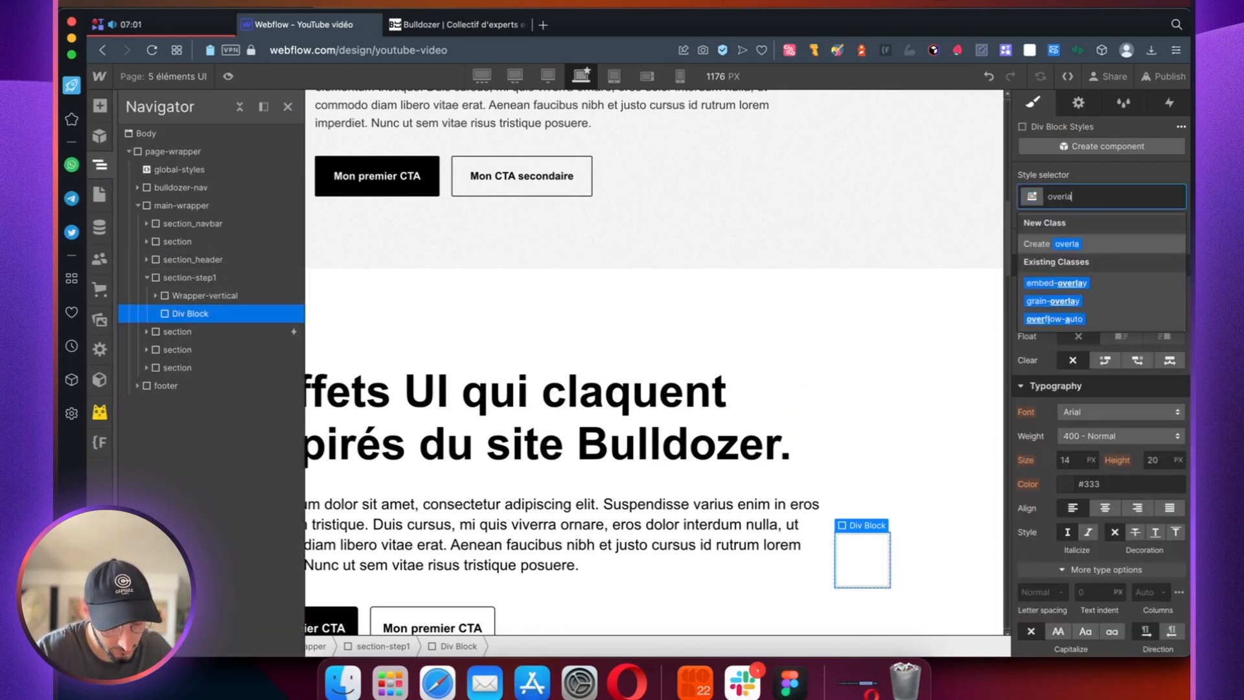
pyautogui.write('y-noise')
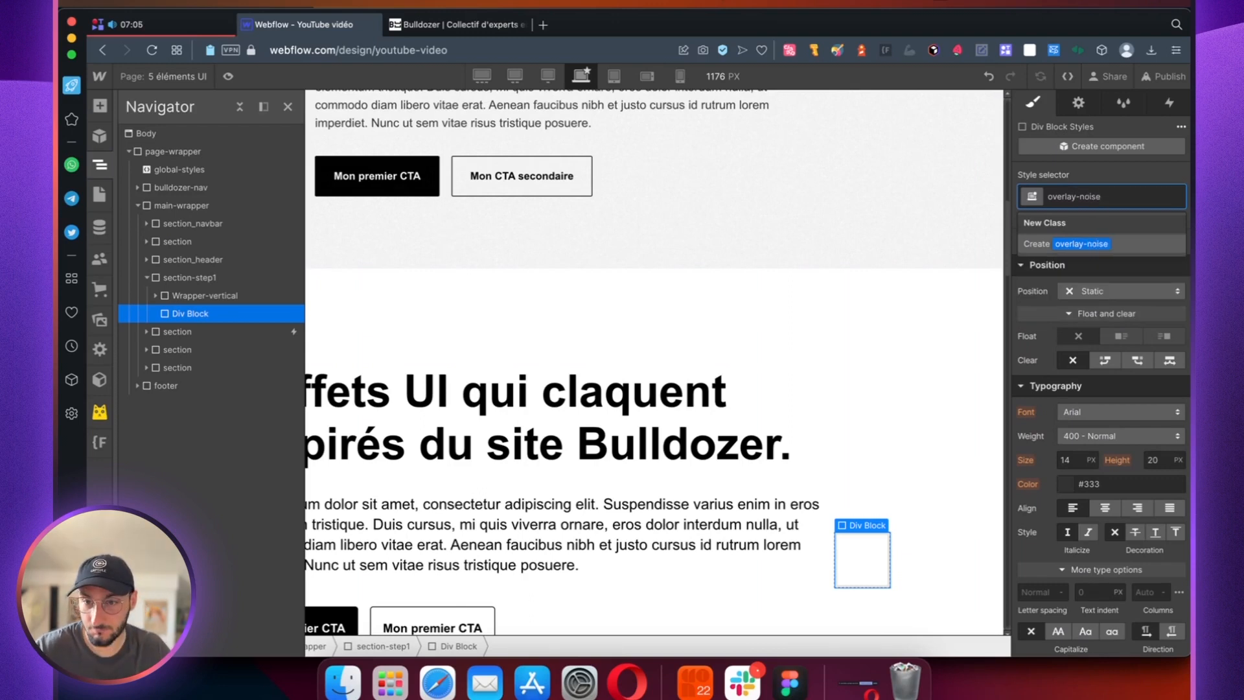
pyautogui.press('Return')
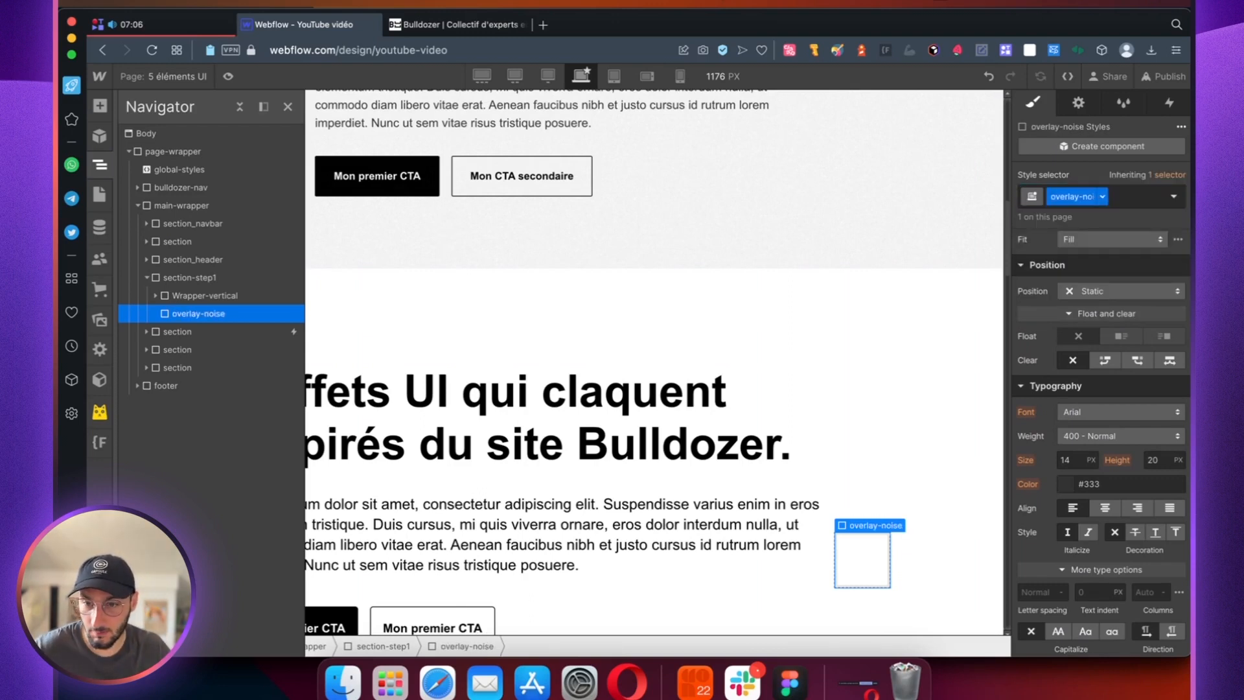
# Step: Set overlay-noise to Absolute position and stretch it to 0% on all four sides of section-step1
pyautogui.click(1101, 289)
pyautogui.click(1107, 327)
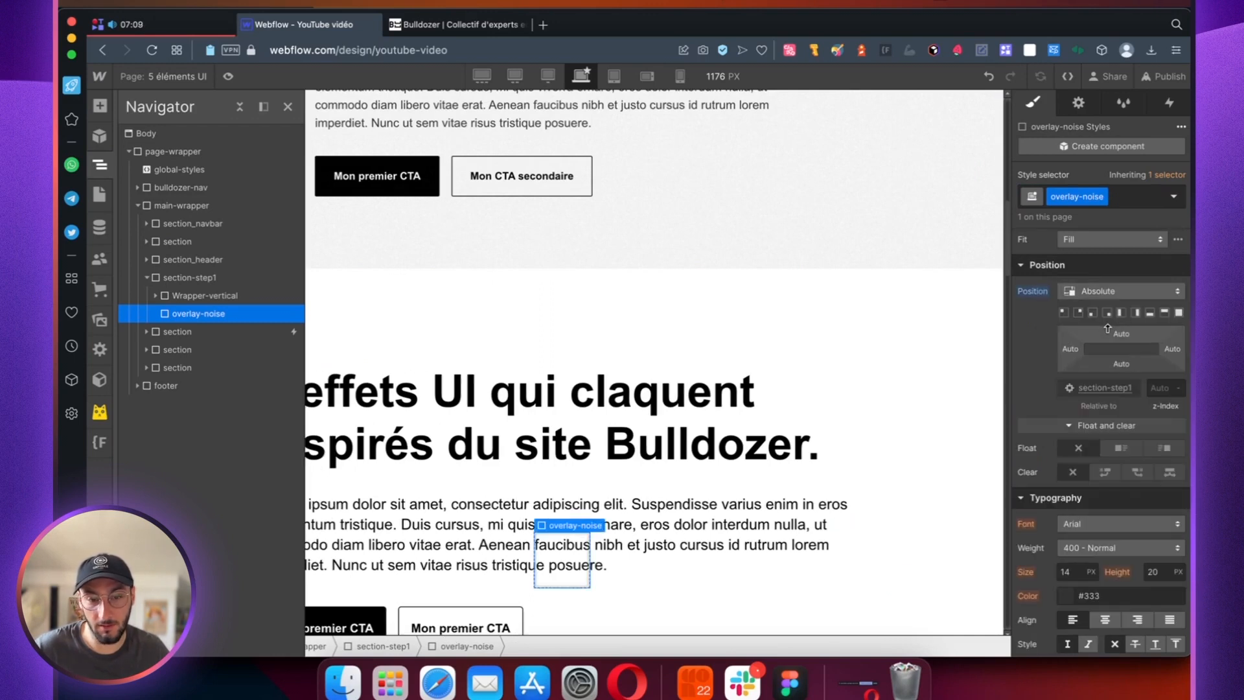
pyautogui.click(1179, 313)
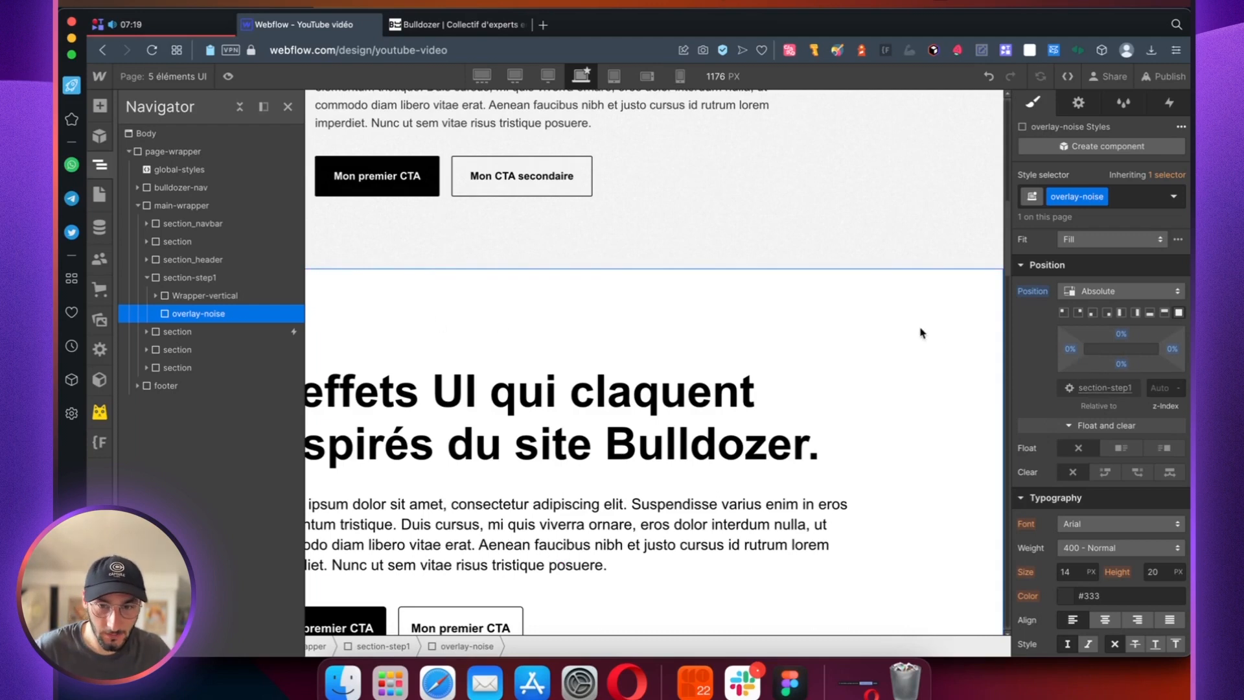
pyautogui.scroll(6, 1126, 343)
pyautogui.scroll(-8, 1126, 352)
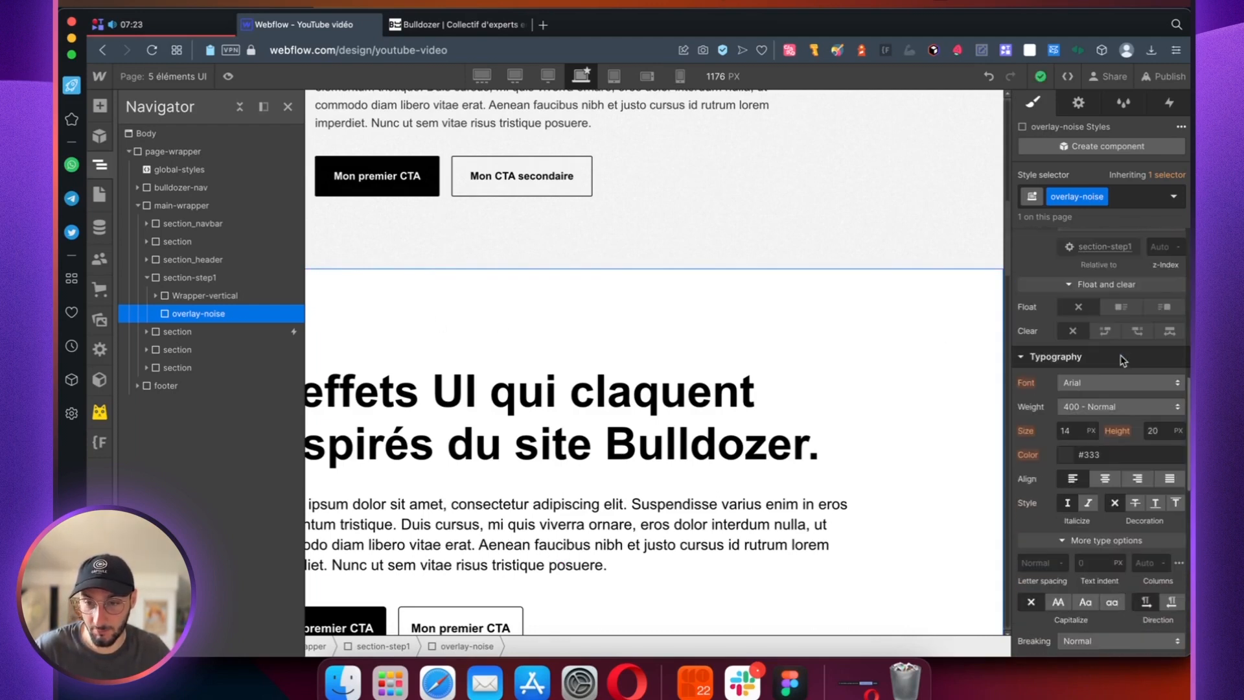
# Step: Switch to Figma to examine the noise component on the Halftone page, and return to Webflow in Opera
pyautogui.click(789, 682)
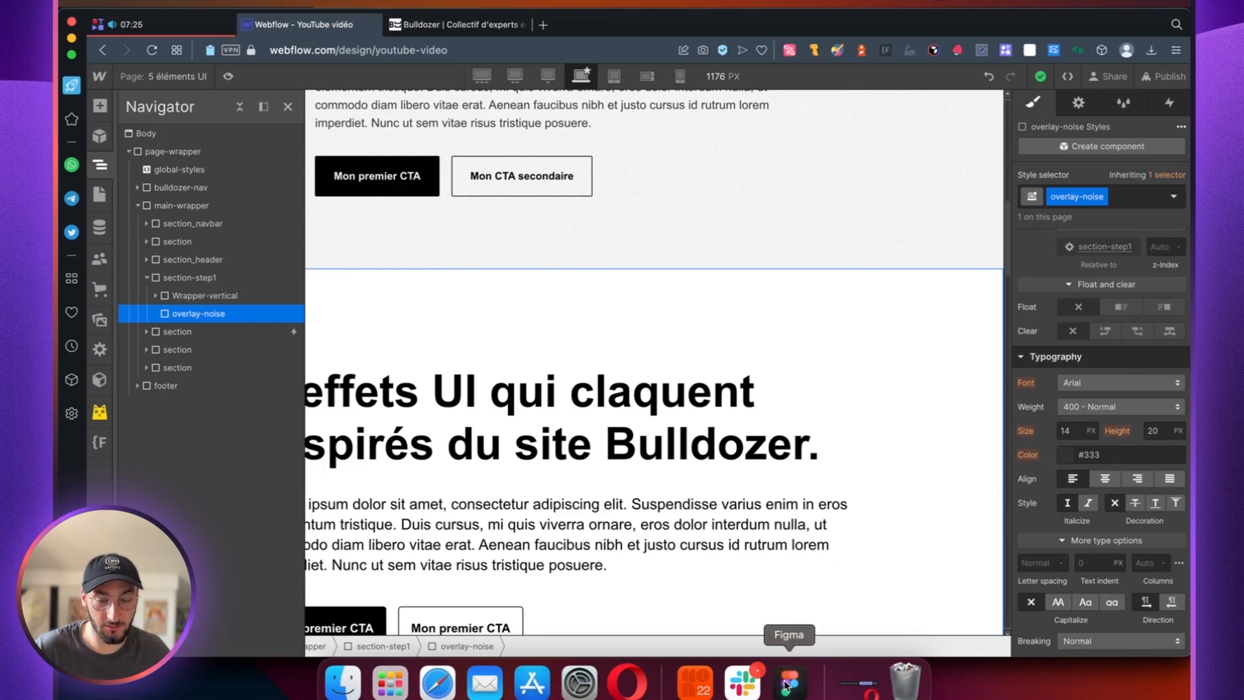
pyautogui.scroll(-1, 597, 217)
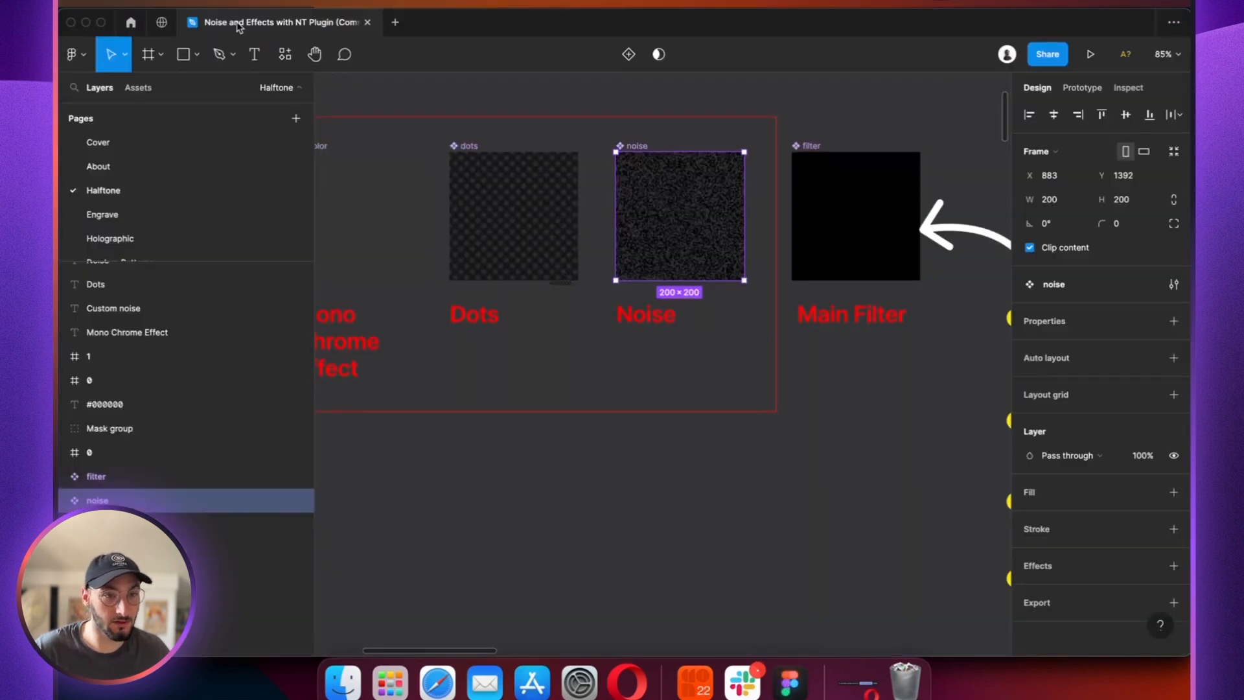
pyautogui.scroll(5, 555, 138)
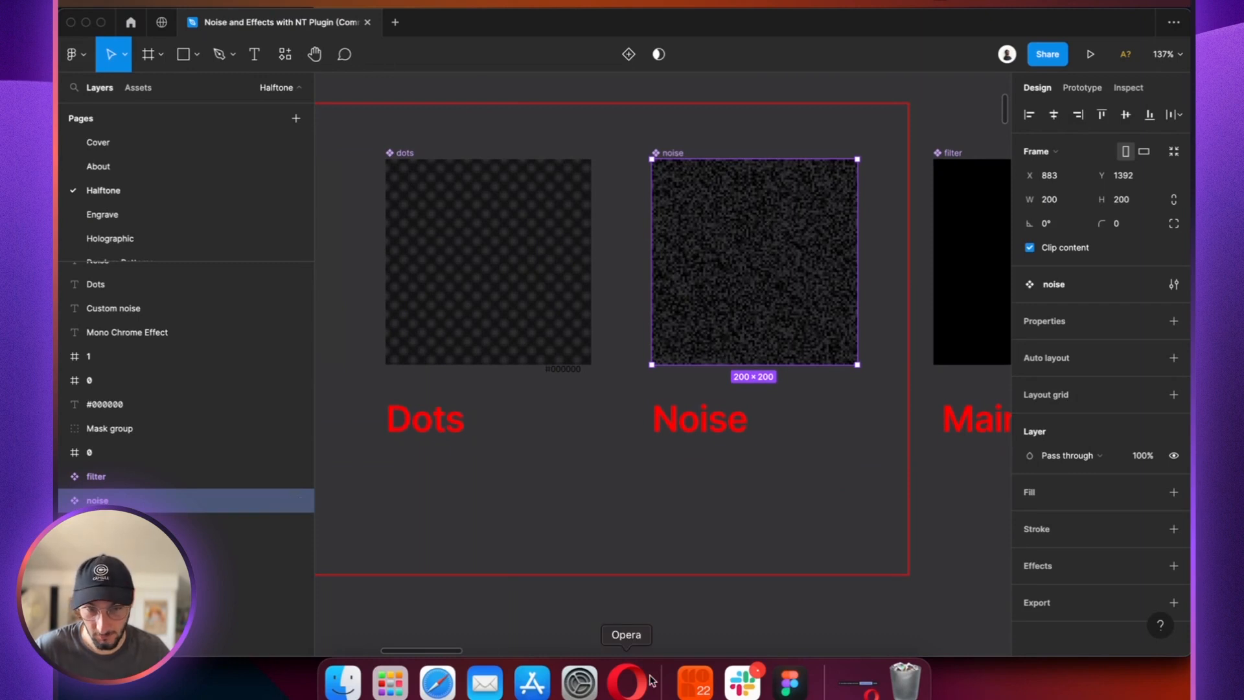
pyautogui.click(627, 683)
# Step: Give overlay-noise a background image layer and choose grain.webp as its image
pyautogui.scroll(5, 1105, 443)
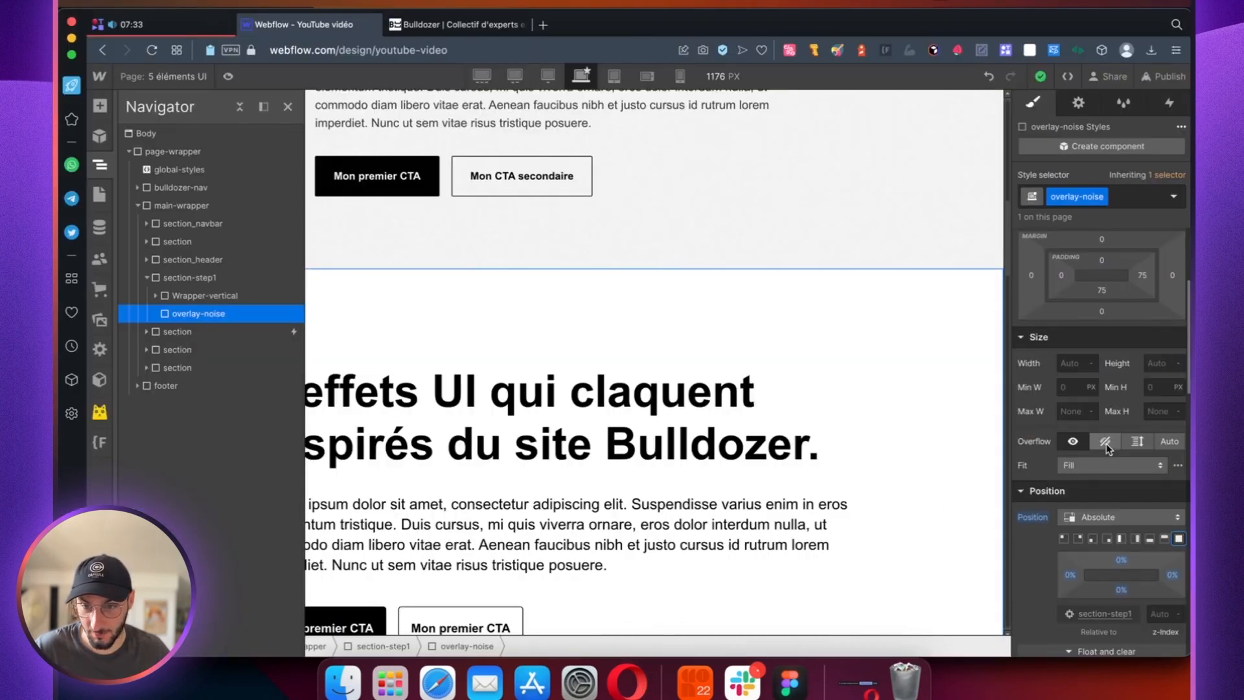
pyautogui.scroll(-10, 1105, 443)
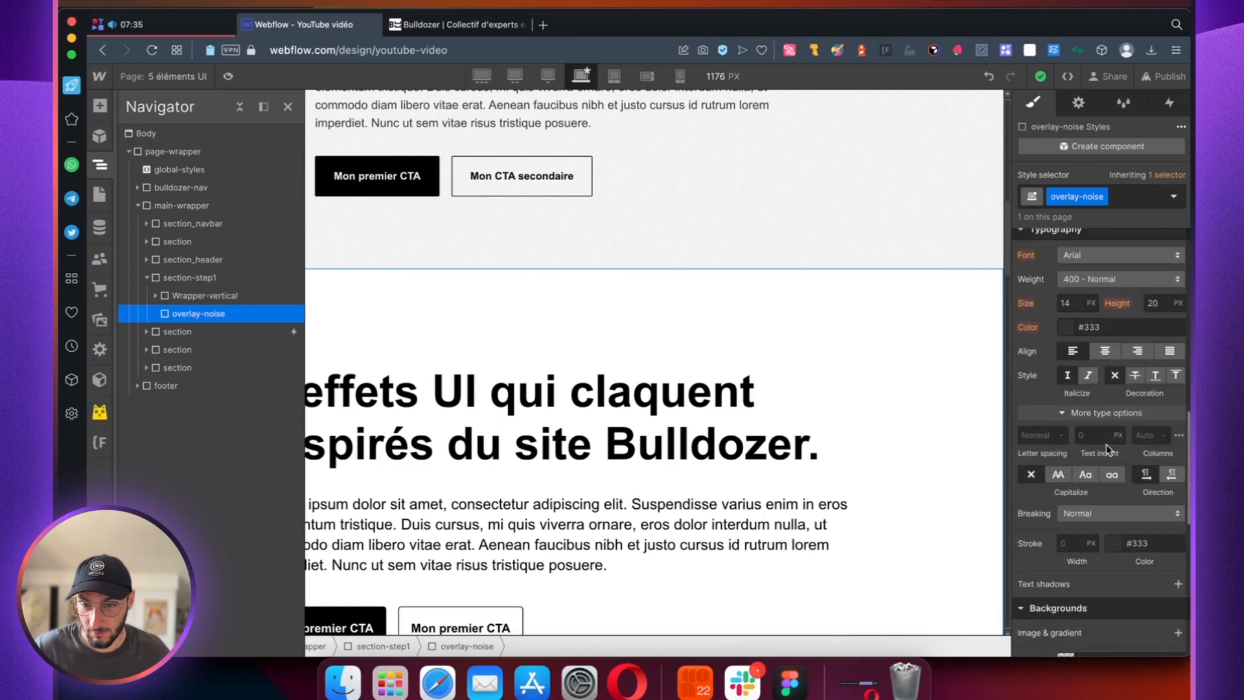
pyautogui.click(1064, 283)
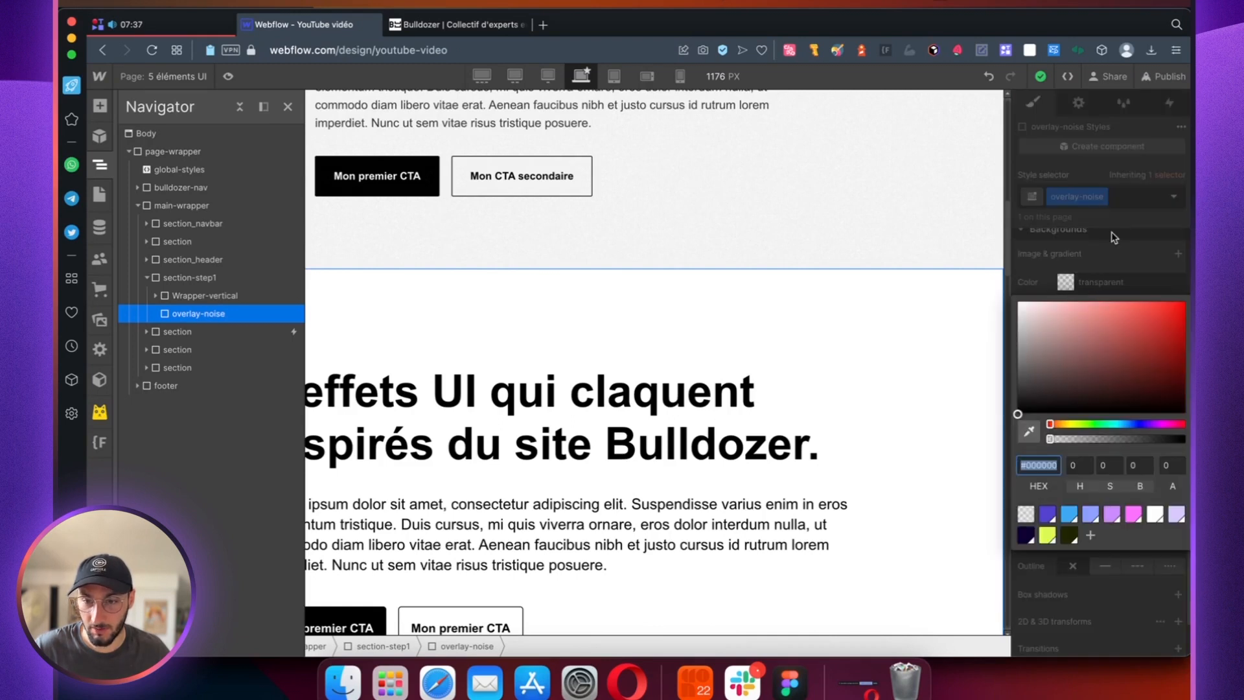
pyautogui.press('Escape')
pyautogui.click(1177, 254)
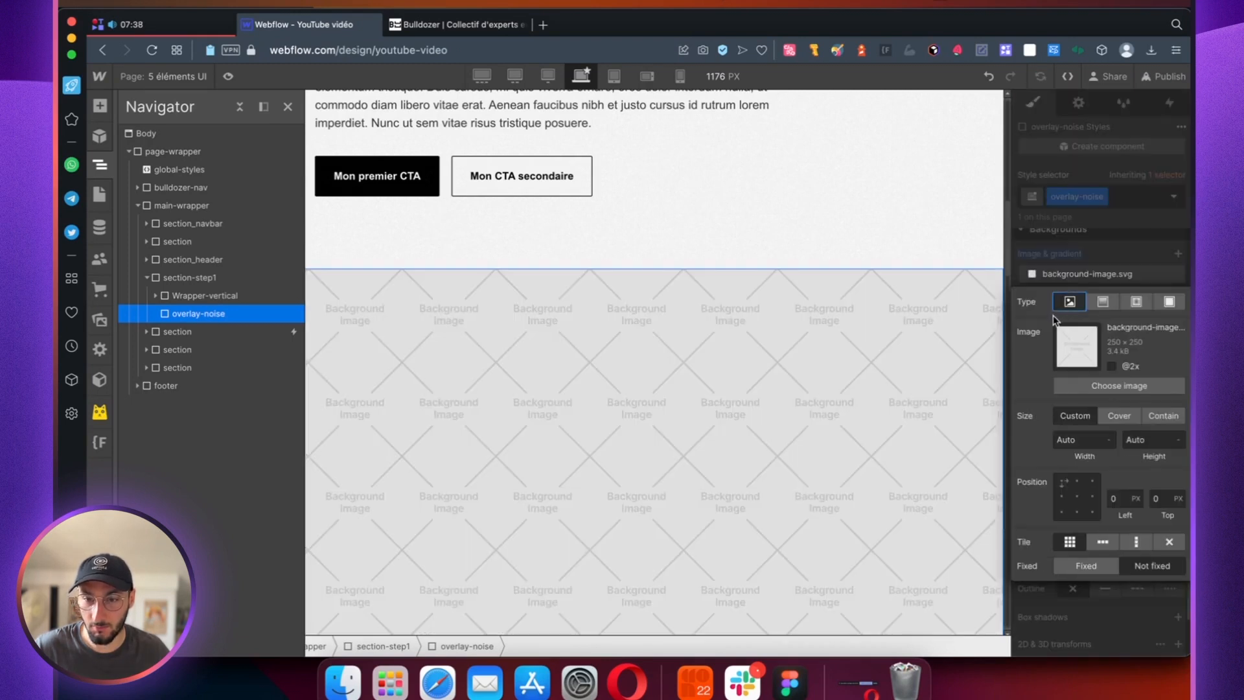
pyautogui.click(1079, 387)
pyautogui.click(219, 233)
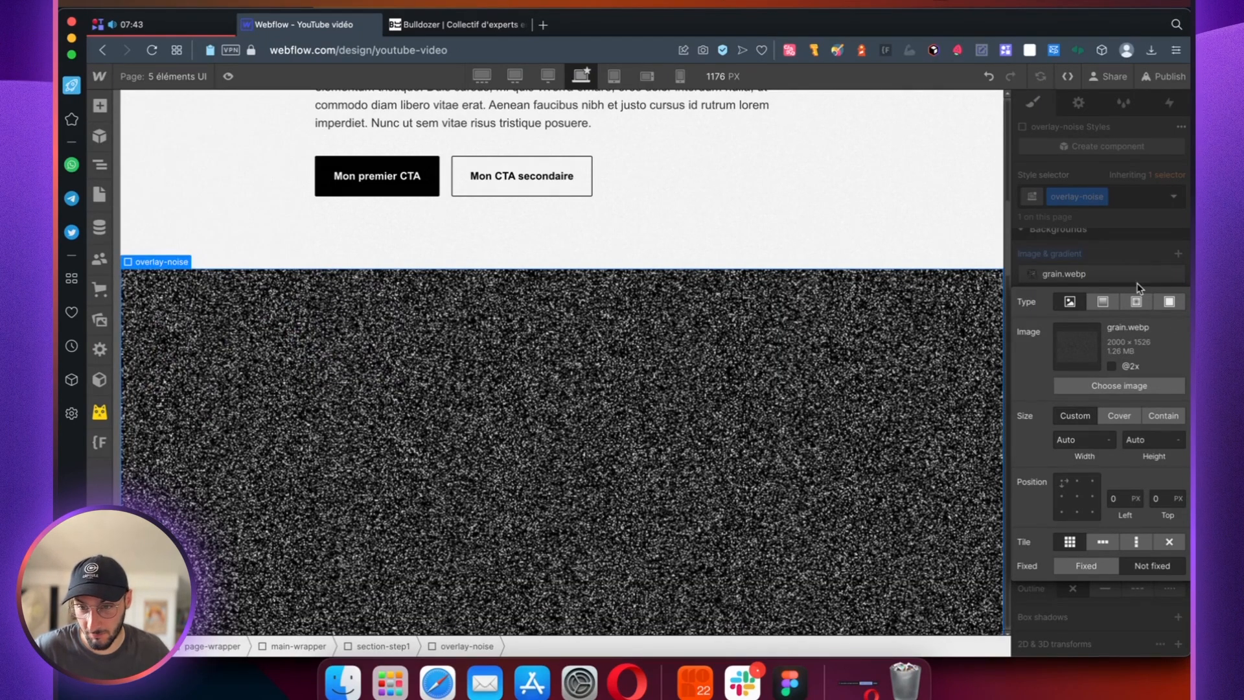
# Step: Turn off tiling for the grain.webp background and set its size to Cover
pyautogui.click(1168, 543)
pyautogui.click(1120, 417)
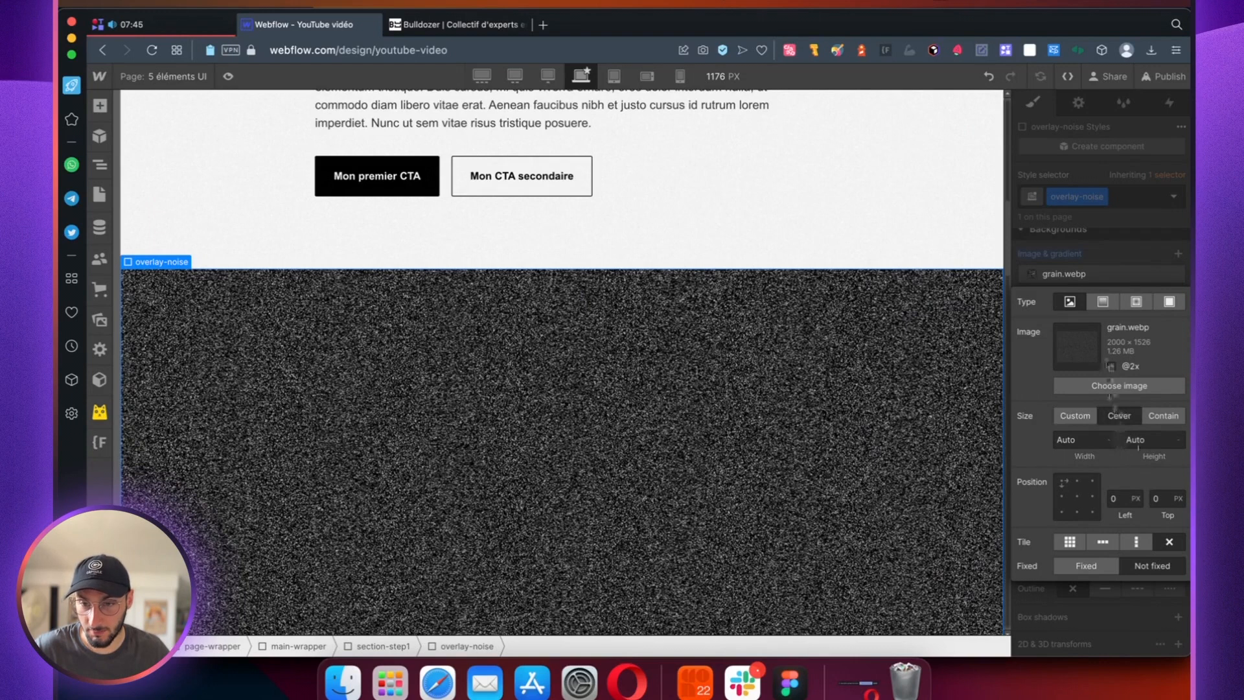
pyautogui.click(1126, 257)
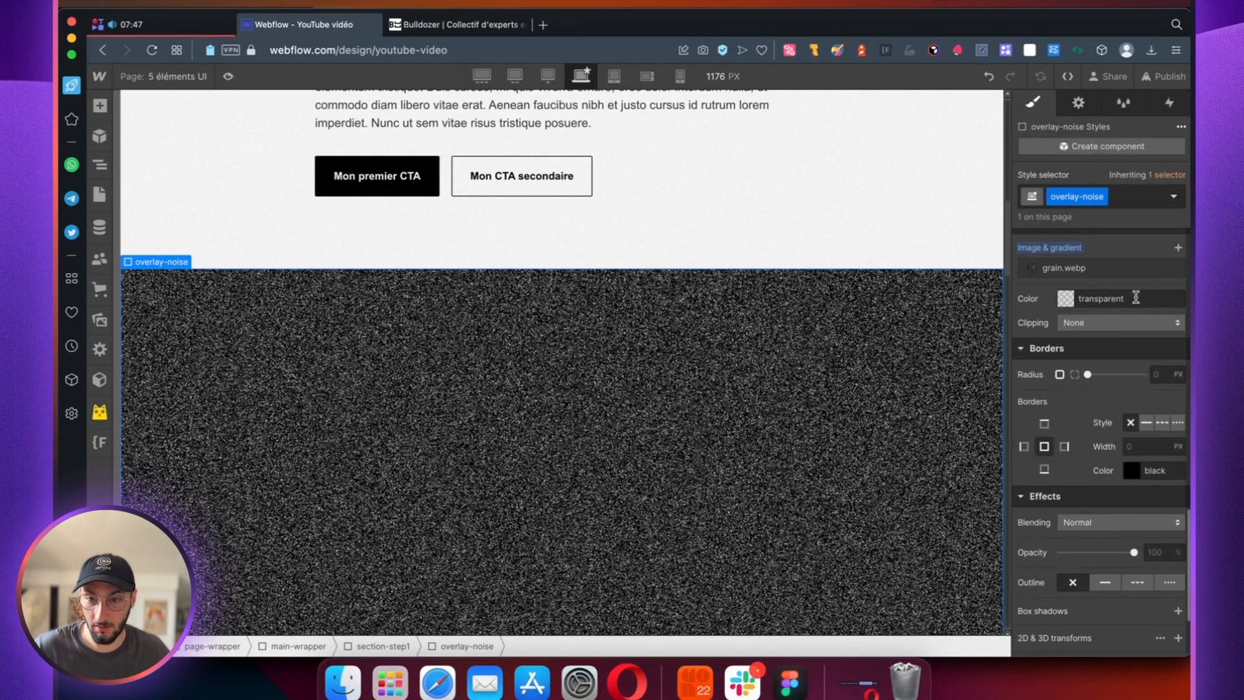
# Step: Lower the opacity of overlay-noise to 6%
pyautogui.scroll(-2, 1094, 327)
pyautogui.scroll(-3, 1094, 329)
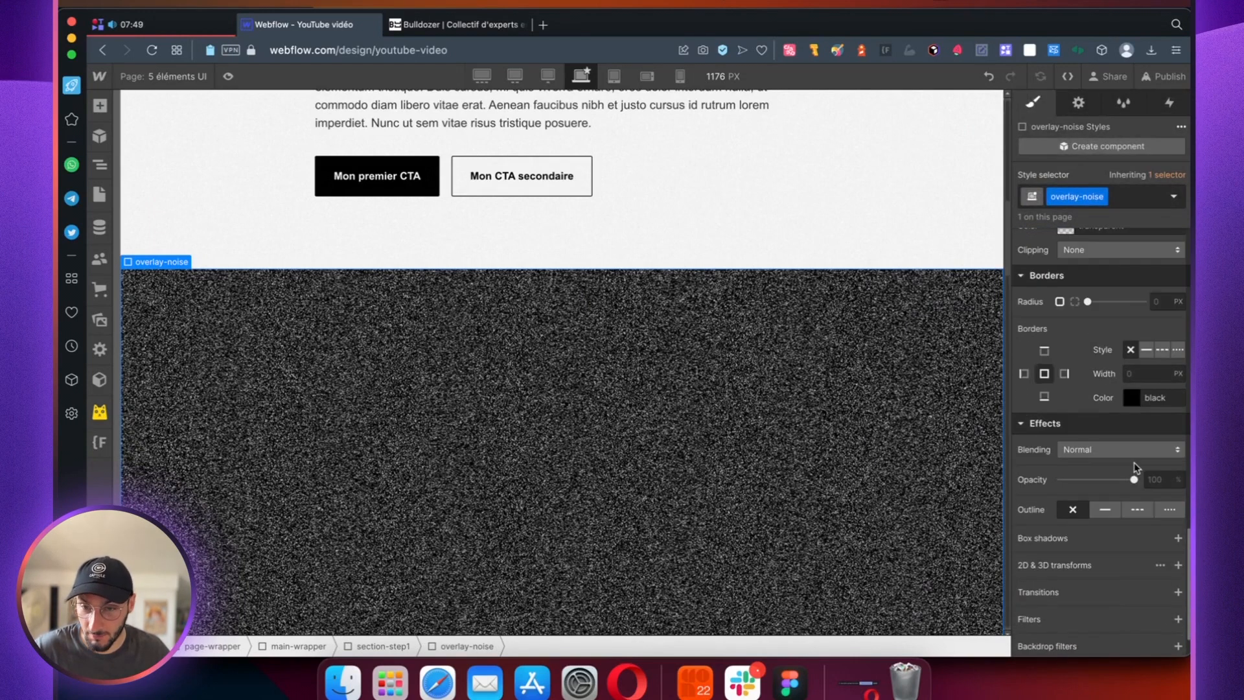
pyautogui.moveTo(1133, 479); pyautogui.dragTo(1062, 480)
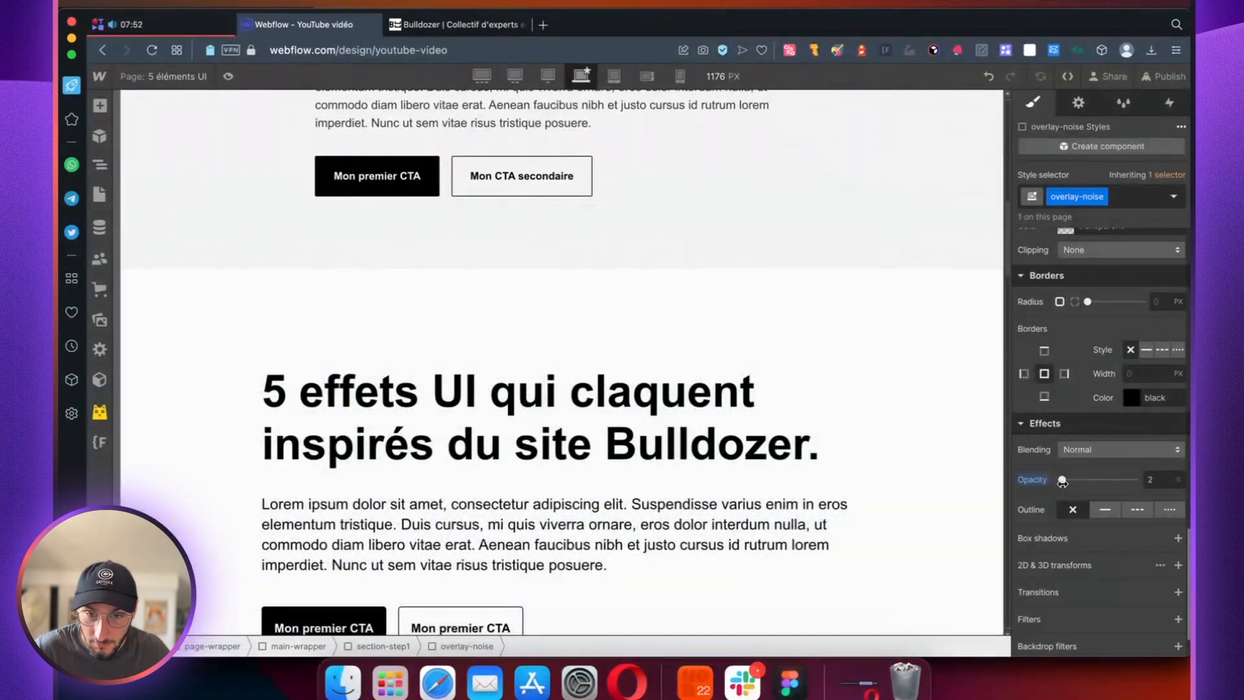
pyautogui.click(1154, 481)
pyautogui.write('4')
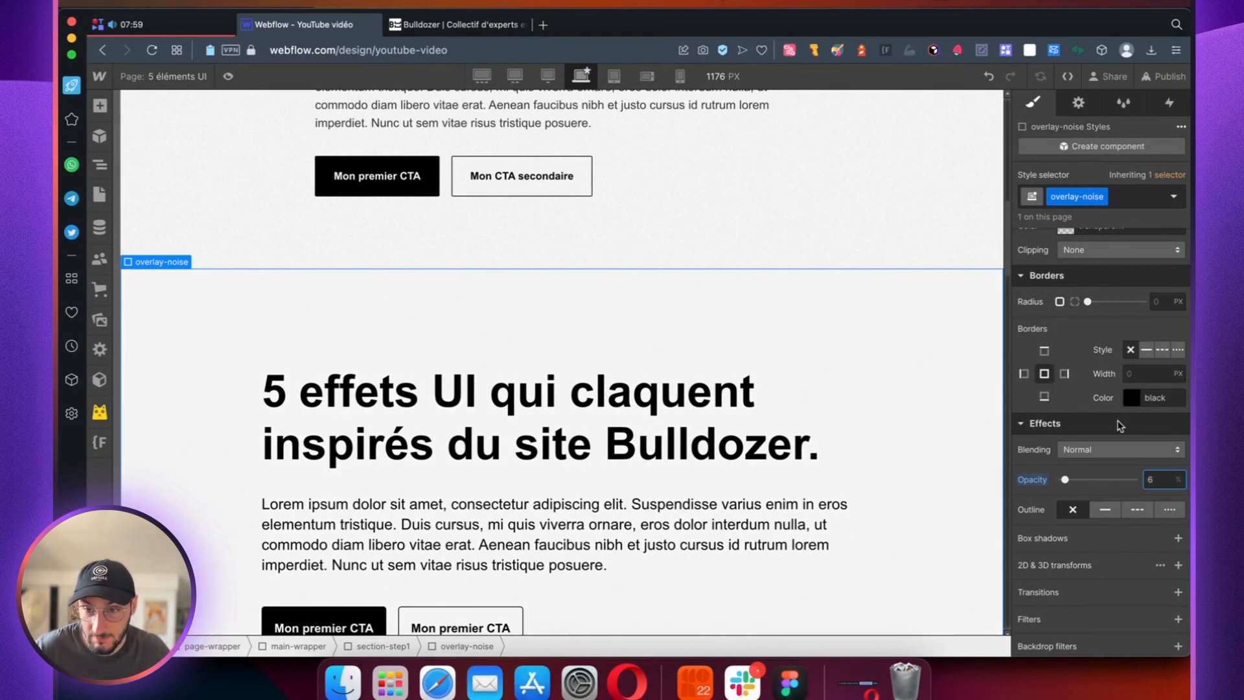
# Step: Inspect the noise overlay over section-step1 on the canvas and in preview mode
pyautogui.scroll(-2, 1111, 453)
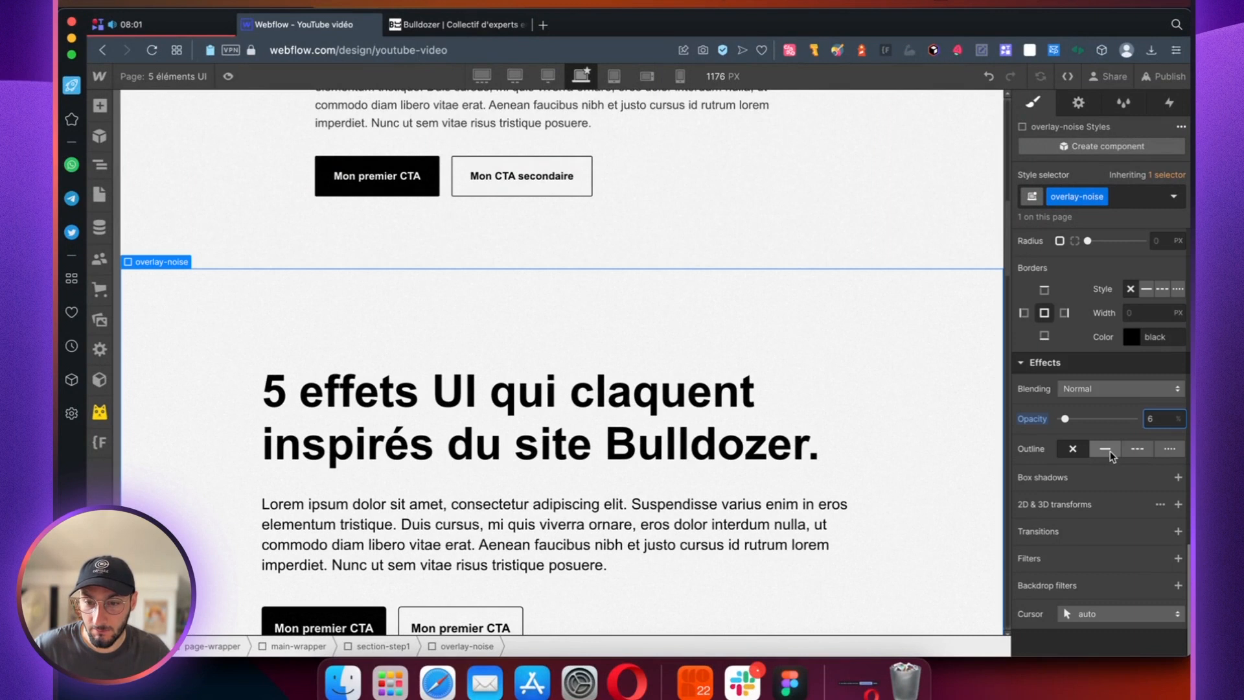
pyautogui.scroll(-1, 1094, 416)
pyautogui.scroll(-1, 868, 389)
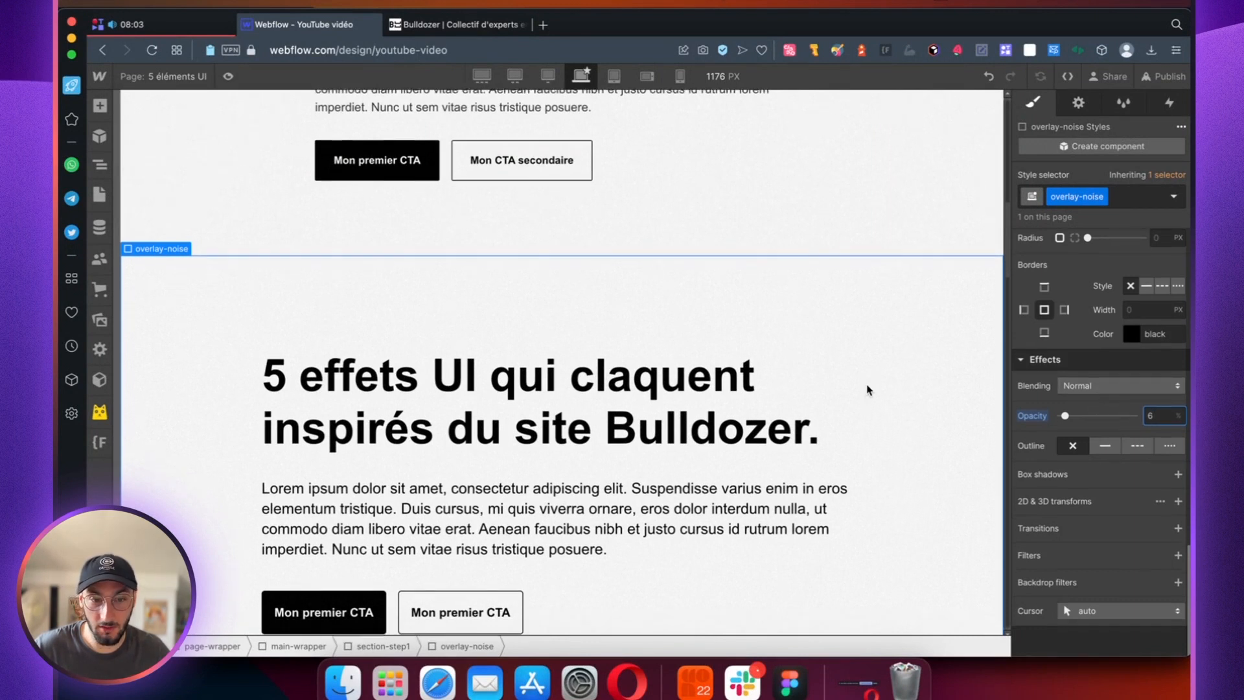
pyautogui.scroll(-1, 869, 389)
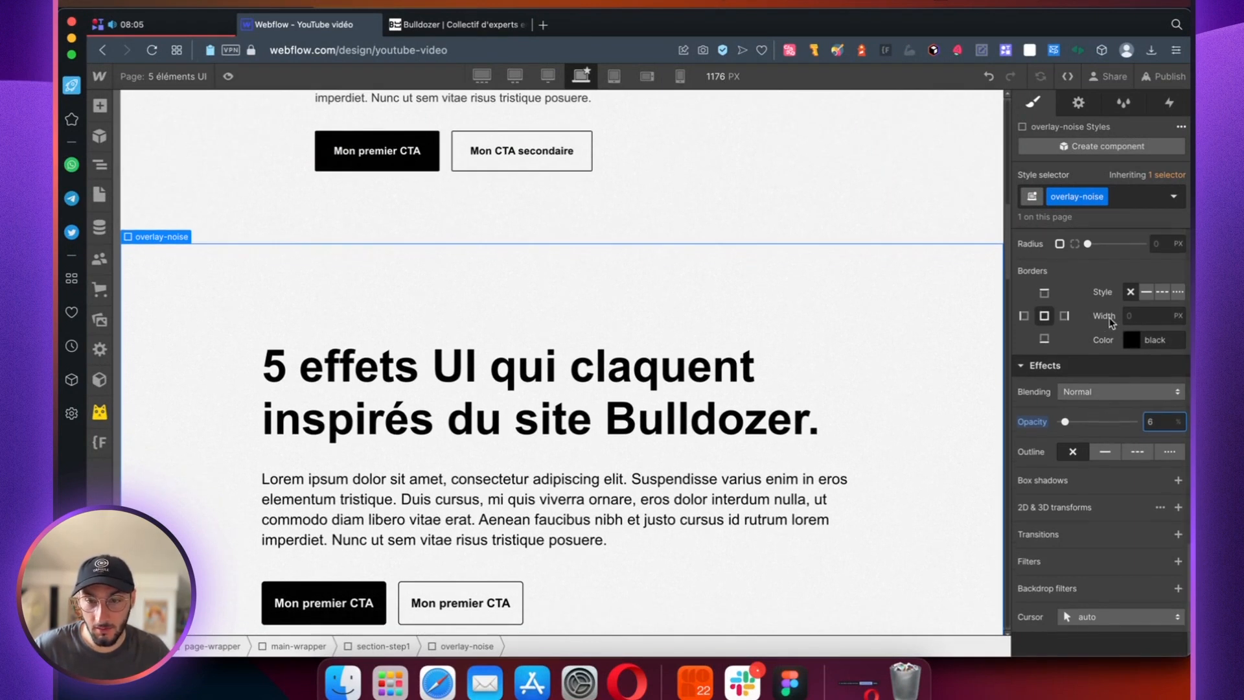
pyautogui.scroll(8, 1114, 317)
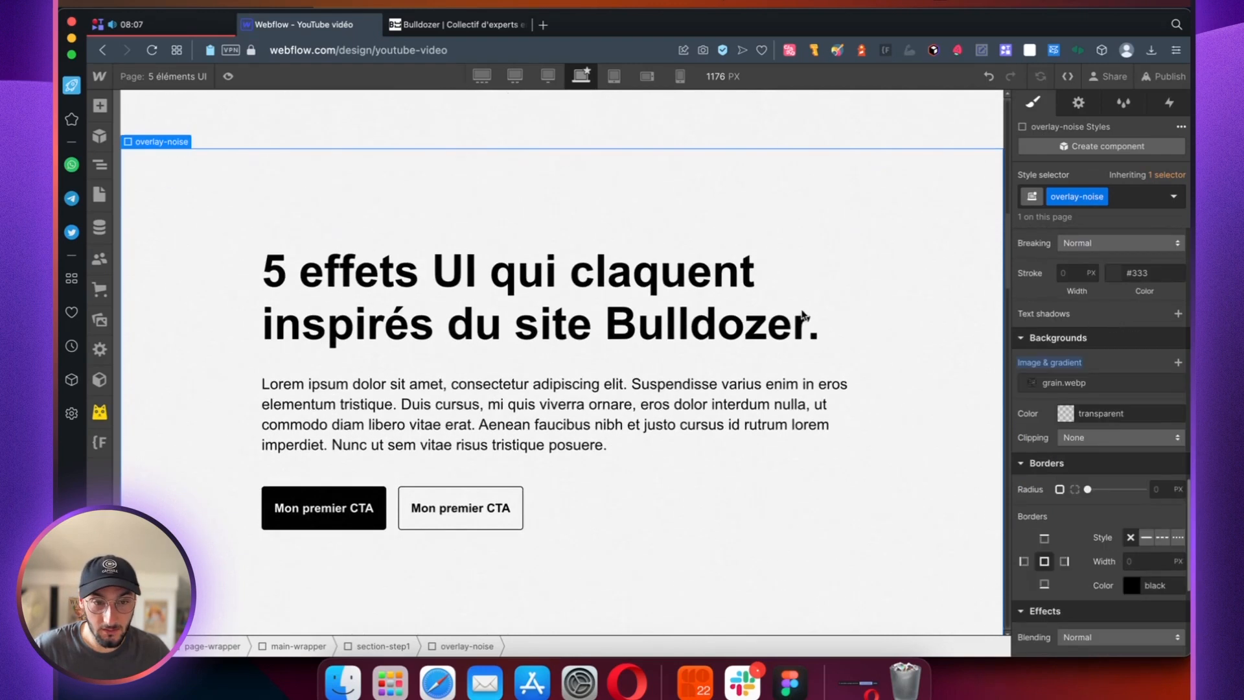
pyautogui.click(228, 77)
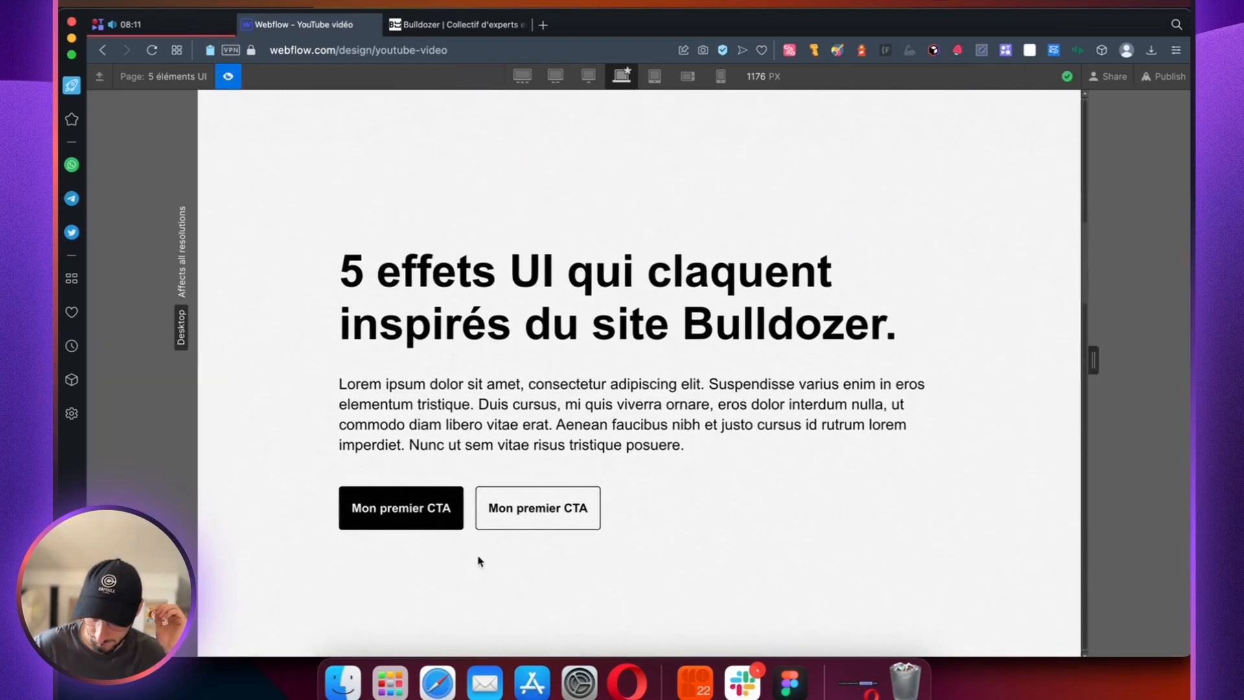
pyautogui.click(228, 77)
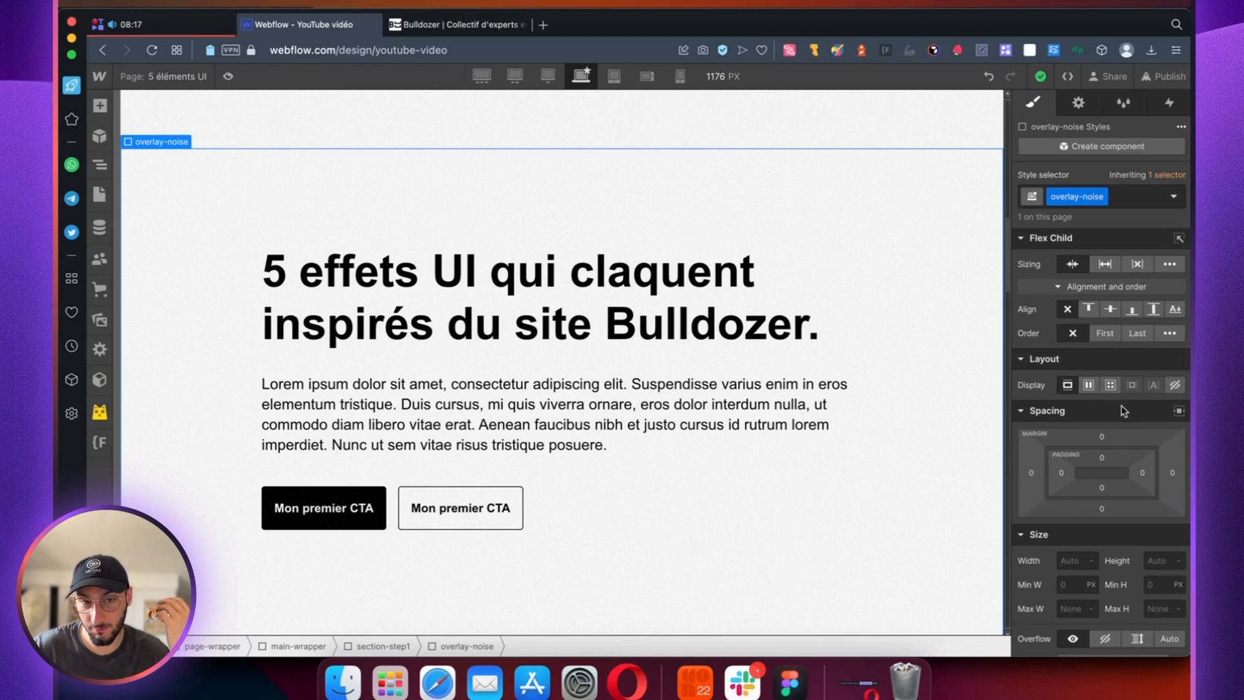
# Step: Set the z-index of overlay-noise to 10
pyautogui.scroll(-4, 1094, 405)
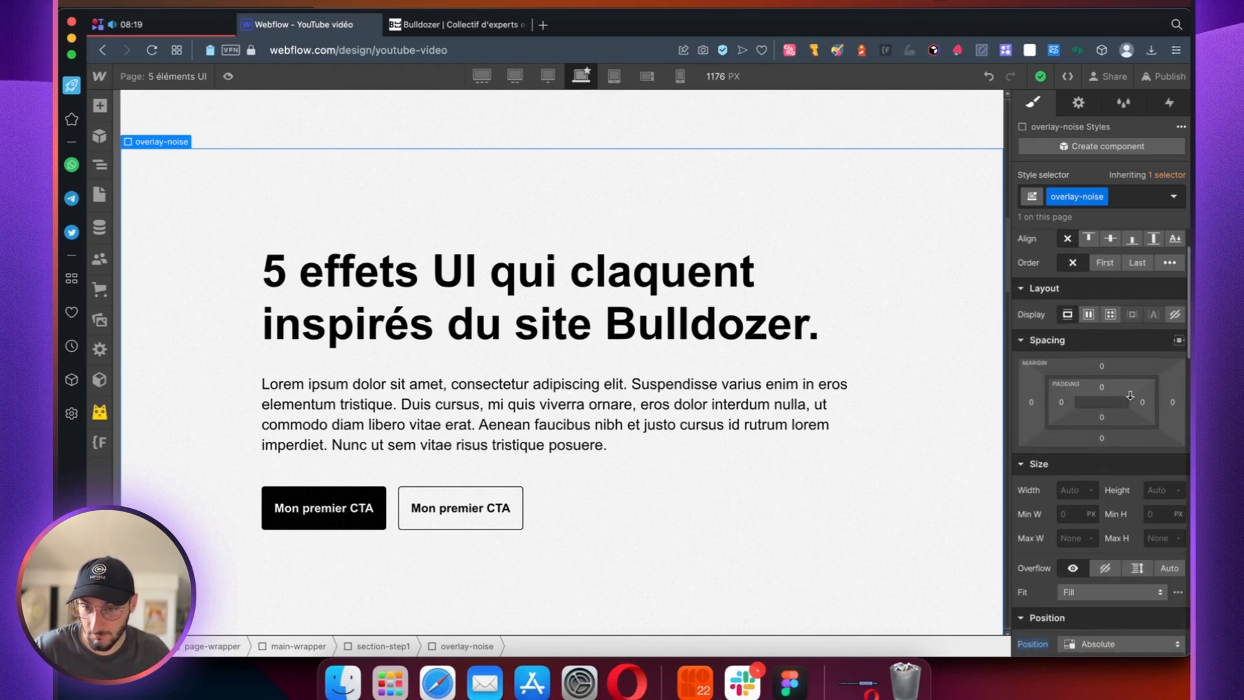
pyautogui.scroll(-2, 1131, 400)
pyautogui.scroll(5, 1131, 400)
pyautogui.scroll(-6, 1133, 421)
pyautogui.click(1157, 566)
pyautogui.write('10')
pyautogui.press('Return')
# Step: Copy the embed-overlay element from padding-global in section_header and paste it into section-step1
pyautogui.scroll(4, 432, 322)
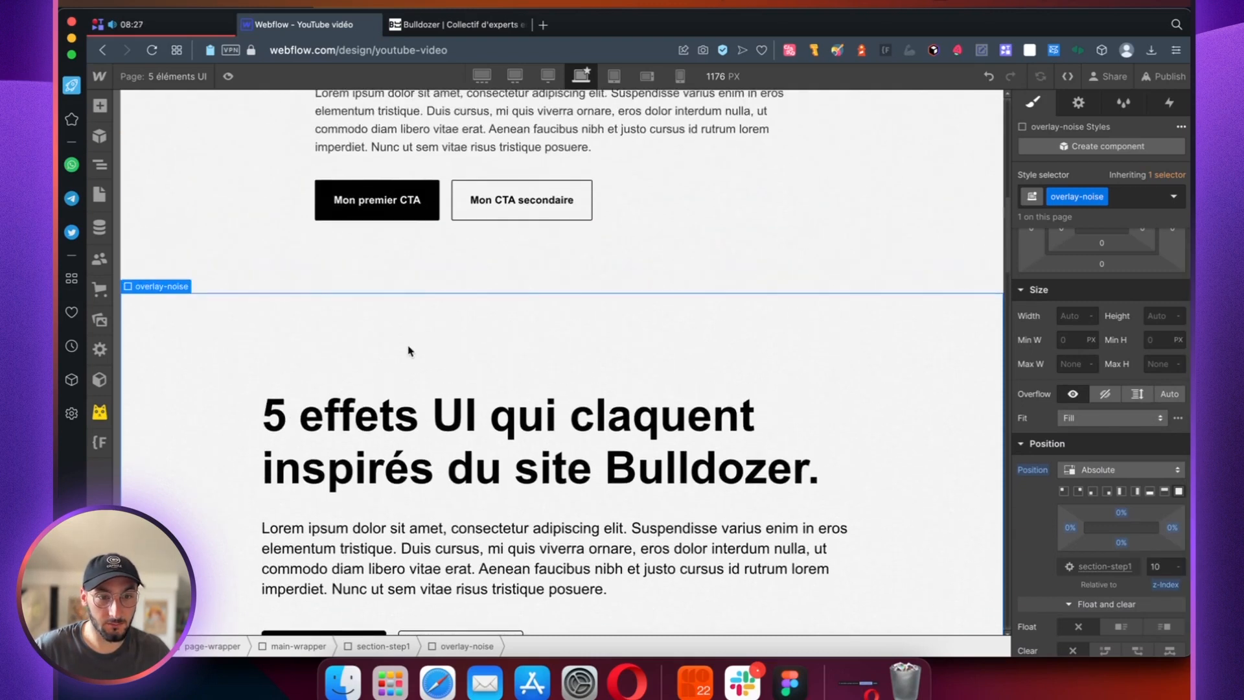
pyautogui.click(300, 255)
pyautogui.click(101, 170)
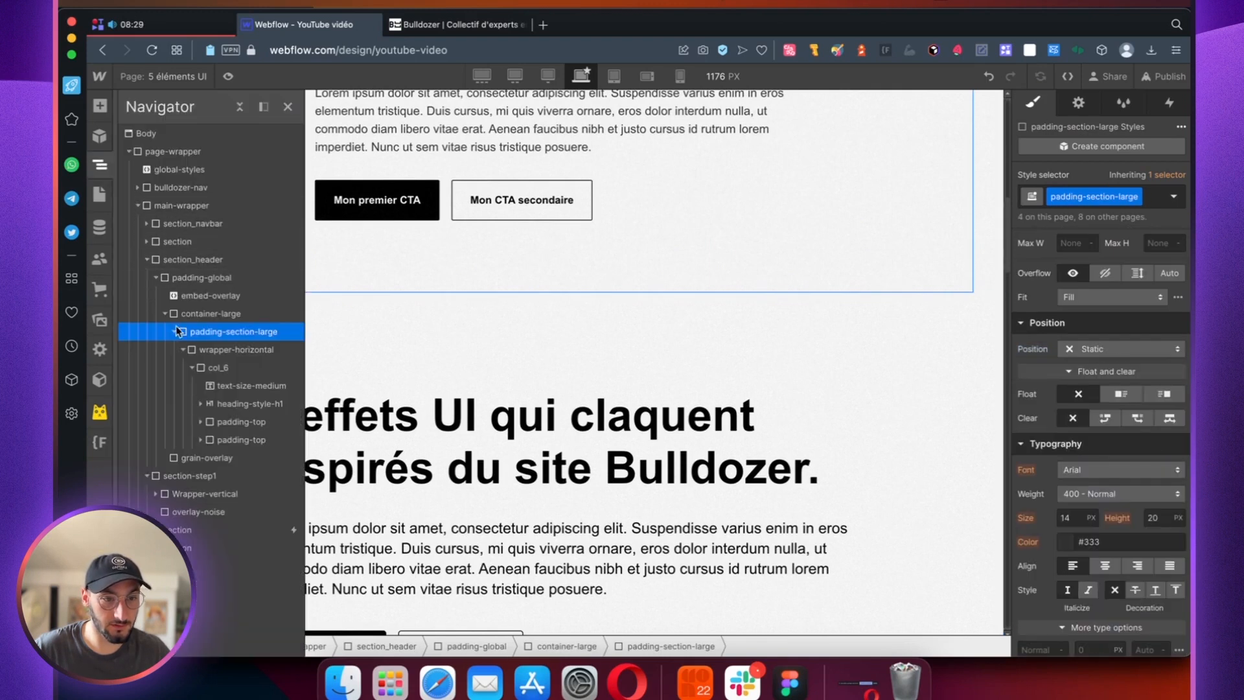
pyautogui.click(186, 295)
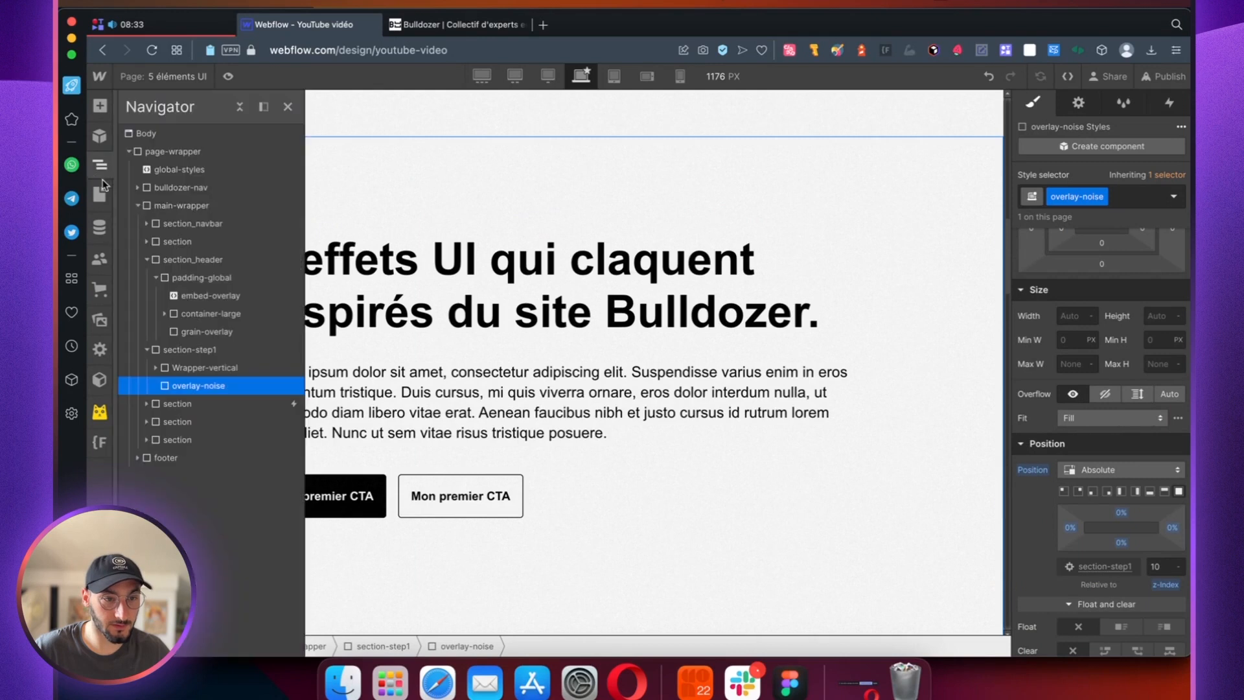
pyautogui.click(189, 350)
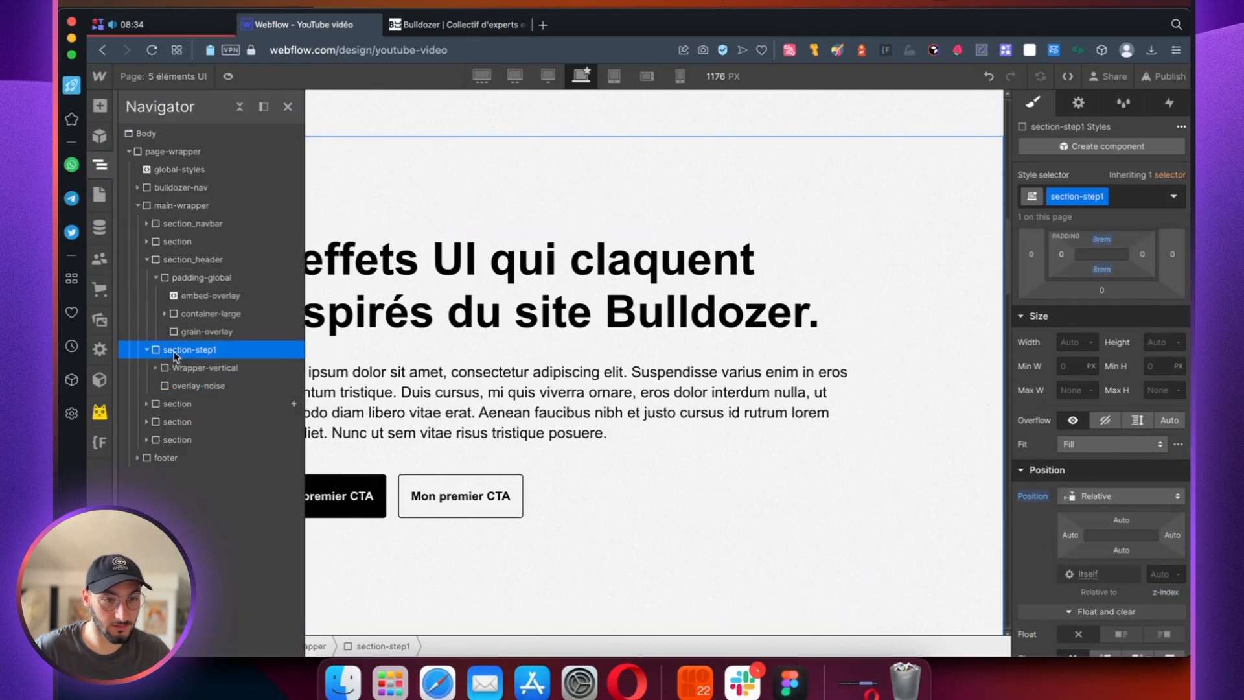
pyautogui.press('super+v')
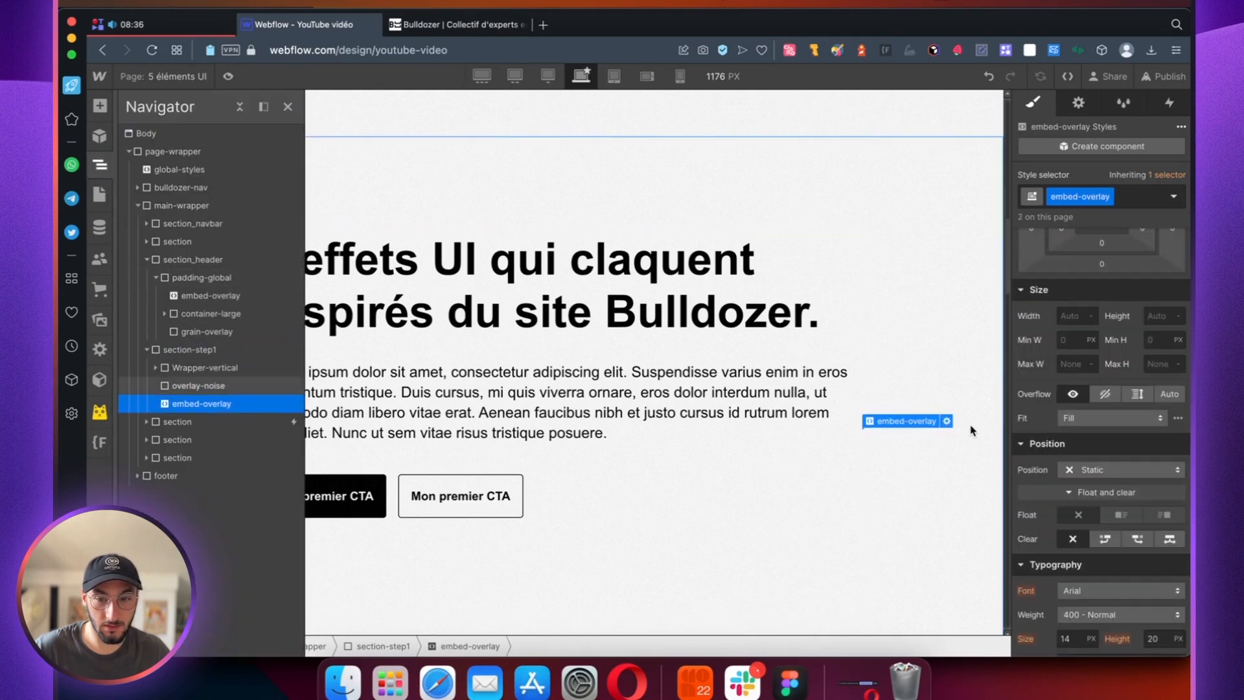
# Step: Open the custom code of the embed-overlay in section-step1 and add a closing </style> tag at the end
pyautogui.click(946, 422)
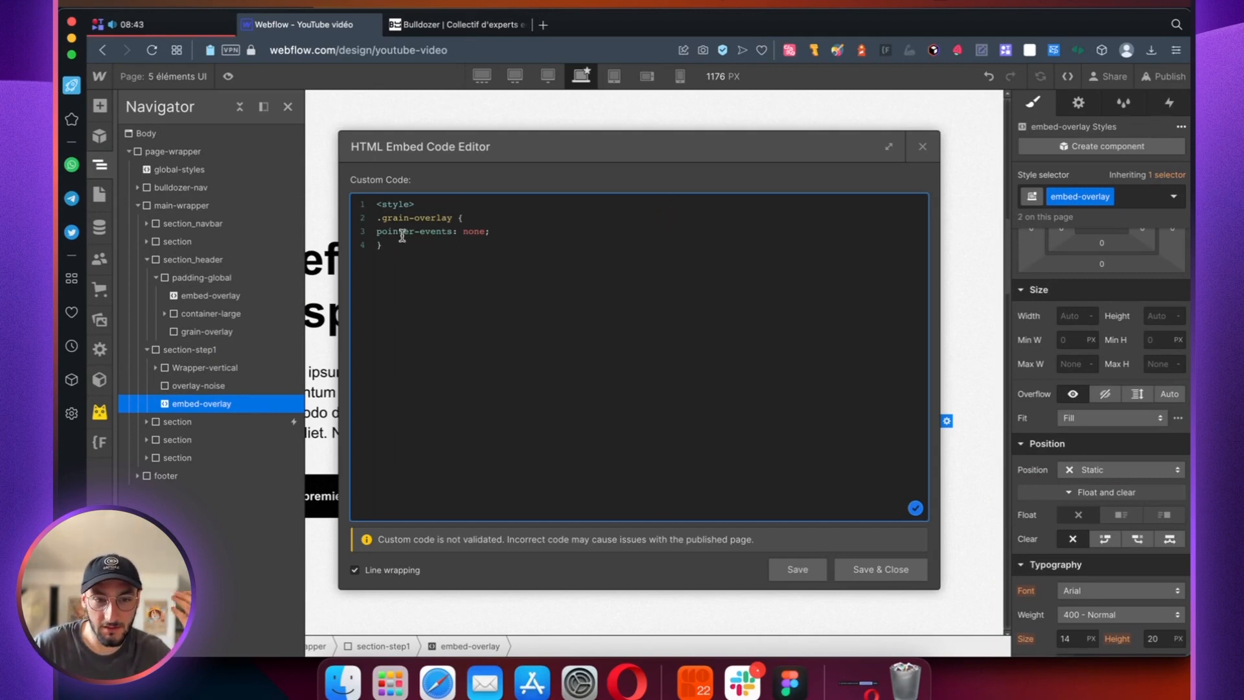
pyautogui.press('Return')
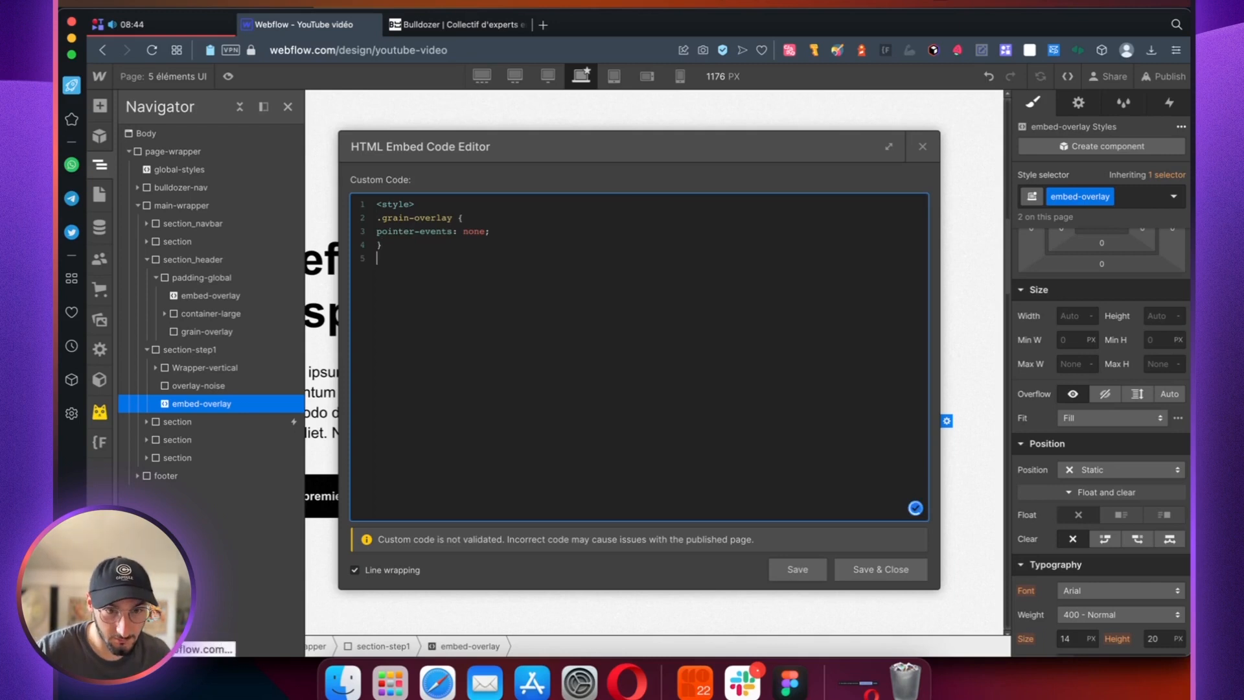
pyautogui.write('</style>')
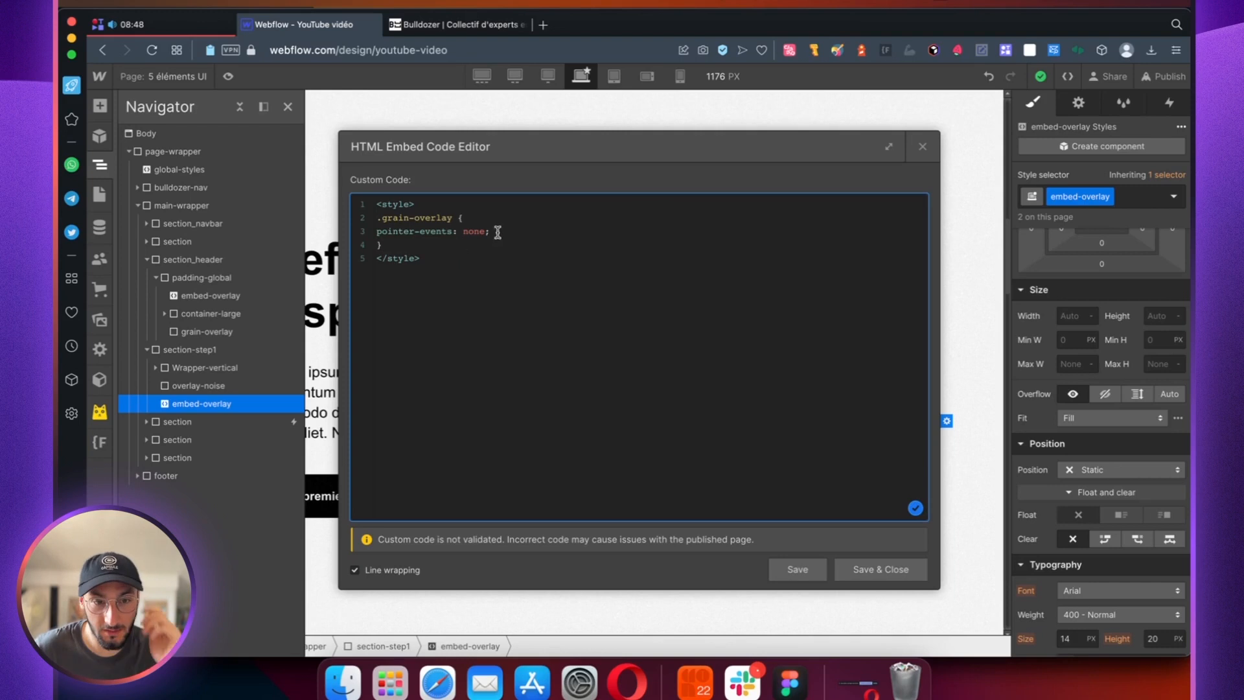
# Step: Replace the .grain-overlay selector in the embed code with .overlay-noise, and save and close the code editor
pyautogui.click(466, 217)
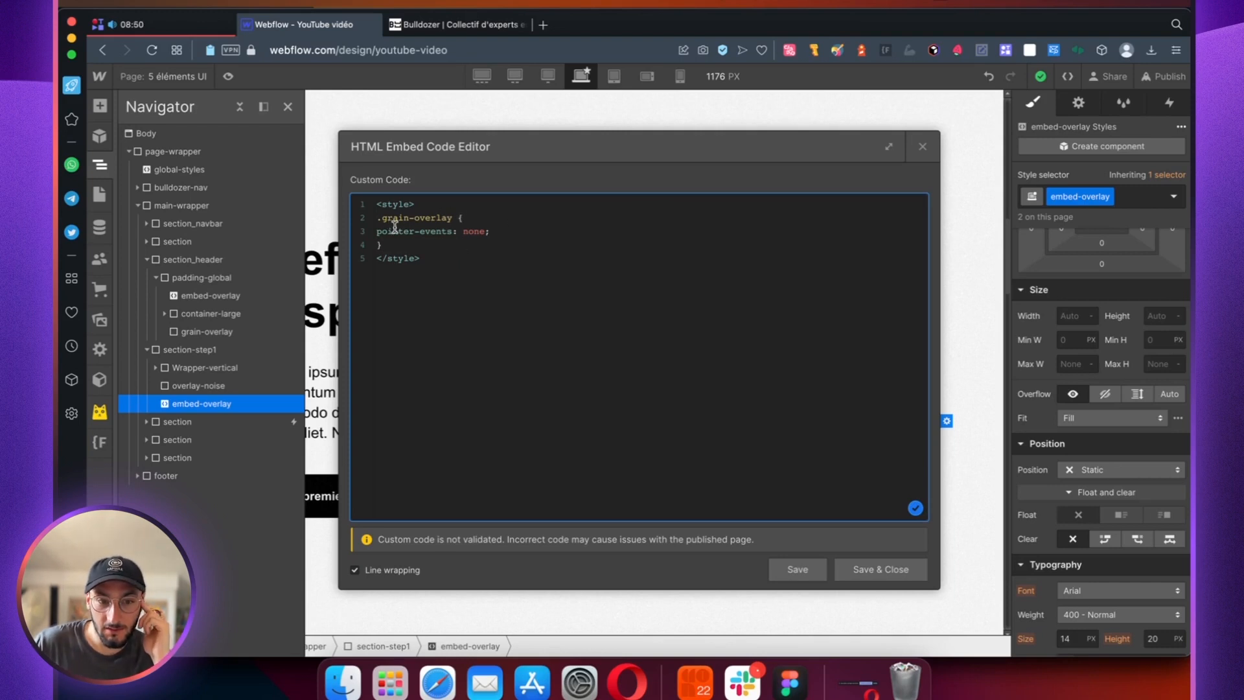
pyautogui.click(454, 217)
pyautogui.press('BackSpace')
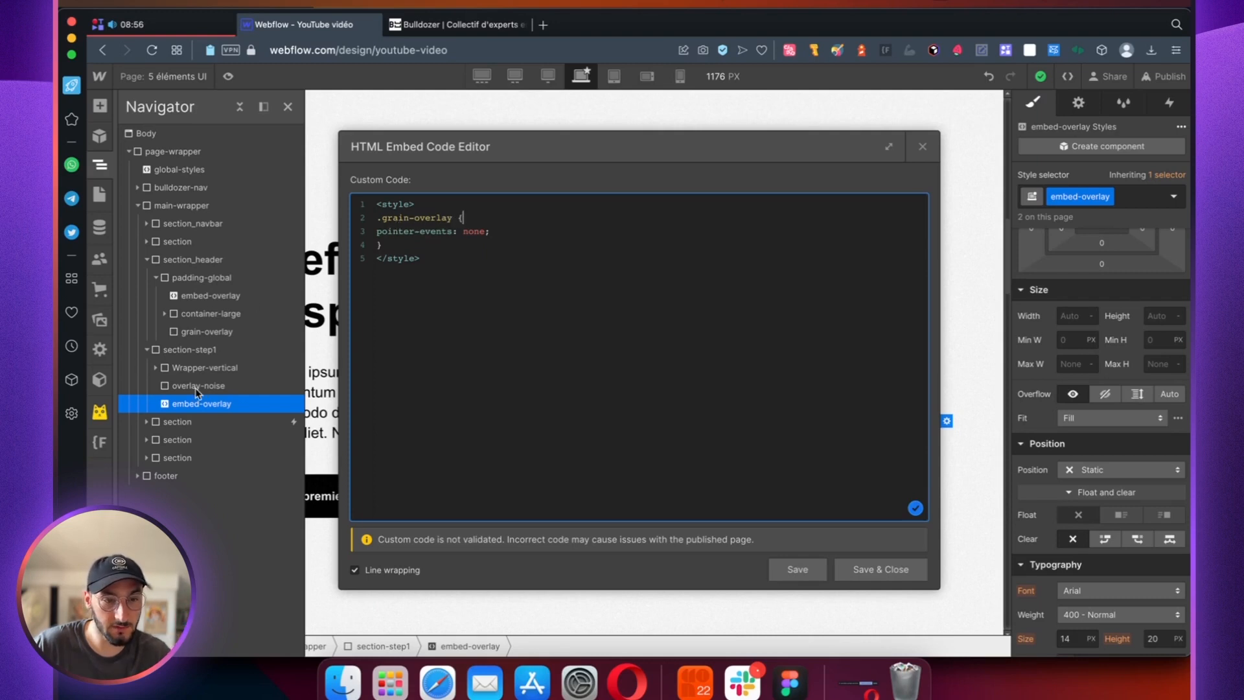
pyautogui.moveTo(452, 217); pyautogui.dragTo(382, 220)
pyautogui.write('overlay')
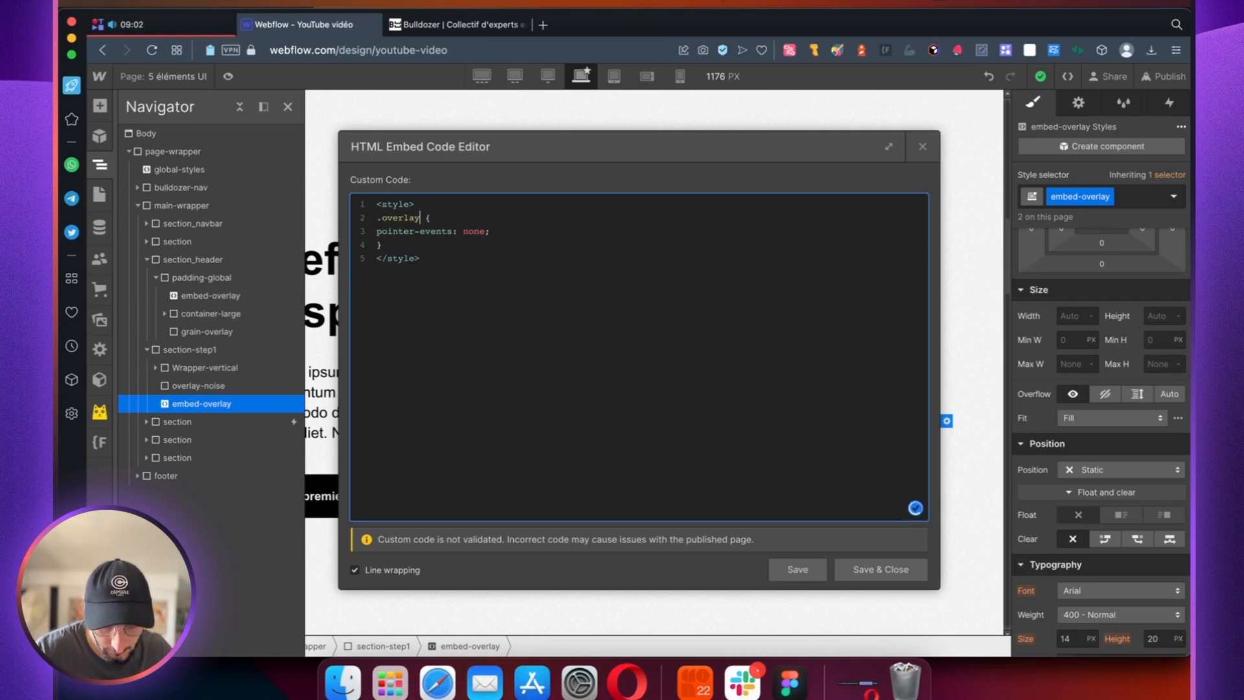
pyautogui.write('-noise')
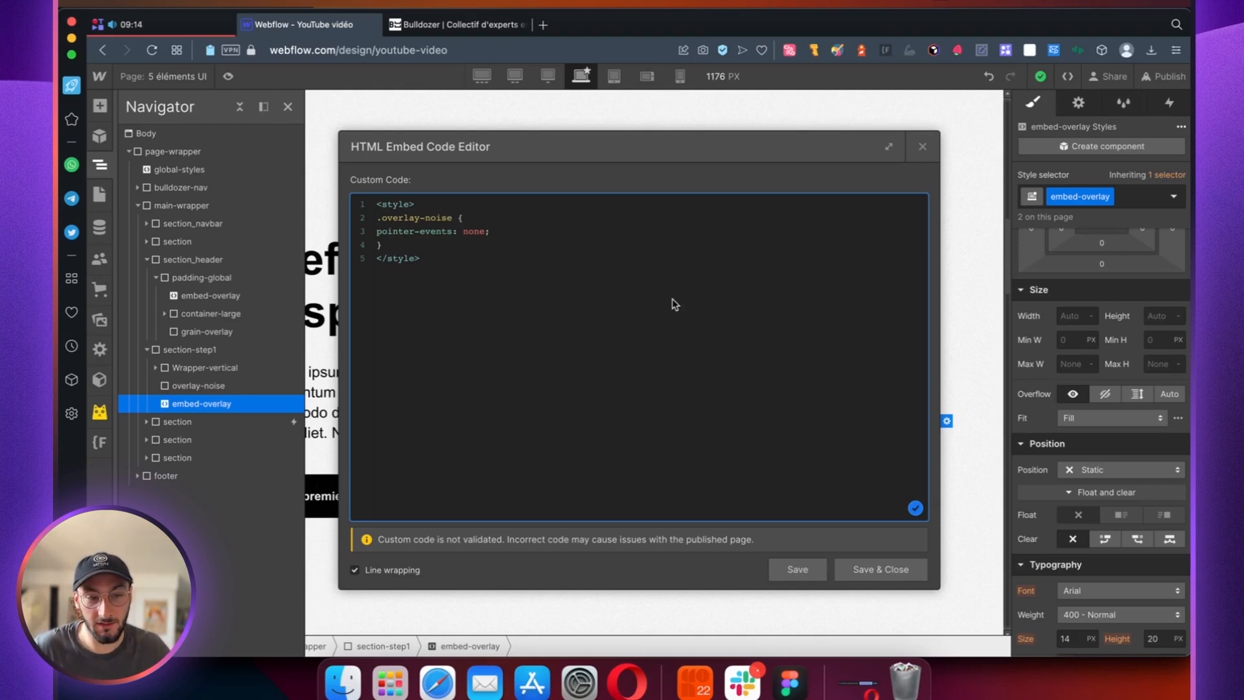
pyautogui.click(854, 568)
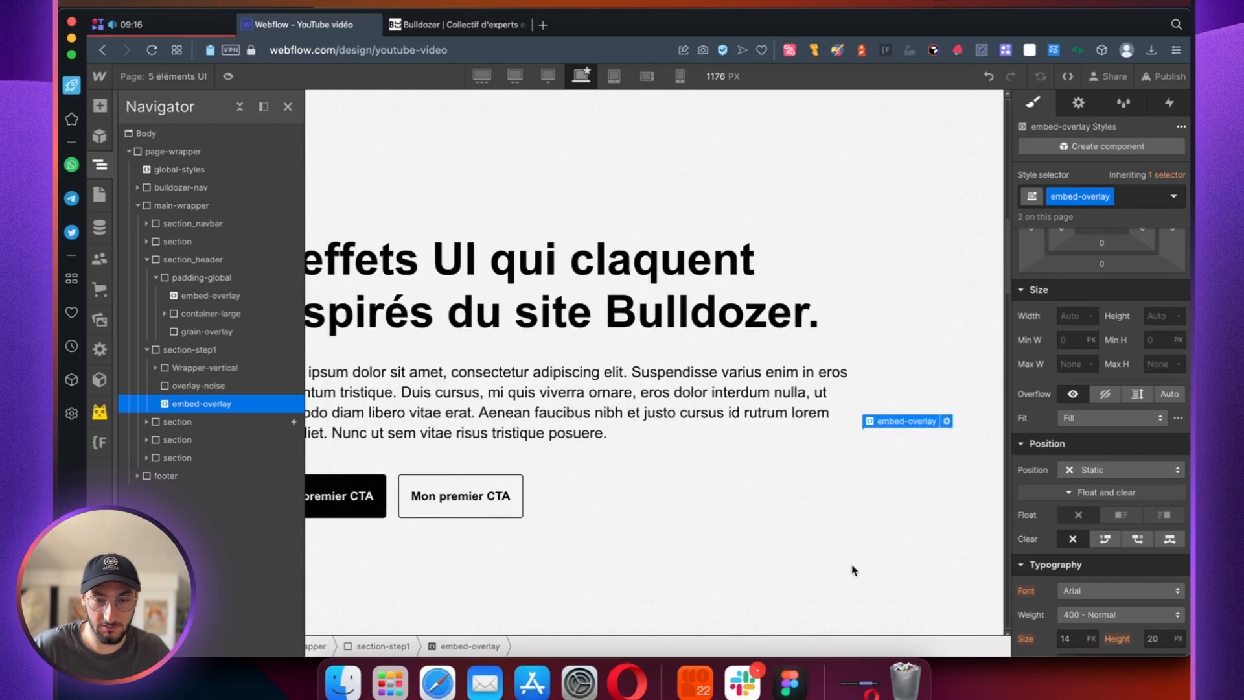
# Step: Examine the noise effect on section-step1, along with the layout and position settings of section-step1 and its overlay-noise element
pyautogui.click(228, 76)
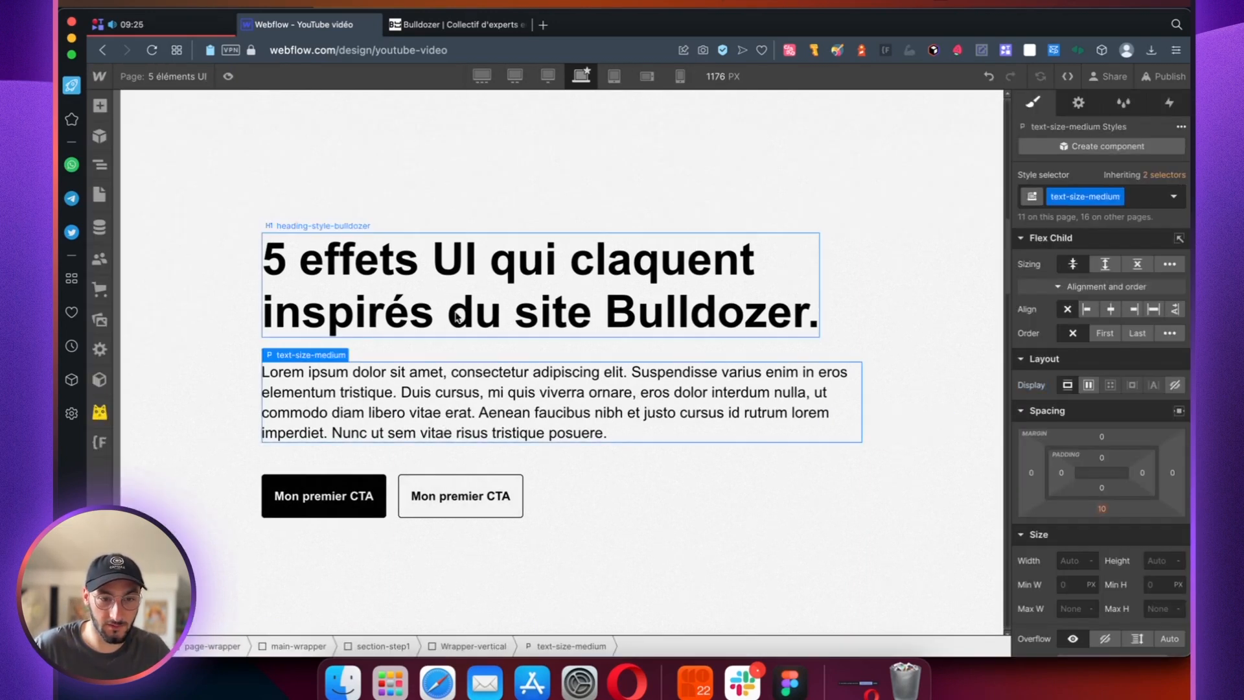
pyautogui.click(456, 316)
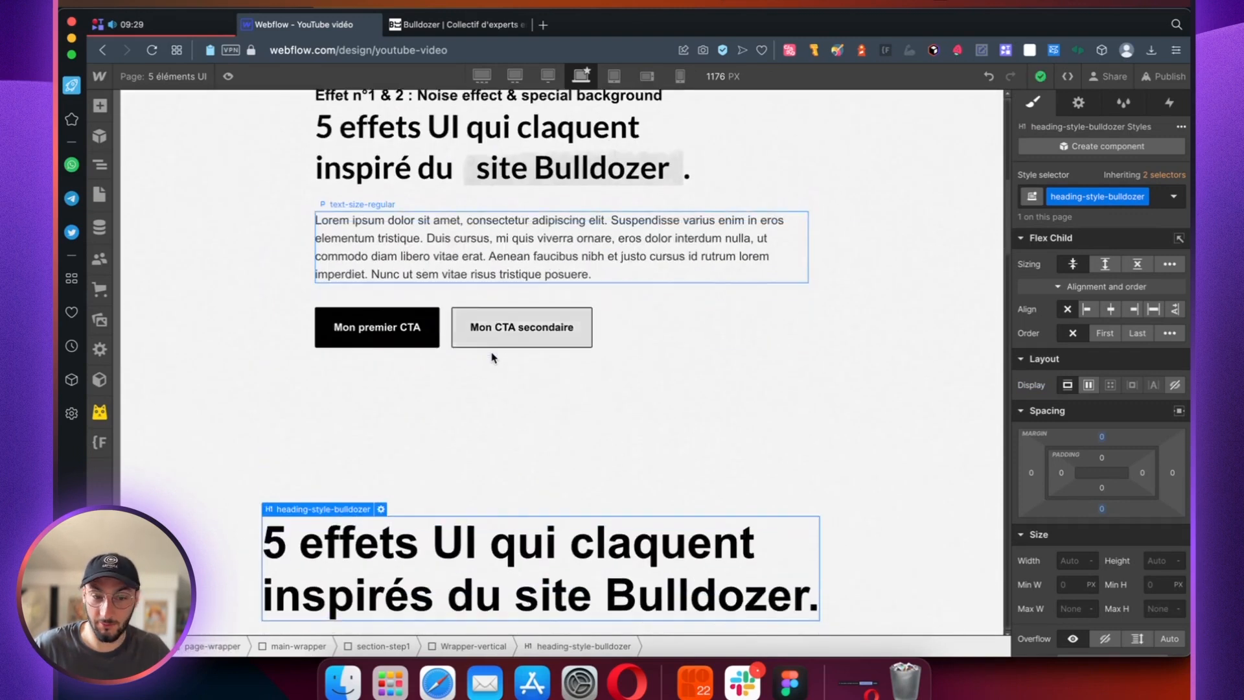
pyautogui.scroll(-3, 492, 357)
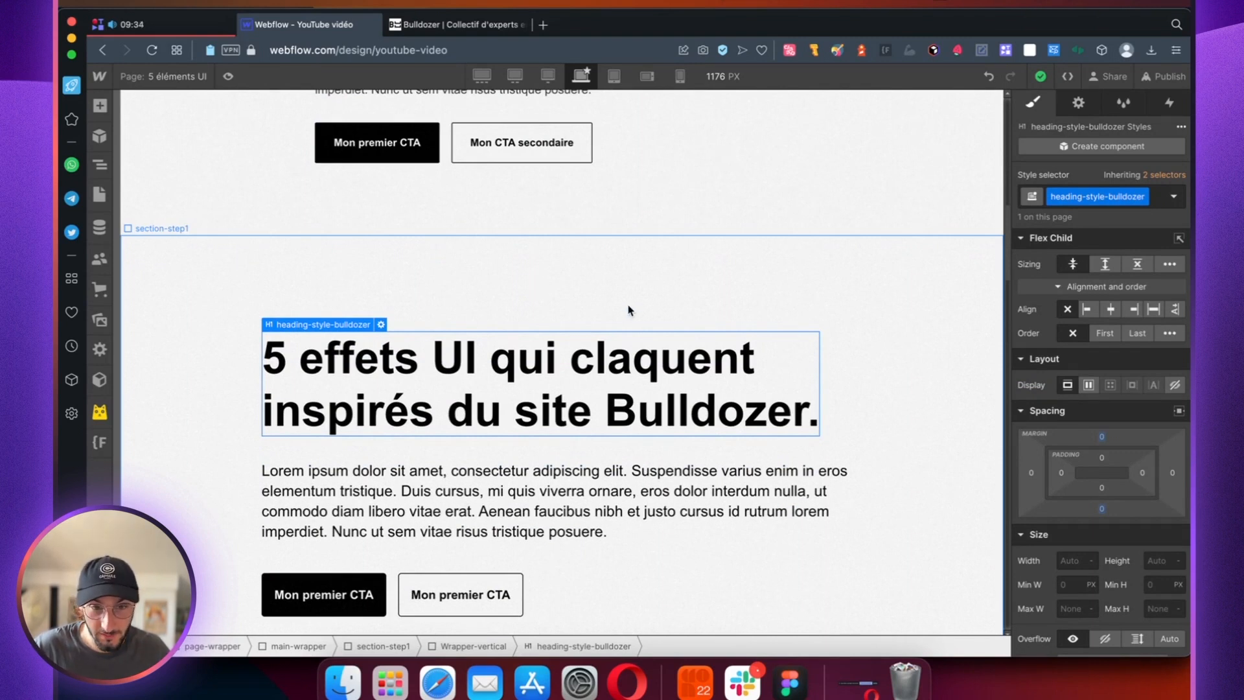
pyautogui.click(627, 310)
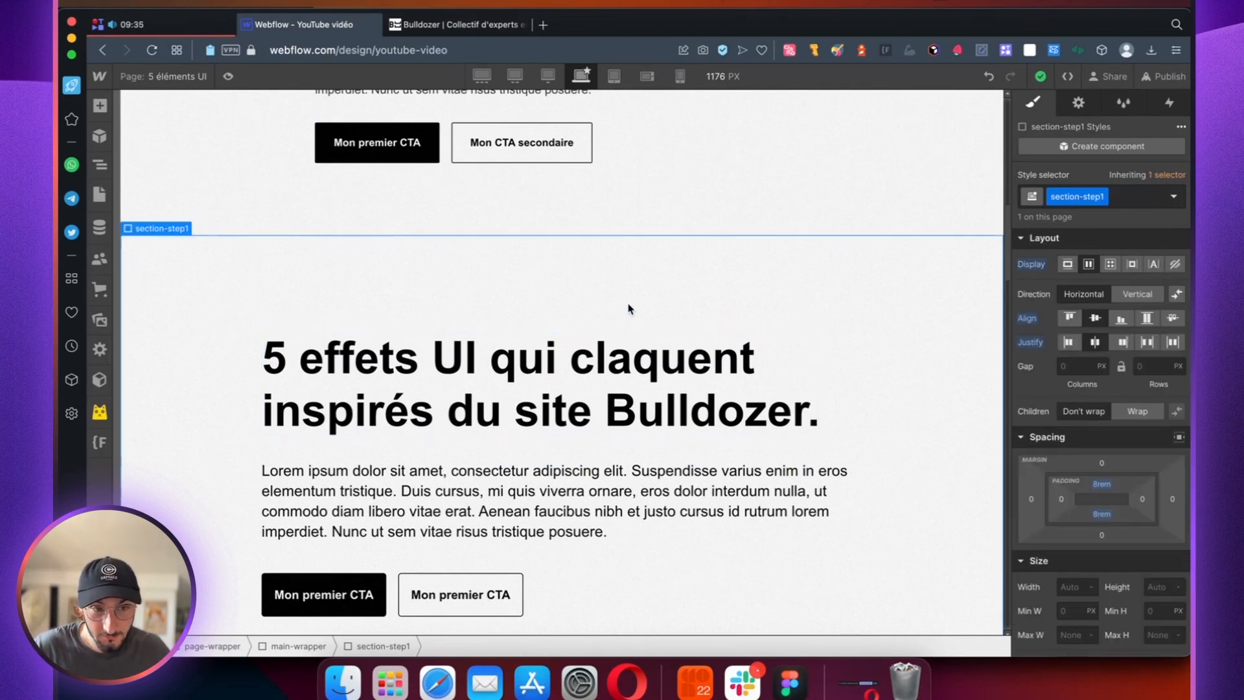
pyautogui.click(99, 165)
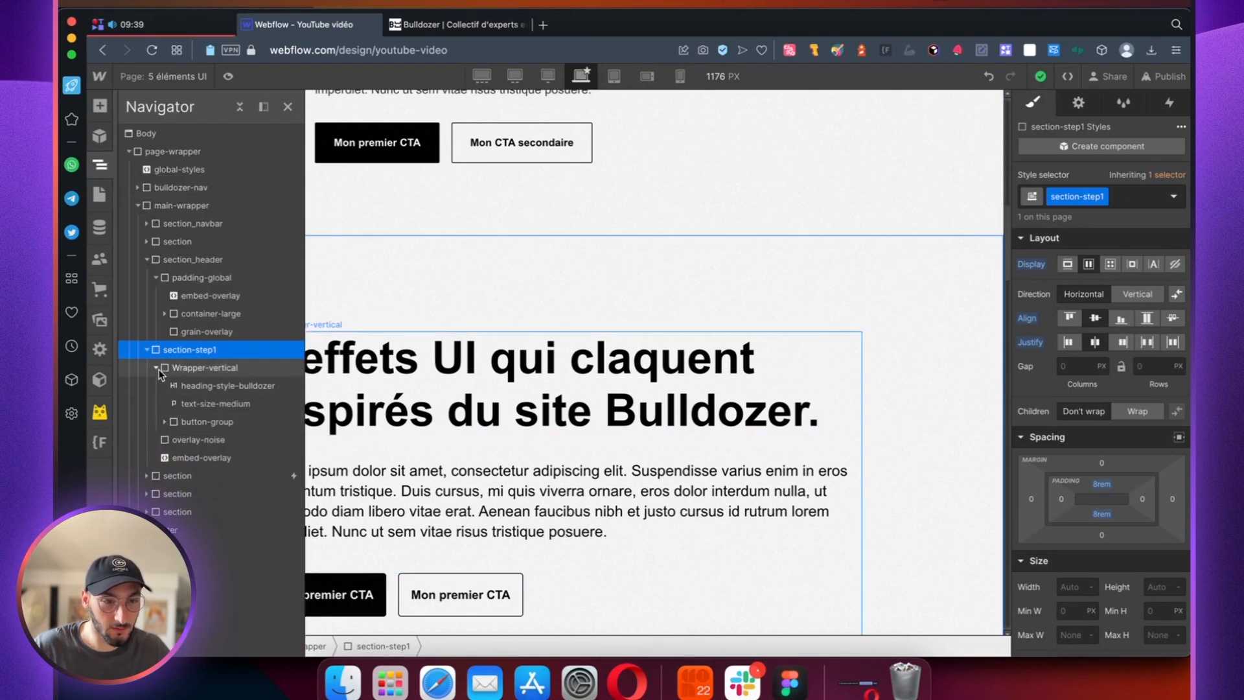
pyautogui.click(156, 367)
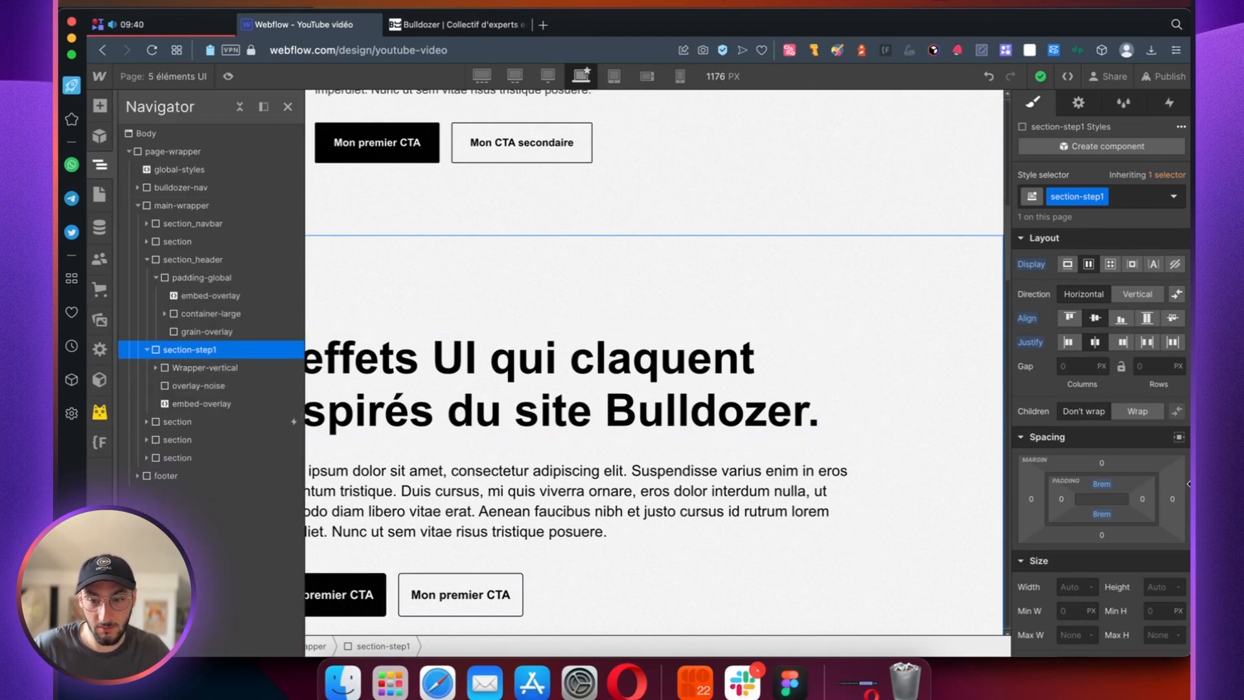
pyautogui.scroll(-3, 1171, 485)
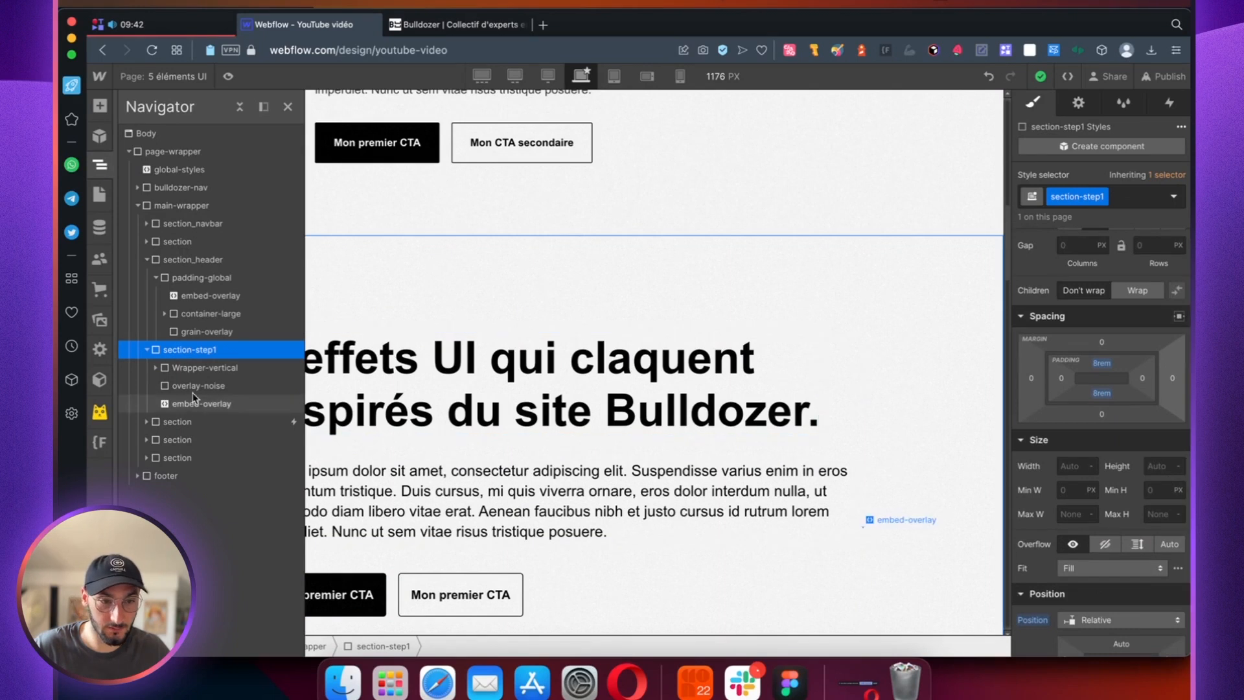
pyautogui.click(198, 385)
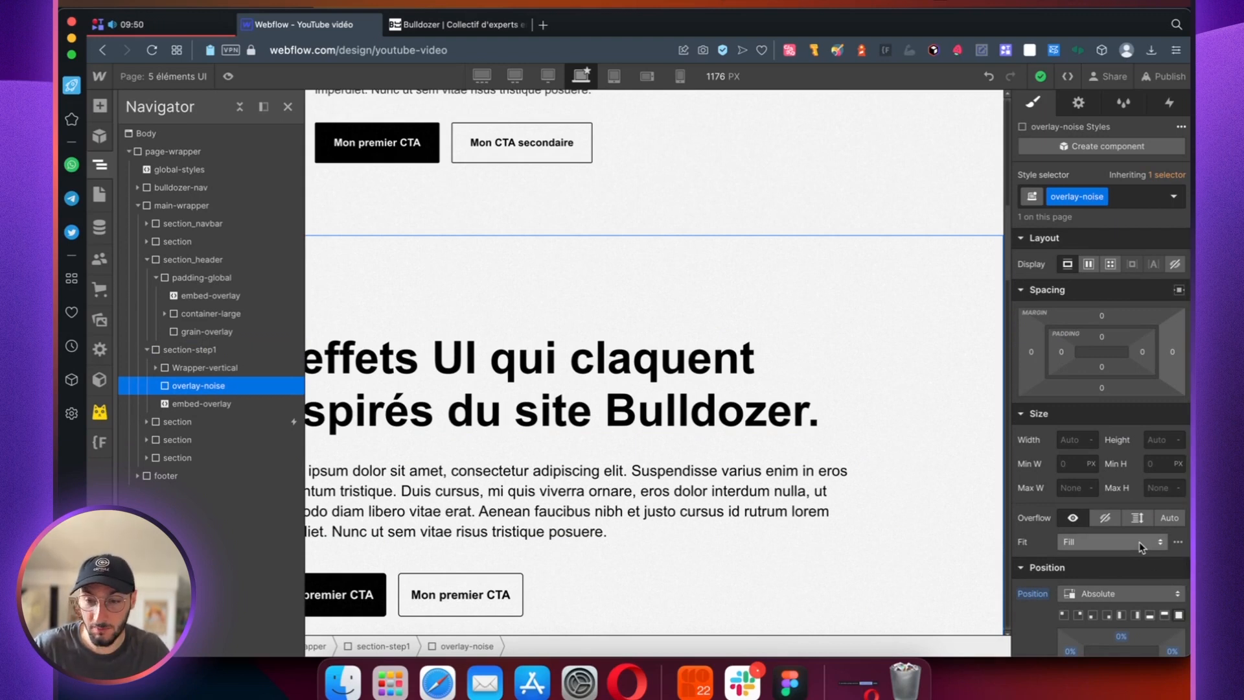
pyautogui.scroll(-3, 1140, 544)
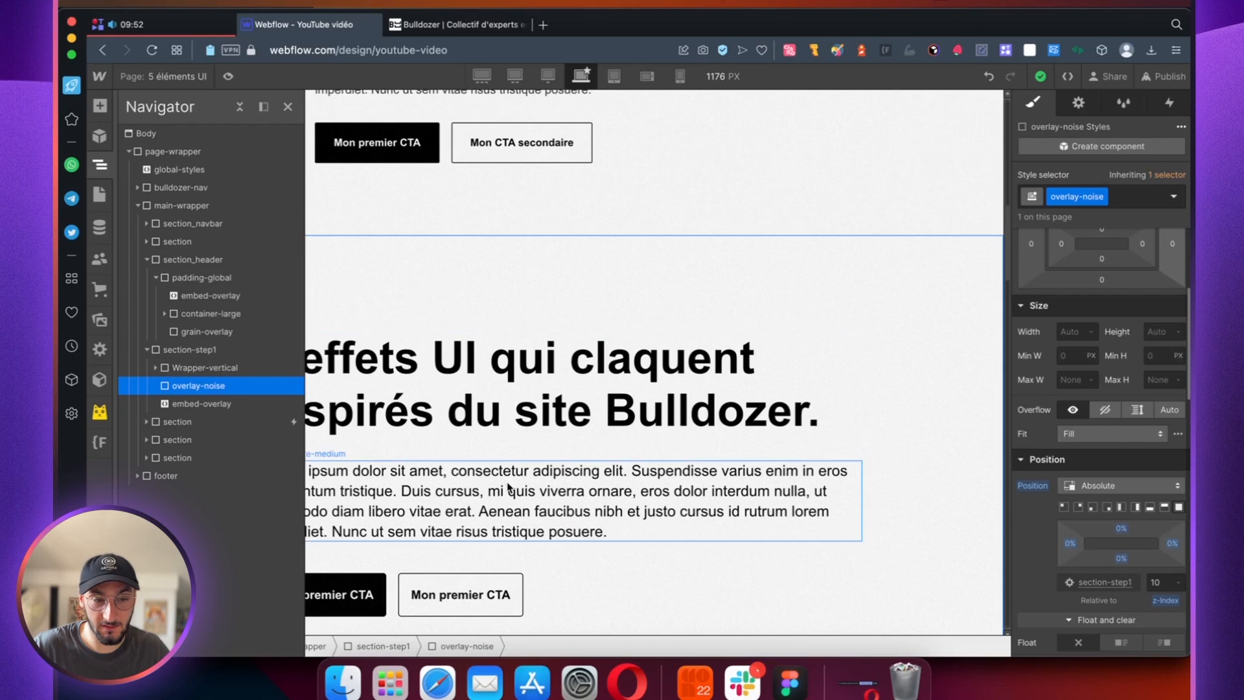
# Step: Open the embed-overlay custom code in section-step1 to review the .overlay-noise rule, close it and compare both hero sections
pyautogui.click(204, 403)
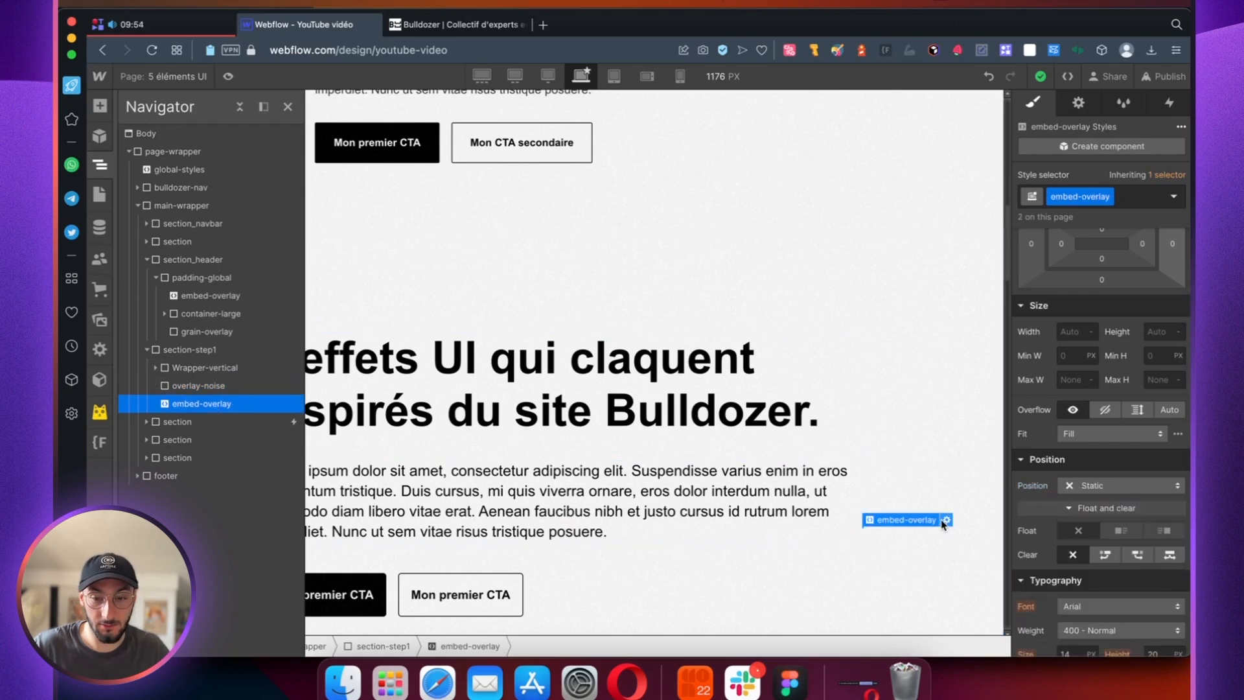
pyautogui.click(946, 519)
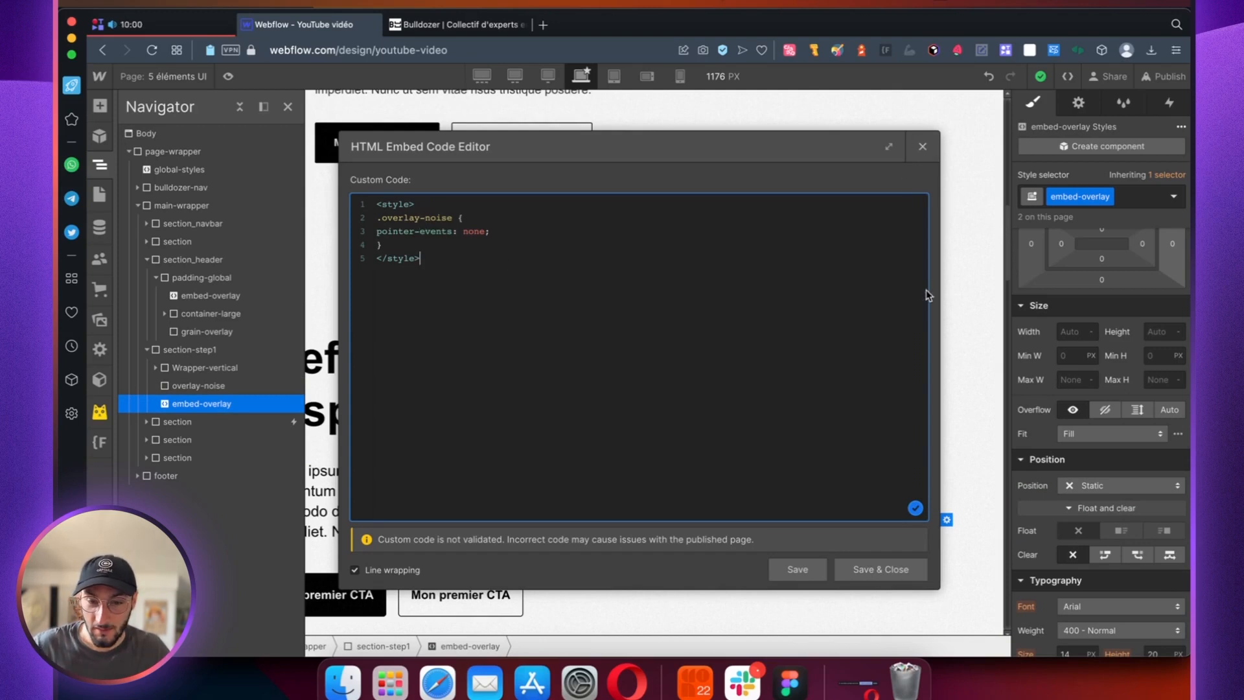
pyautogui.click(922, 148)
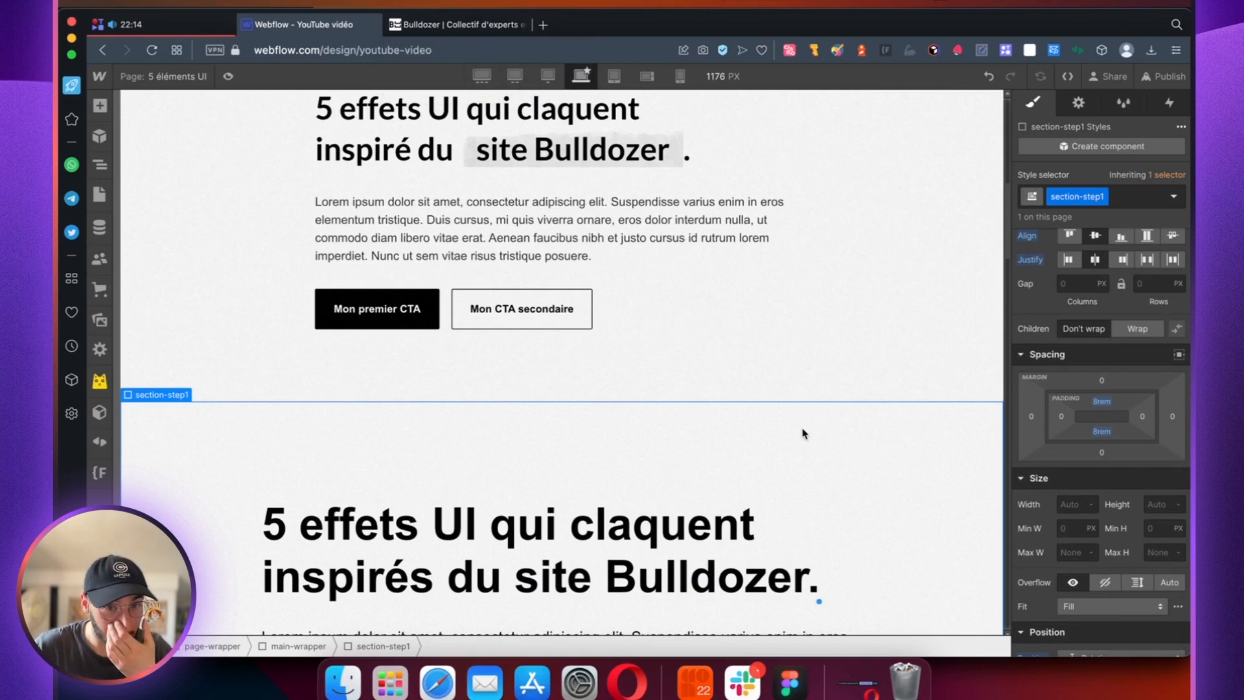
pyautogui.scroll(-2, 803, 432)
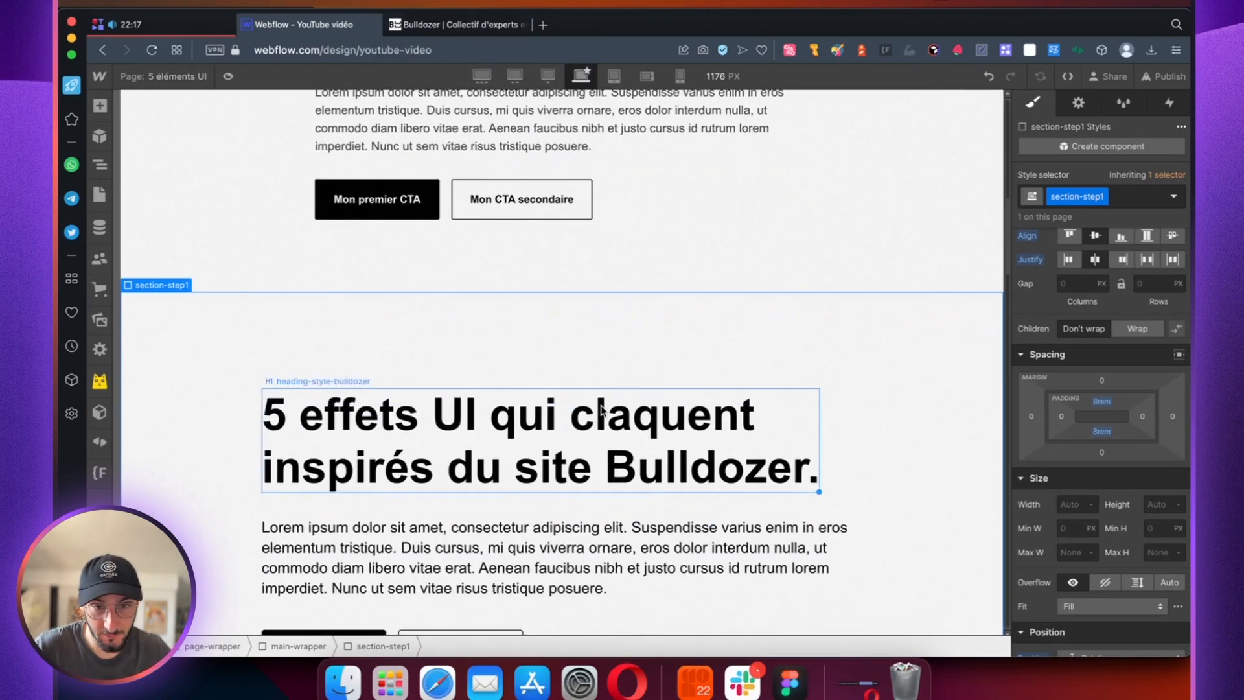
pyautogui.scroll(2, 552, 319)
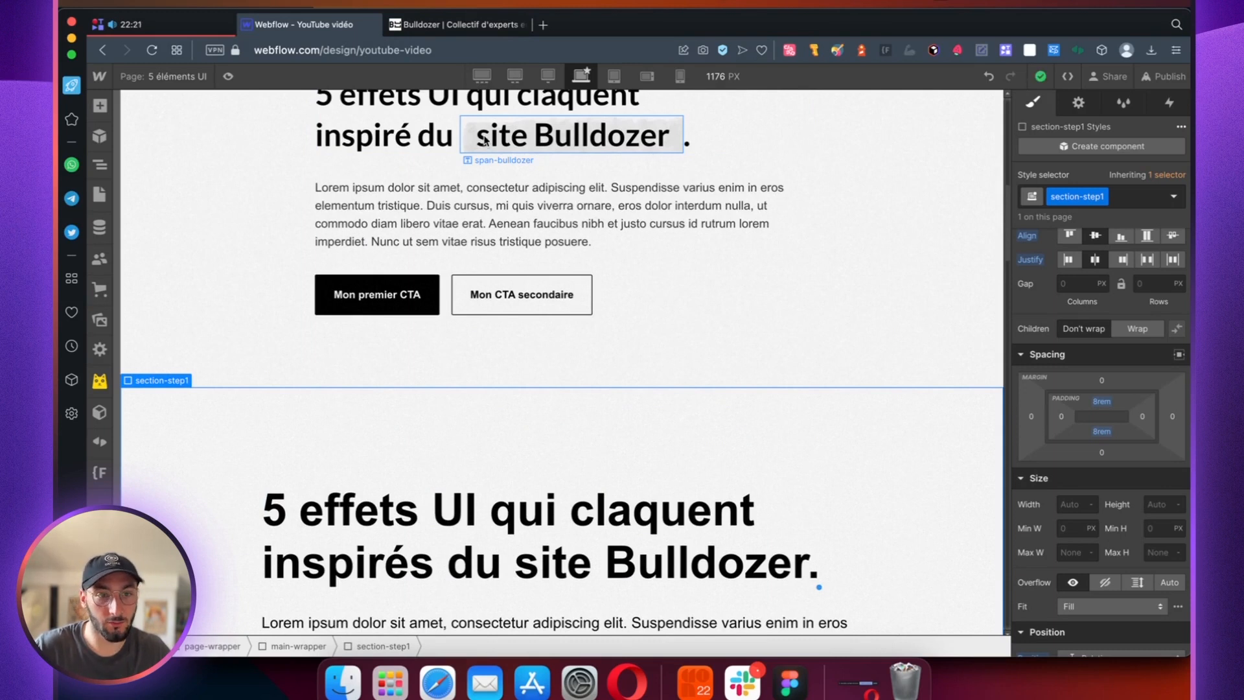
# Step: Switch to the Bulldozer site and inspect the .highlighter-1 styles, including the background image URL, and return to Webflow
pyautogui.click(461, 25)
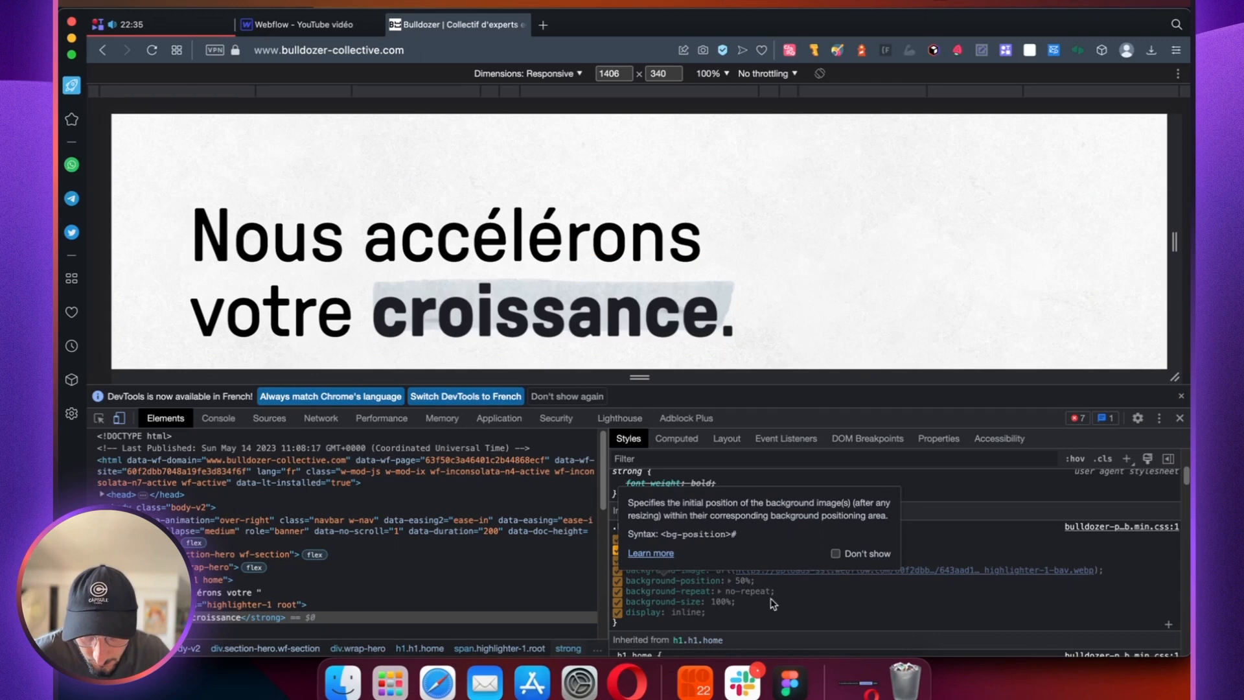
pyautogui.click(819, 575)
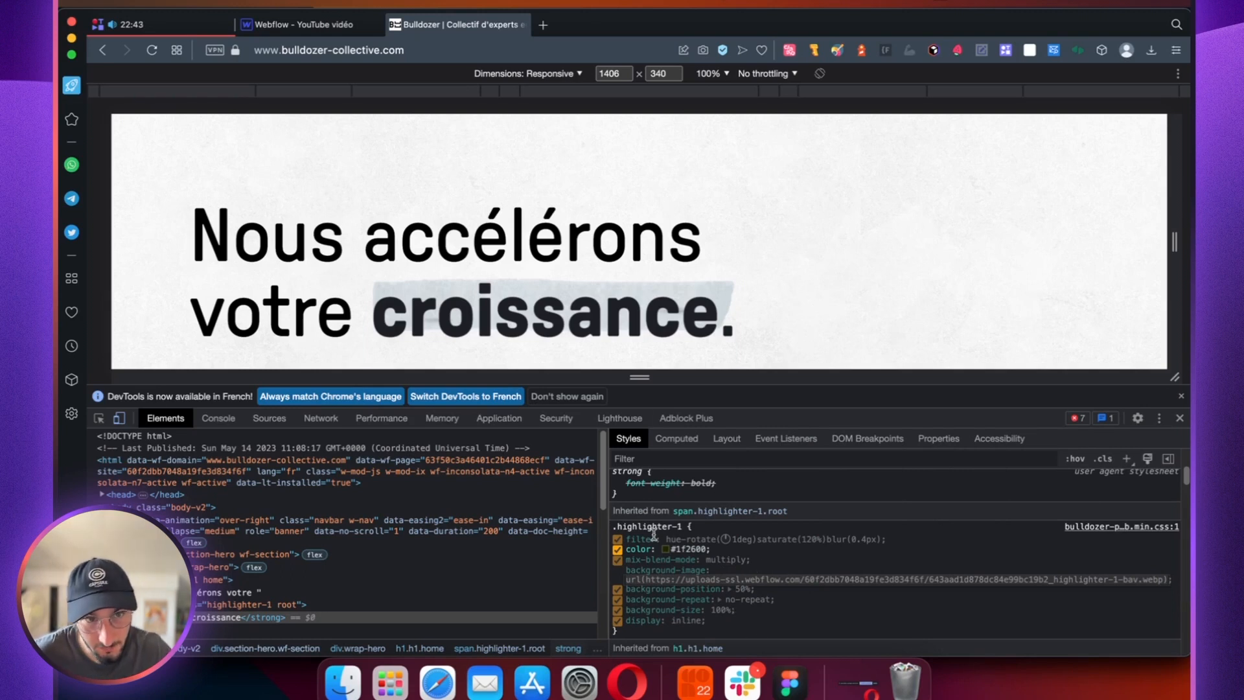
pyautogui.click(301, 25)
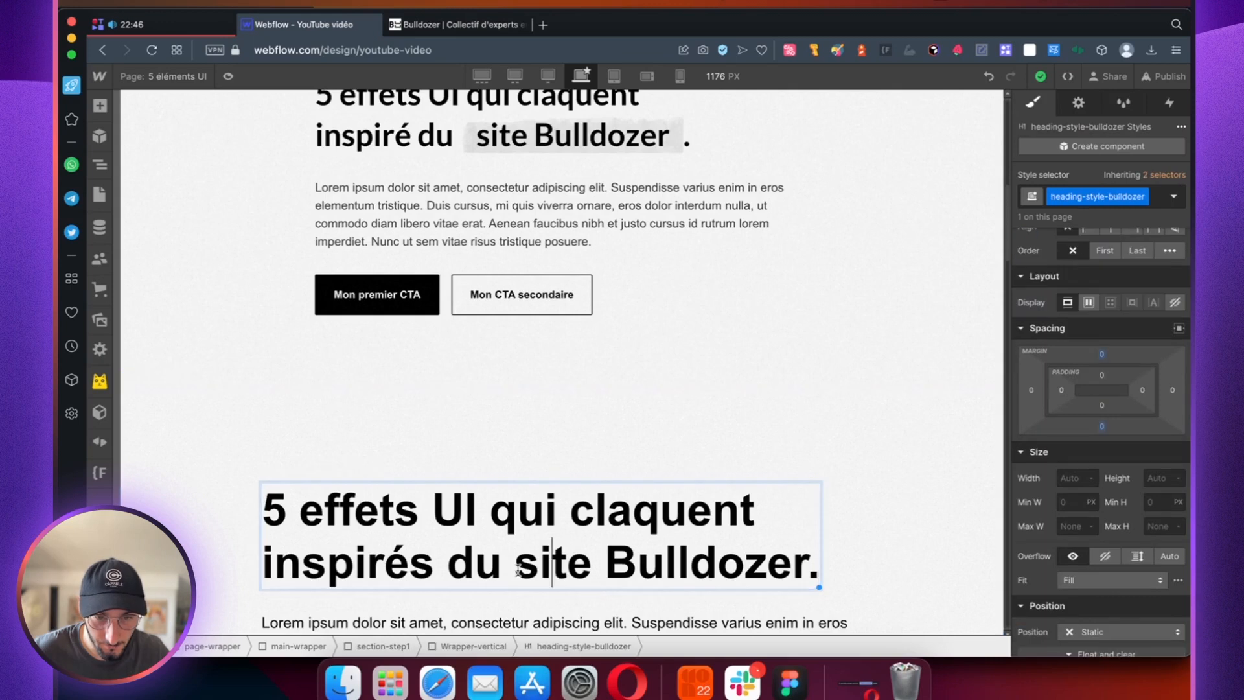
# Step: Wrap "site Bulldozer" in the section-step1 heading with a text span and give it a new class named span-x
pyautogui.moveTo(550, 570); pyautogui.dragTo(806, 573)
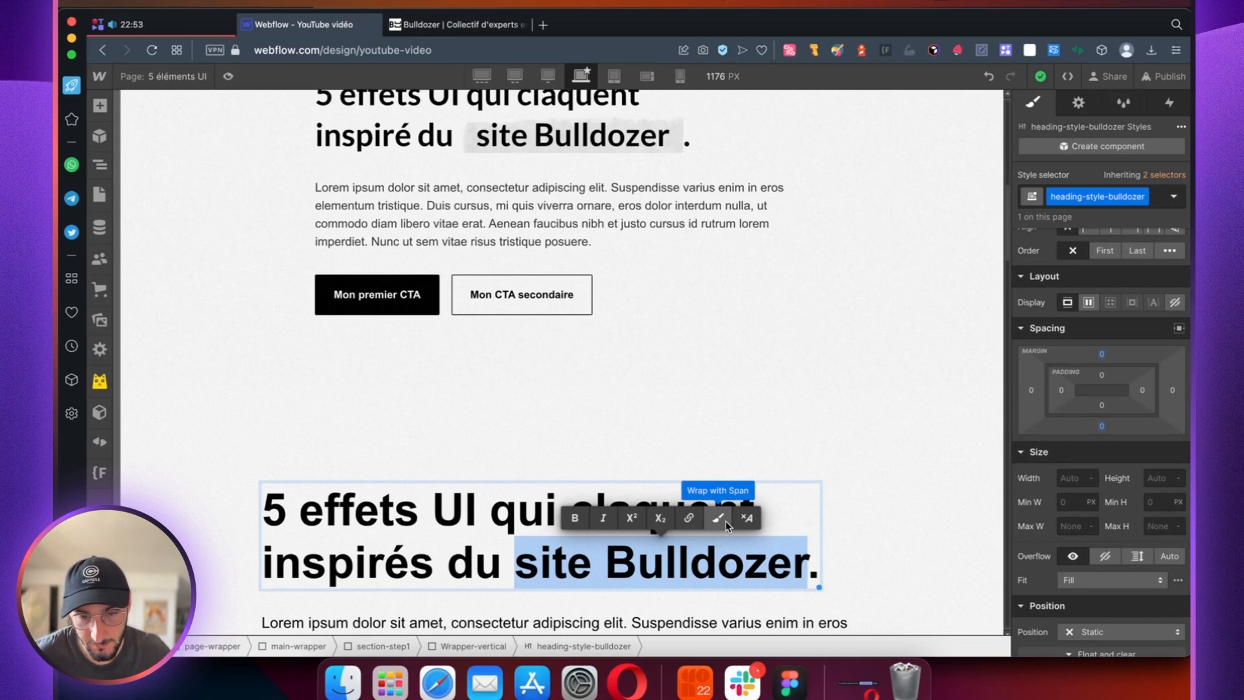
pyautogui.click(725, 521)
pyautogui.click(1071, 201)
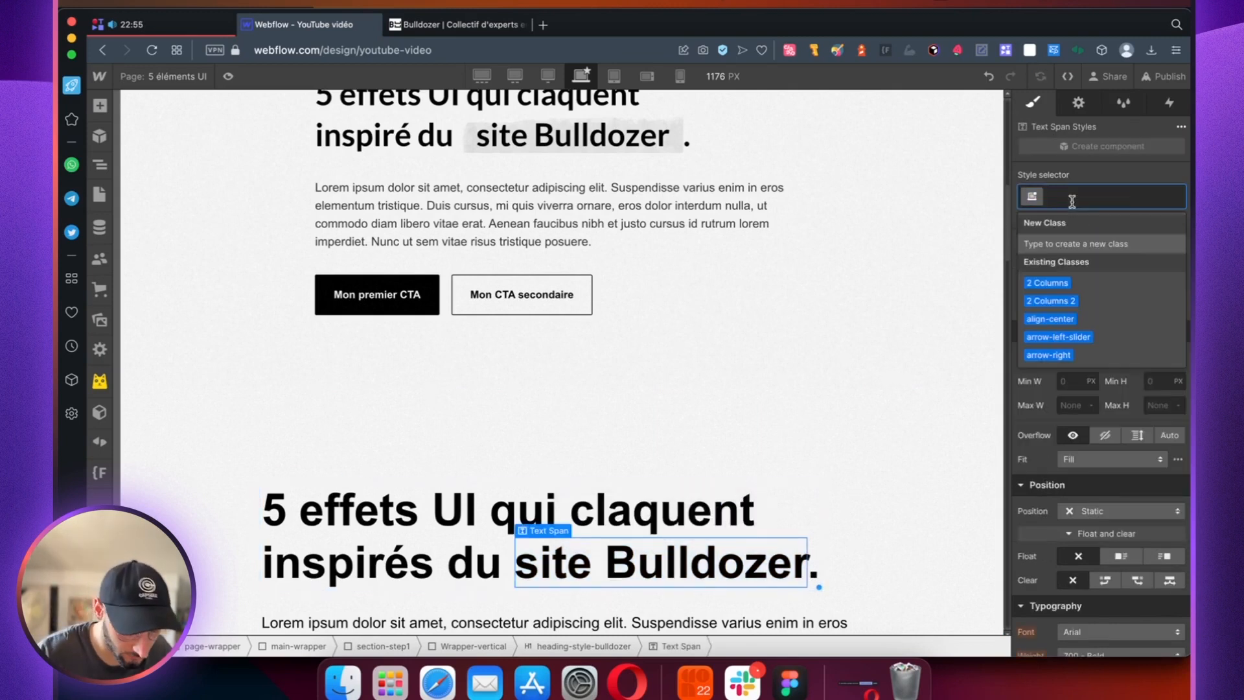
pyautogui.write('span-x')
pyautogui.press('Return')
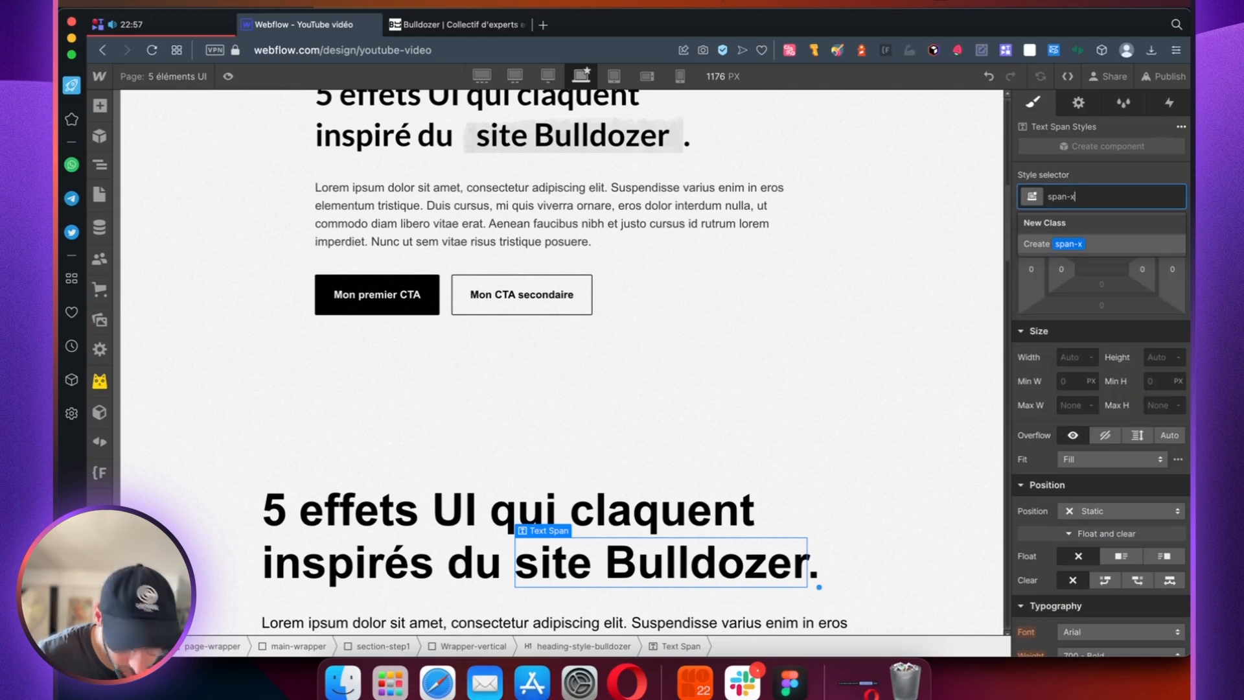
# Step: Add a background image to span-x and choose the span-bulldozer.webp asset
pyautogui.scroll(-15, 1081, 337)
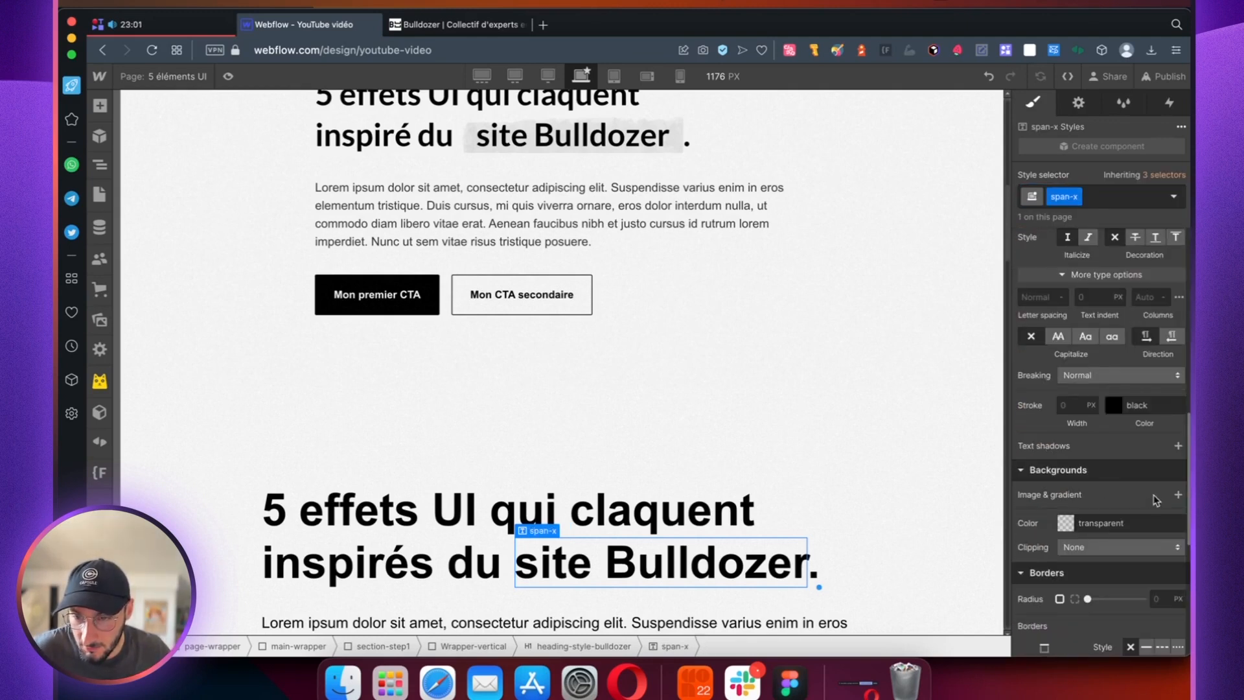
pyautogui.click(1177, 495)
pyautogui.click(1096, 306)
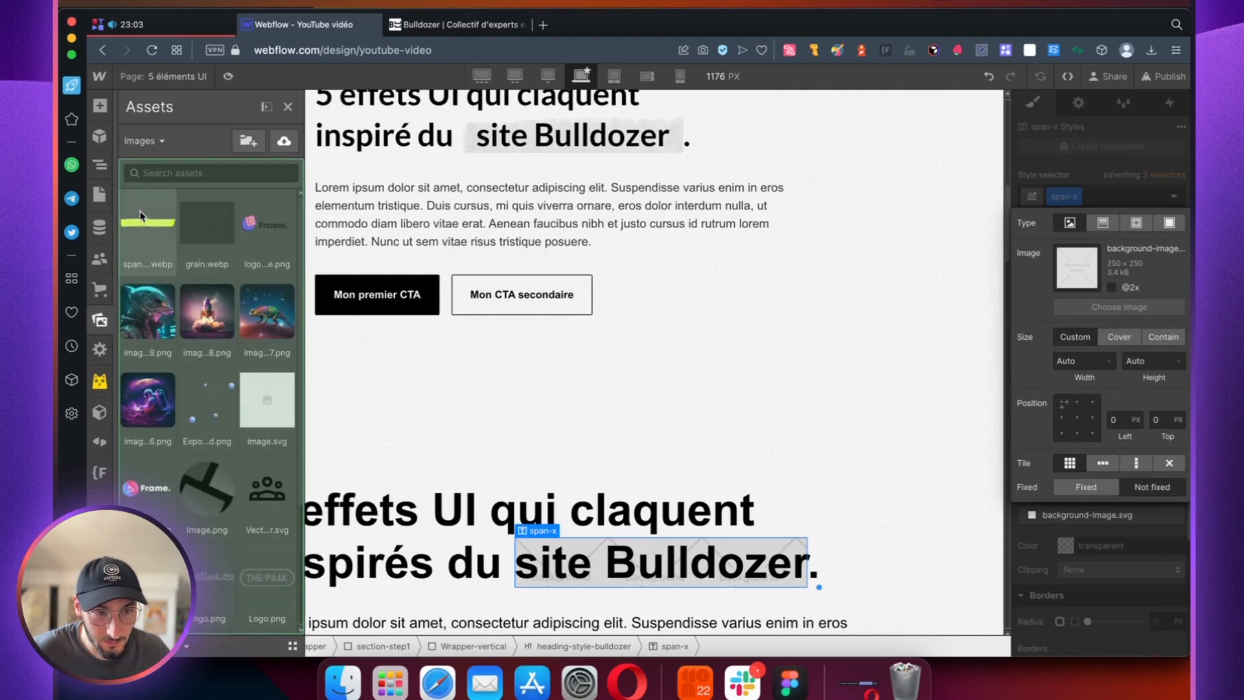
pyautogui.click(153, 227)
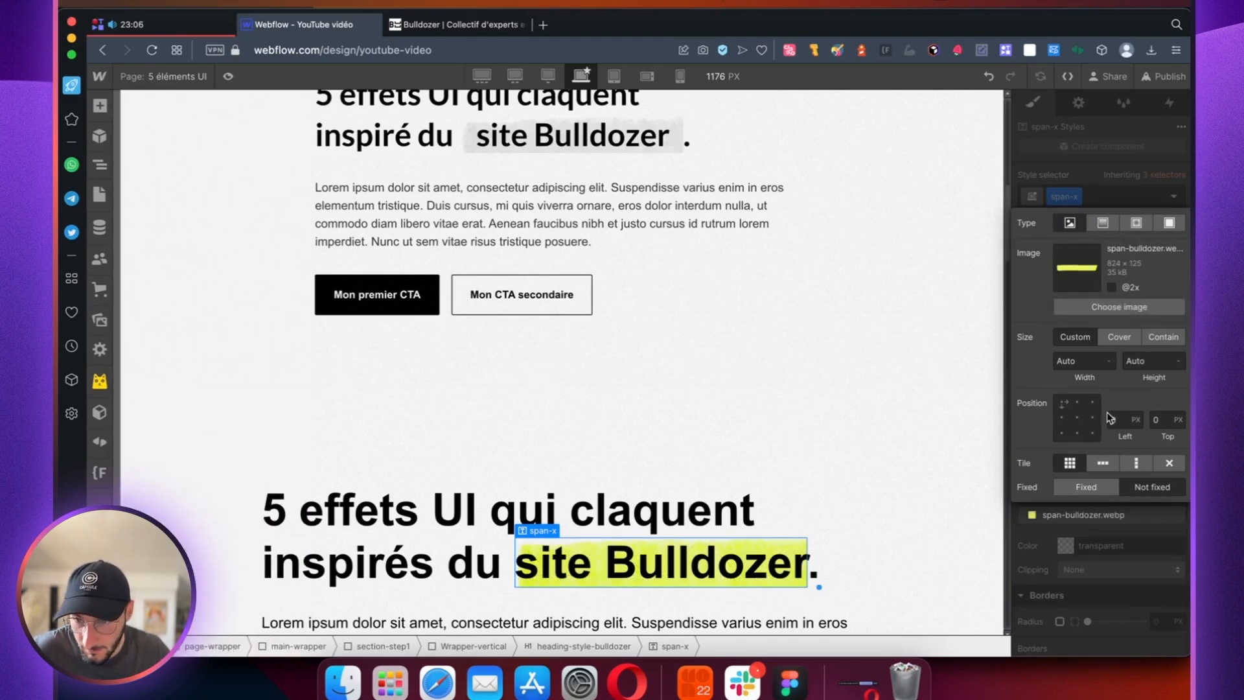
# Step: Turn off tiling for the span-x background image and position it at 0% left and 0% top
pyautogui.click(1077, 417)
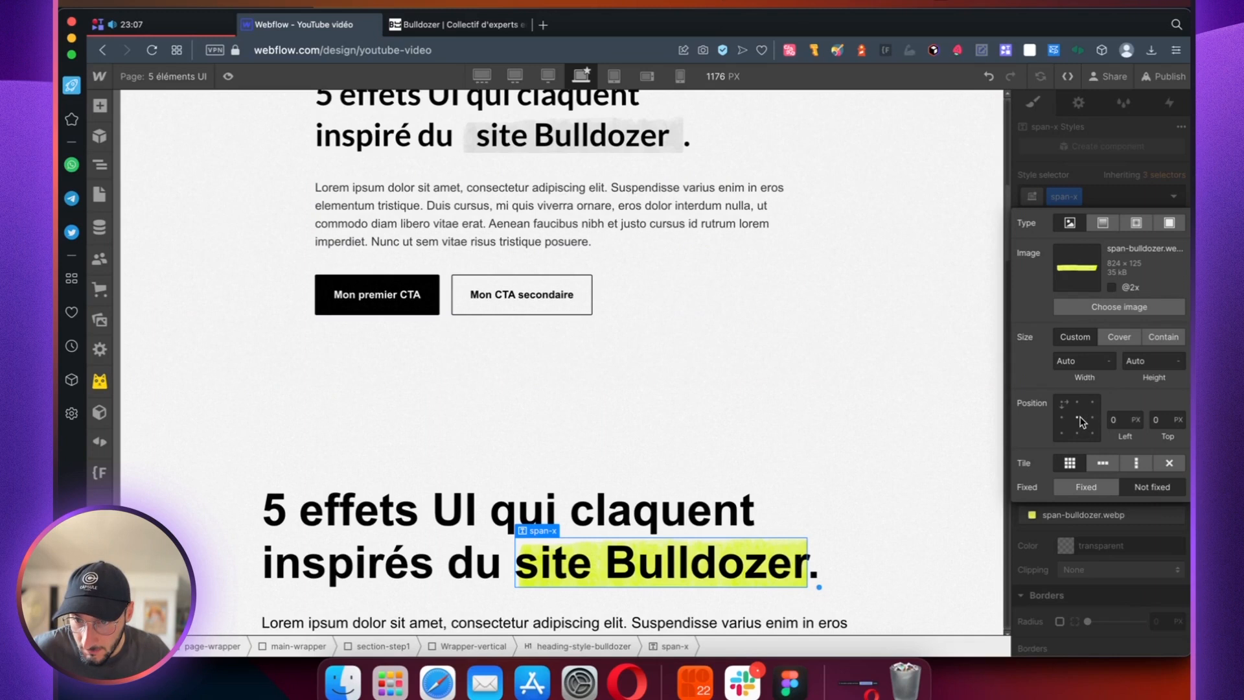
pyautogui.click(1169, 463)
pyautogui.click(1060, 402)
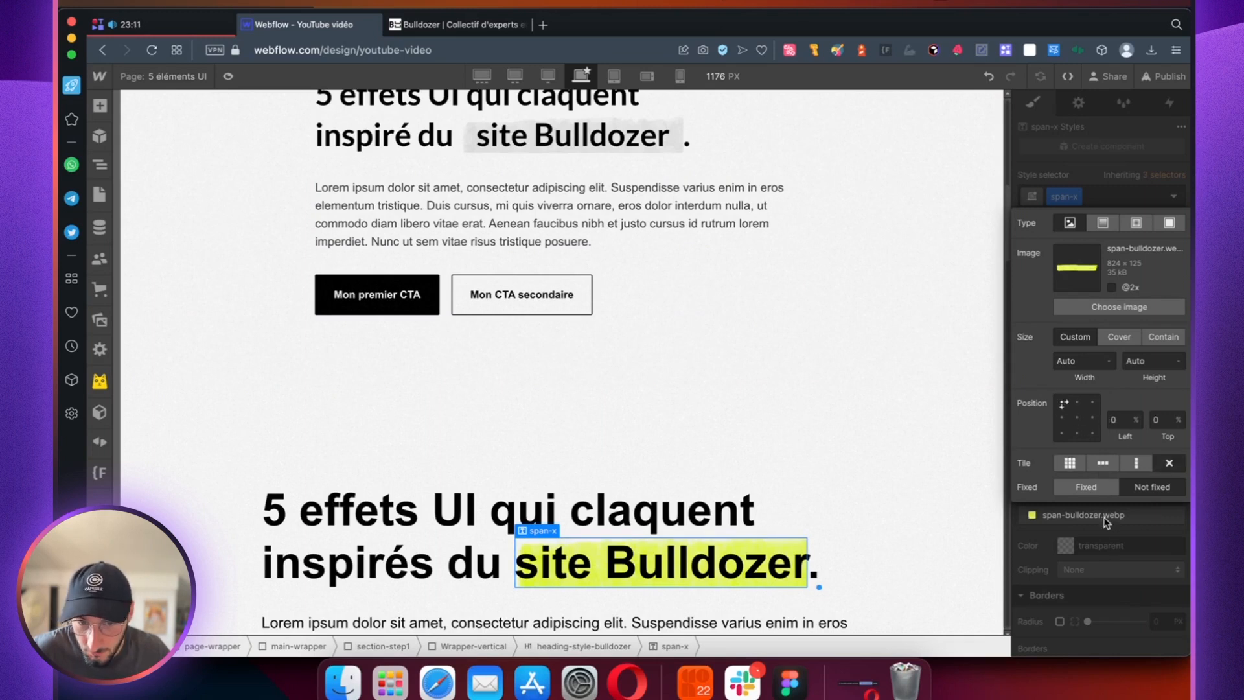
pyautogui.click(1124, 578)
# Step: Add a 2D & 3D rotate transform to span-x with a Z rotation of 1 degree
pyautogui.scroll(-5, 1110, 545)
pyautogui.scroll(-3, 1098, 495)
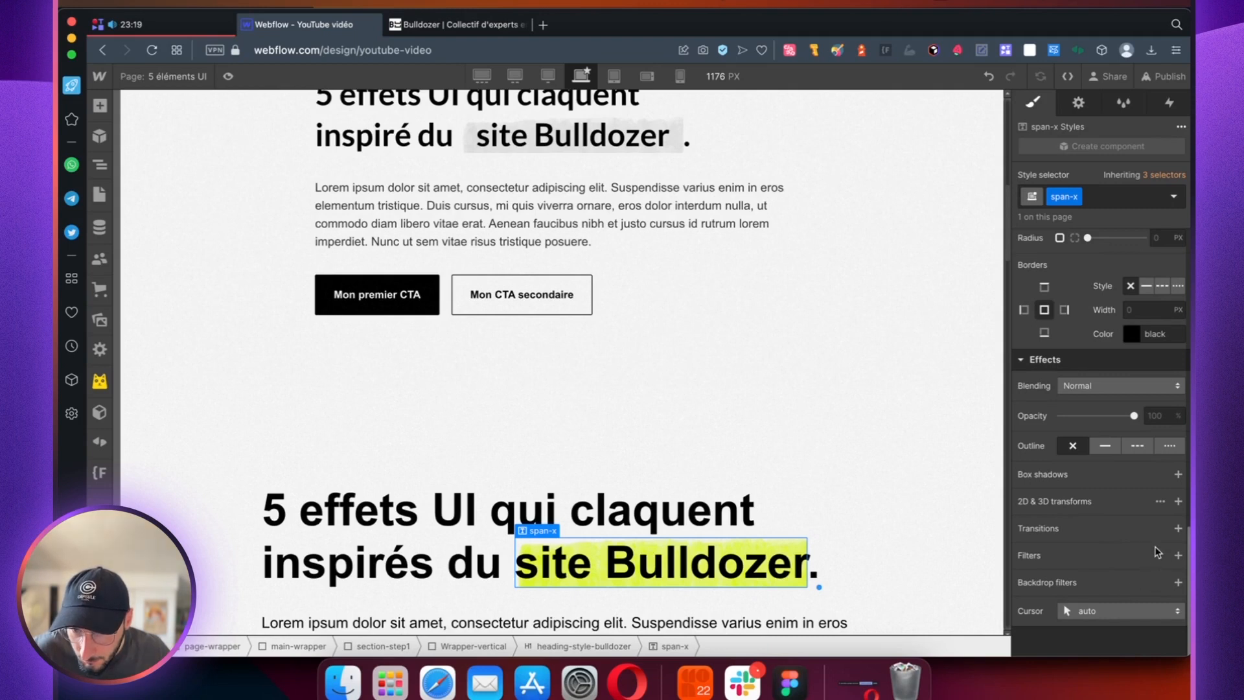
pyautogui.click(1177, 501)
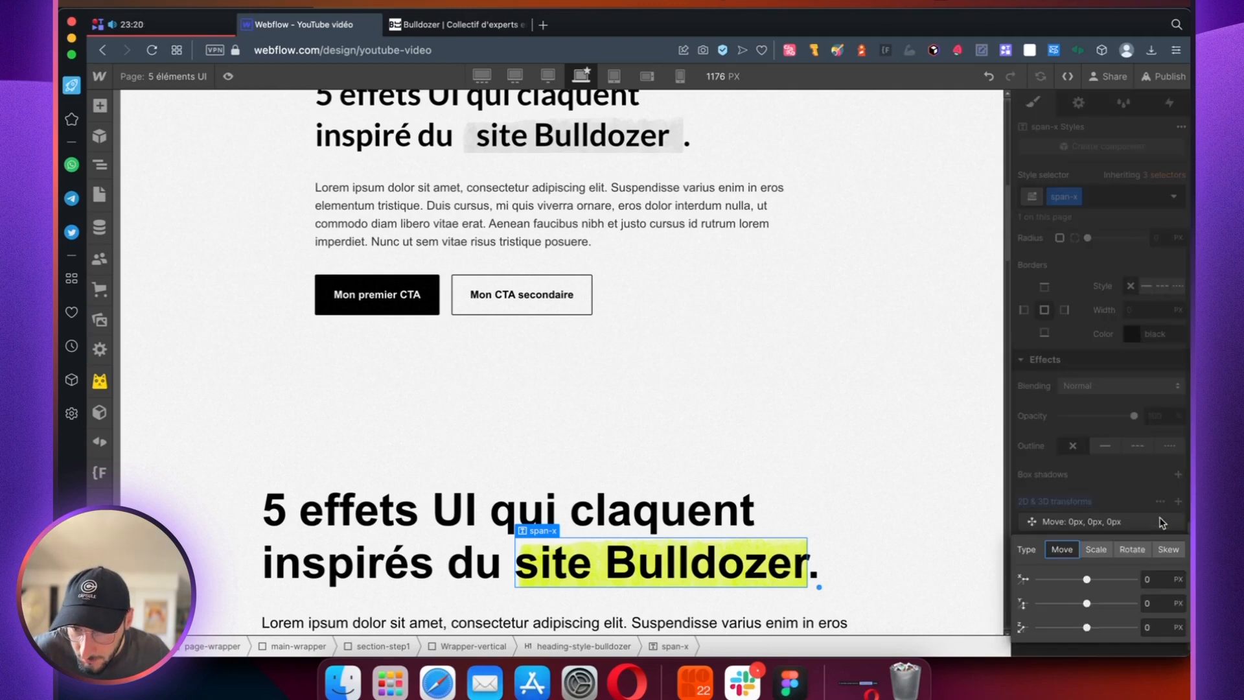
pyautogui.click(1132, 549)
pyautogui.click(1150, 626)
pyautogui.write('1')
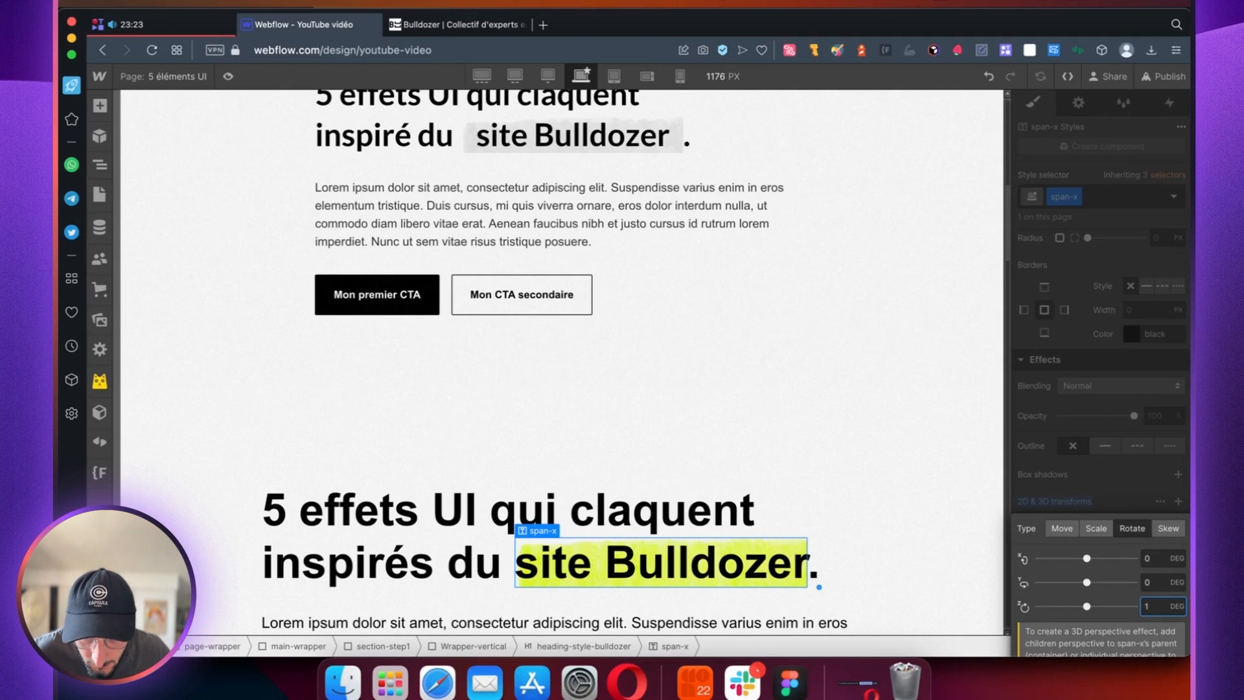
pyautogui.click(1100, 499)
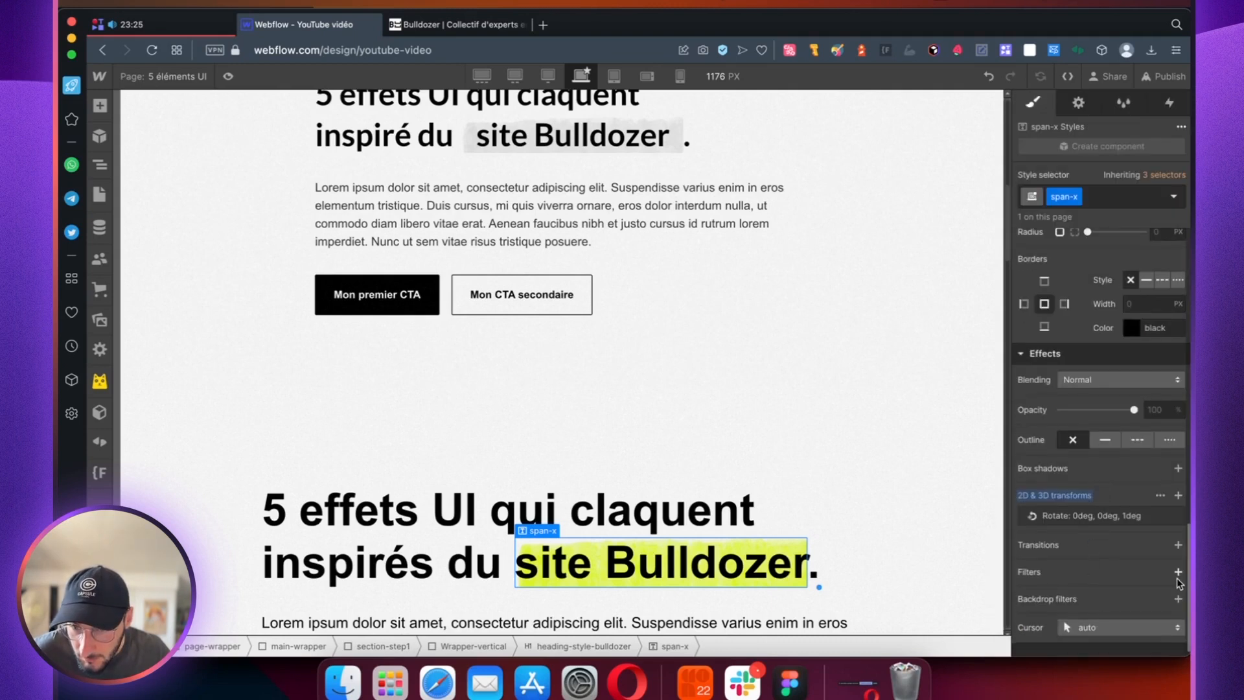
# Step: Add a Saturation filter to span-x and set its amount to 0%
pyautogui.click(1177, 573)
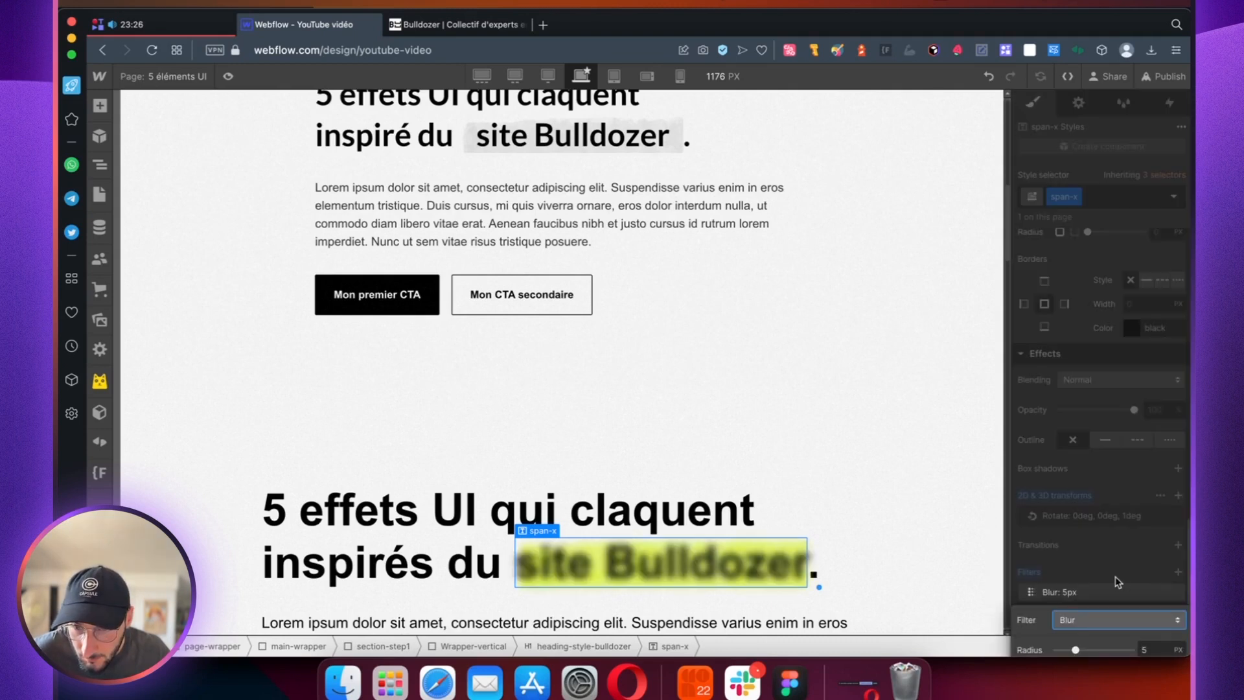
pyautogui.click(1088, 620)
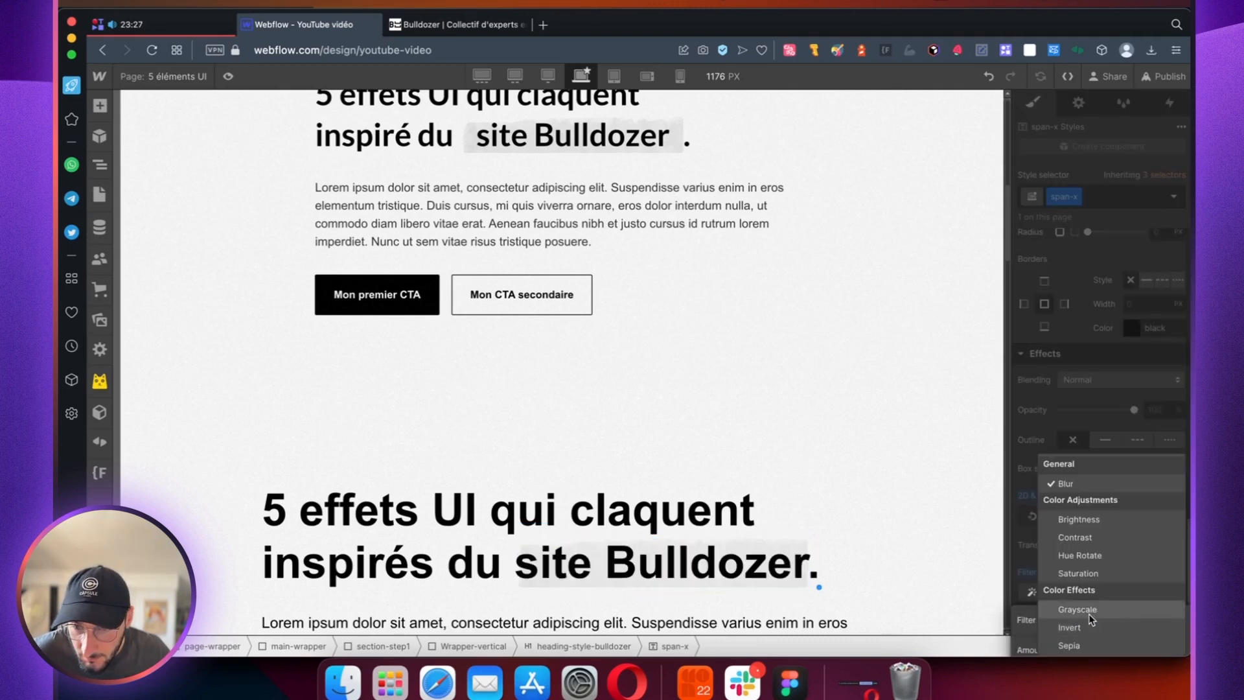
pyautogui.click(1093, 574)
pyautogui.moveTo(1130, 649); pyautogui.dragTo(1056, 649)
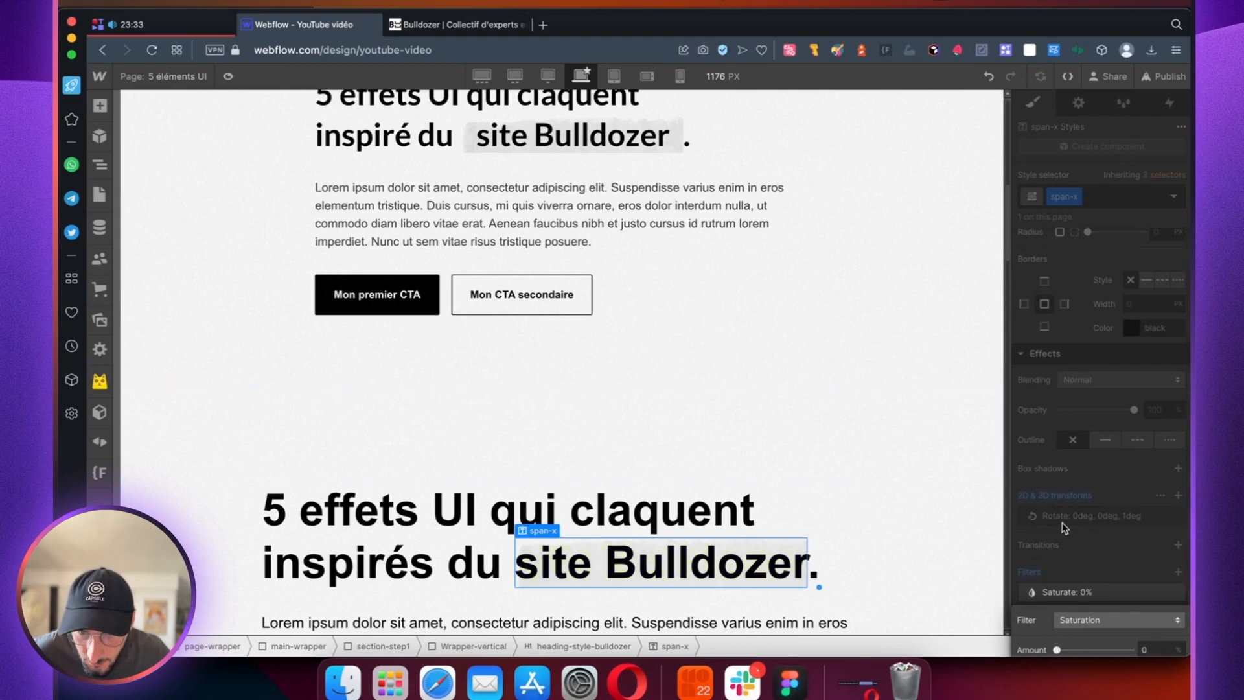
pyautogui.click(1088, 545)
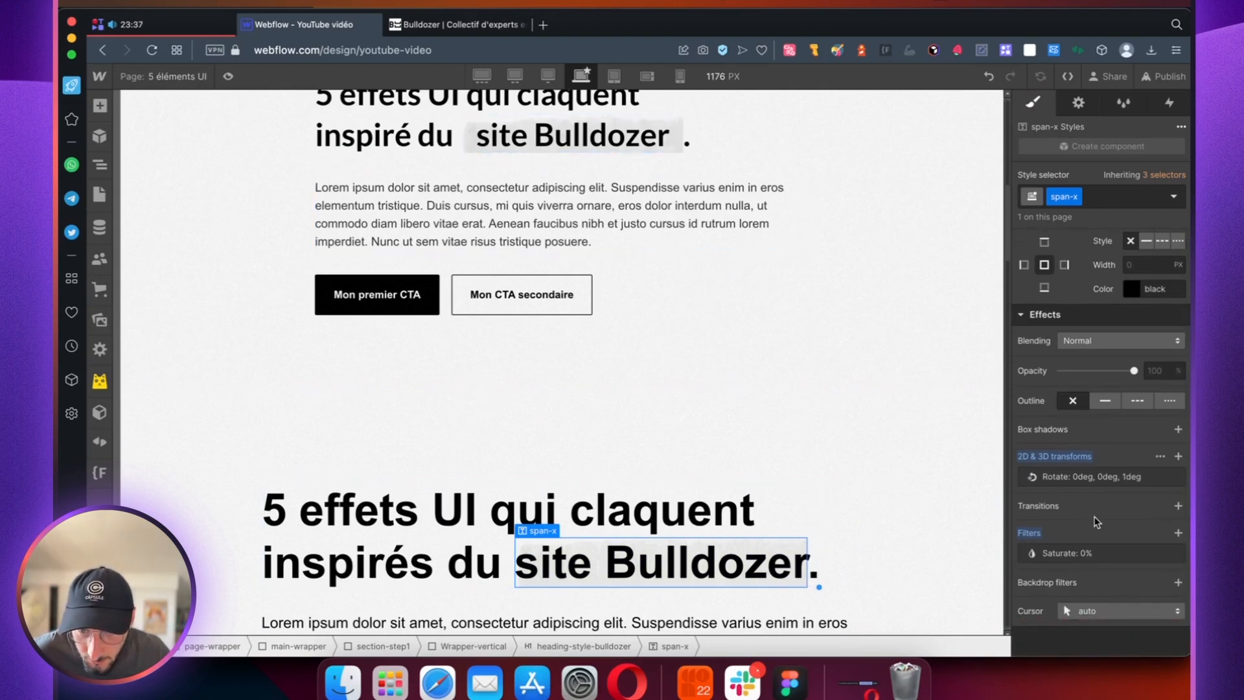
# Step: Add a Blur filter to span-x and enter a radius of 0,4 px
pyautogui.click(1177, 533)
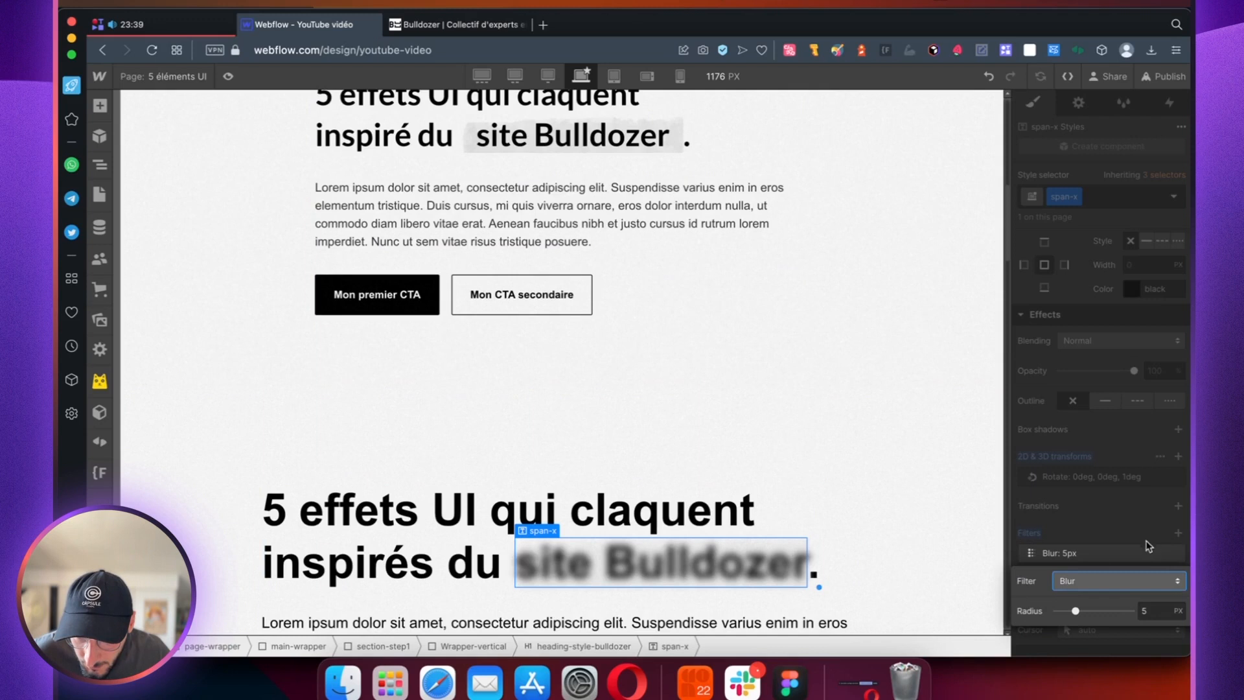
pyautogui.click(1145, 611)
pyautogui.write('0')
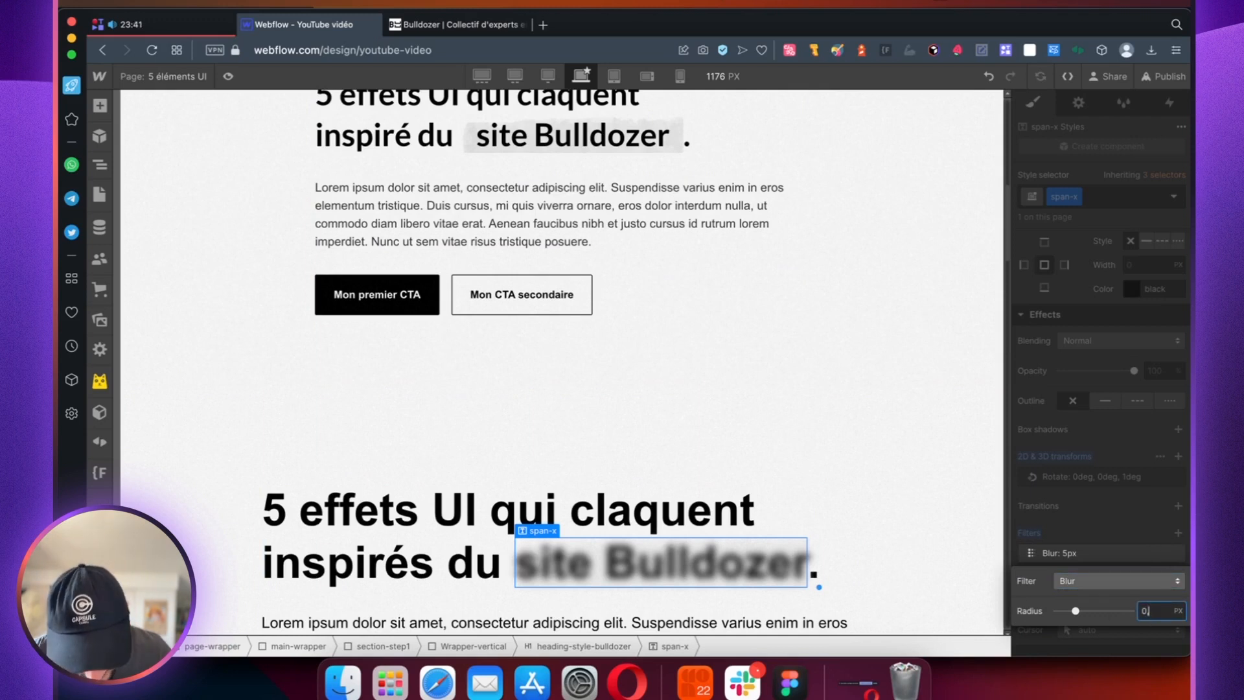
pyautogui.write(',4')
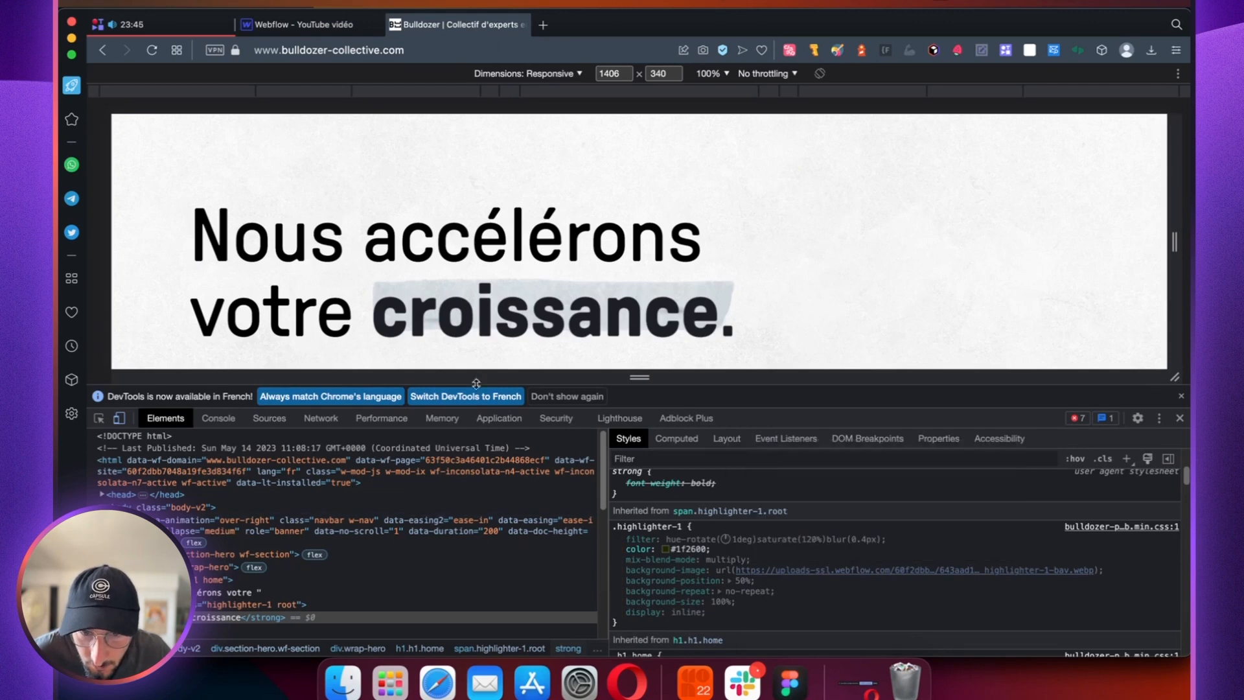
# Step: Close the blur filter settings and preview the span-x highlight on the "site Bulldozer" heading words, comparing it with the Bulldozer site
pyautogui.click(334, 25)
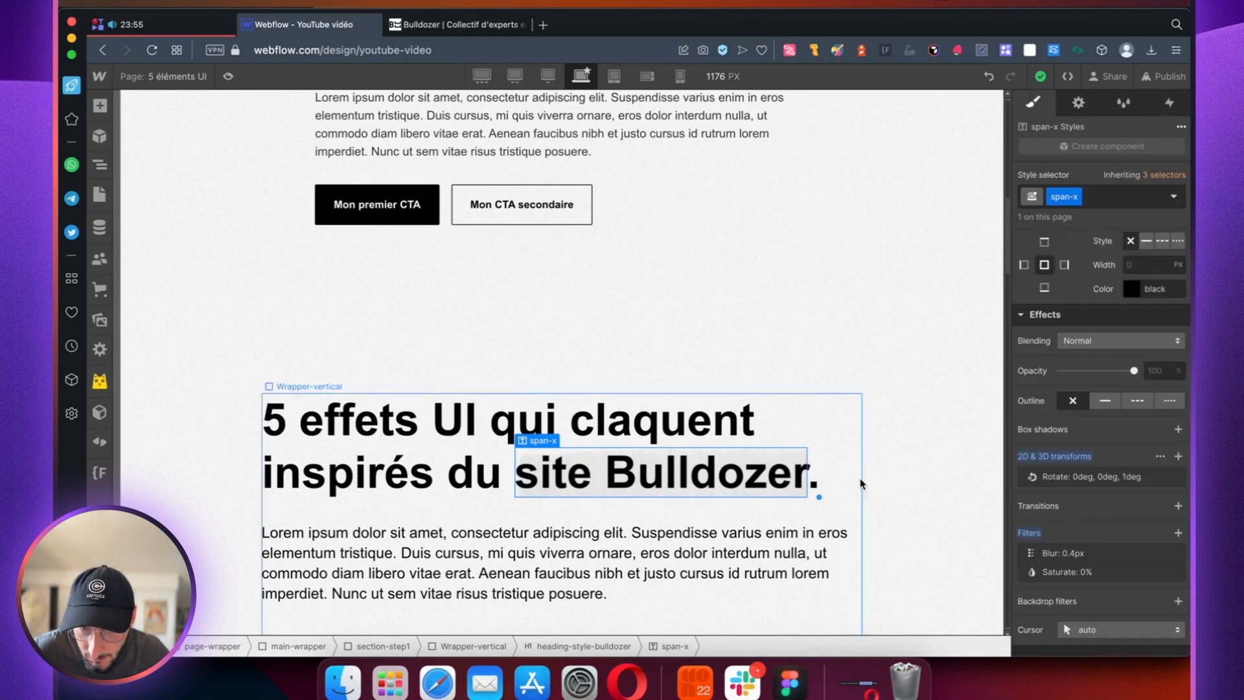
pyautogui.click(864, 528)
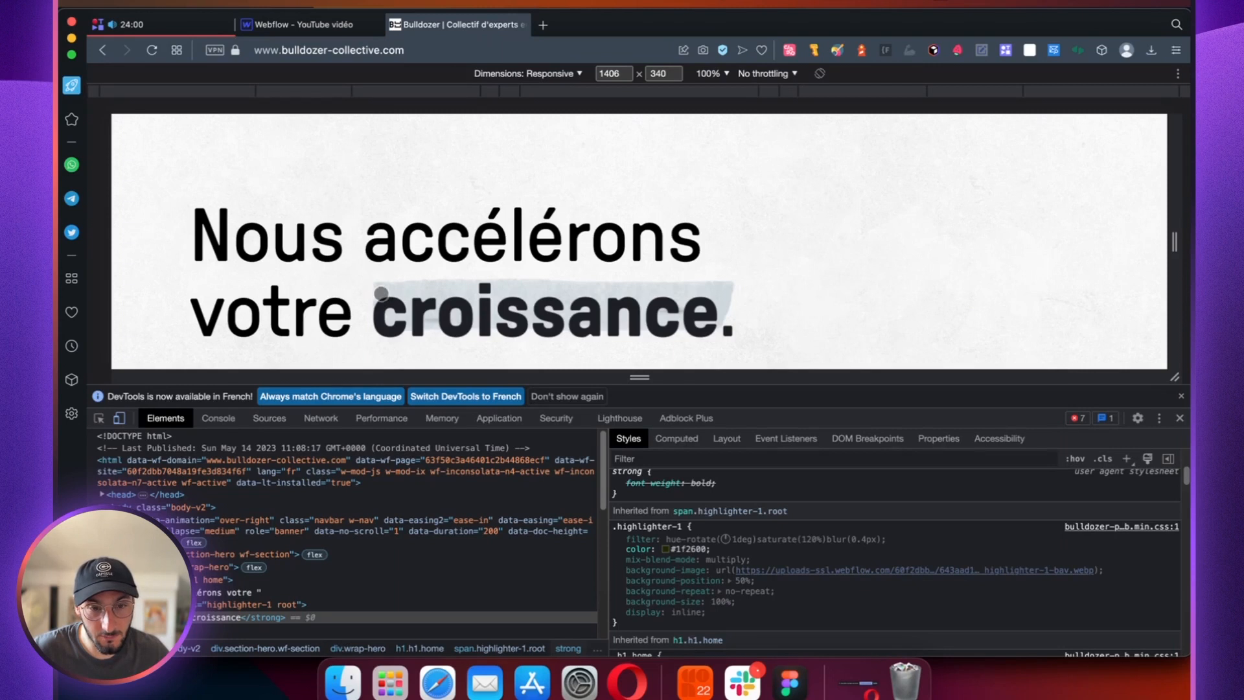
pyautogui.click(312, 30)
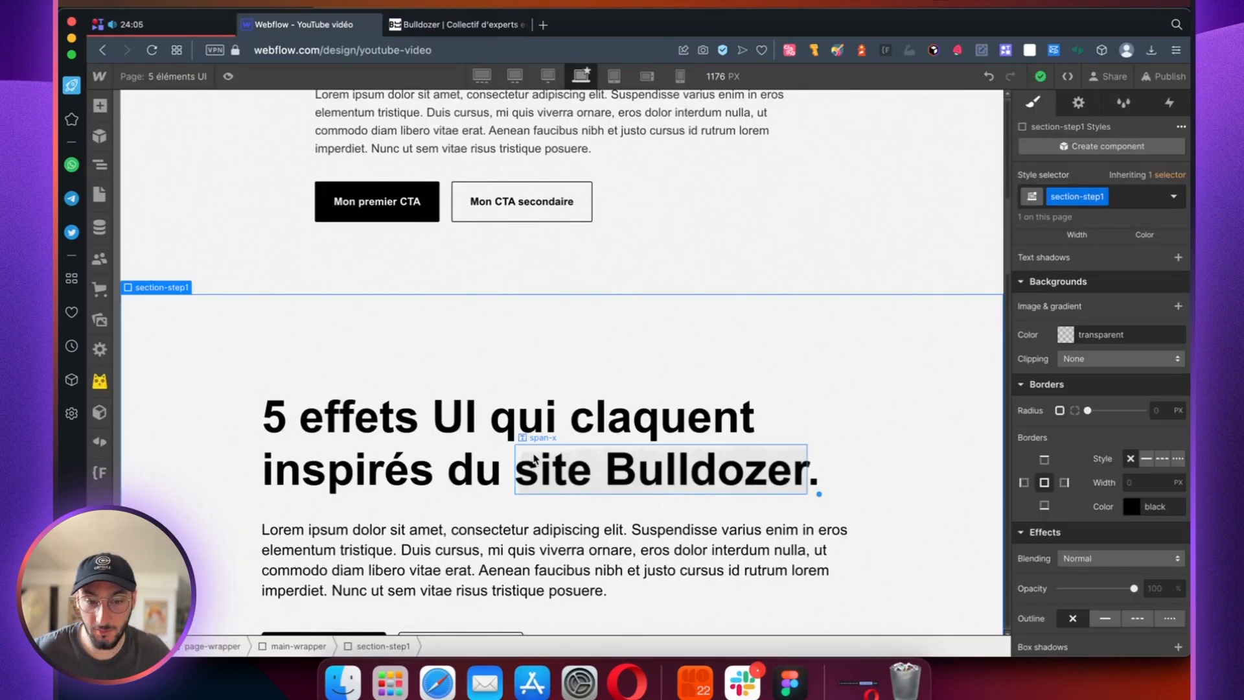
pyautogui.scroll(-2, 538, 453)
pyautogui.scroll(-3, 573, 426)
pyautogui.click(228, 76)
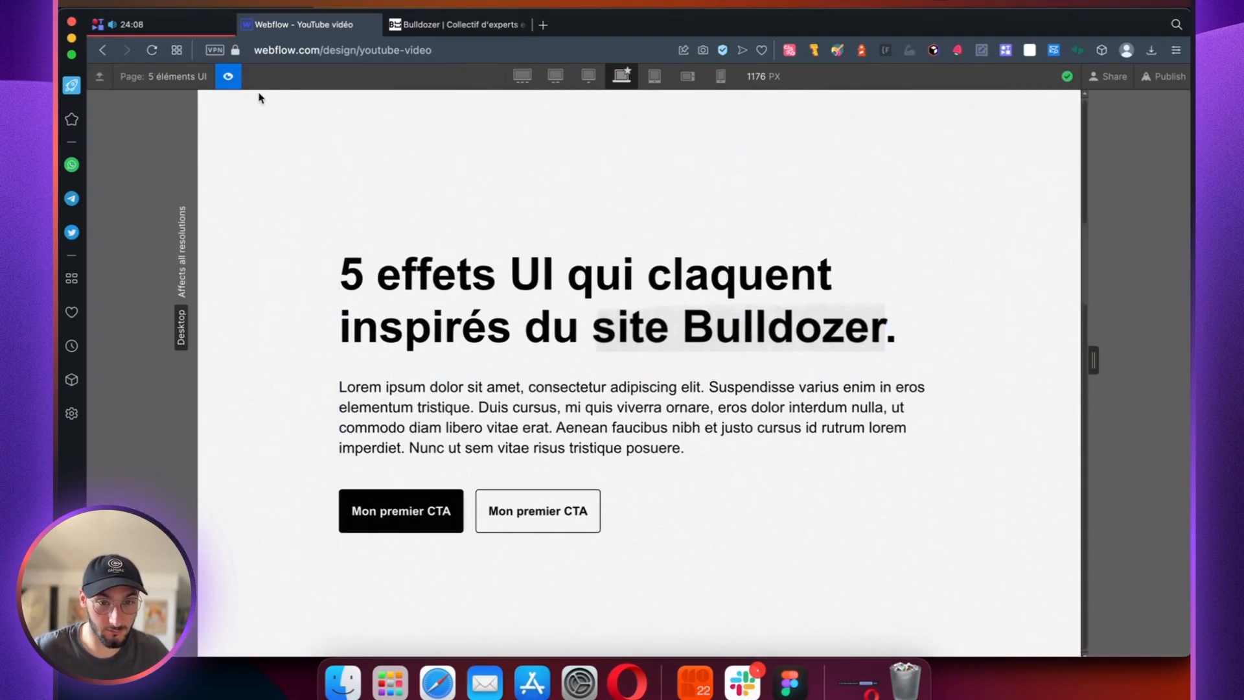
# Step: Close the developer tools on the Bulldozer site, then return to the Webflow Designer
pyautogui.click(456, 24)
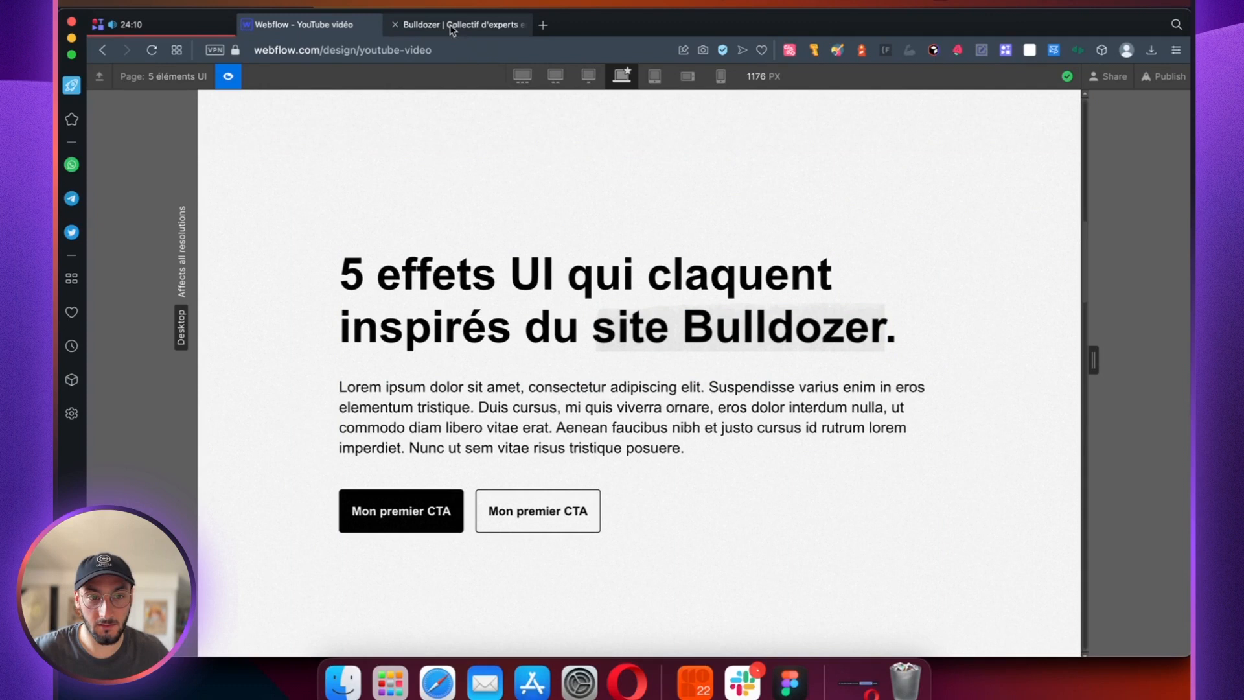
pyautogui.click(1180, 419)
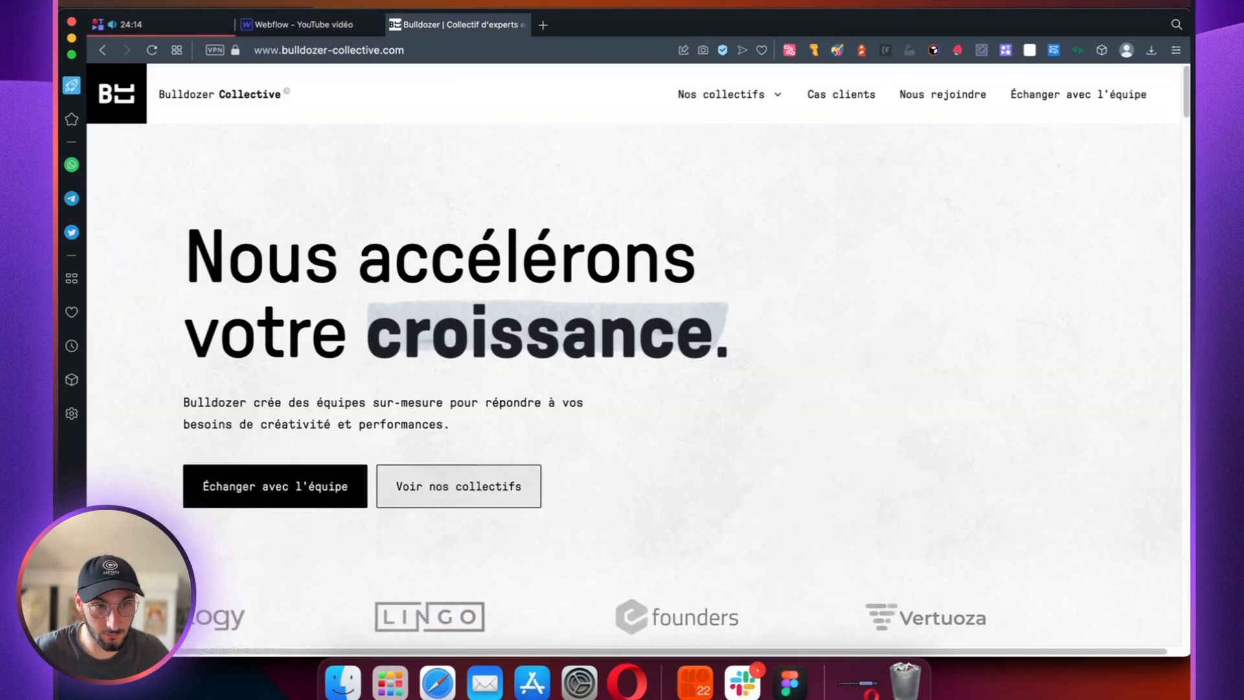
pyautogui.click(304, 26)
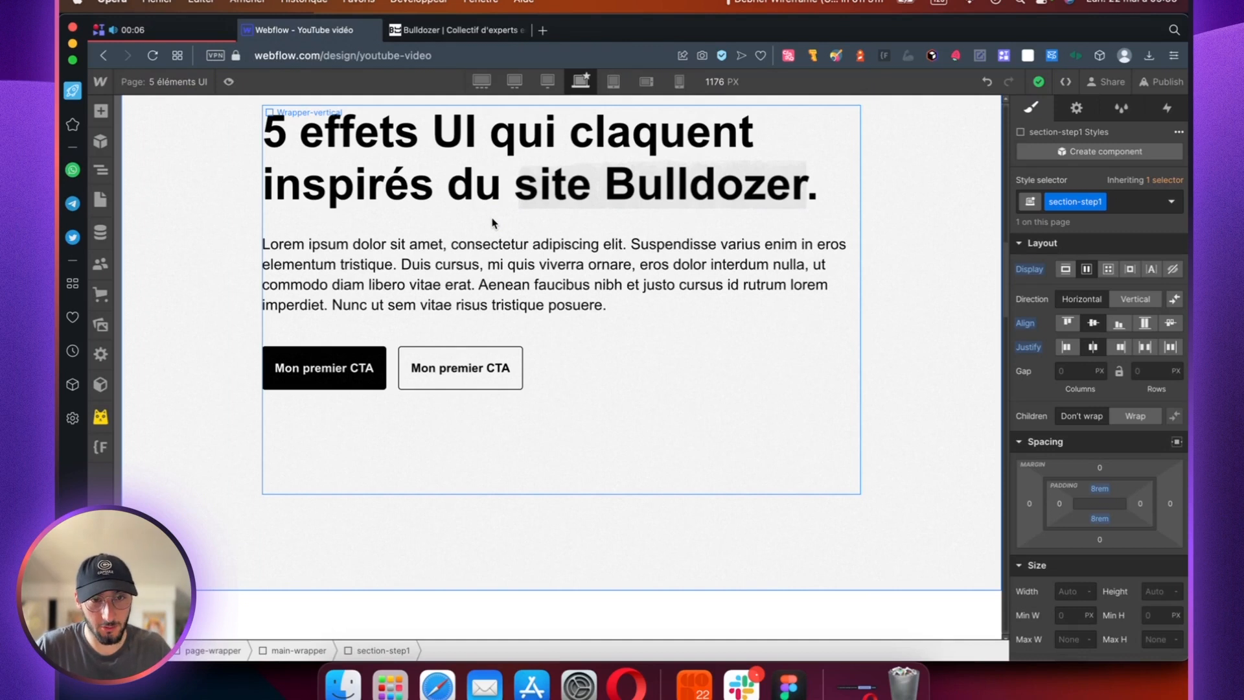
# Step: Examine the Bulldozer site's "La mort du modèle d'agence" section to see how its paragraphs fade in and out on scroll
pyautogui.hotkey('ctrl', 'Tab')
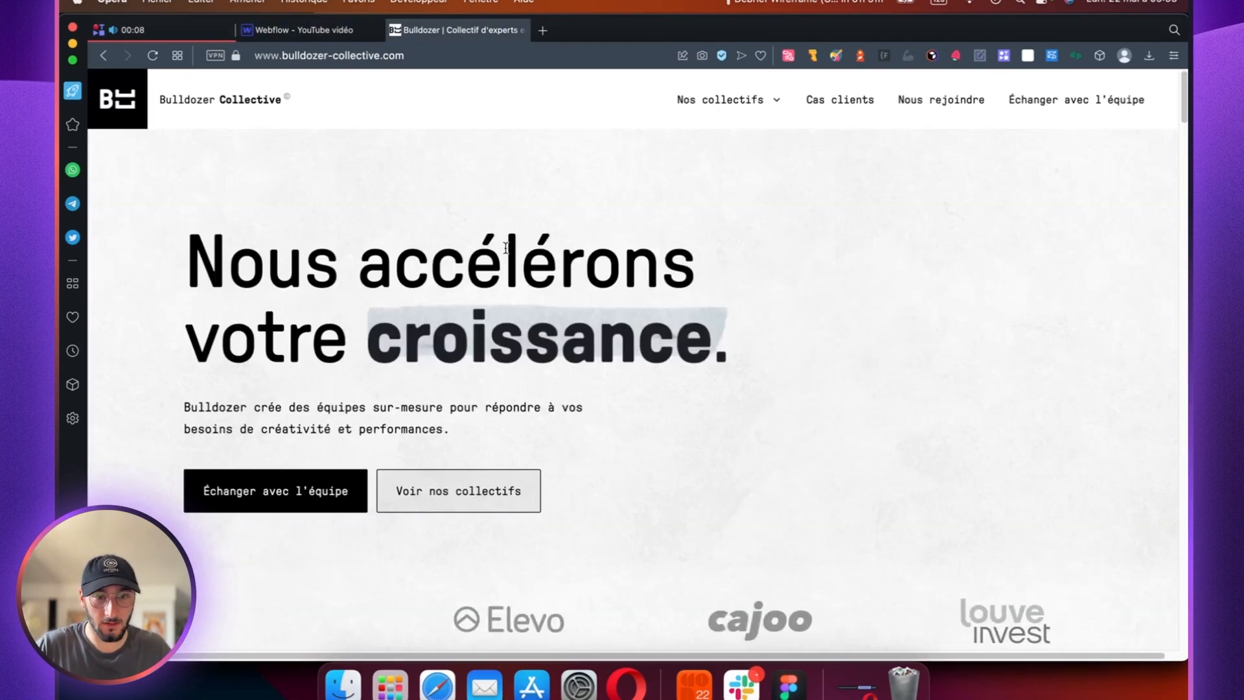
pyautogui.scroll(-10, 506, 248)
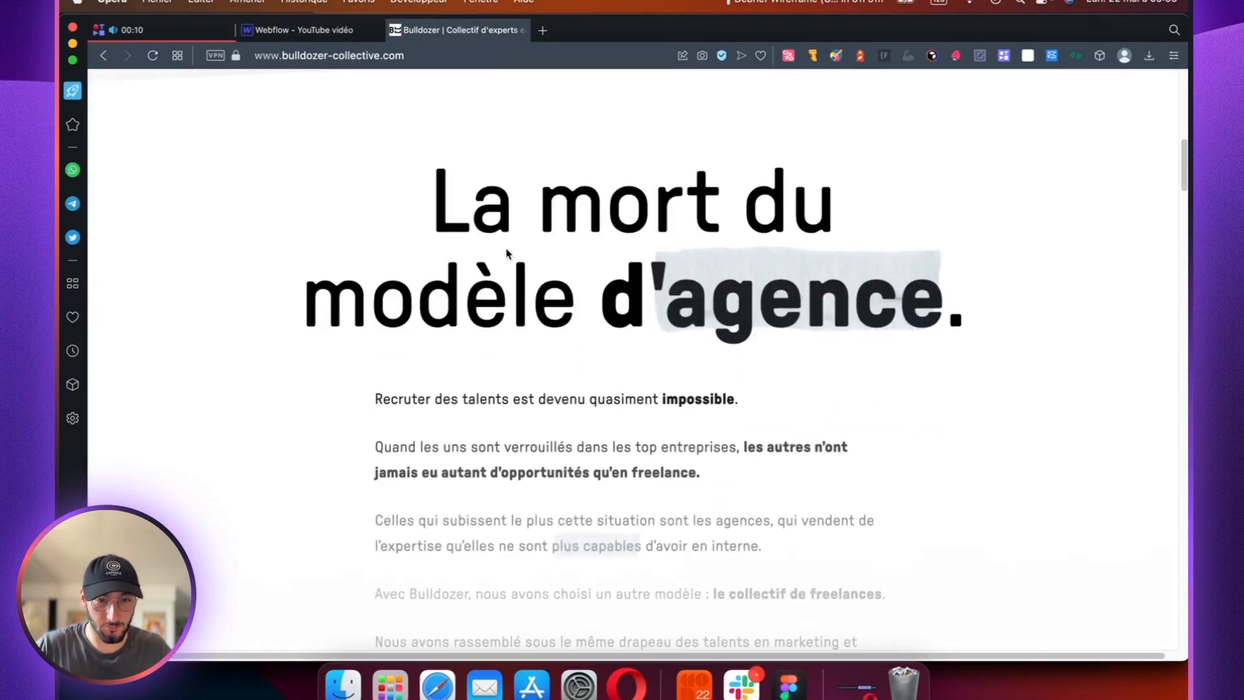
pyautogui.scroll(-1, 506, 251)
pyautogui.scroll(-1, 512, 272)
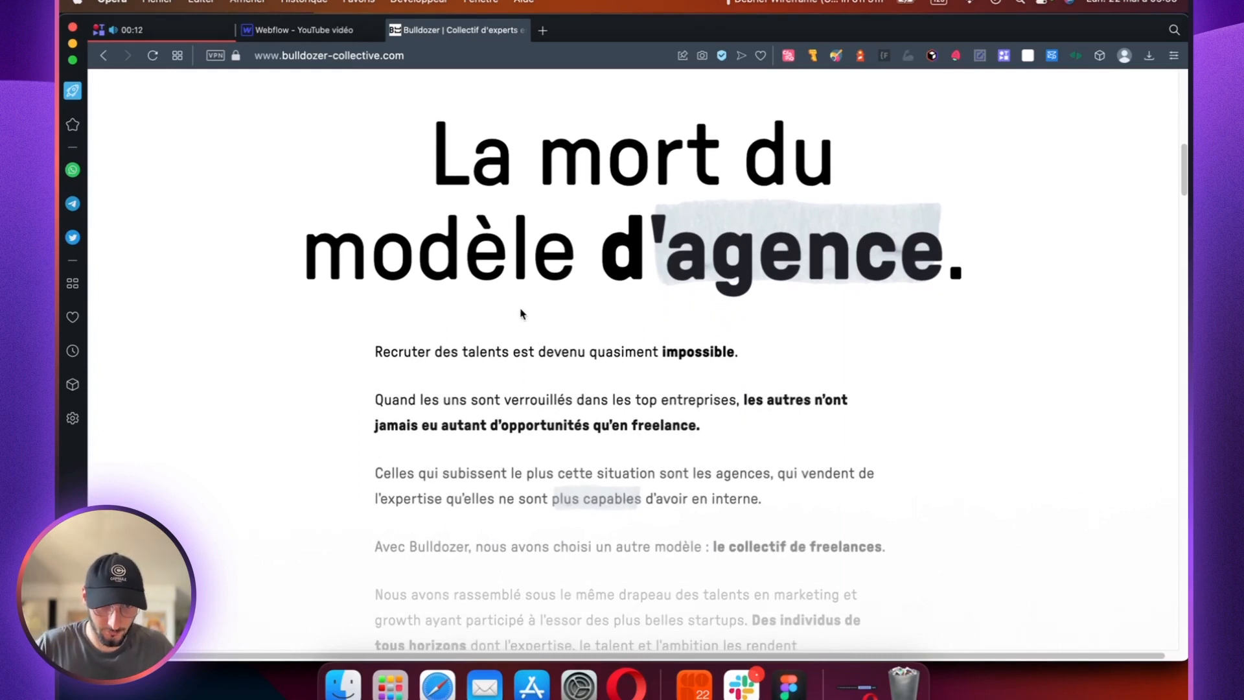
pyautogui.scroll(-6, 521, 314)
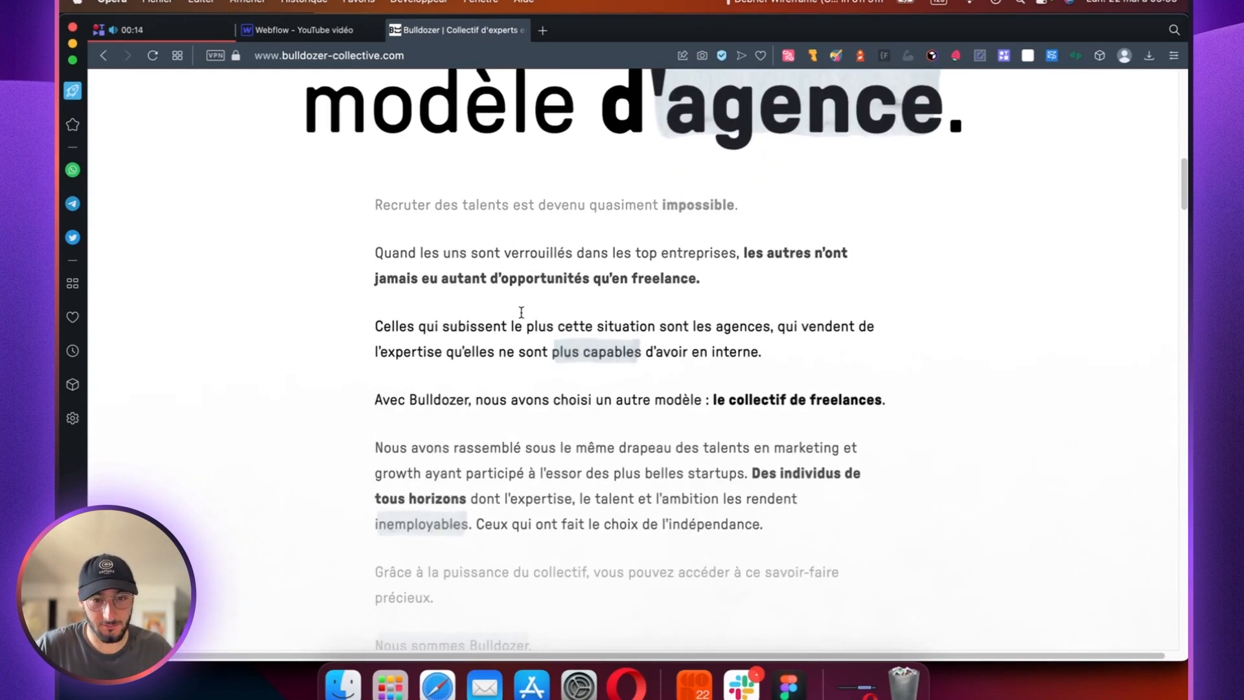
pyautogui.scroll(-5, 521, 312)
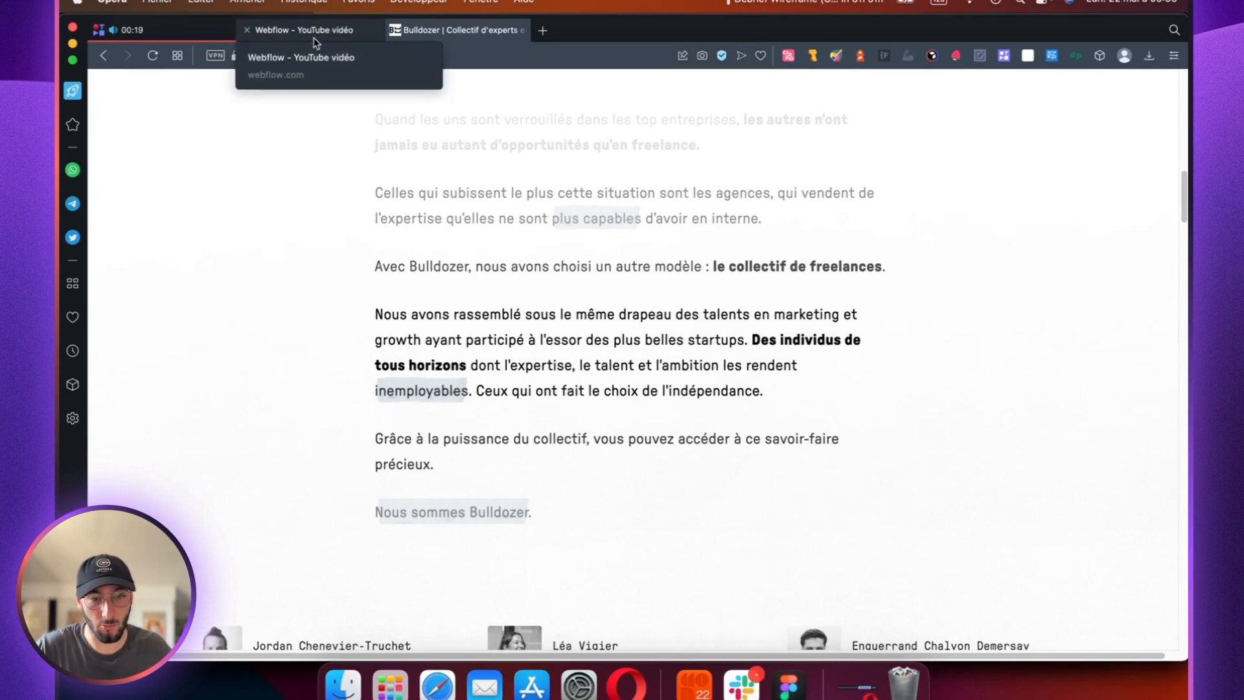
# Step: Return to Webflow and look over the heading and text paragraphs of the "Effet n°3 : Effet liseuse" section
pyautogui.click(316, 32)
pyautogui.scroll(-10, 610, 340)
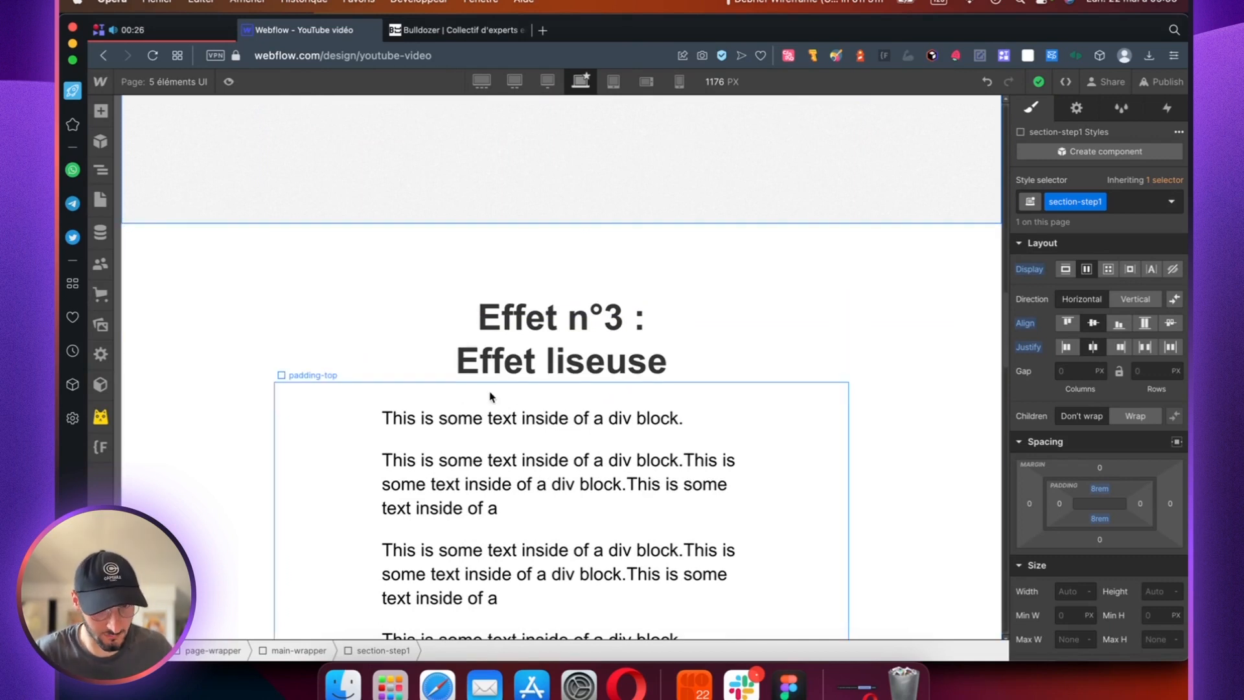
pyautogui.scroll(-2, 482, 398)
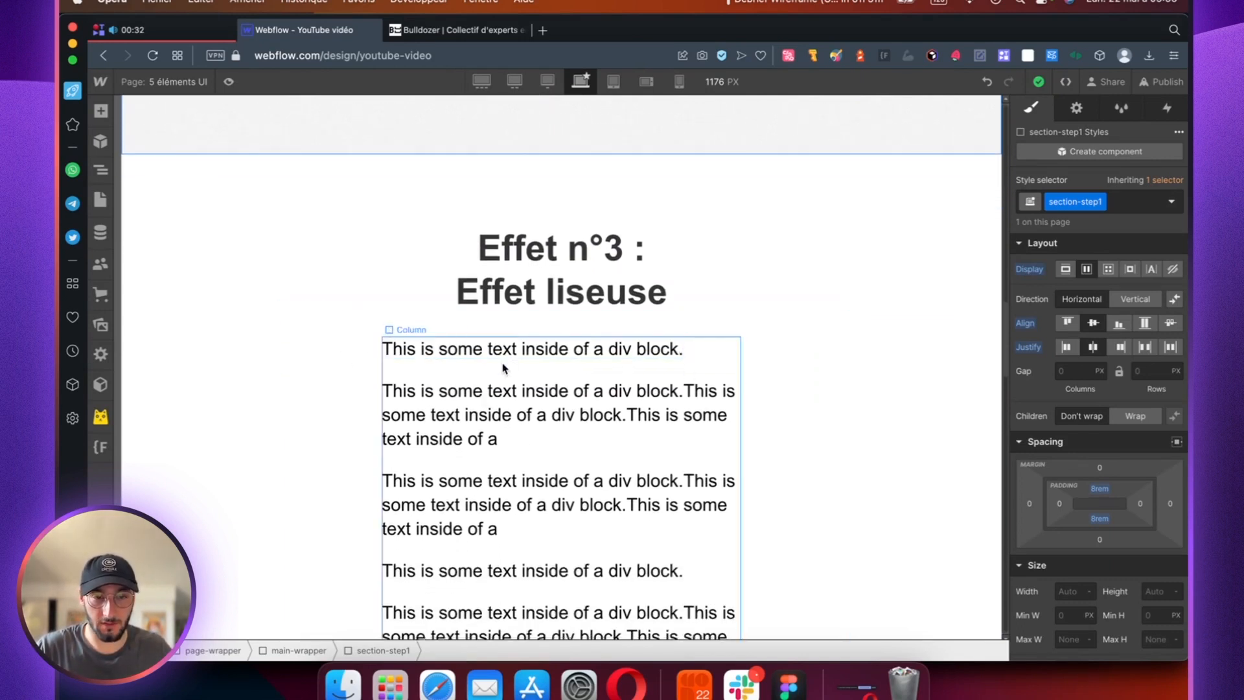
pyautogui.scroll(-4, 516, 422)
pyautogui.scroll(-4, 515, 421)
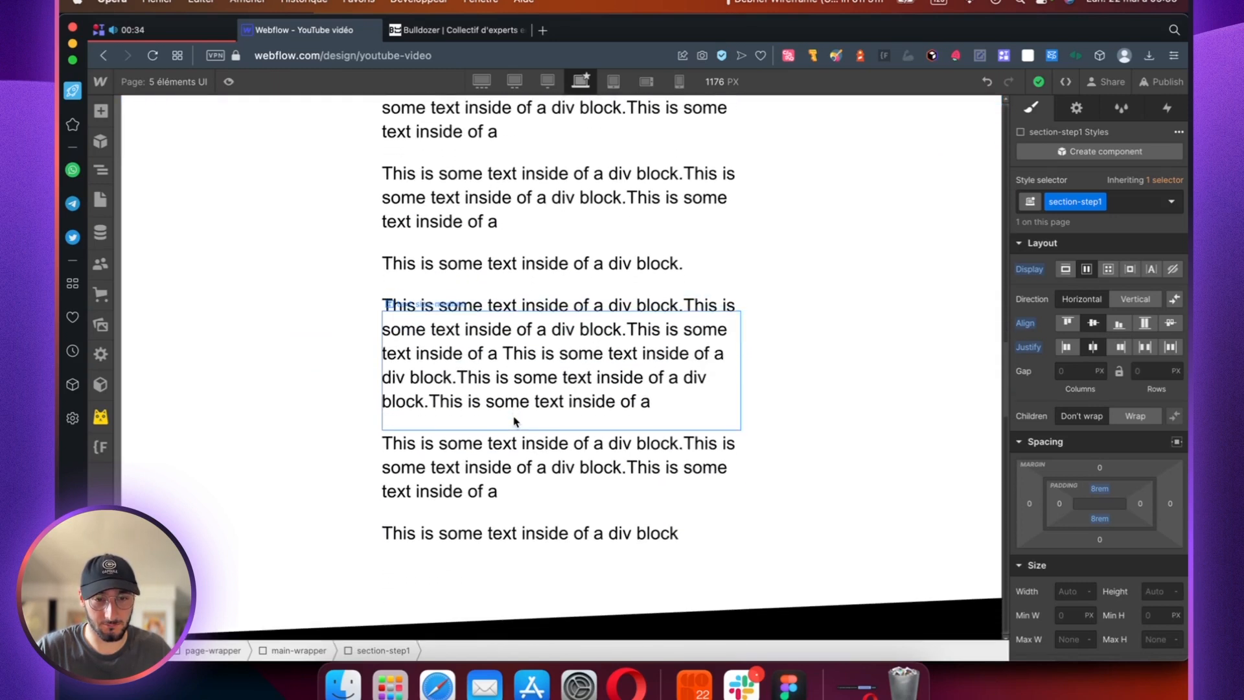
pyautogui.scroll(4, 515, 421)
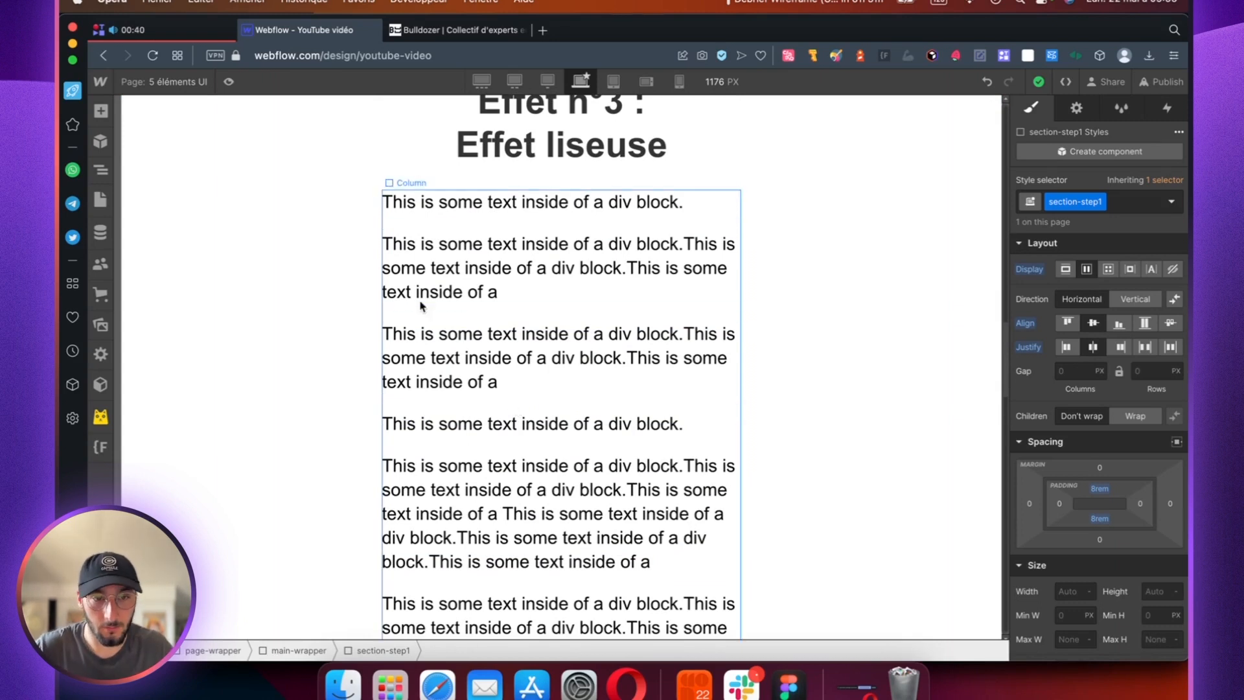
pyautogui.scroll(7, 428, 317)
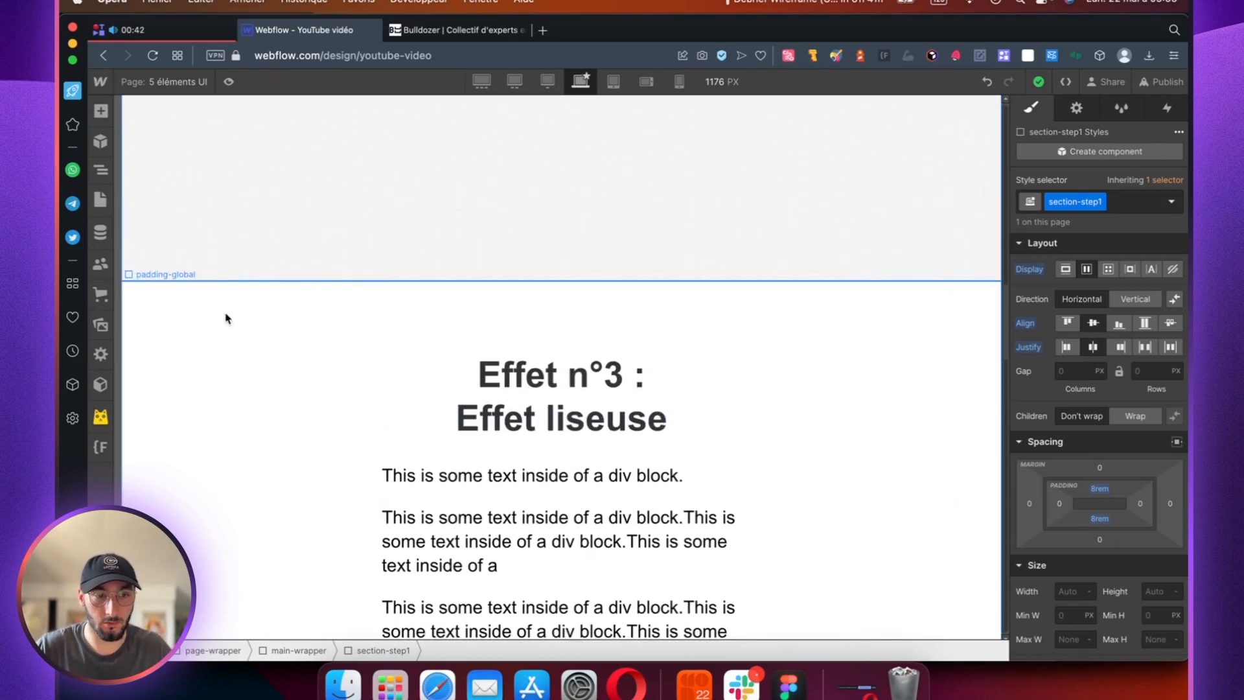
# Step: Select the section element containing "Effet n°3" and open its While scrolling in view interaction
pyautogui.click(226, 318)
pyautogui.click(370, 650)
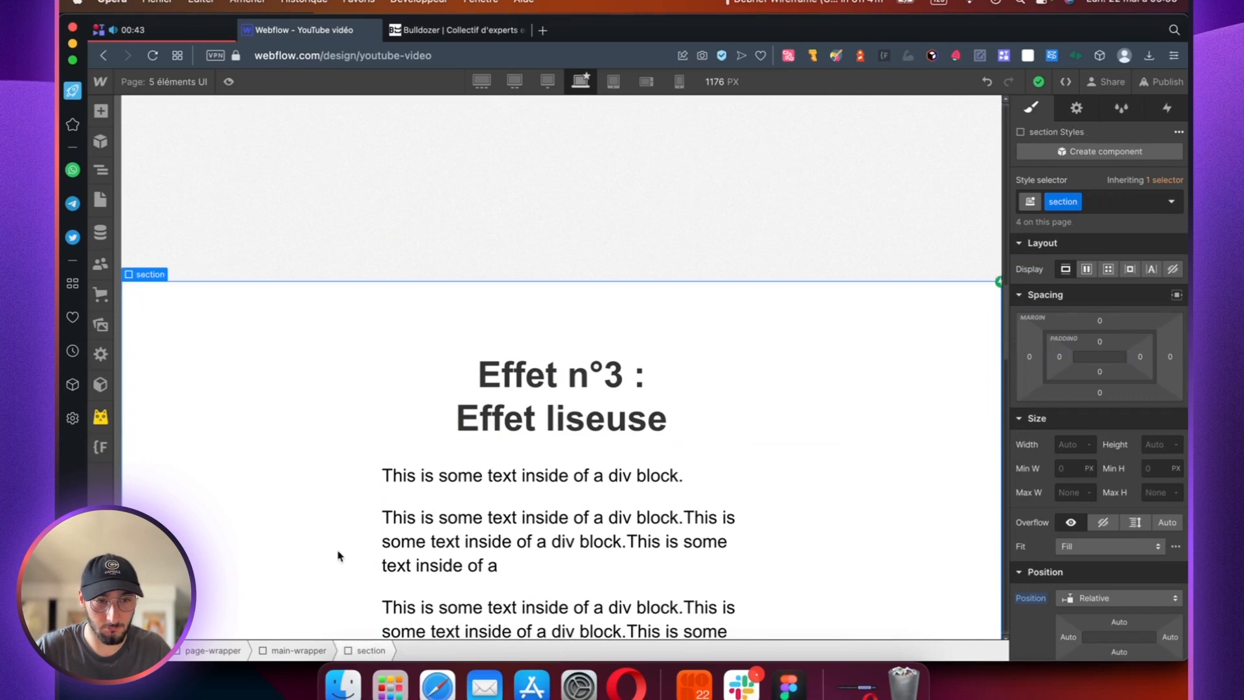
pyautogui.click(100, 170)
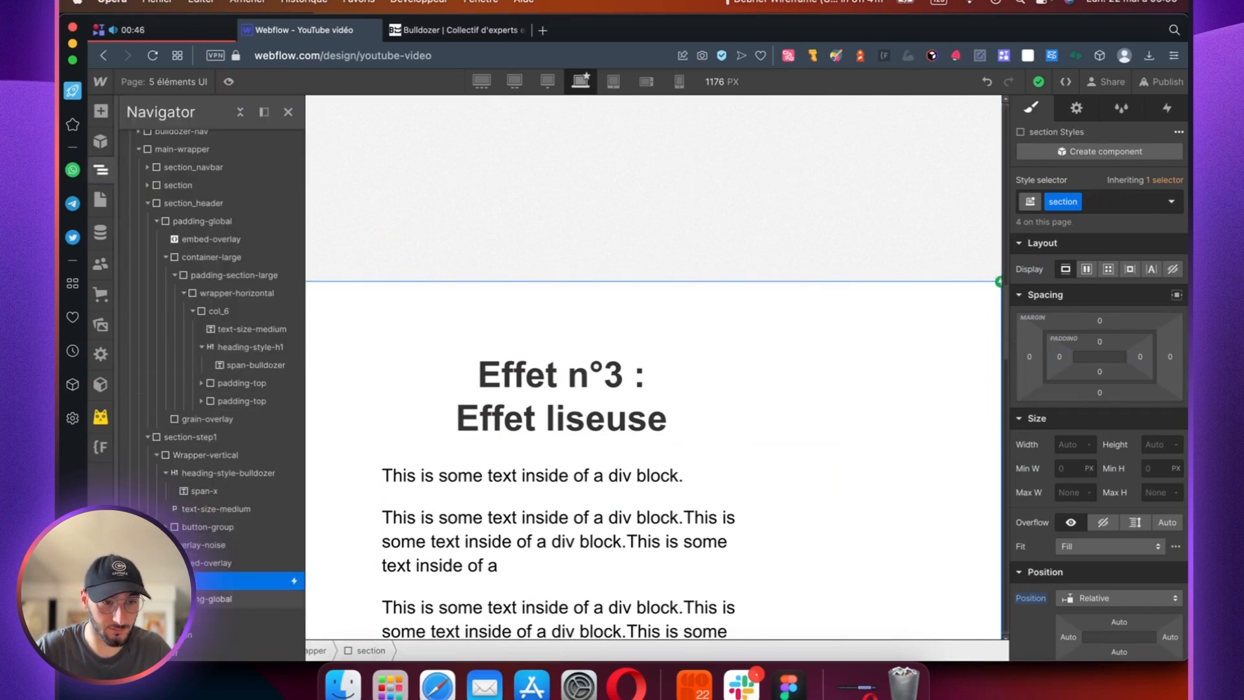
pyautogui.click(1170, 109)
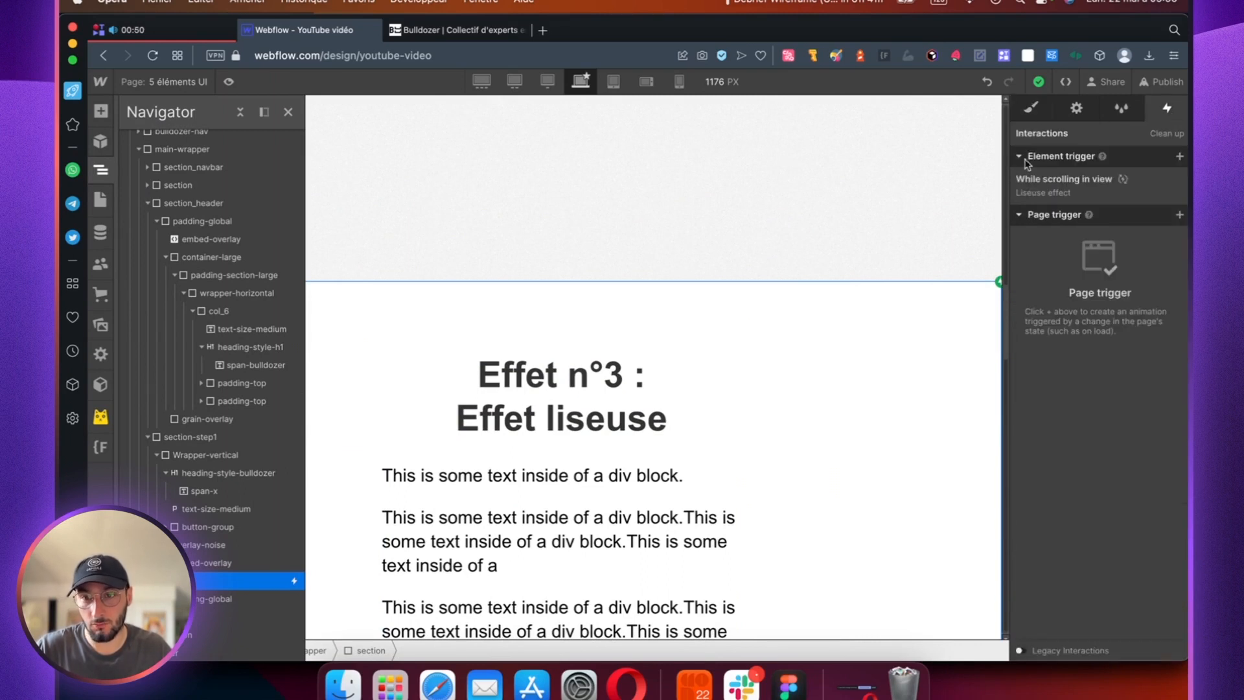
pyautogui.click(1053, 184)
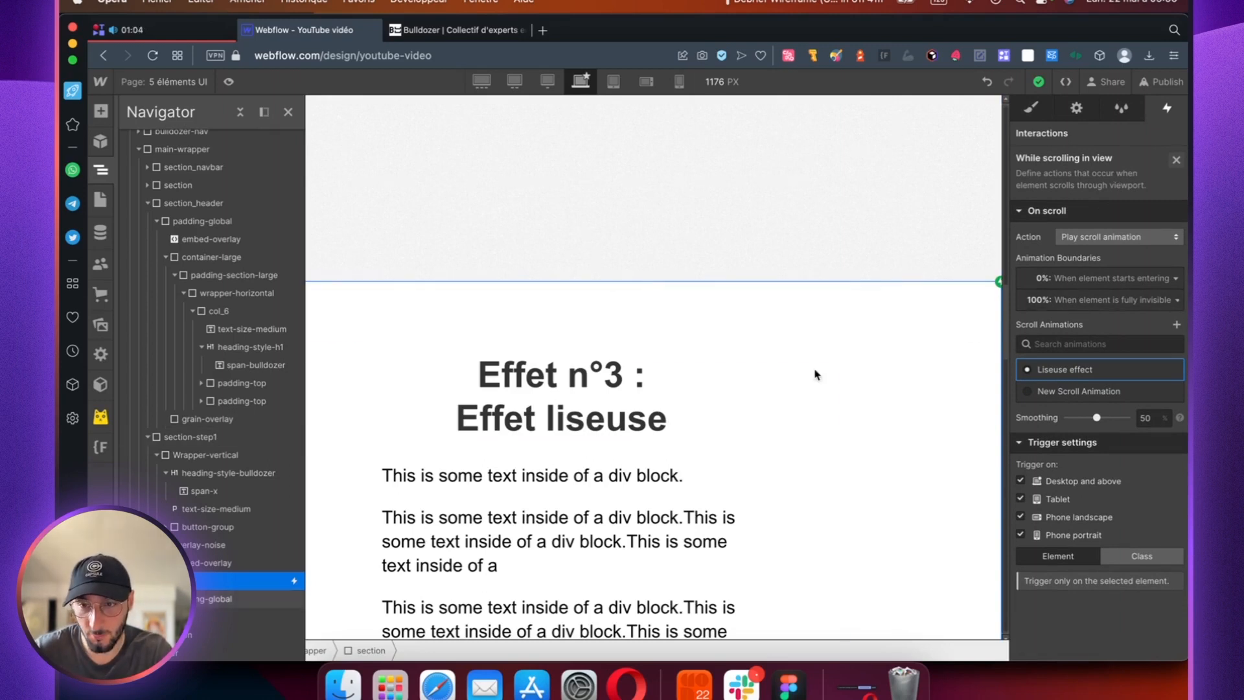
# Step: Set the scroll animation's smoothing to 80% and open the Liseuse effect animation for editing
pyautogui.scroll(-8, 813, 369)
pyautogui.scroll(-10, 822, 507)
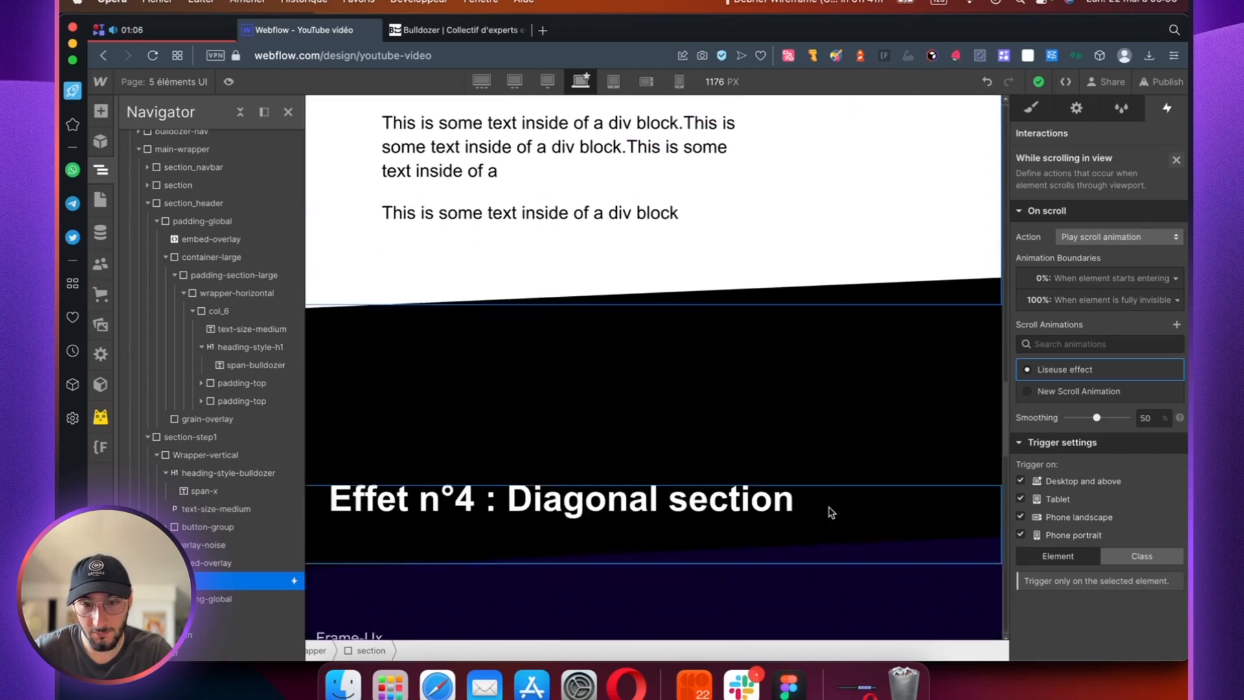
pyautogui.scroll(5, 812, 504)
pyautogui.scroll(-3, 810, 505)
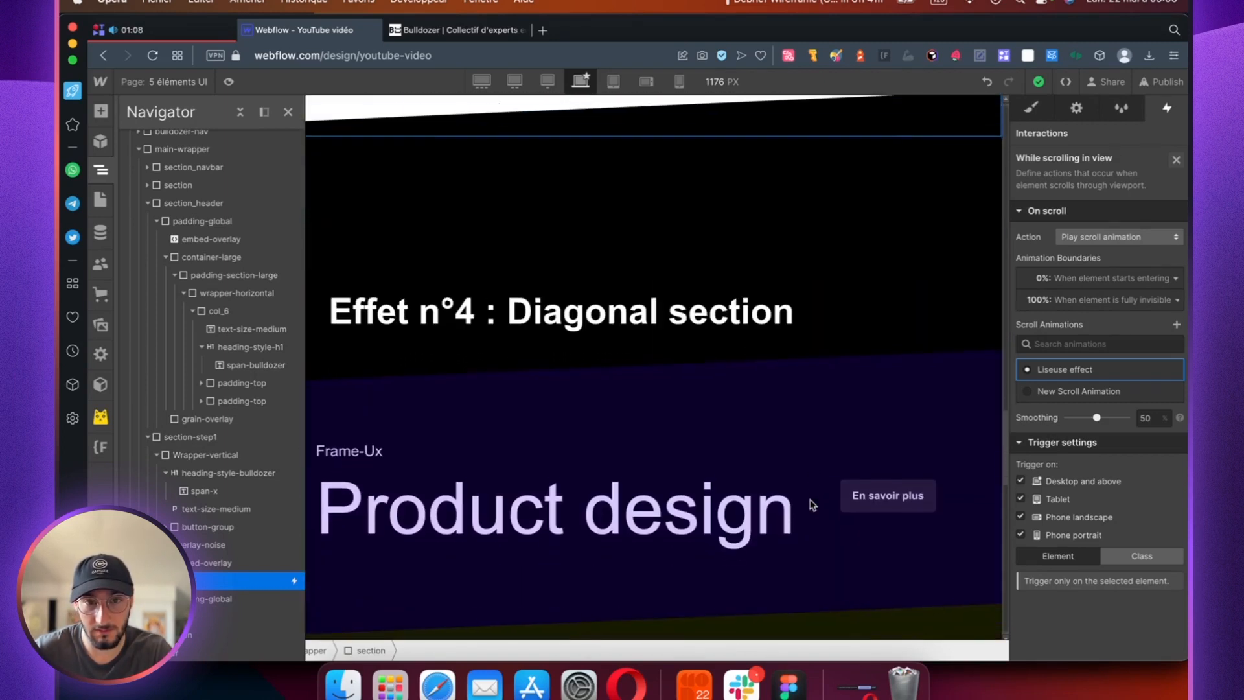
pyautogui.scroll(8, 805, 507)
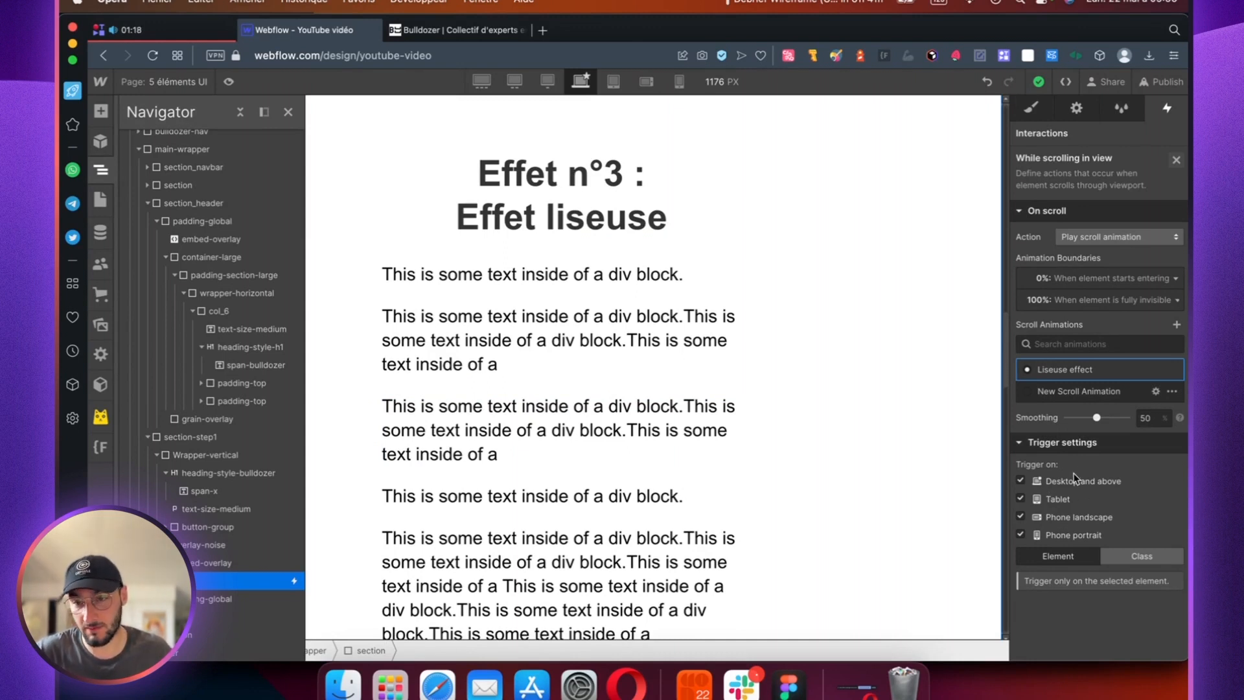
pyautogui.click(1146, 418)
pyautogui.write('80')
pyautogui.click(1078, 368)
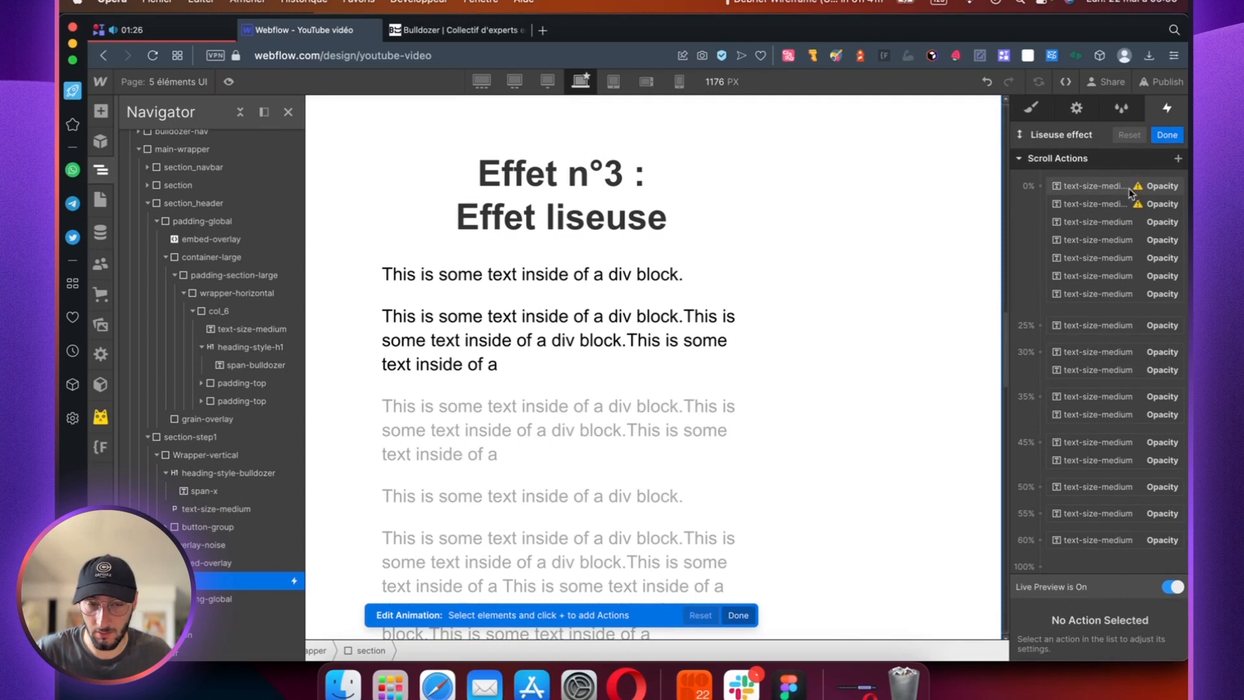
# Step: Add an Opacity scroll action of 100% at the 0% keyframe for the first paragraph under the "Effet liseuse" heading
pyautogui.scroll(1, 751, 248)
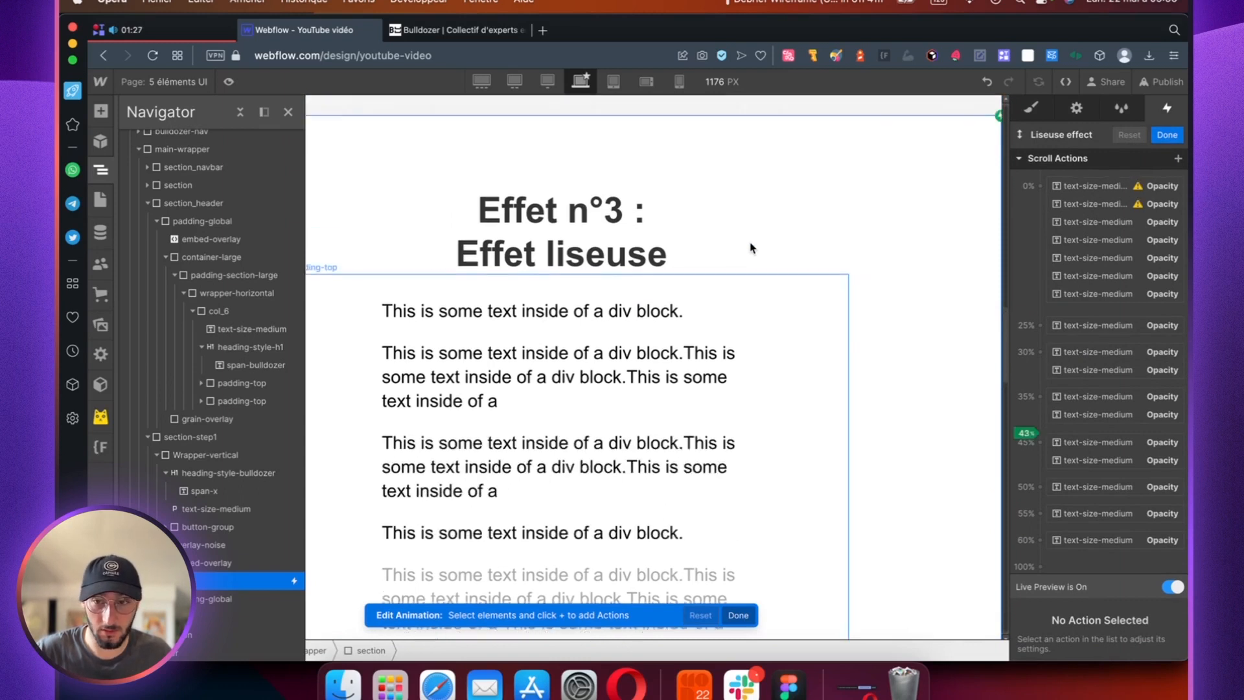
pyautogui.click(513, 333)
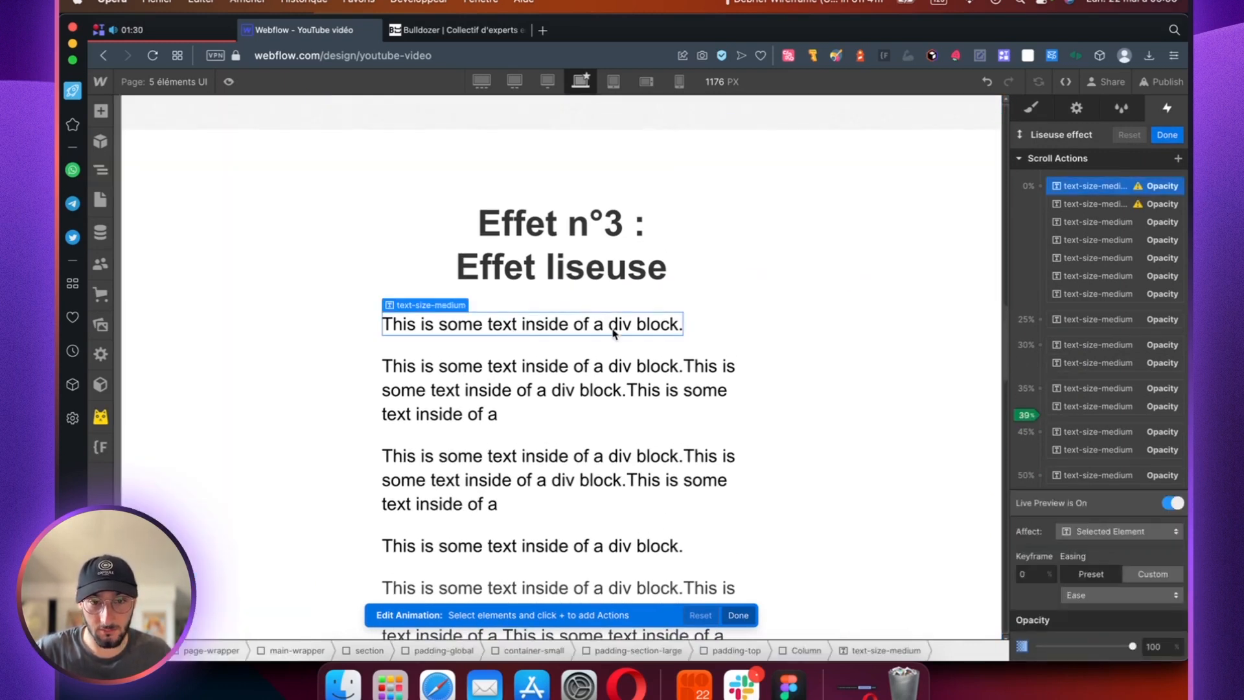
pyautogui.click(1177, 159)
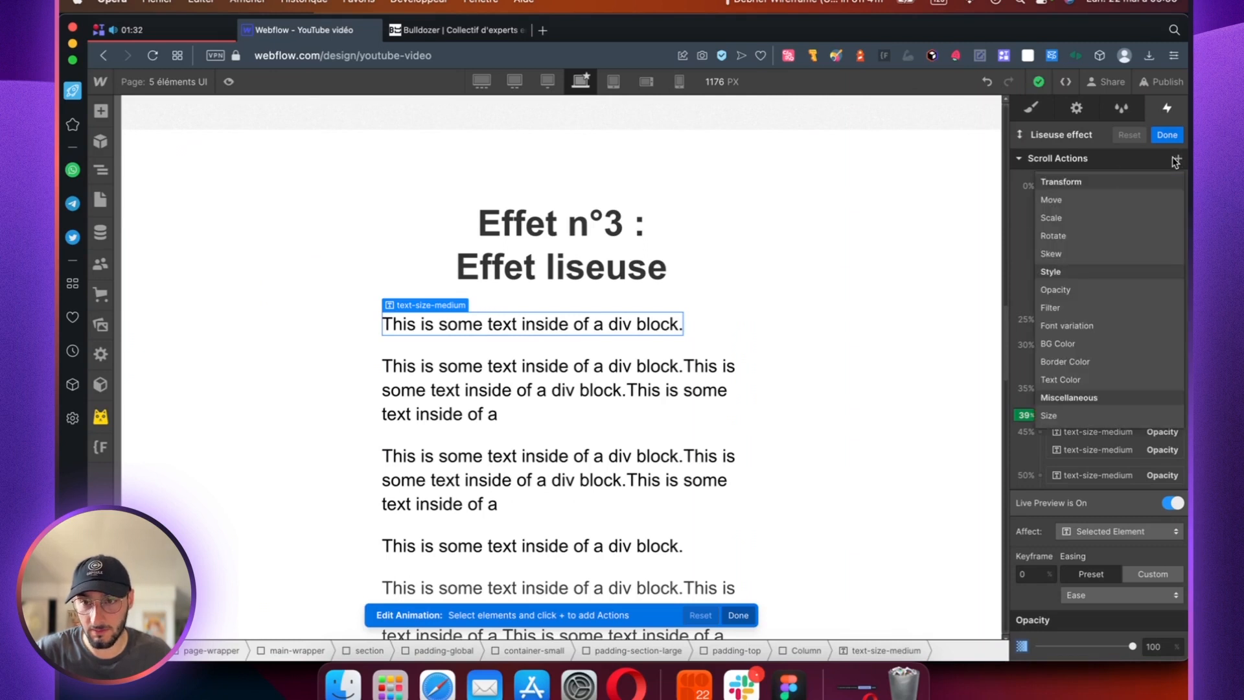
pyautogui.click(1061, 289)
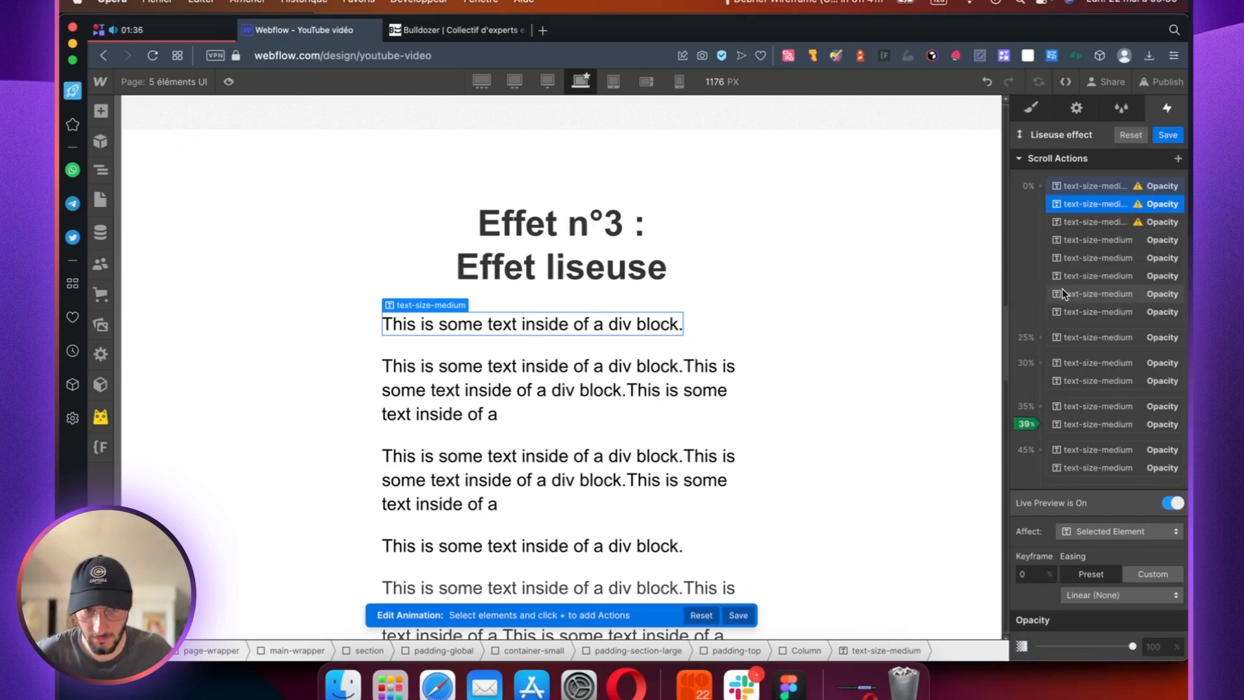
pyautogui.click(1132, 647)
pyautogui.moveTo(1166, 646); pyautogui.dragTo(1133, 647)
pyautogui.click(1028, 574)
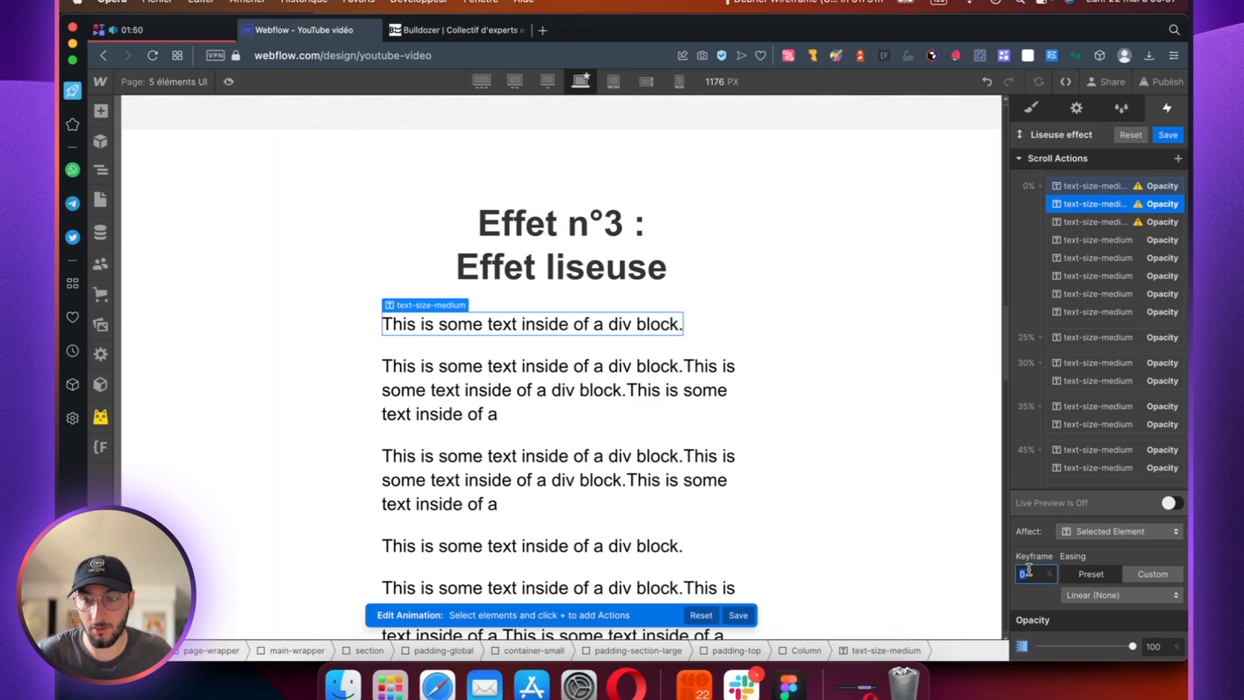
# Step: Turn on Live Preview and check how the paragraphs' opacity follows the Liseuse effect keyframes on scroll
pyautogui.scroll(-2, 1075, 403)
pyautogui.scroll(-5, 685, 380)
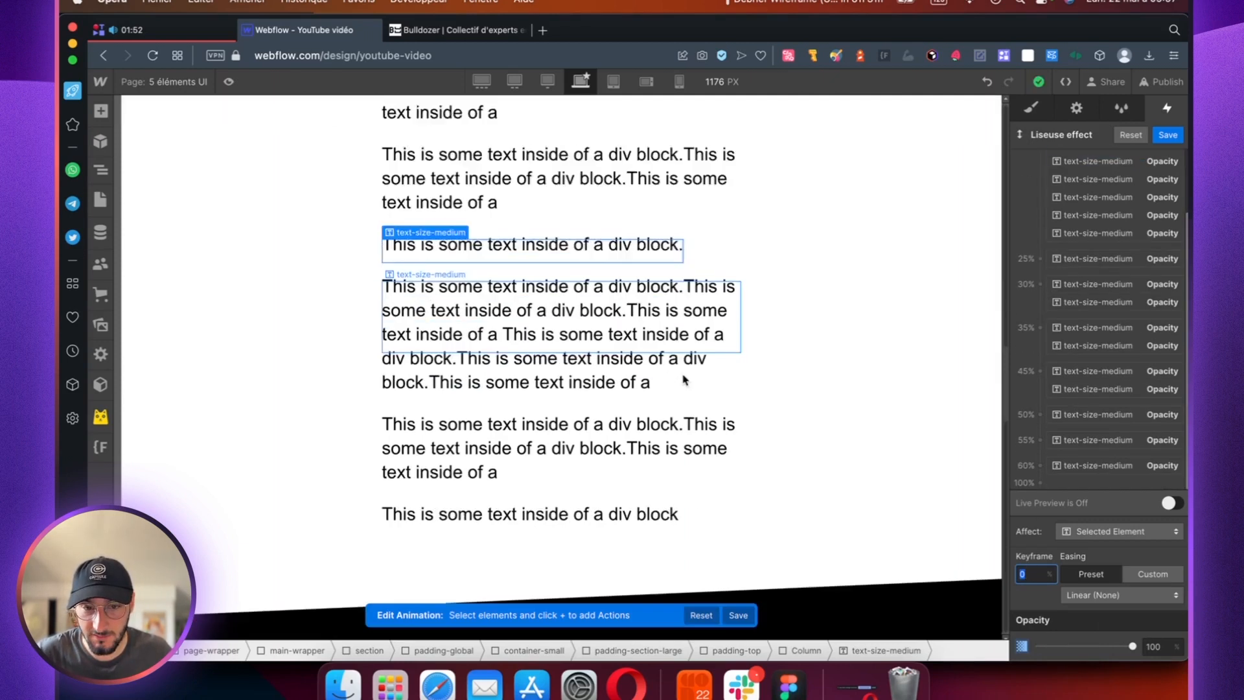
pyautogui.scroll(-6, 686, 380)
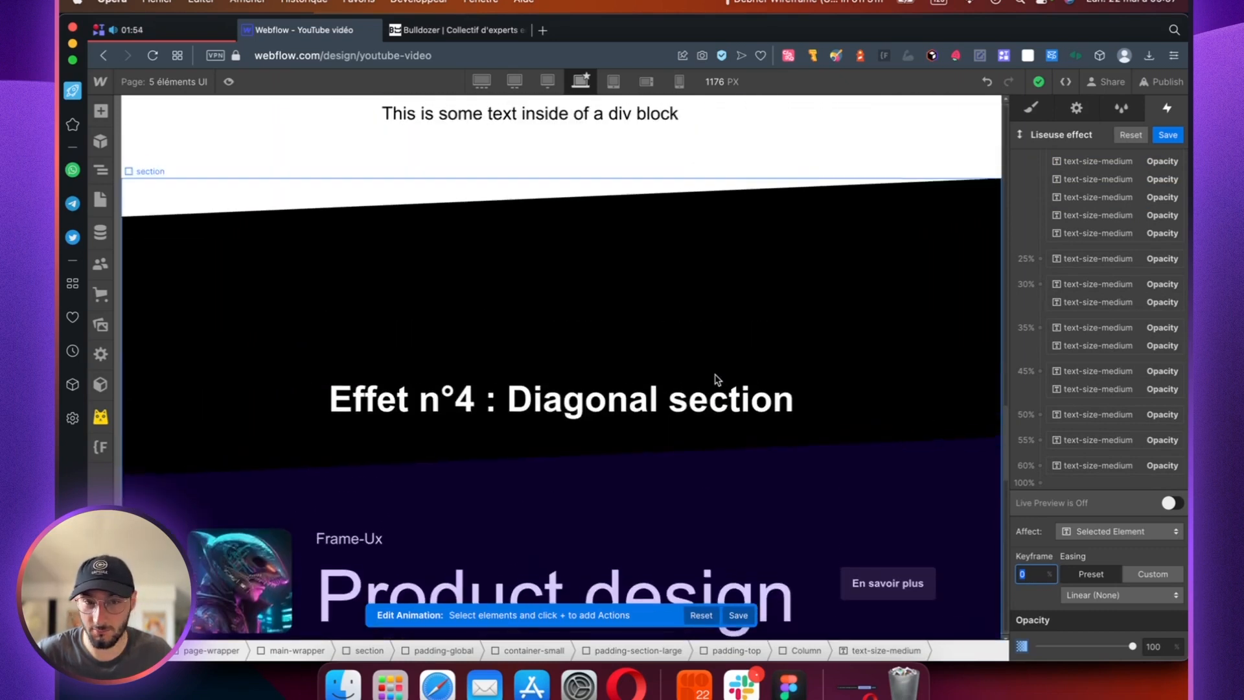
pyautogui.scroll(10, 721, 374)
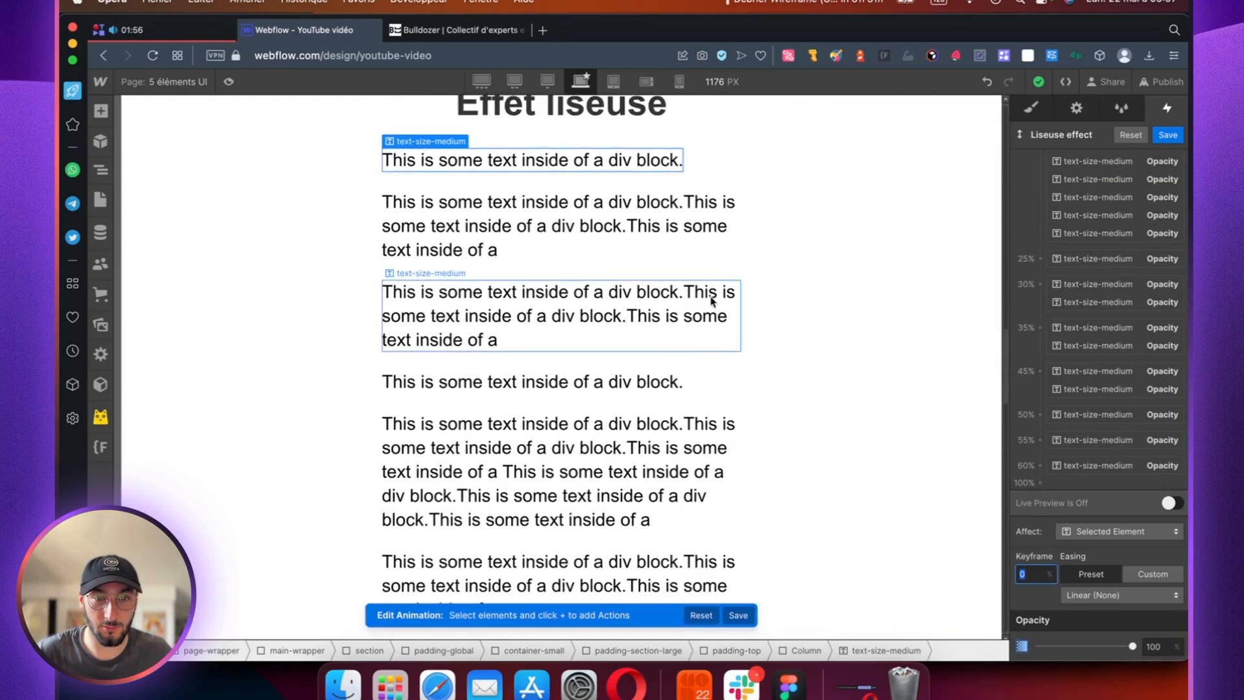
pyautogui.click(1171, 503)
pyautogui.scroll(-1, 690, 228)
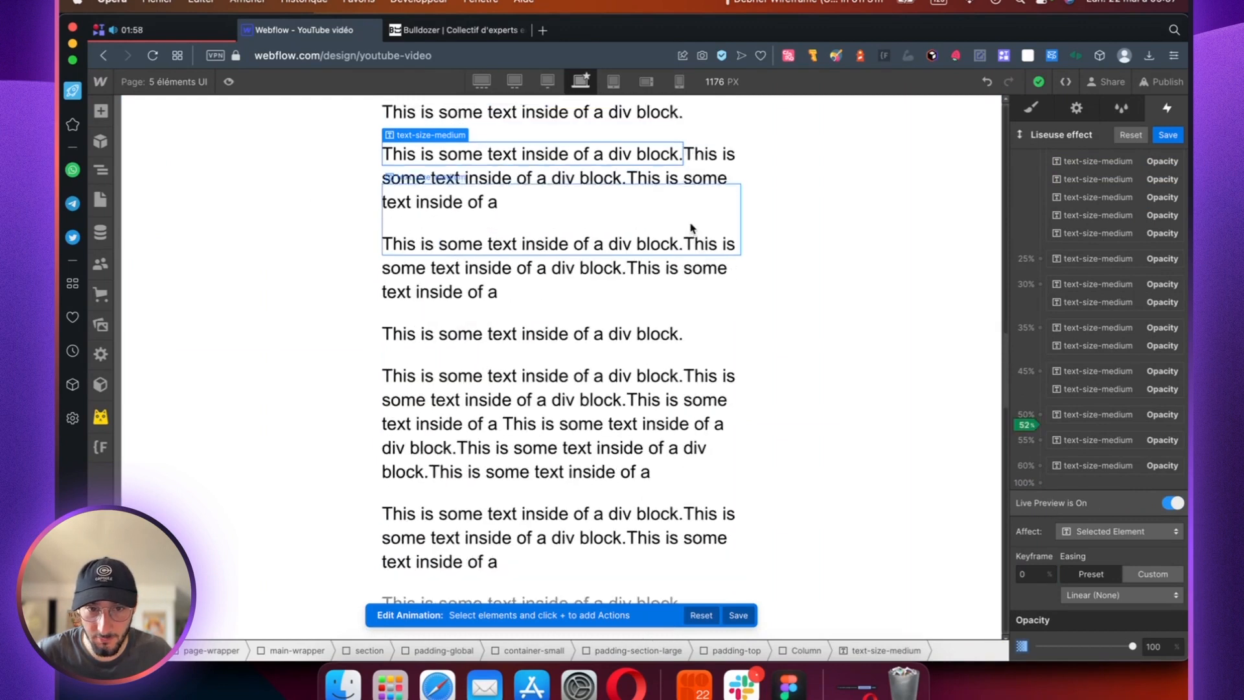
pyautogui.scroll(-3, 690, 228)
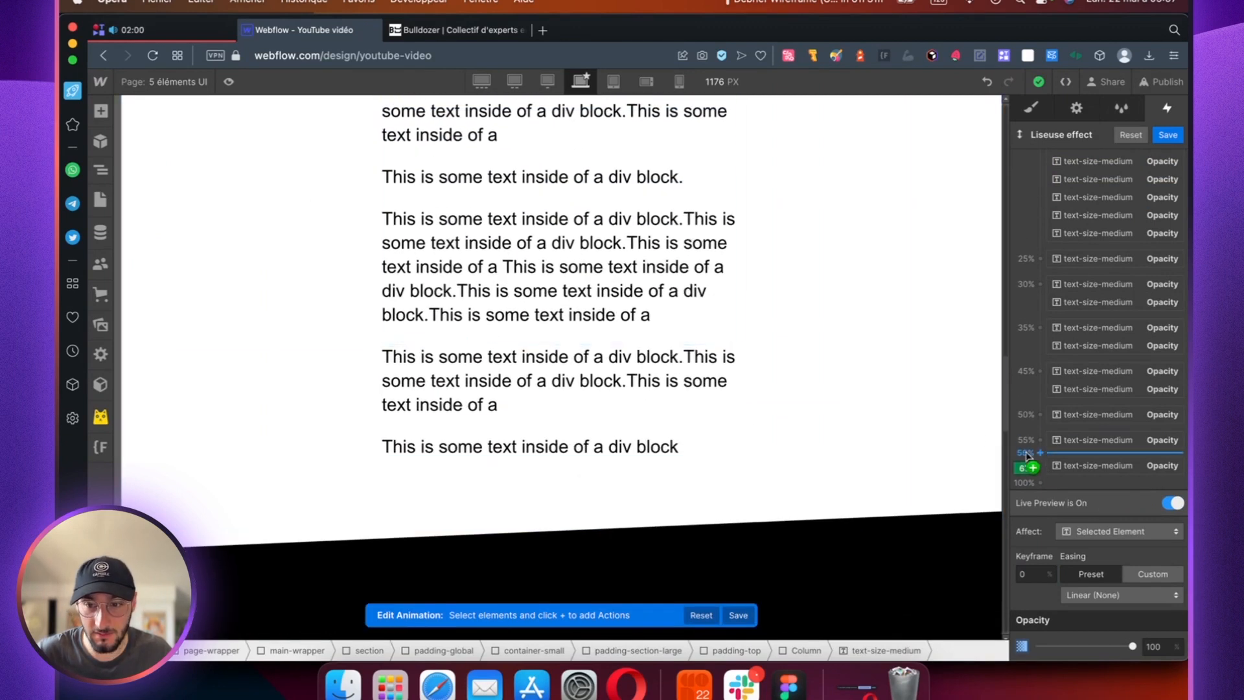
# Step: Delete the duplicate 0% Opacity action of the first paragraph under the "Effet liseuse" heading
pyautogui.scroll(3, 644, 430)
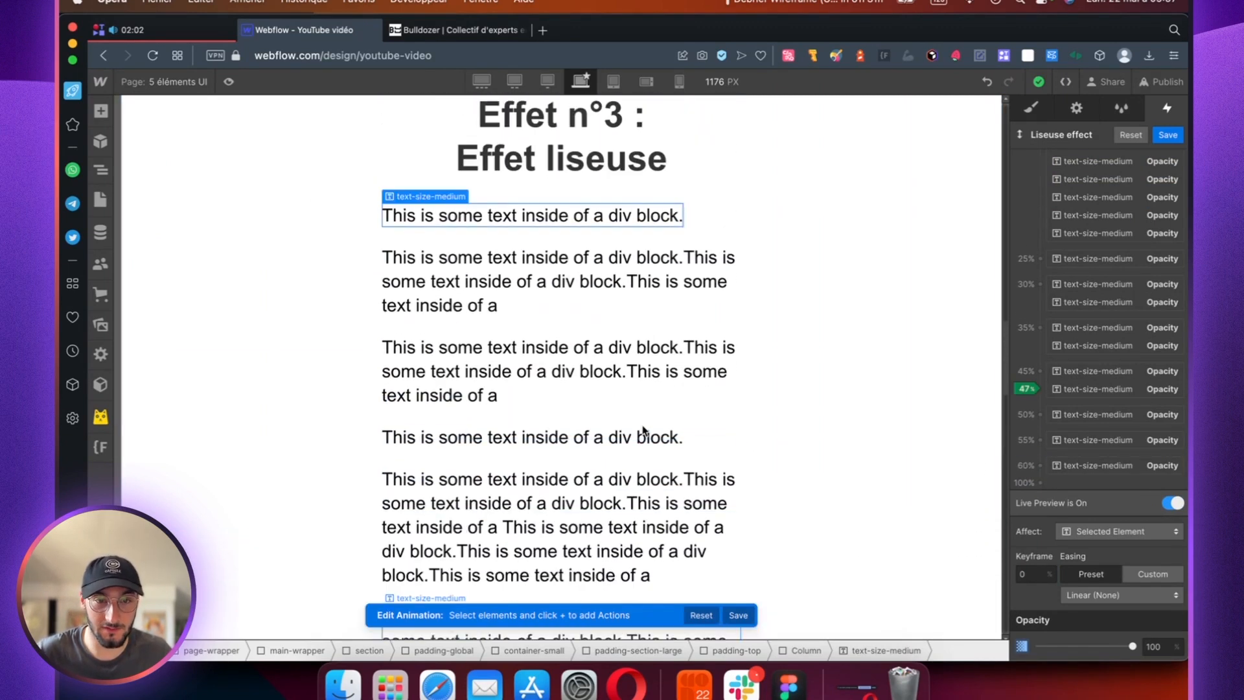
pyautogui.scroll(2, 644, 430)
pyautogui.scroll(2, 1098, 258)
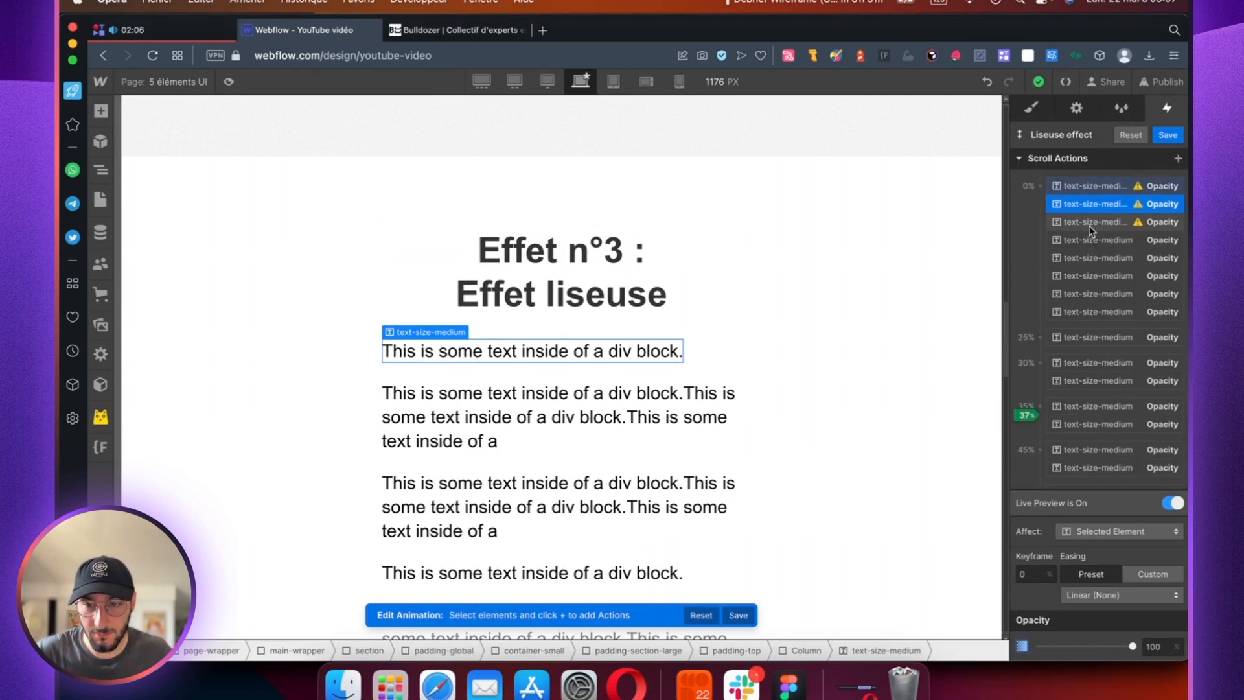
pyautogui.click(1104, 222)
pyautogui.click(1107, 204)
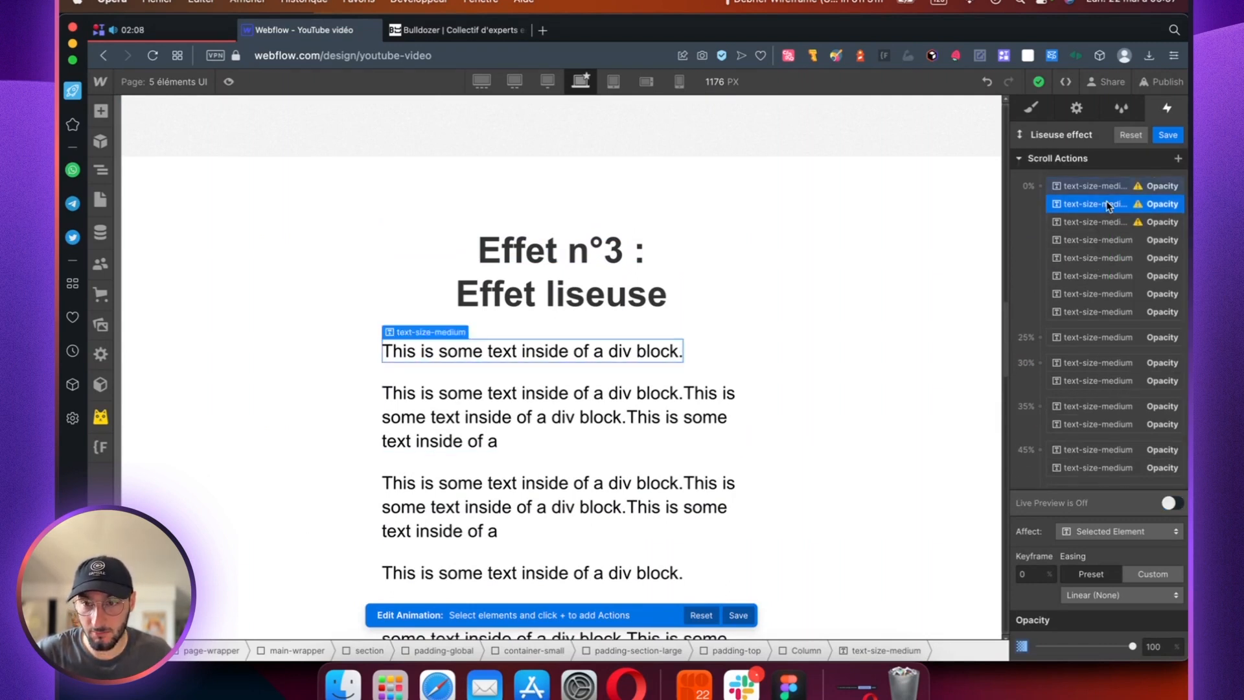
pyautogui.press('BackSpace')
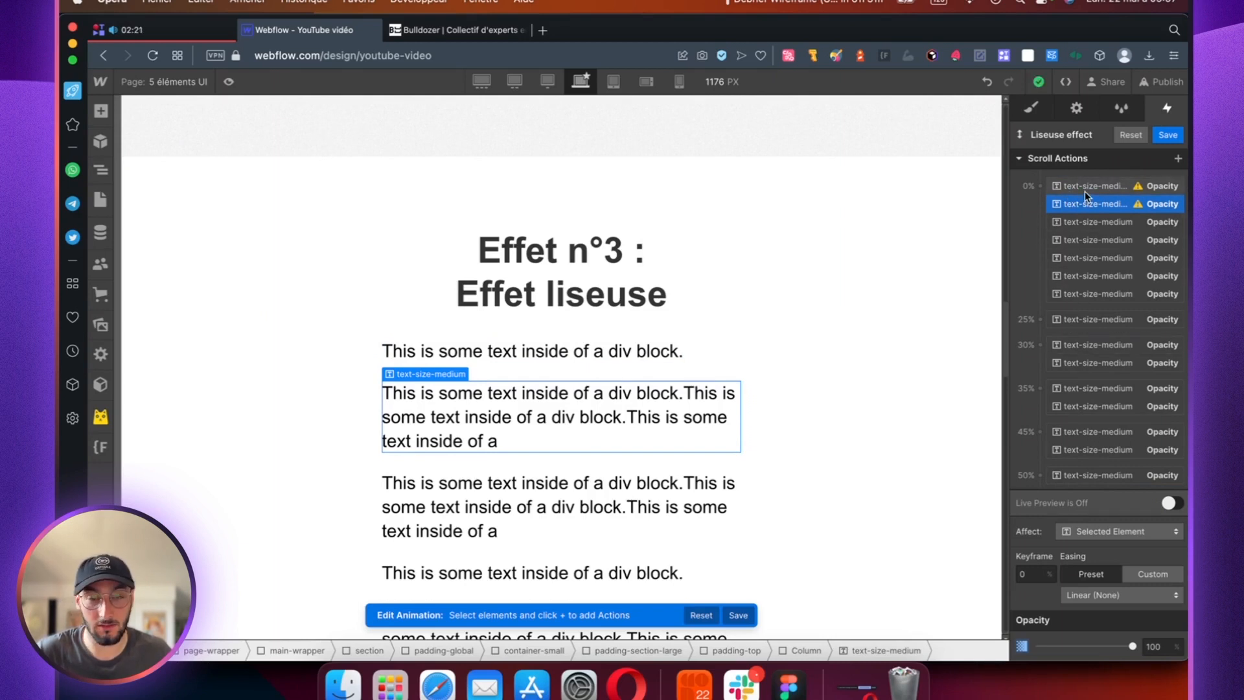
# Step: Review the 0% keyframe's Opacity actions one by one, checking the paragraph and opacity value each one affects
pyautogui.click(1092, 222)
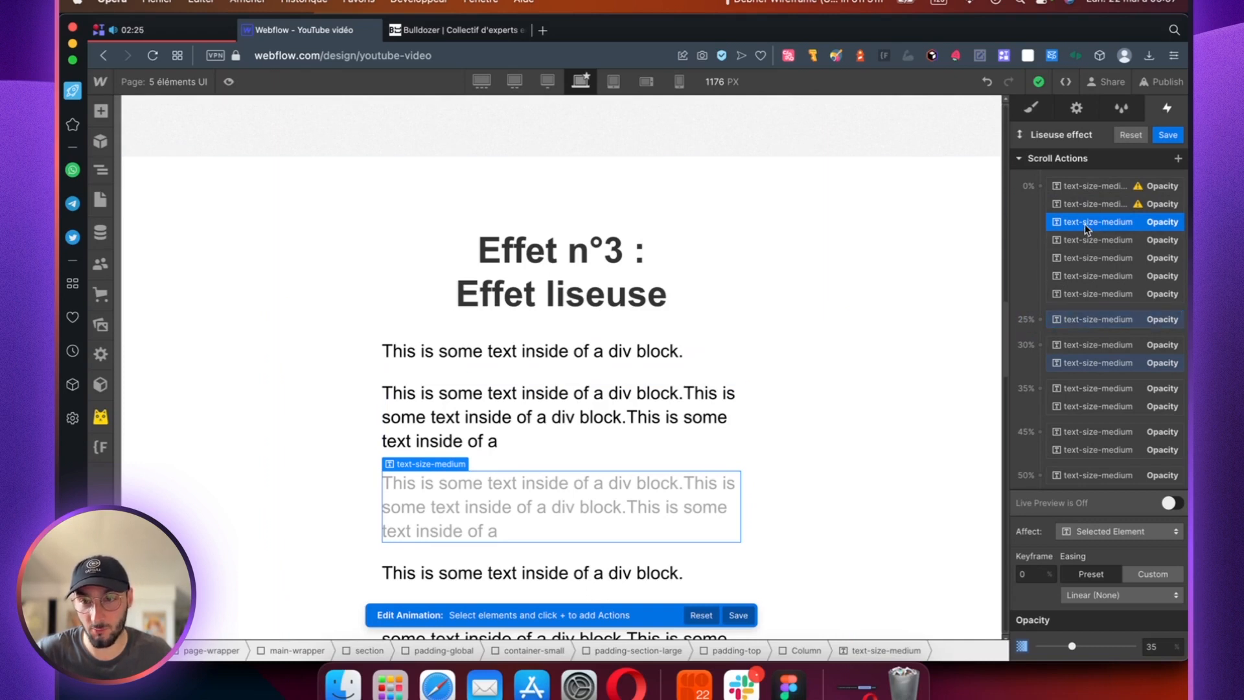
pyautogui.click(1092, 188)
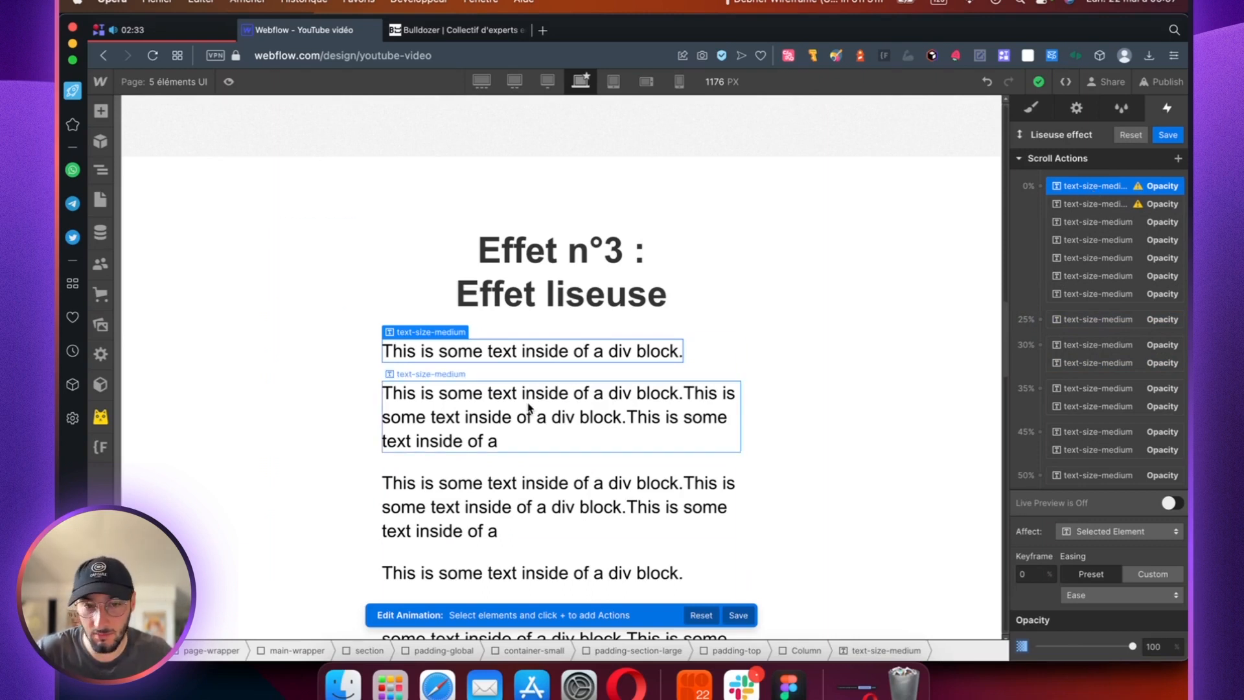
pyautogui.click(1080, 208)
pyautogui.click(1073, 187)
pyautogui.click(1078, 203)
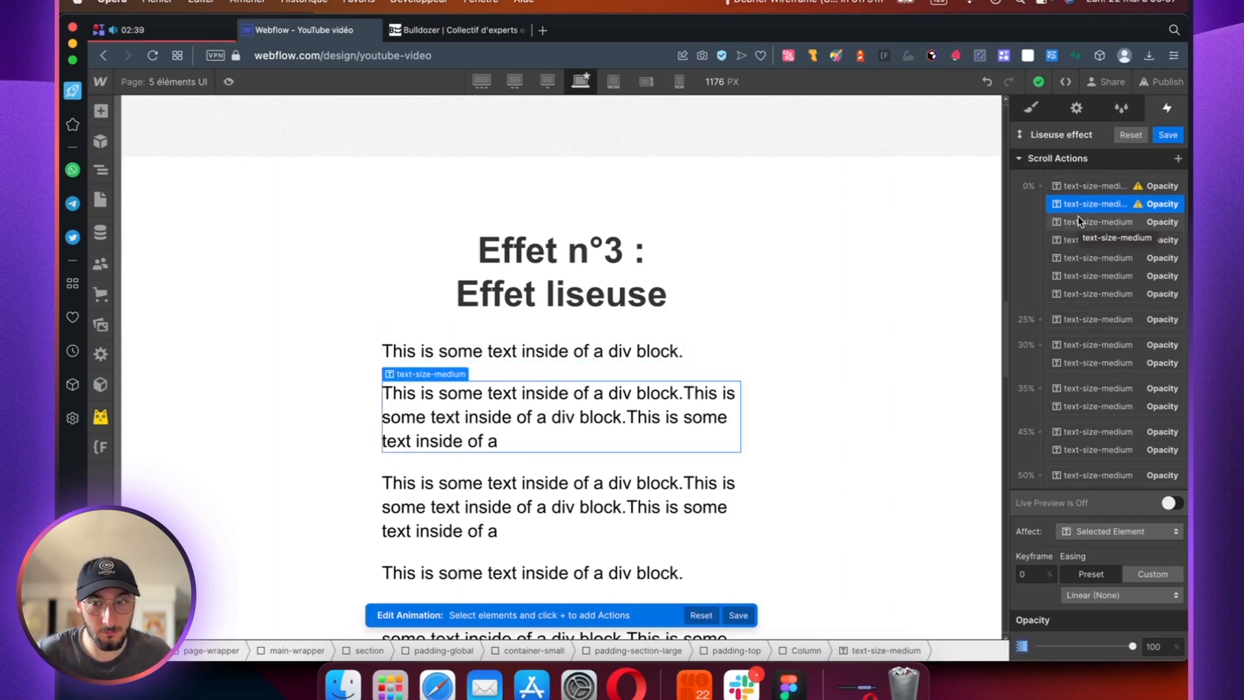
pyautogui.click(1078, 221)
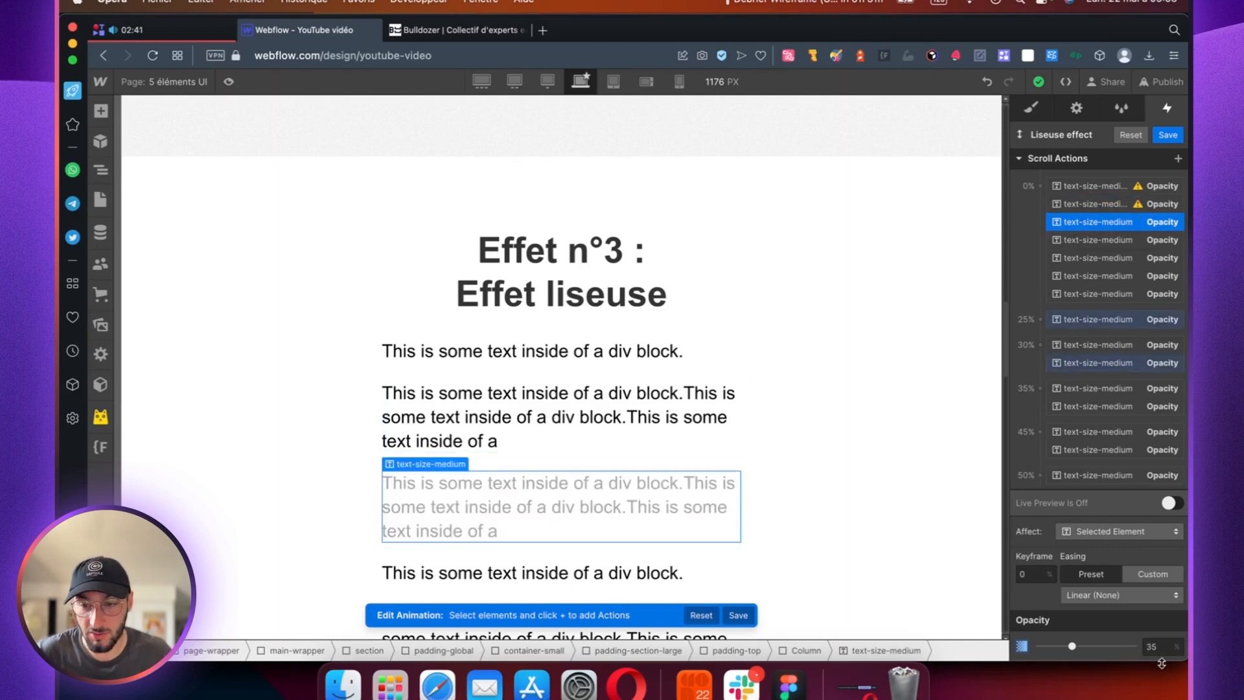
pyautogui.click(1091, 239)
pyautogui.click(1077, 258)
pyautogui.click(1074, 276)
pyautogui.click(1074, 294)
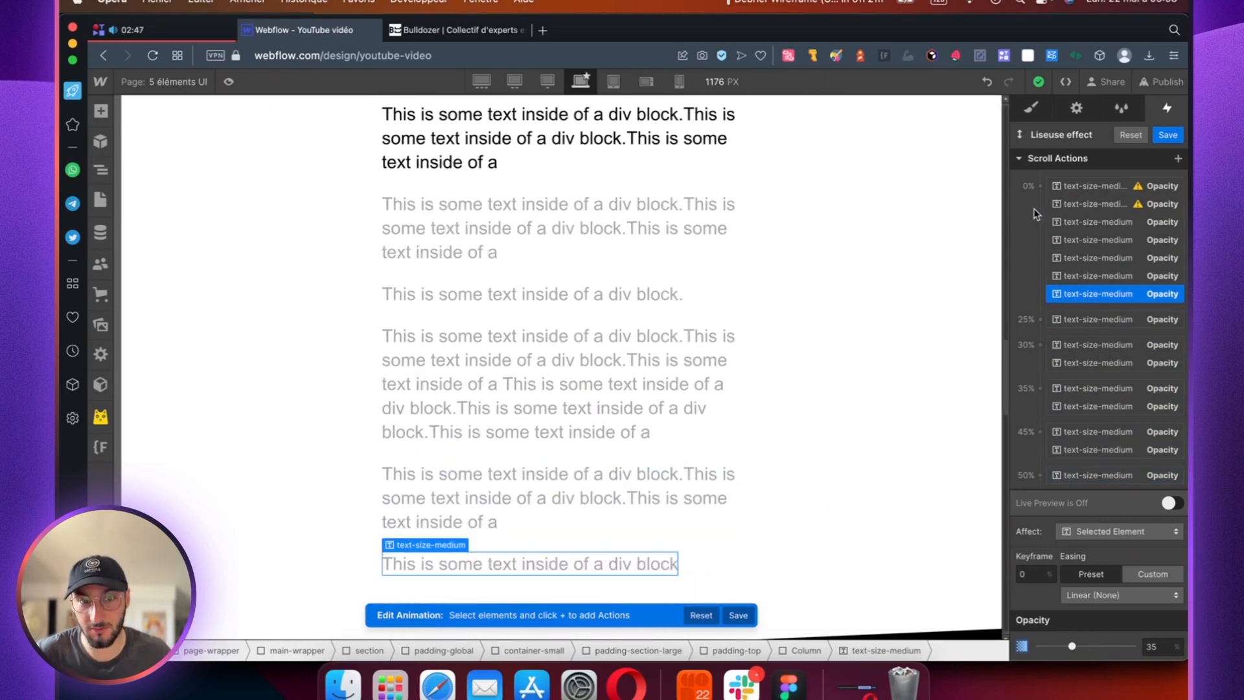
# Step: Examine the third paragraph's Opacity actions at the 25% and 30% keyframes against its scroll position, using Live Preview
pyautogui.scroll(10, 882, 255)
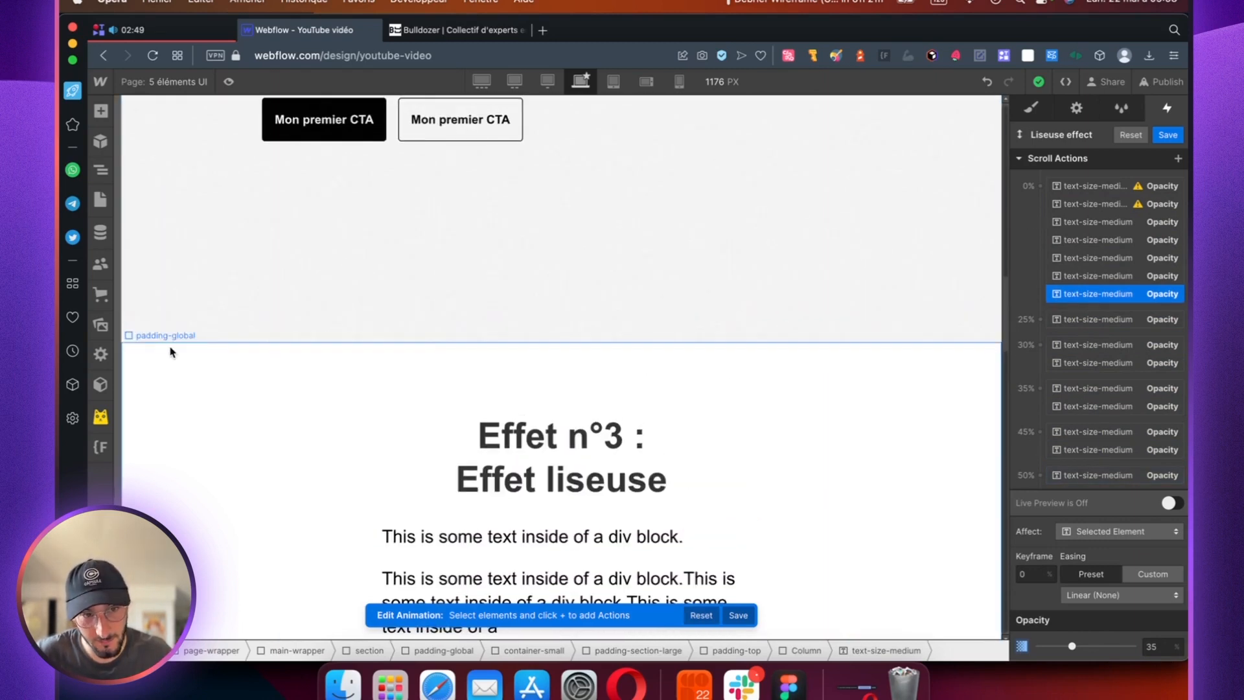
pyautogui.scroll(3, 333, 355)
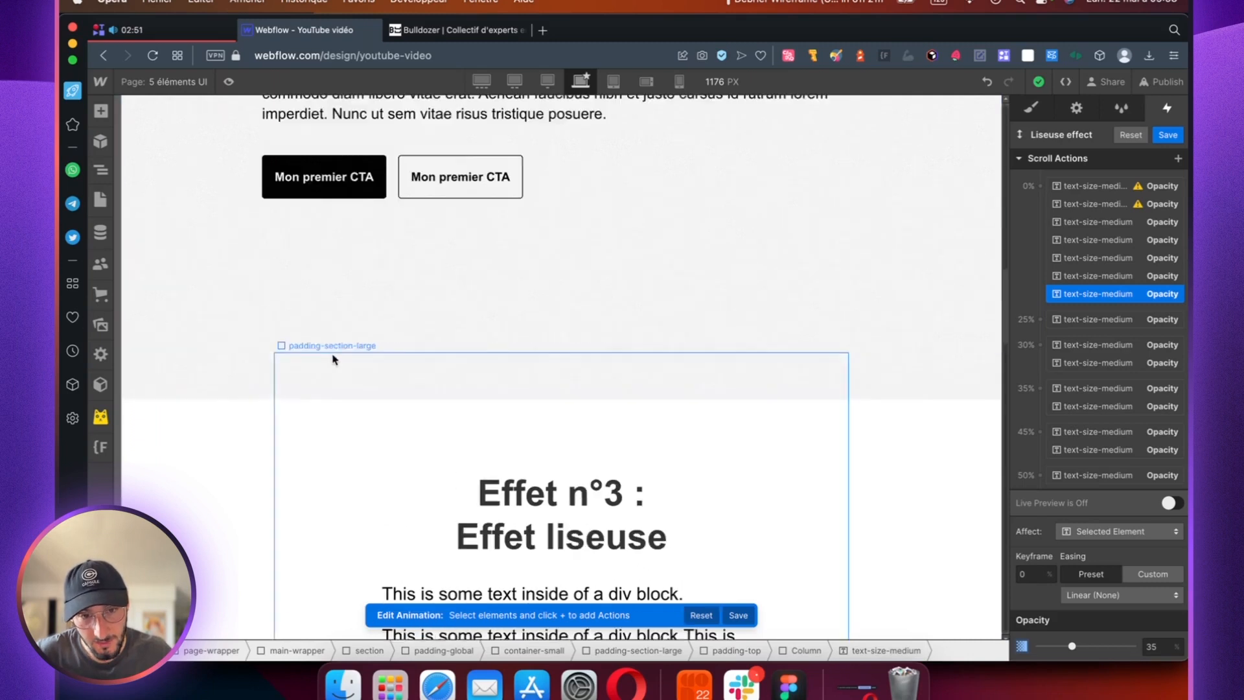
pyautogui.scroll(-3, 348, 360)
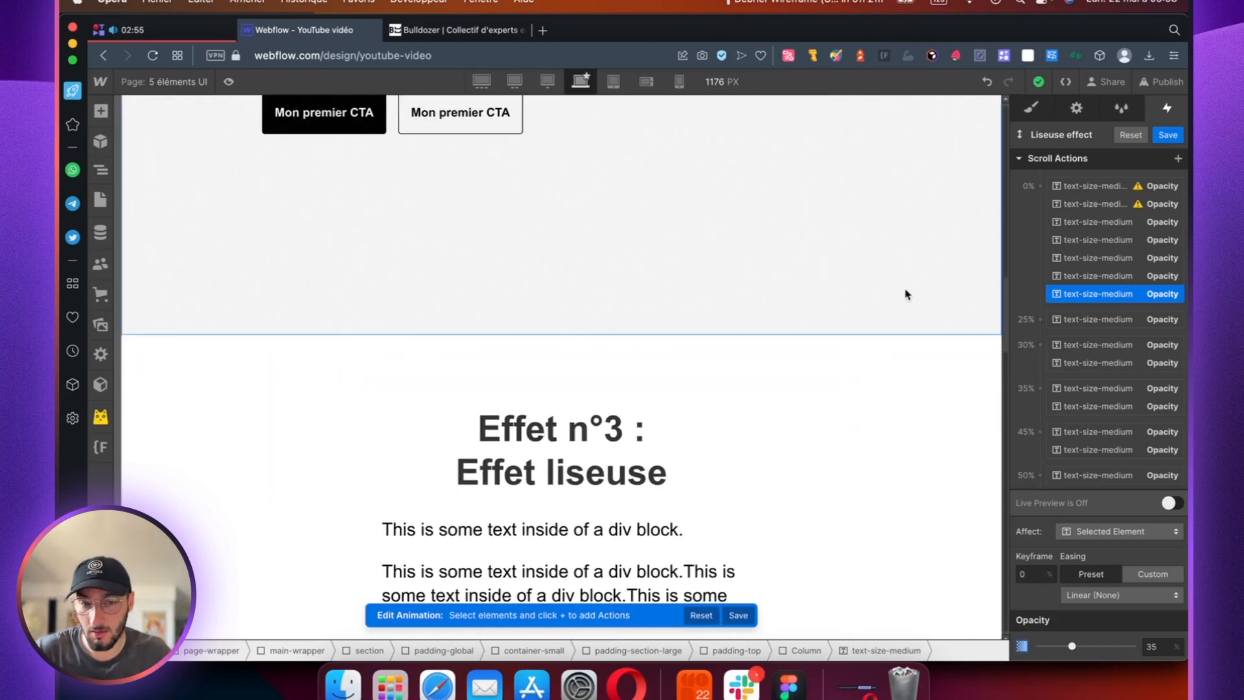
pyautogui.scroll(-3, 789, 277)
pyautogui.scroll(-1, 789, 277)
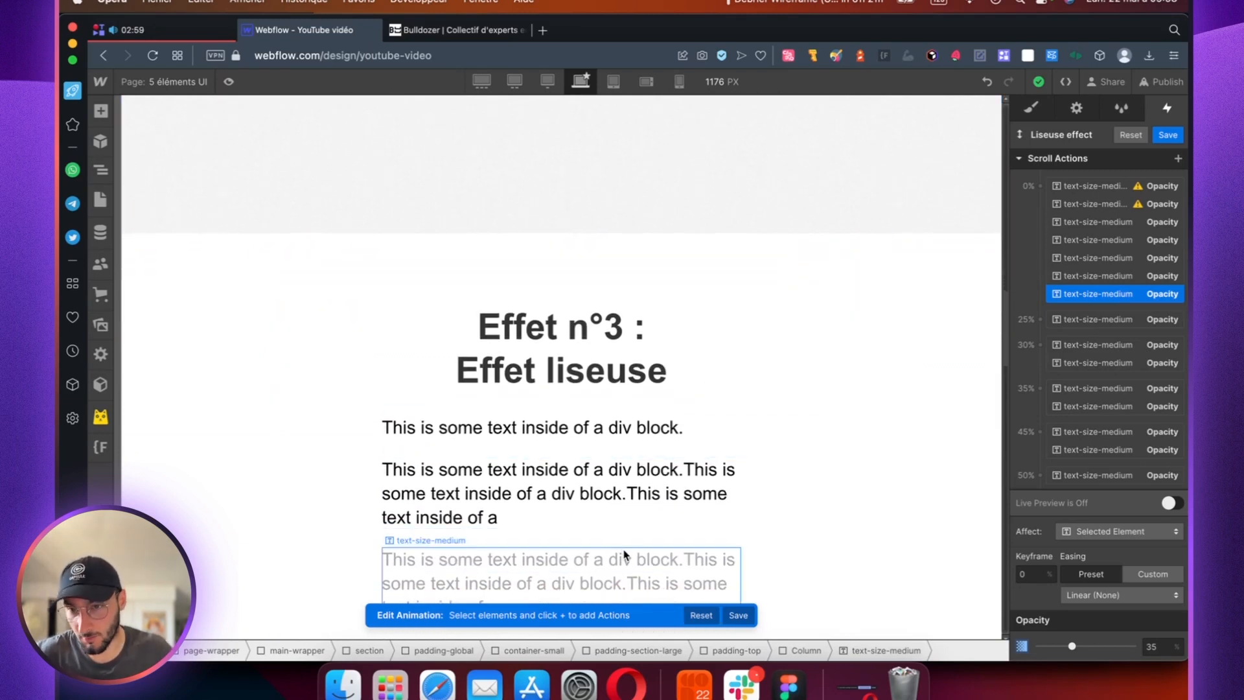
pyautogui.click(1074, 321)
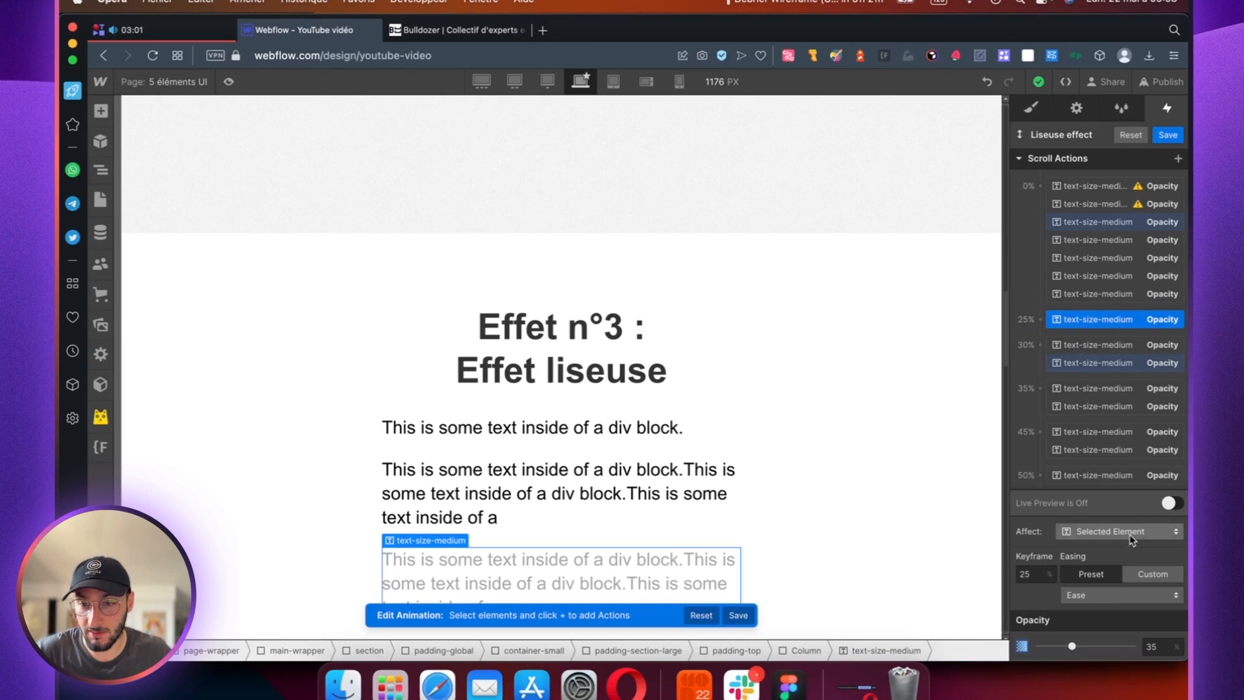
pyautogui.click(1171, 502)
pyautogui.scroll(3, 609, 322)
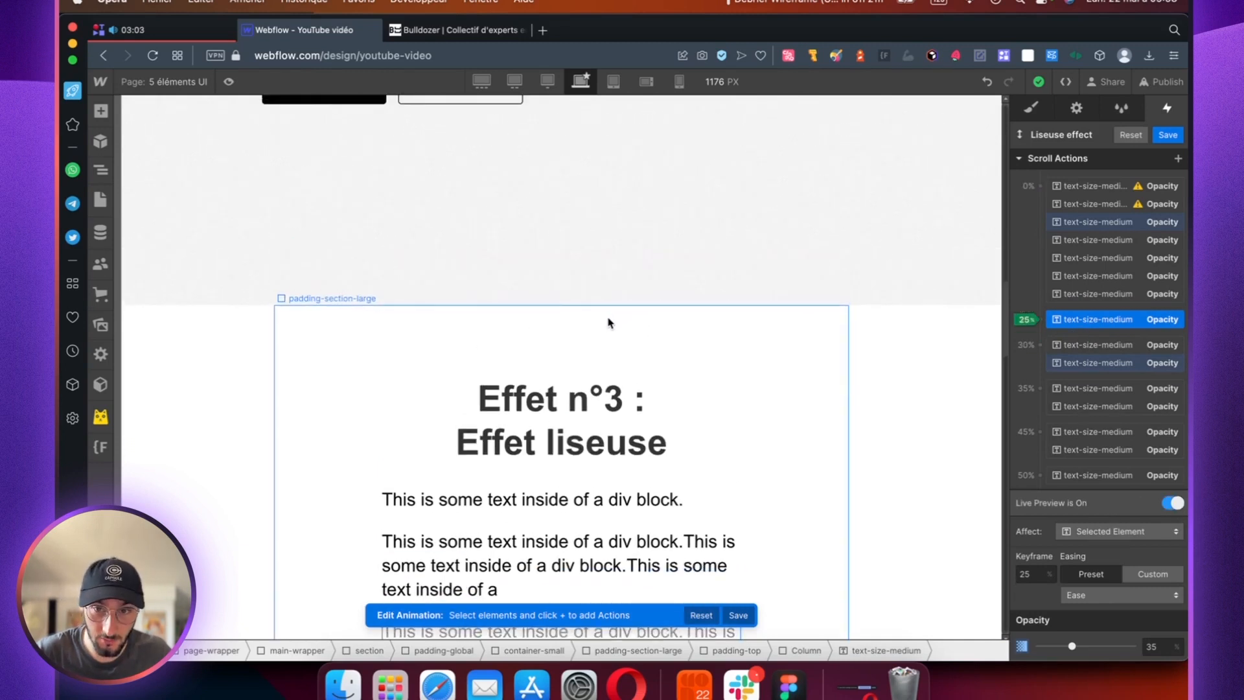
pyautogui.scroll(-1, 608, 324)
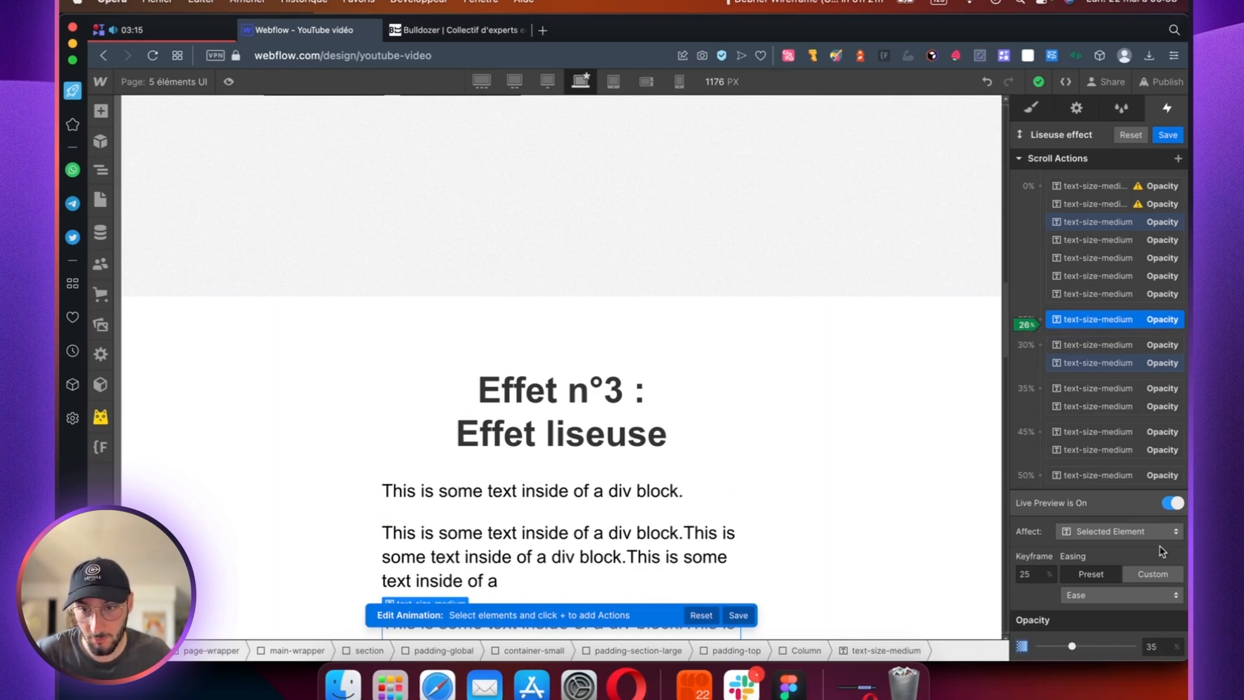
pyautogui.click(1078, 362)
pyautogui.scroll(-1, 708, 441)
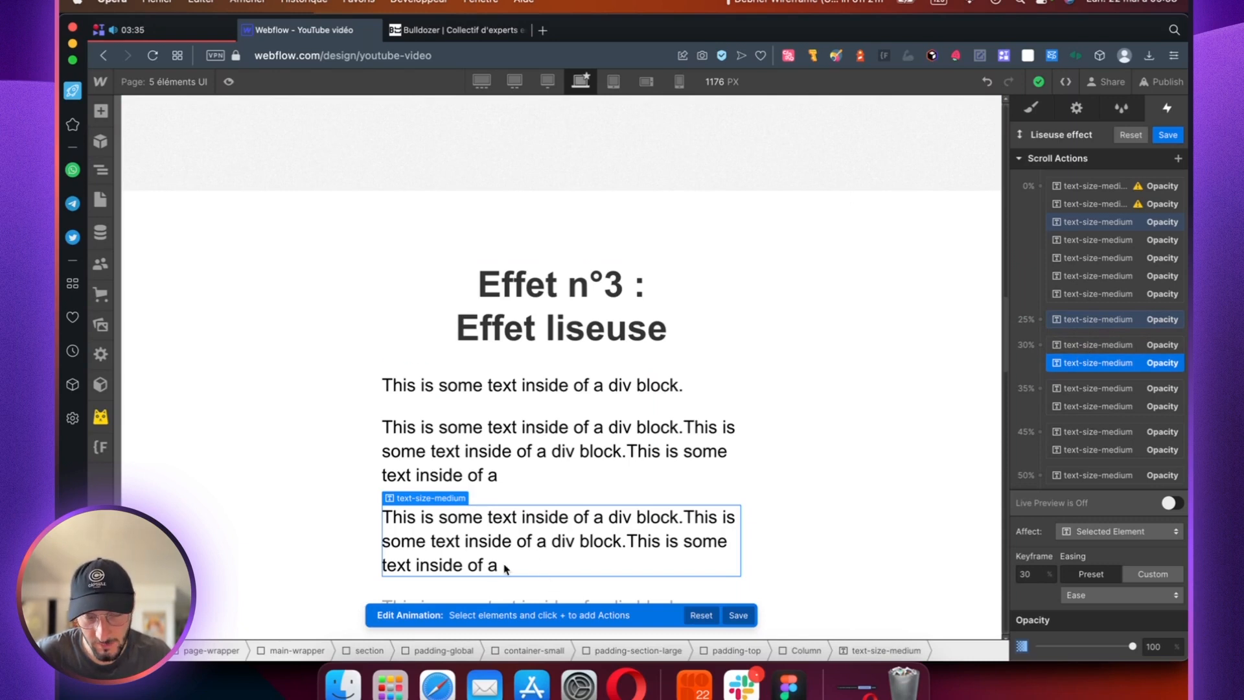
# Step: Inspect the fourth paragraph's 30% Opacity action, keep its easing on Ease, and look over the remaining keyframes
pyautogui.click(1076, 346)
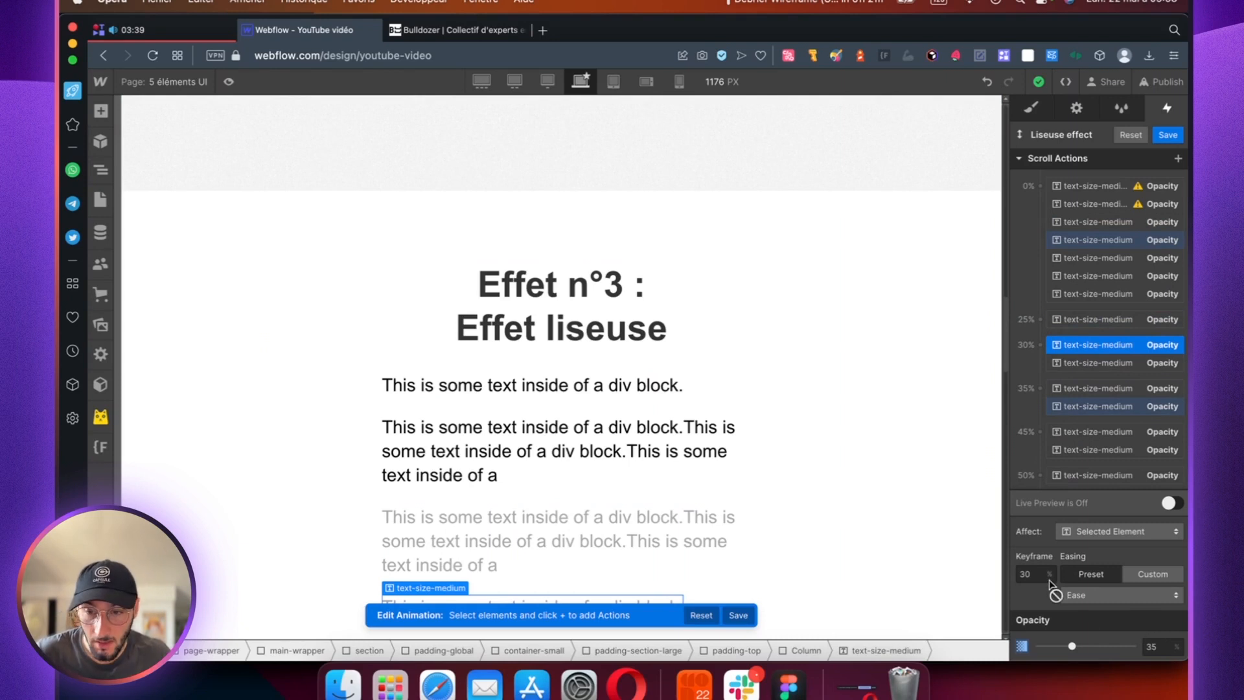
pyautogui.click(1091, 596)
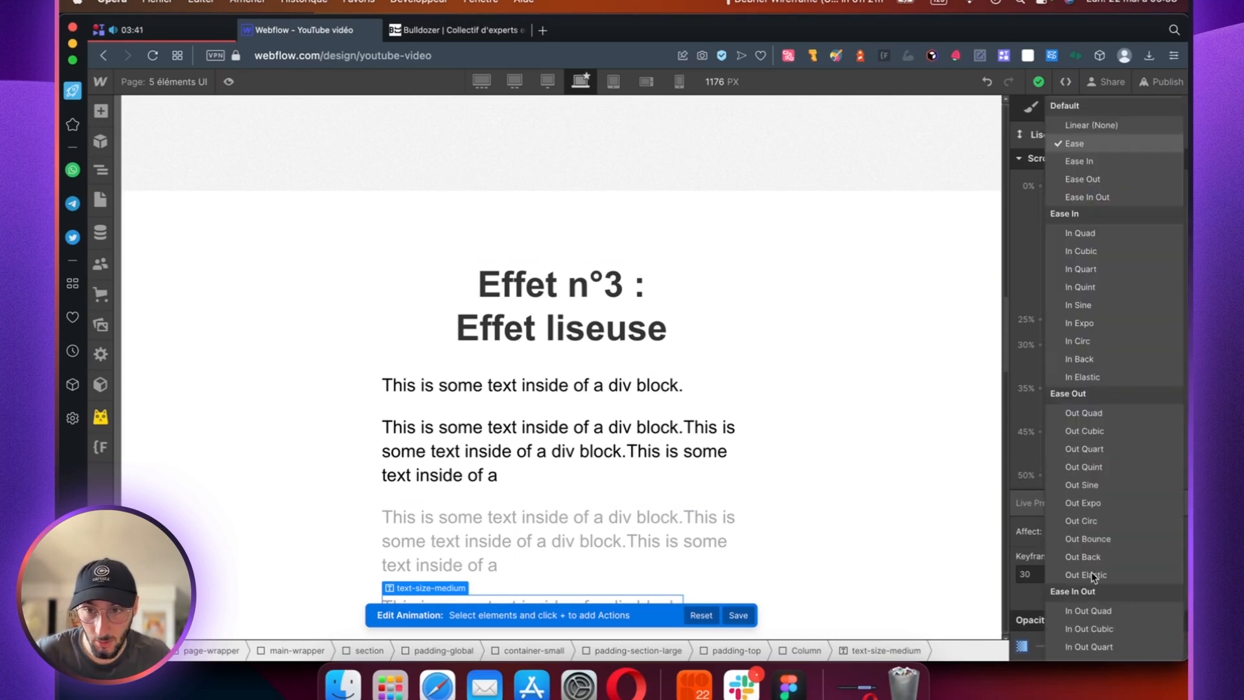
pyautogui.click(1086, 144)
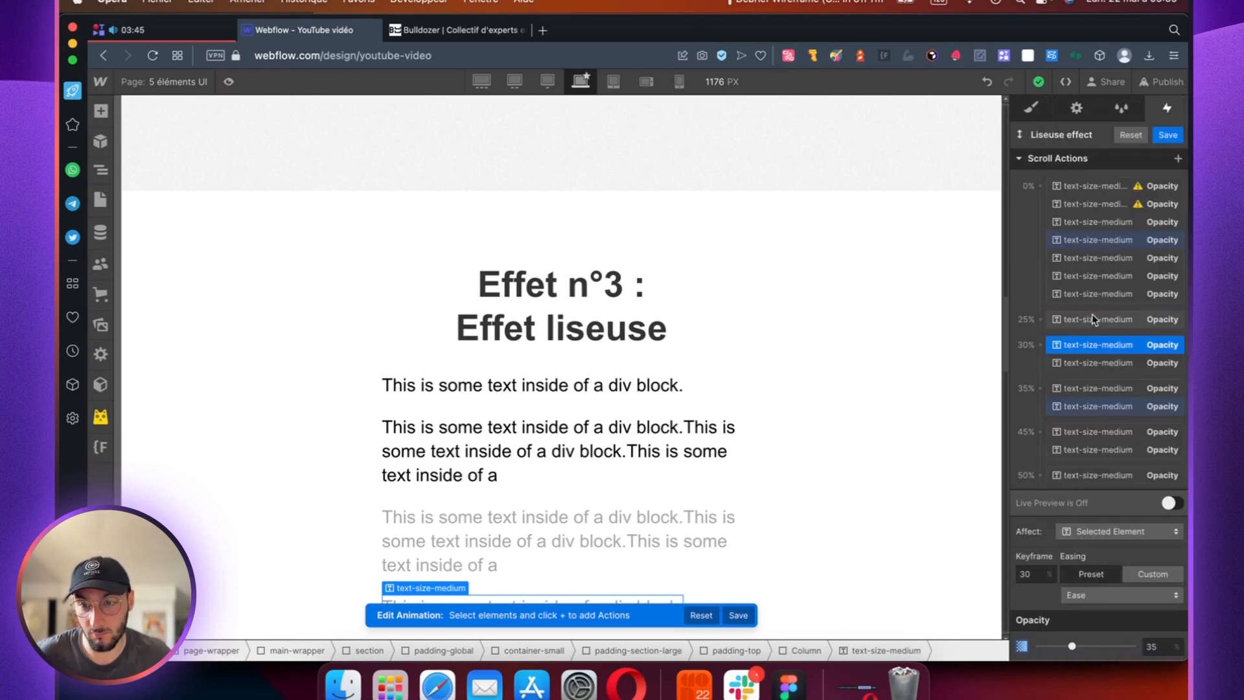
pyautogui.scroll(-2, 1091, 334)
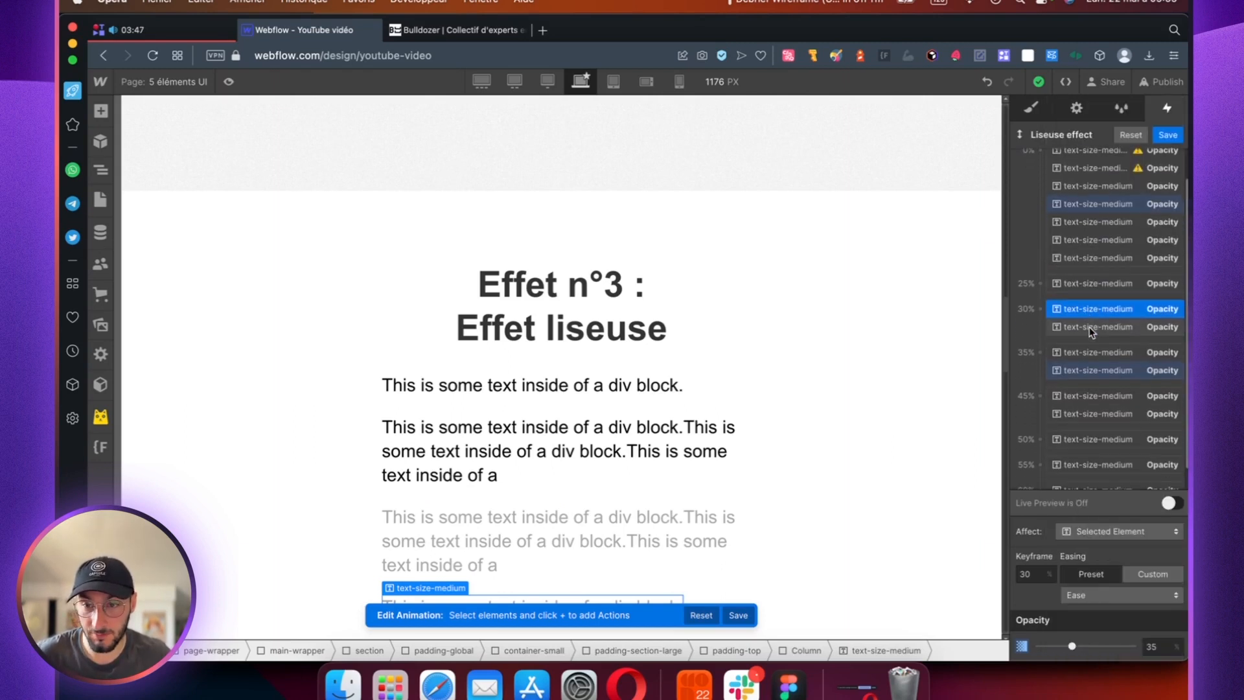
pyautogui.scroll(-1, 1091, 331)
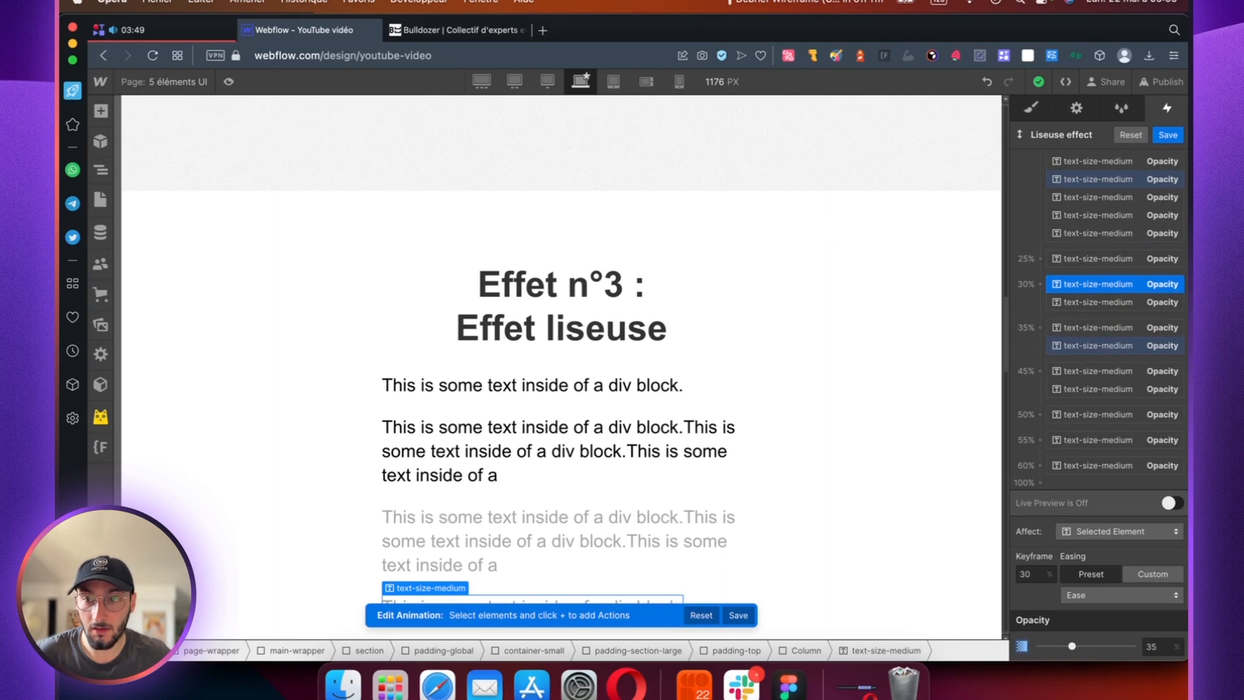
# Step: Check the "Effet n°3" section's scrolling with Live Preview on and save the Liseuse effect animation
pyautogui.click(1170, 503)
pyautogui.scroll(3, 643, 361)
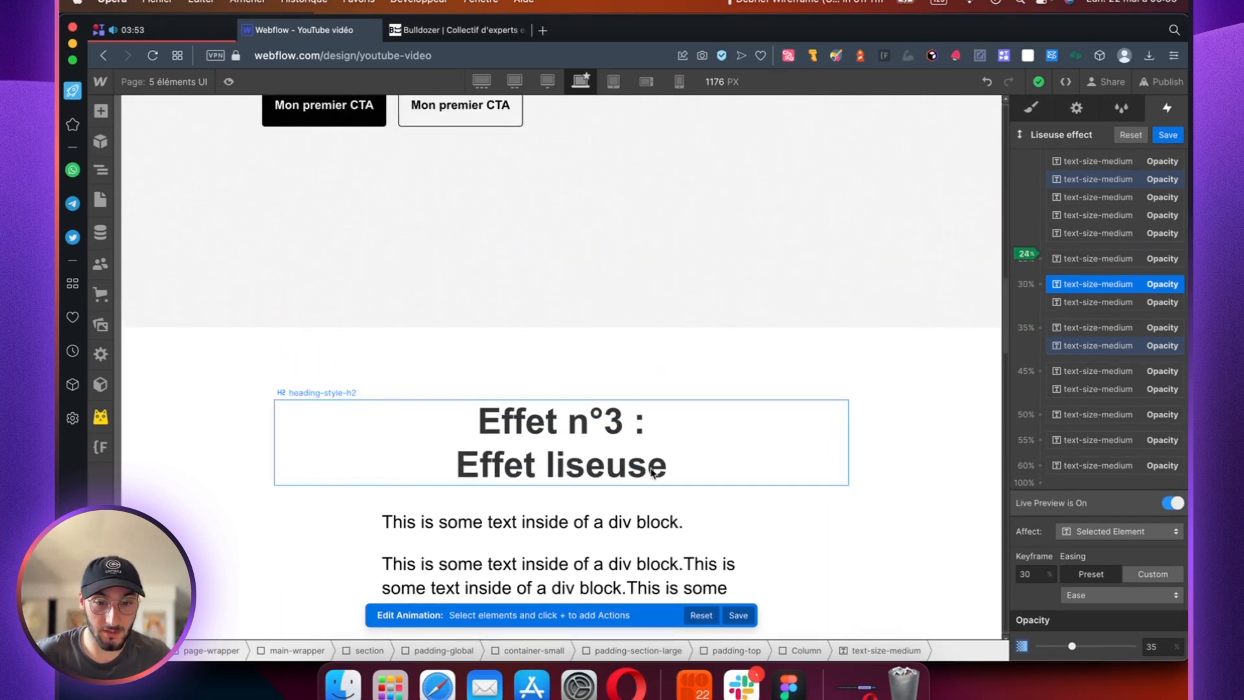
pyautogui.scroll(-4, 593, 570)
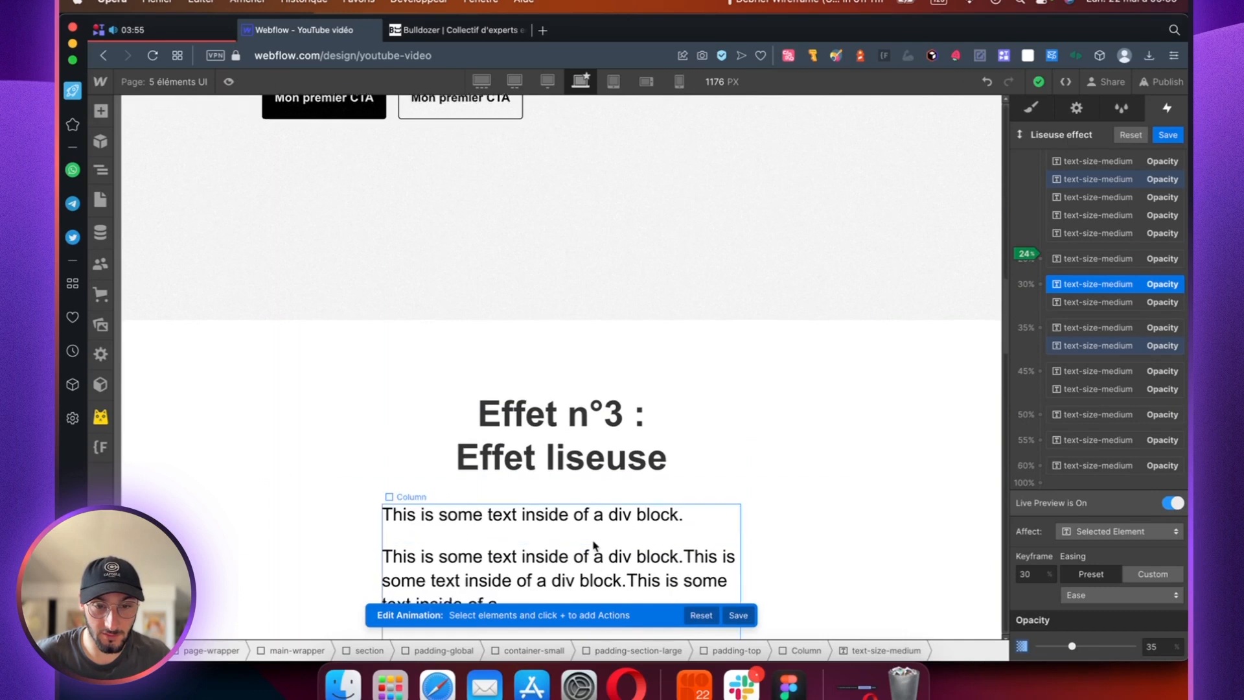
pyautogui.click(1168, 135)
# Step: Preview the page and examine how the "Effet liseuse" paragraphs change opacity while scrolling through the section and back
pyautogui.click(228, 81)
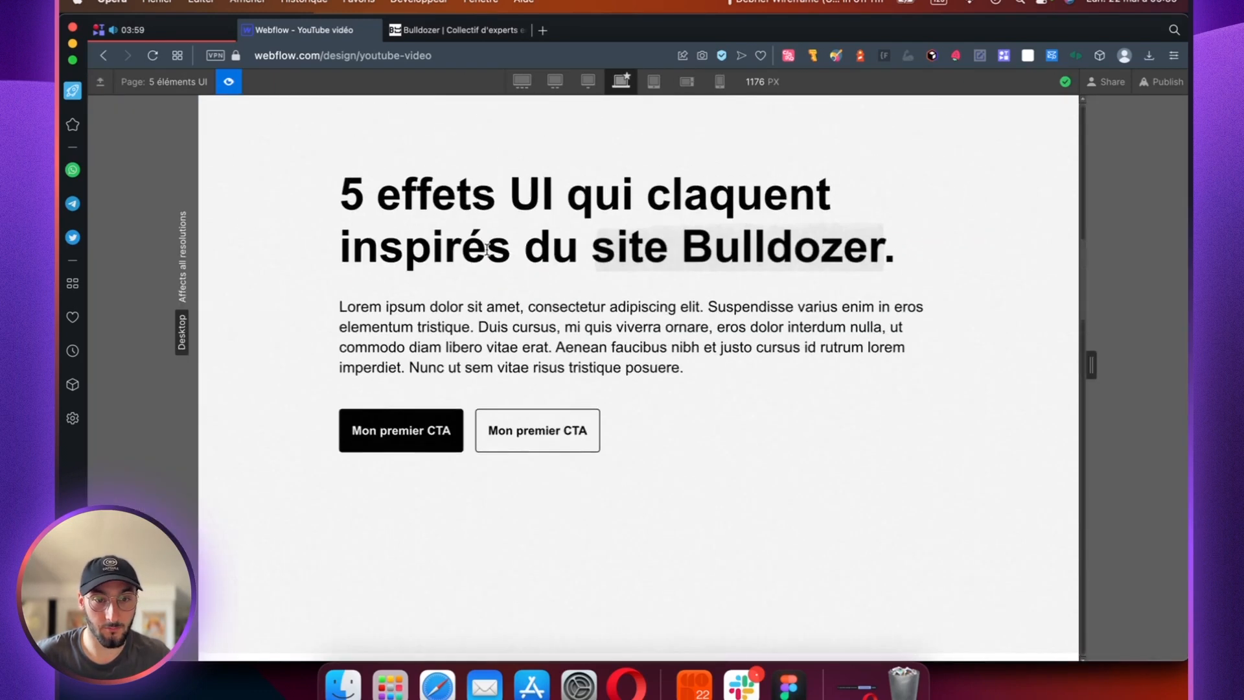
pyautogui.scroll(-3, 487, 250)
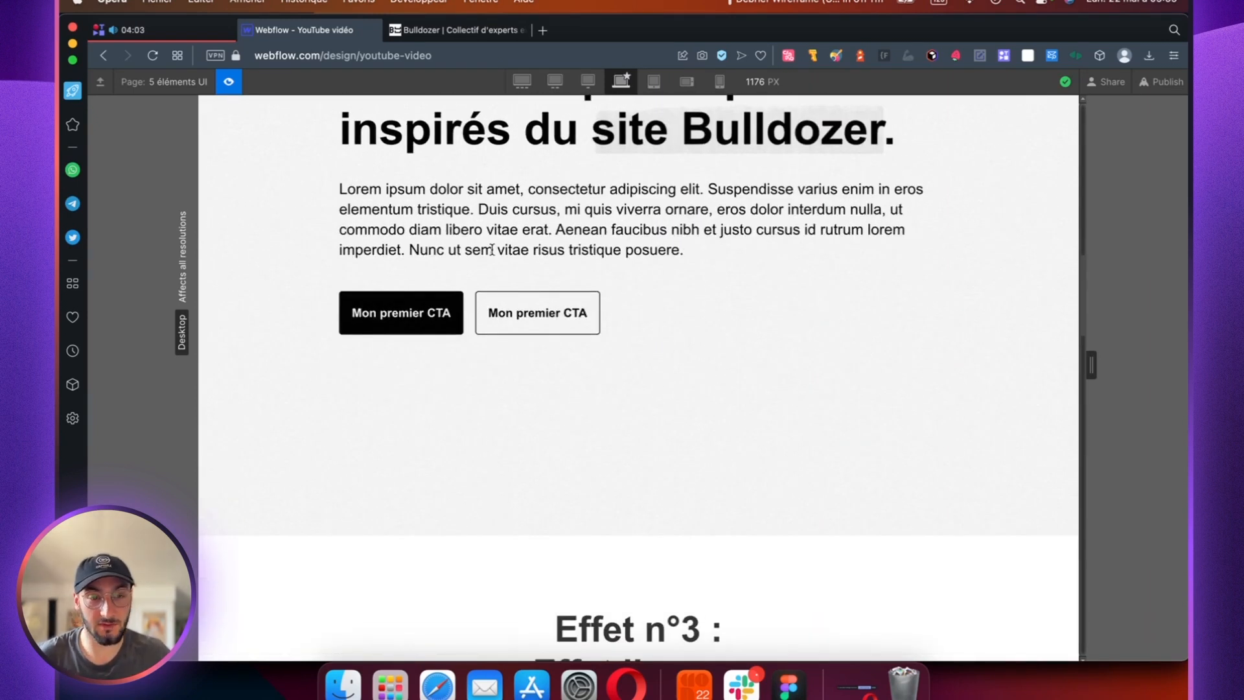
pyautogui.scroll(-3, 719, 527)
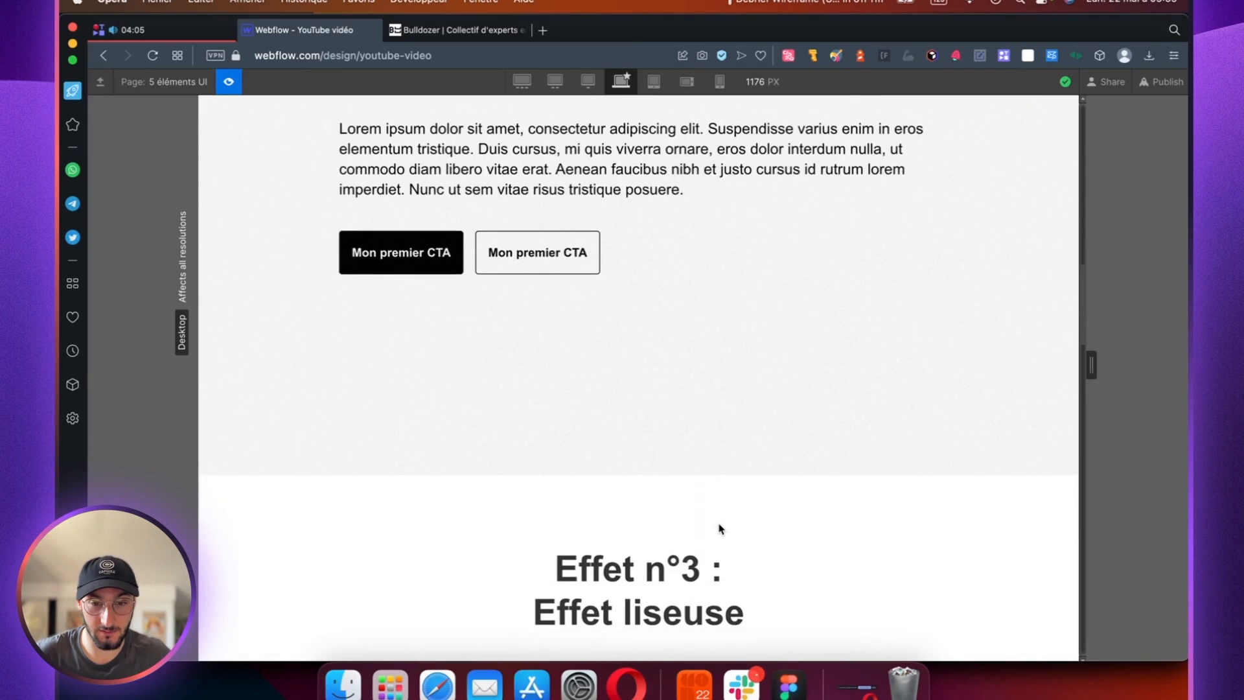
pyautogui.scroll(-5, 718, 524)
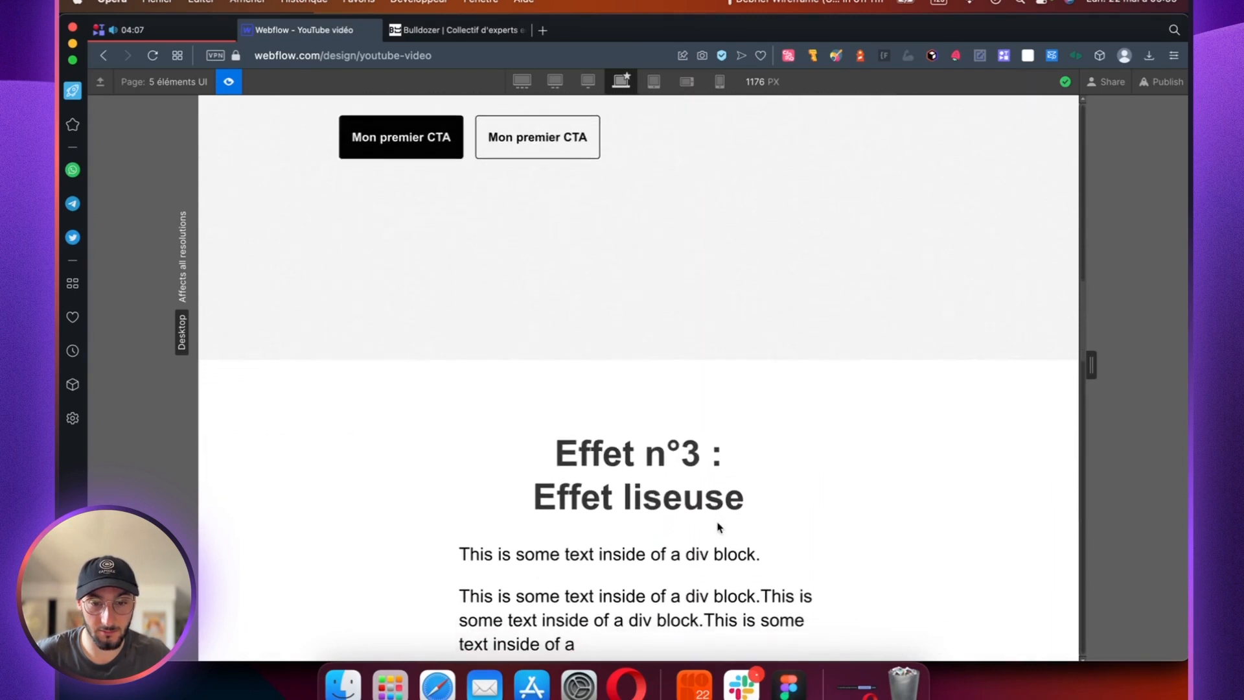
pyautogui.scroll(-3, 582, 603)
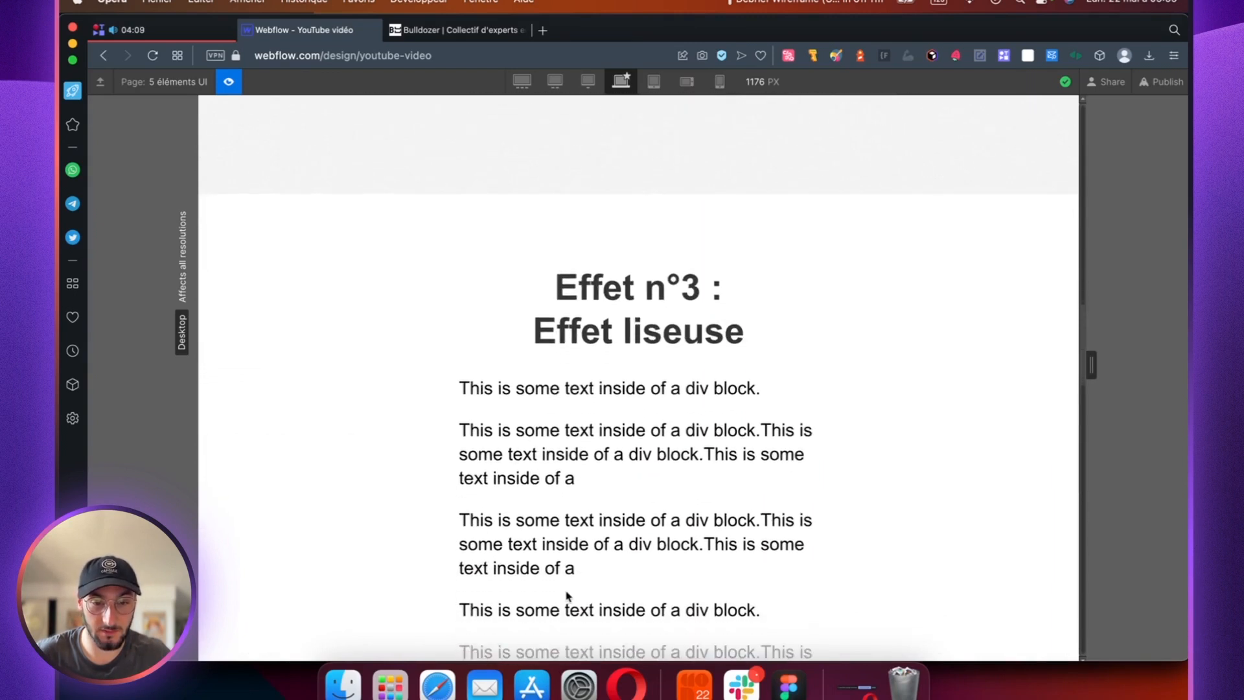
pyautogui.scroll(-5, 566, 591)
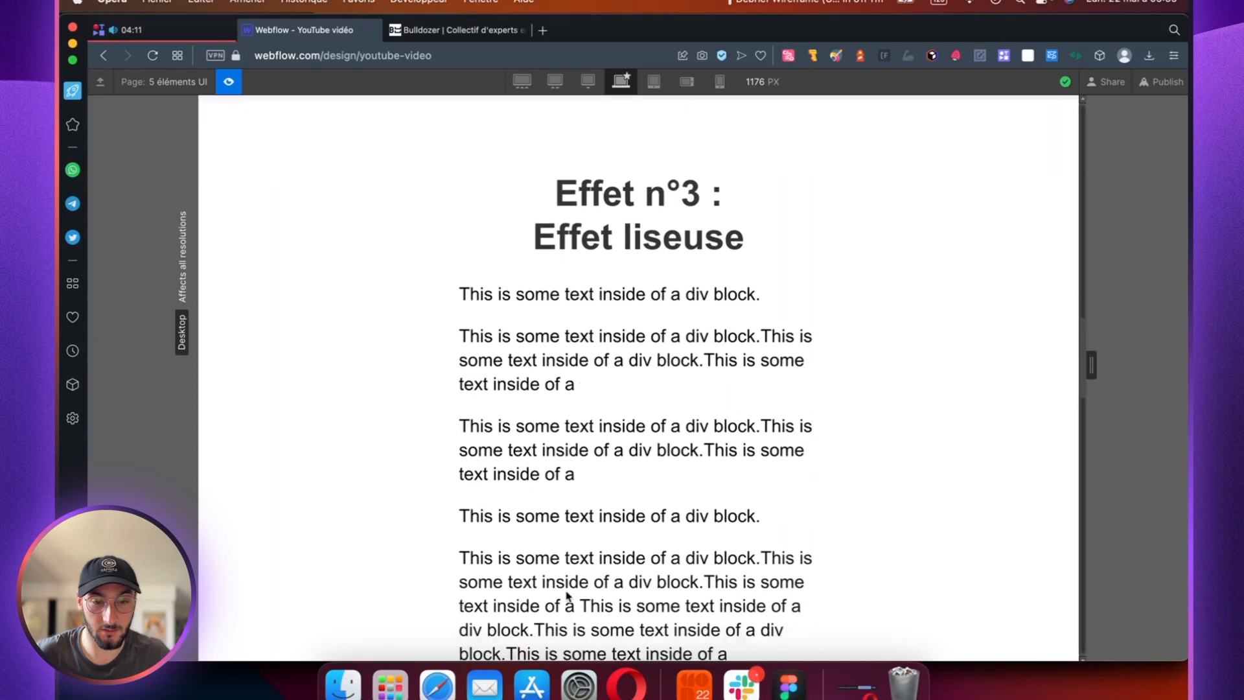
pyautogui.scroll(-3, 566, 595)
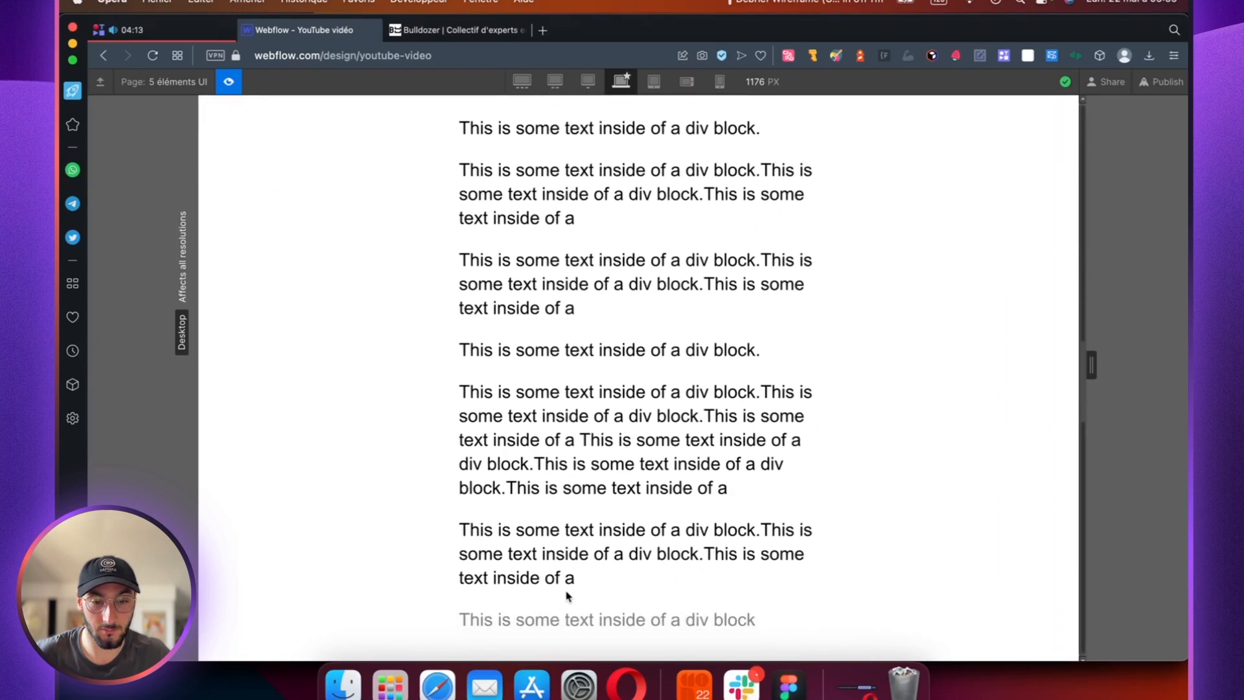
pyautogui.scroll(-2, 566, 591)
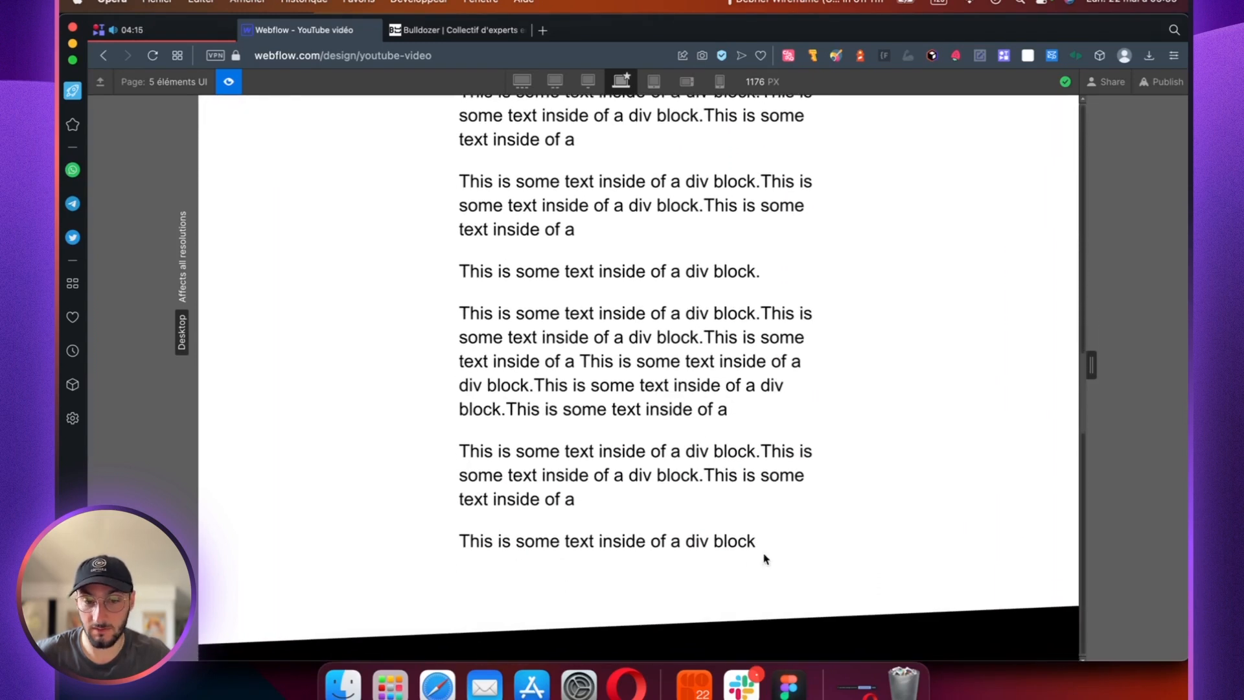
pyautogui.scroll(10, 716, 548)
pyautogui.scroll(-5, 709, 551)
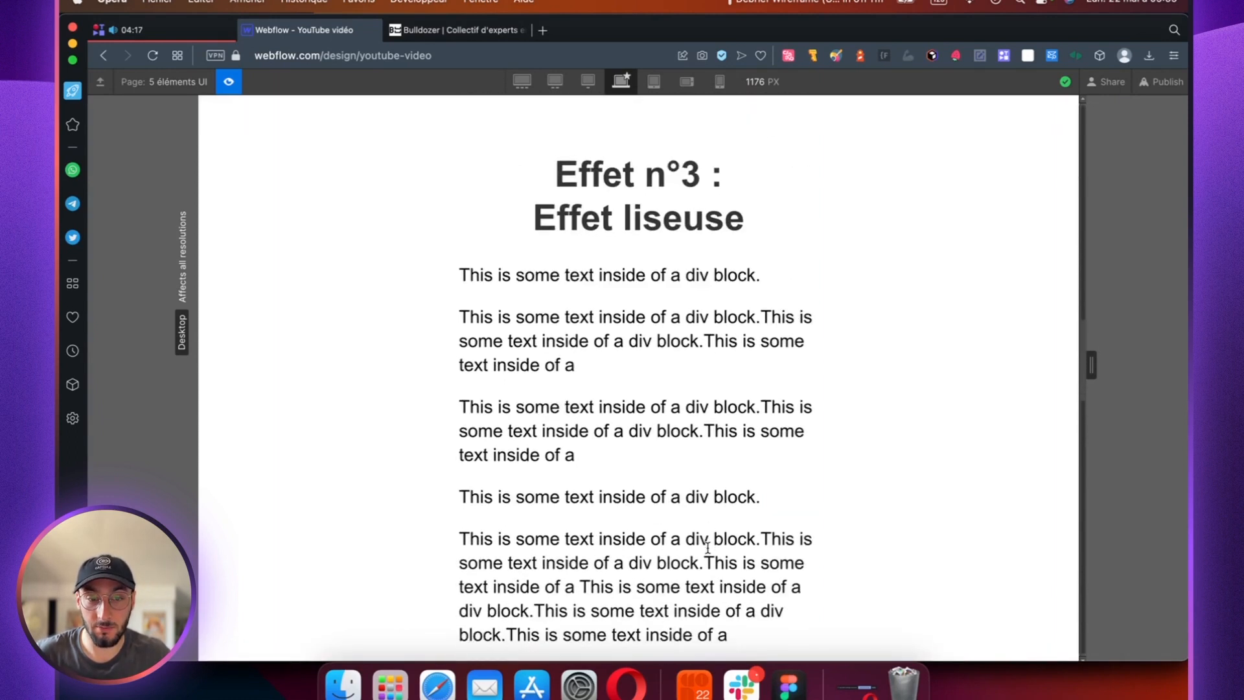
pyautogui.scroll(-3, 710, 552)
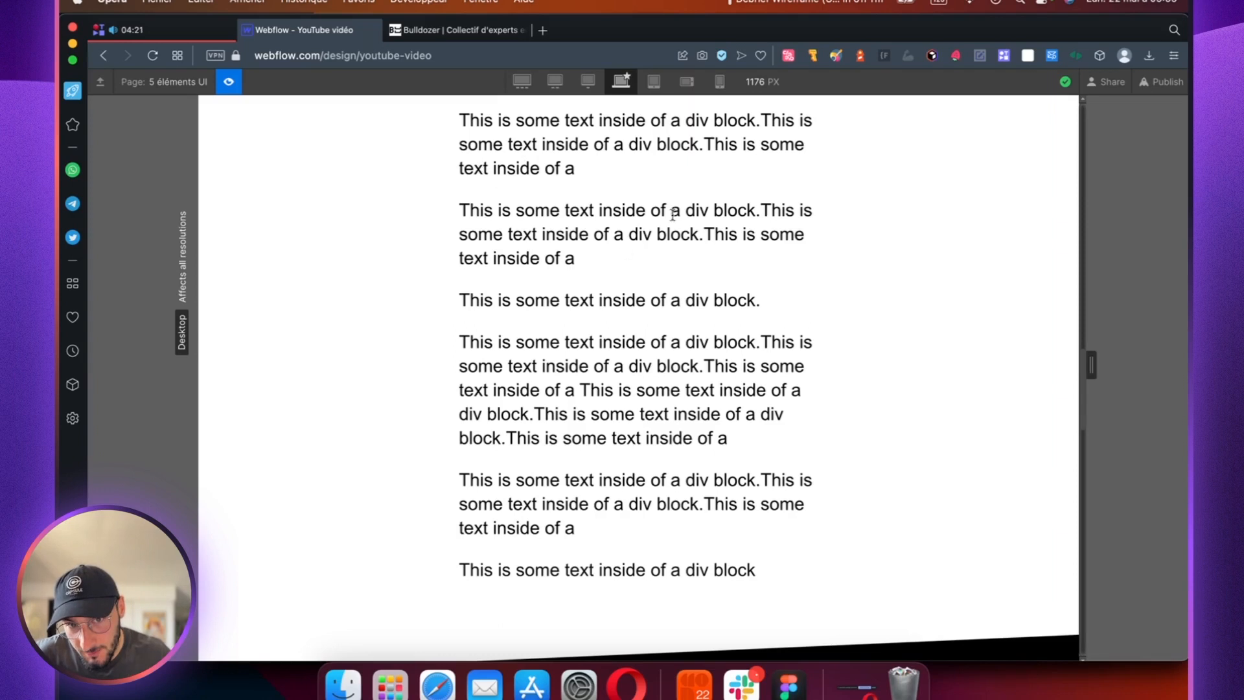
pyautogui.scroll(8, 692, 392)
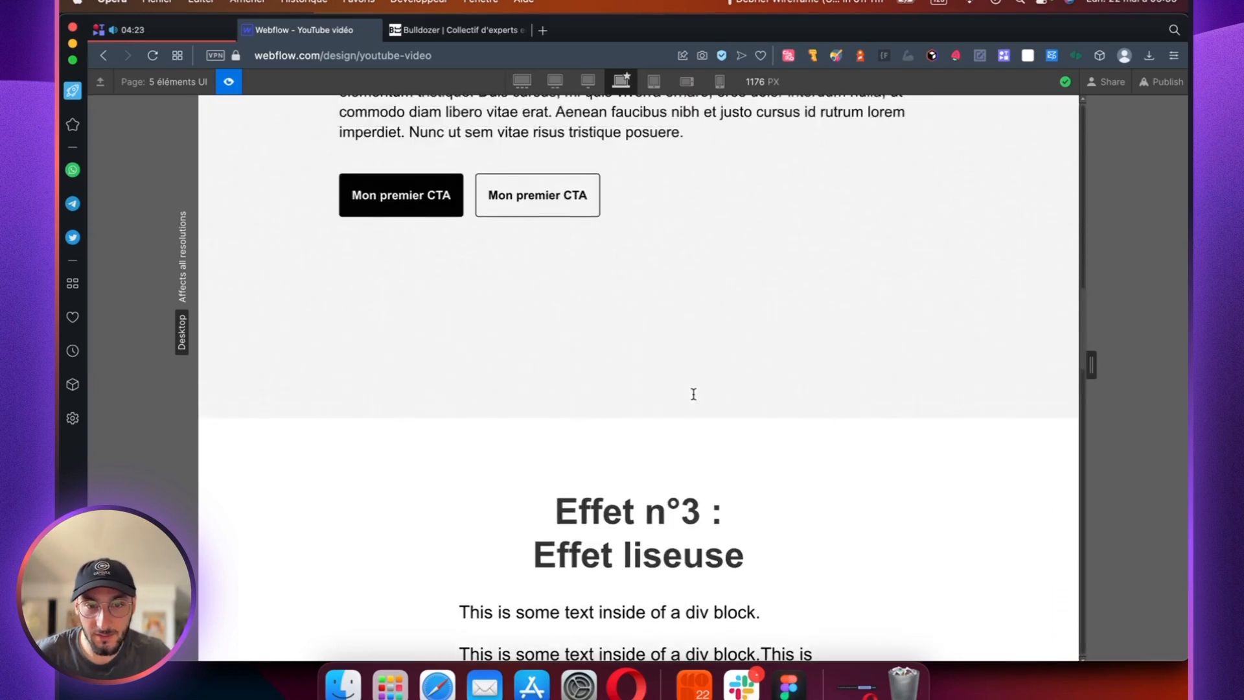
# Step: Check the paragraphs' fade in the page preview, and look over the Liseuse effect animation's scroll actions
pyautogui.scroll(-5, 694, 397)
pyautogui.scroll(-5, 641, 292)
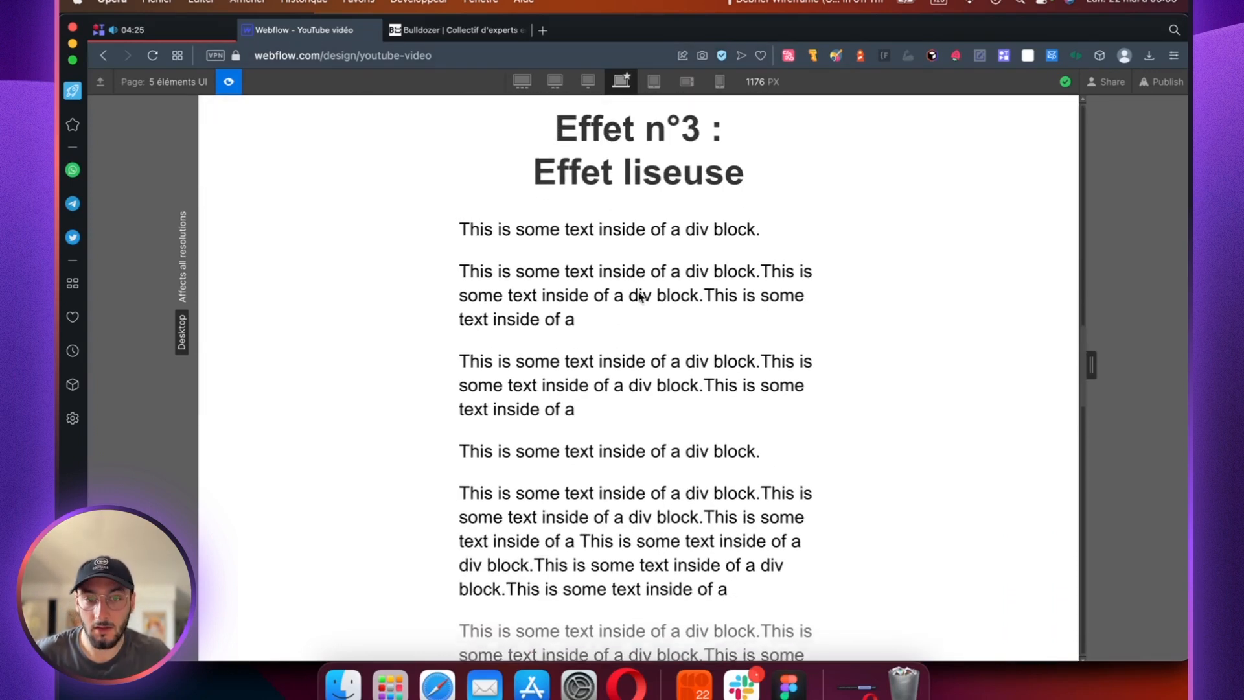
pyautogui.click(228, 82)
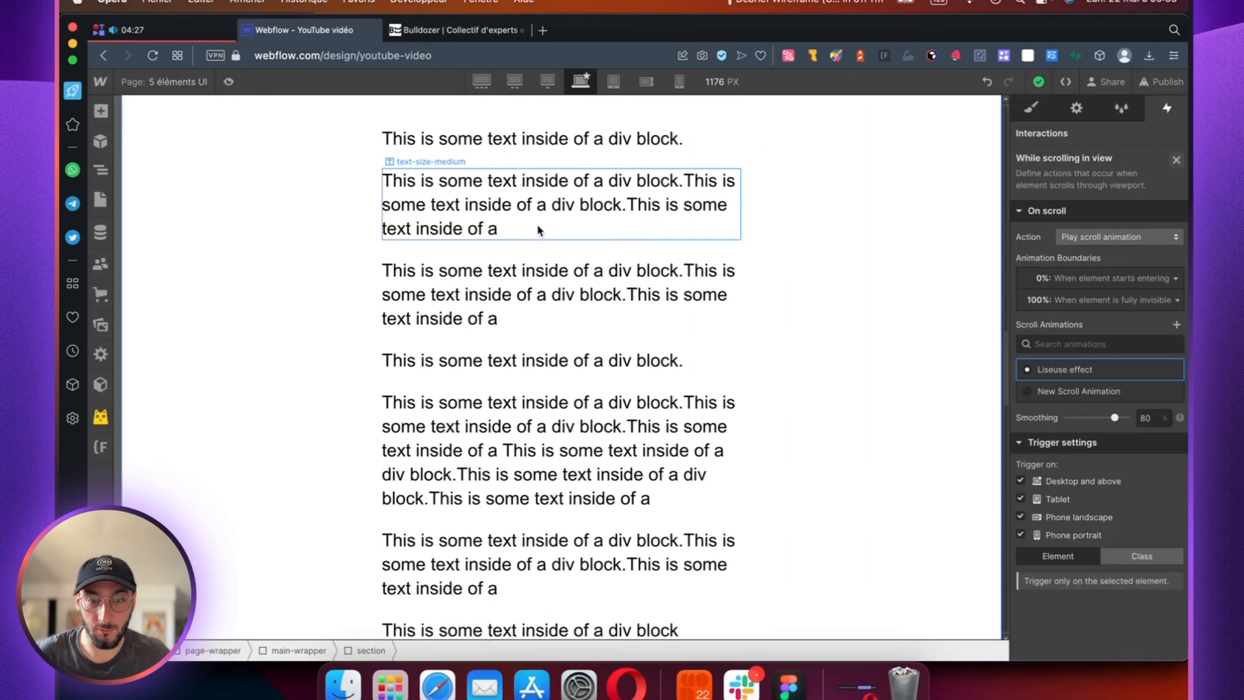
pyautogui.click(1074, 369)
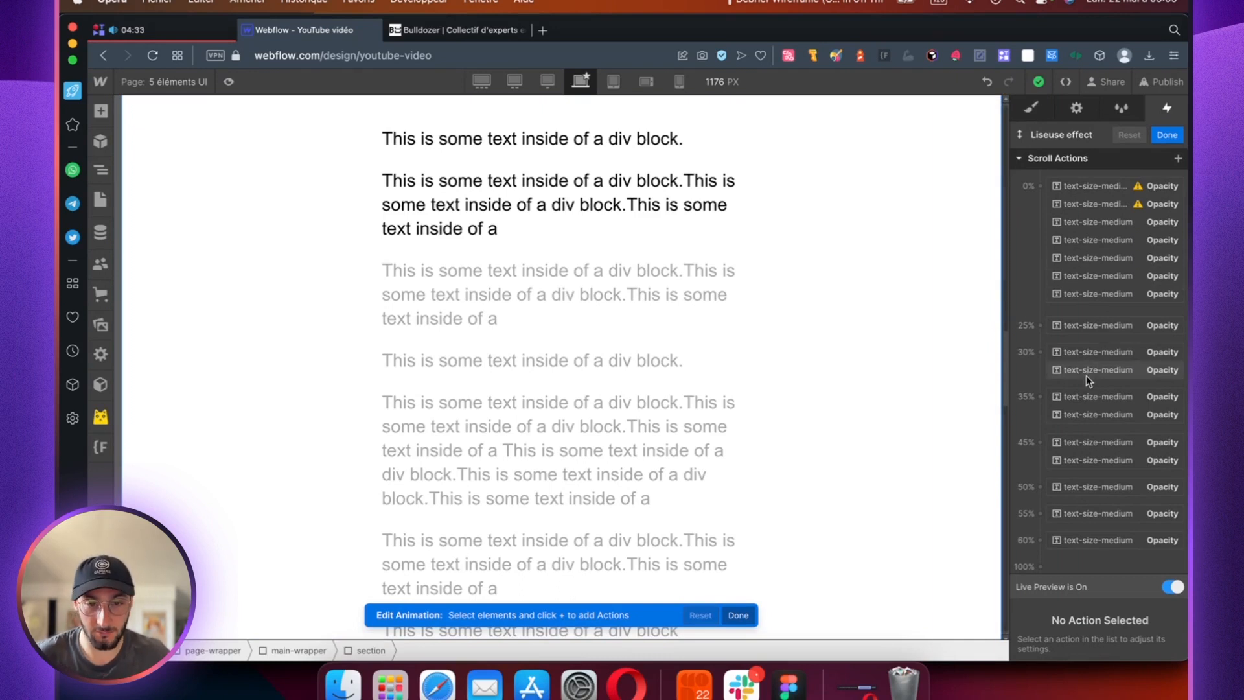
pyautogui.click(1167, 134)
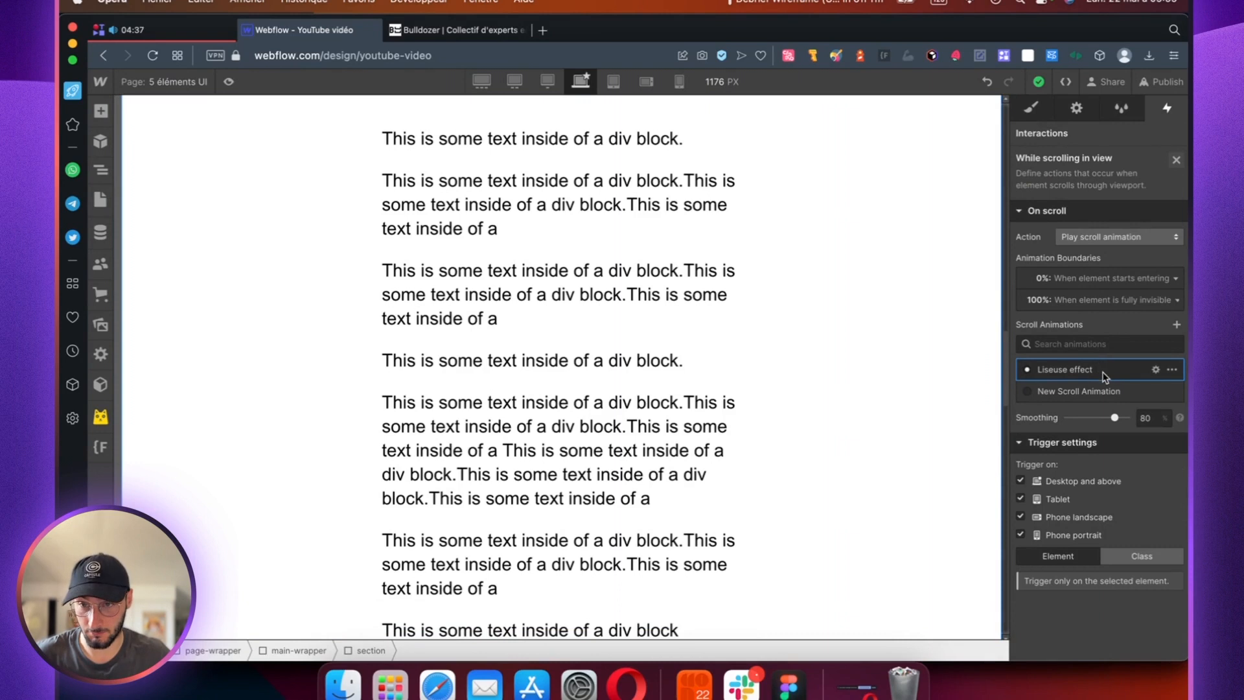
# Step: Switch to the Bulldozer website and examine how the "La mort du modèle d'agence" paragraphs fade in and out while scrolling
pyautogui.click(453, 30)
pyautogui.scroll(5, 579, 238)
pyautogui.scroll(3, 579, 237)
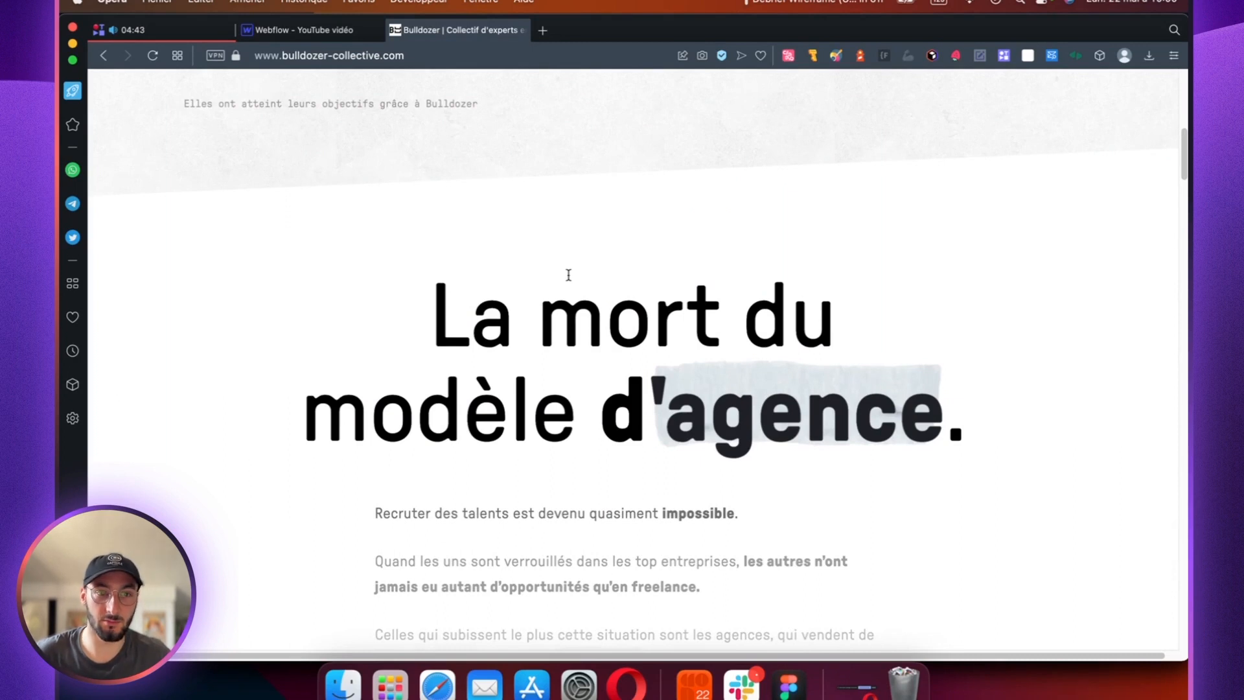
pyautogui.scroll(1, 561, 310)
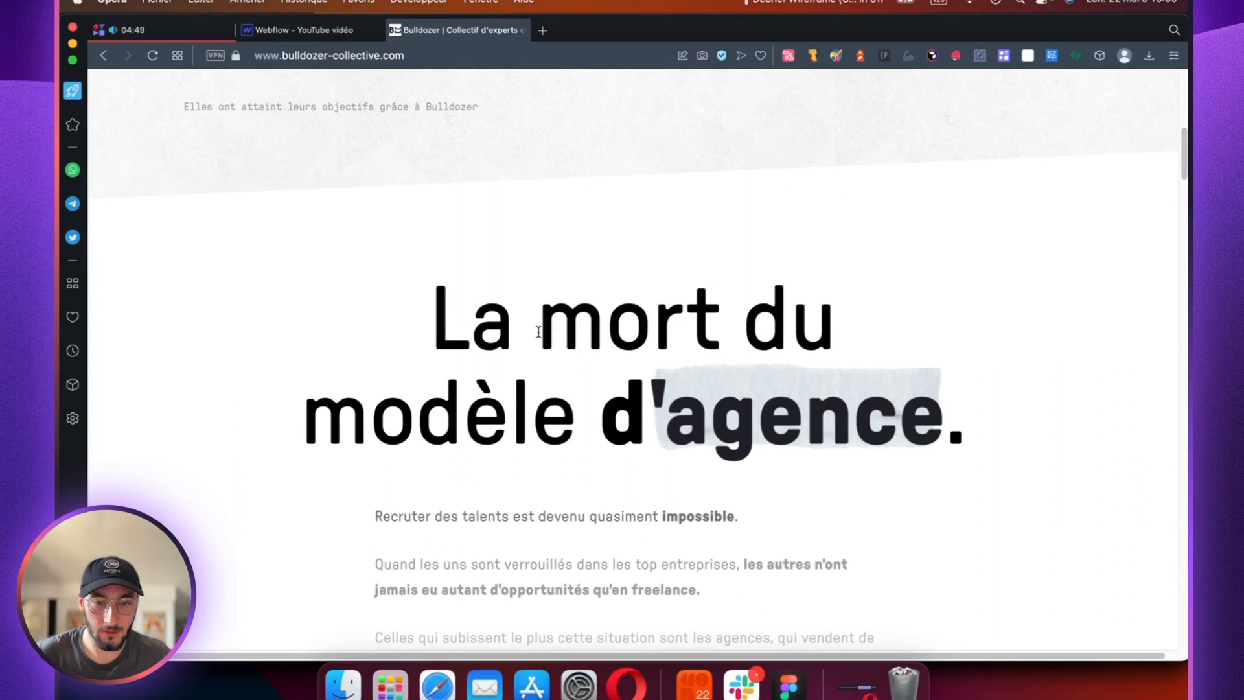
pyautogui.scroll(5, 541, 334)
pyautogui.scroll(-3, 542, 334)
pyautogui.scroll(-3, 547, 334)
pyautogui.scroll(-6, 531, 557)
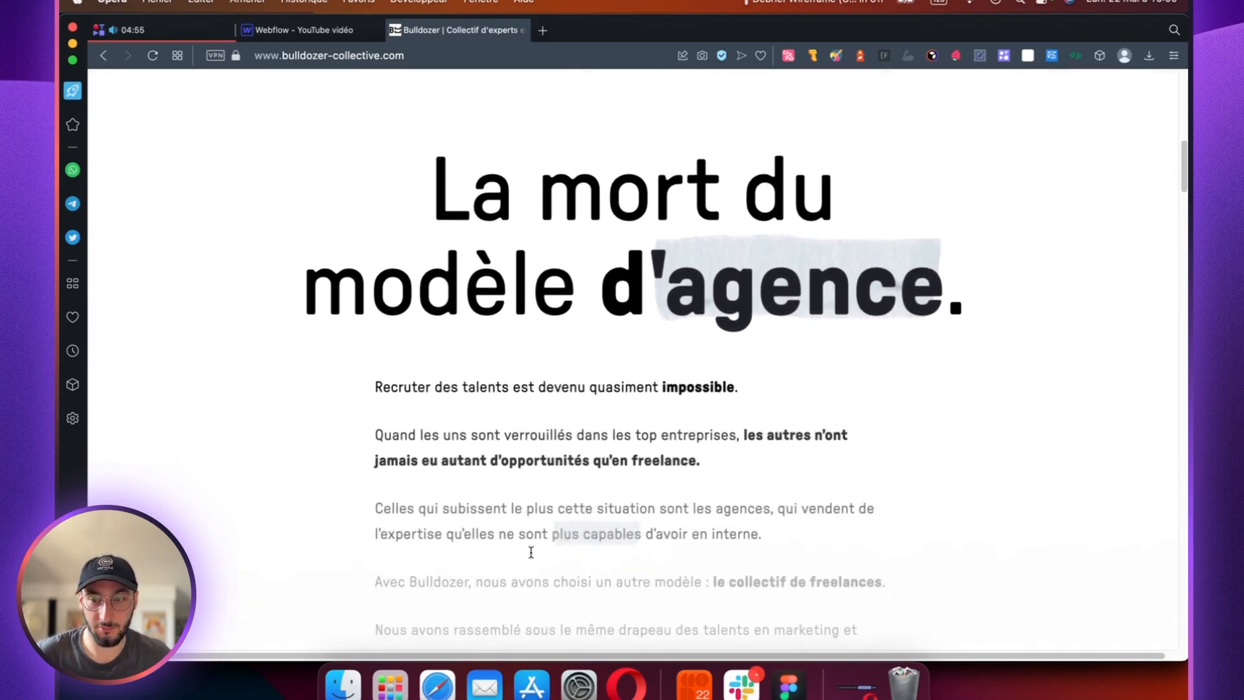
pyautogui.scroll(-10, 530, 552)
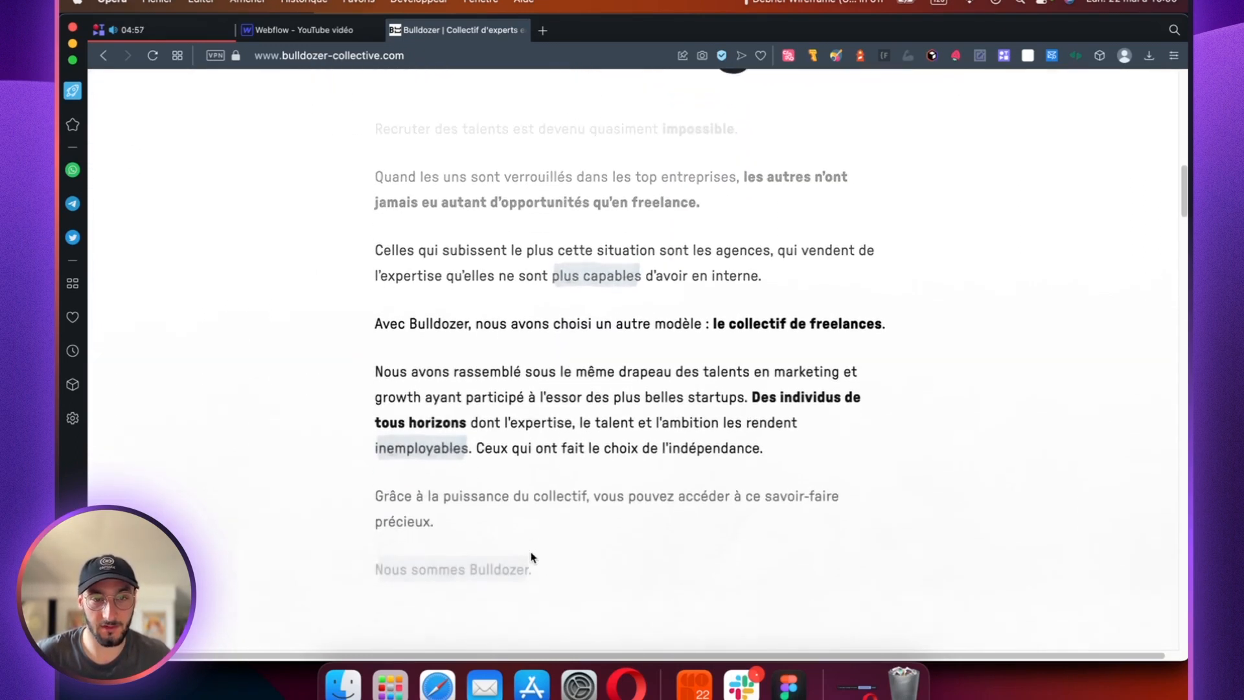
pyautogui.scroll(-1, 533, 557)
pyautogui.scroll(-3, 567, 194)
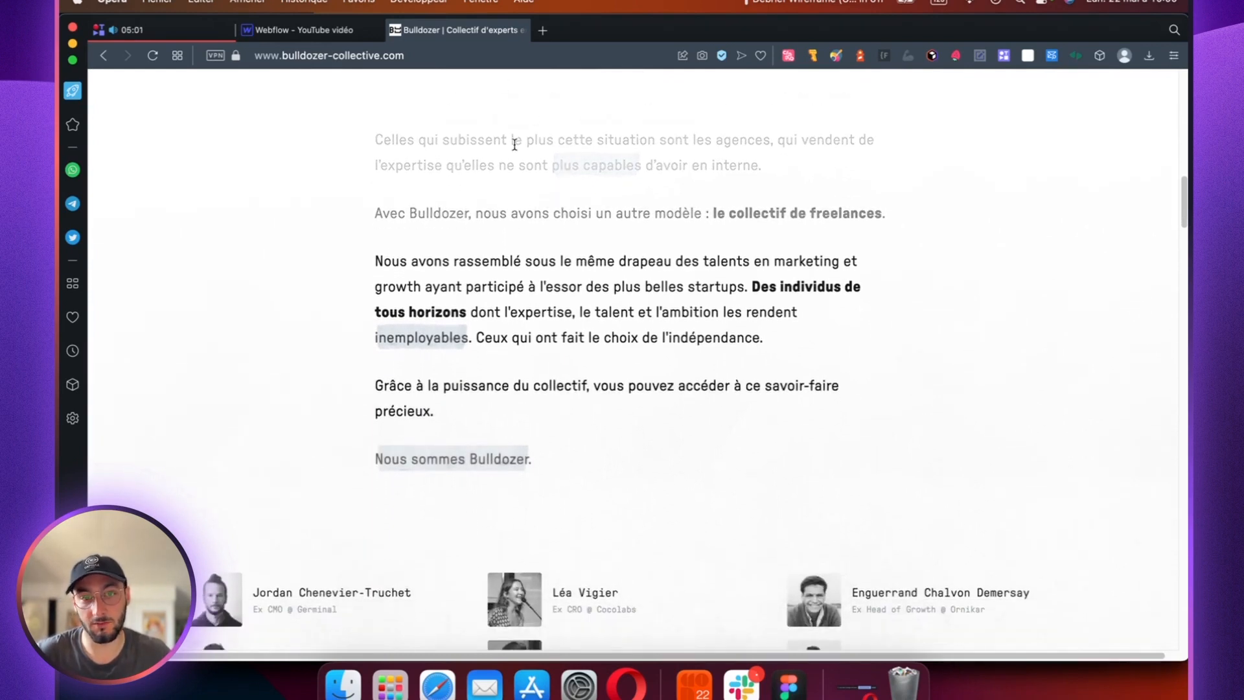
pyautogui.scroll(-4, 513, 142)
pyautogui.scroll(-1, 514, 153)
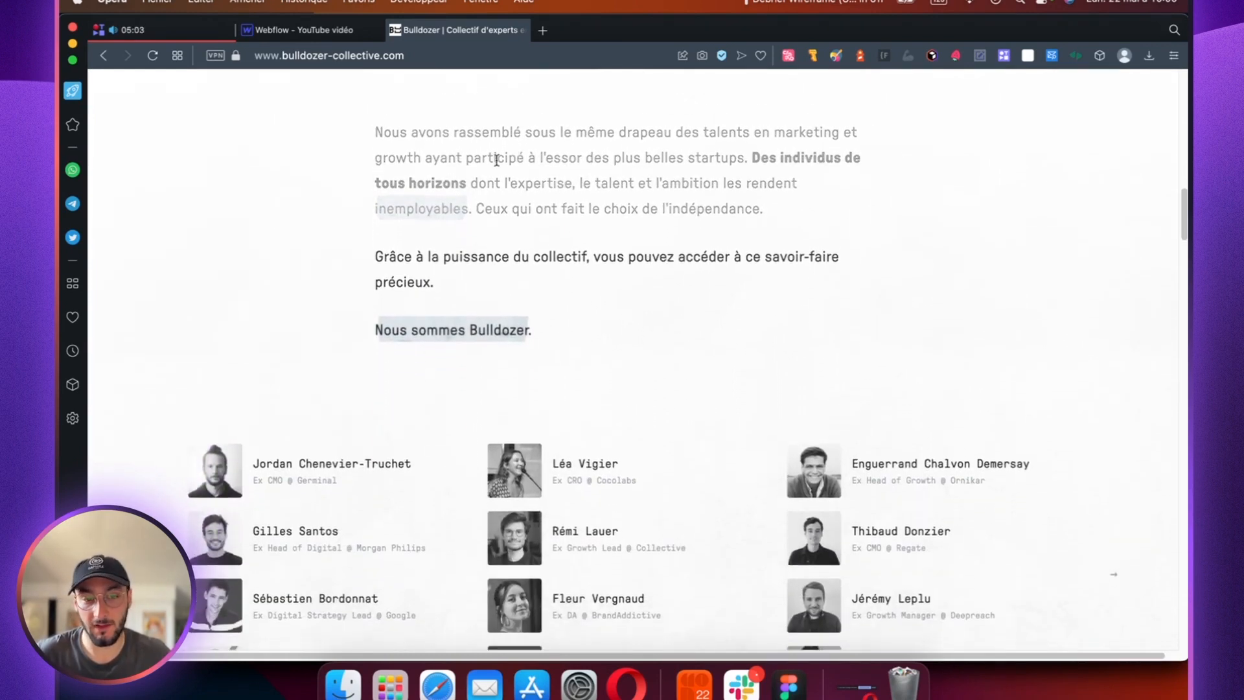
# Step: Return to Webflow and use Live Preview to check the second paragraph's scroll position against the Liseuse effect's keyframes
pyautogui.click(297, 26)
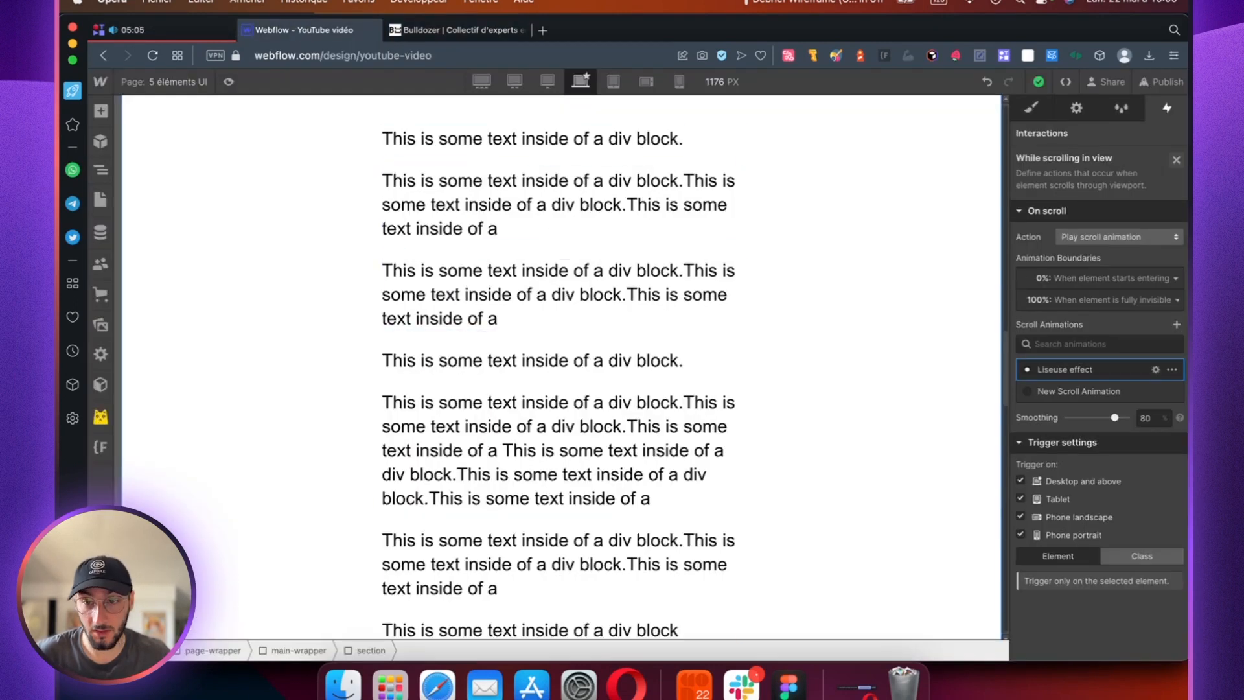
pyautogui.click(1062, 377)
pyautogui.click(1089, 203)
pyautogui.scroll(-2, 739, 292)
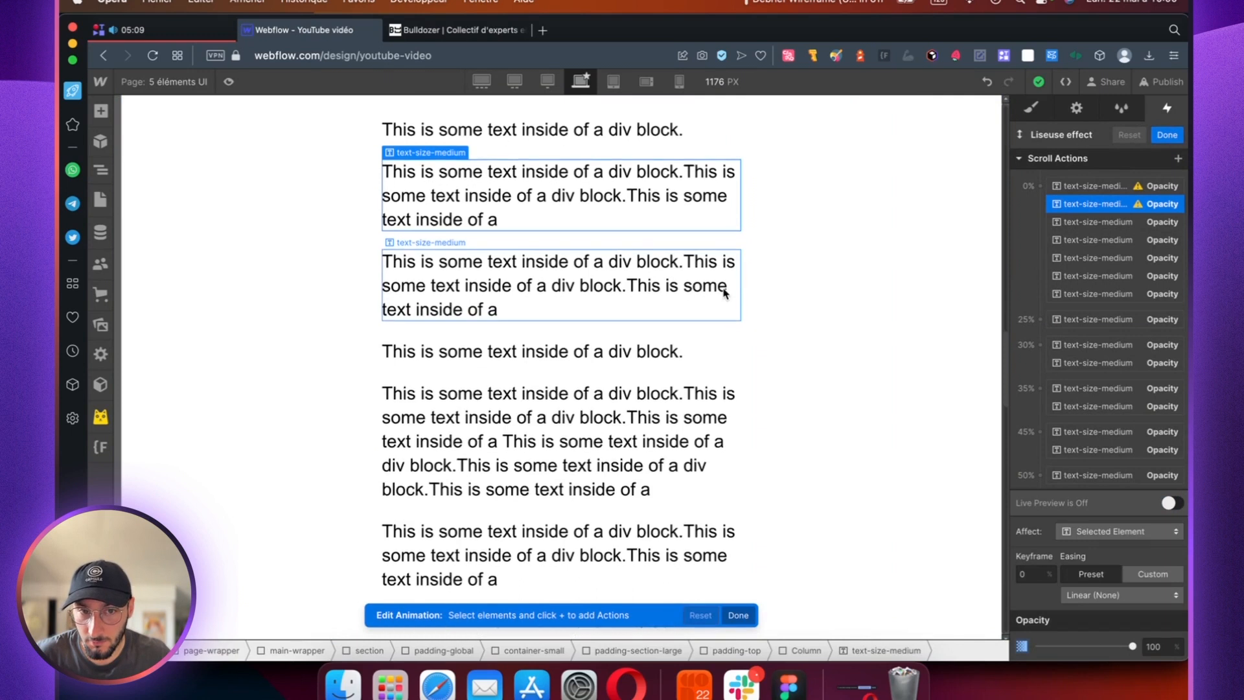
pyautogui.click(1169, 504)
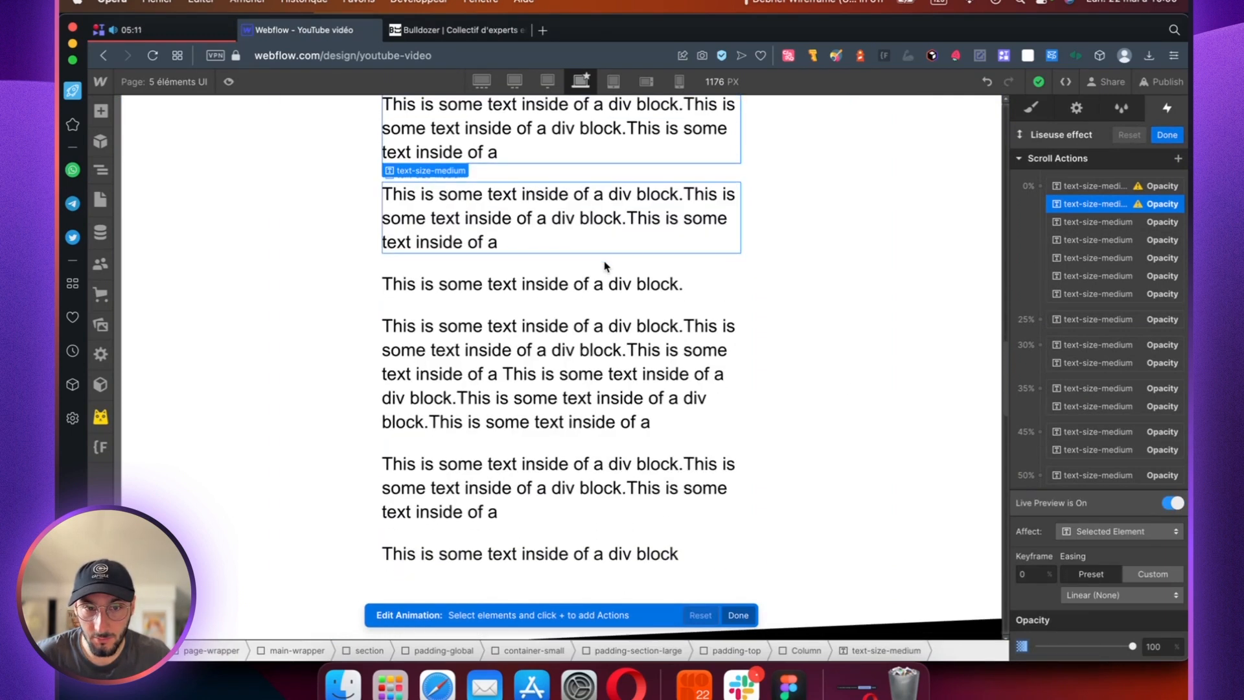
pyautogui.scroll(1, 605, 264)
pyautogui.scroll(3, 605, 265)
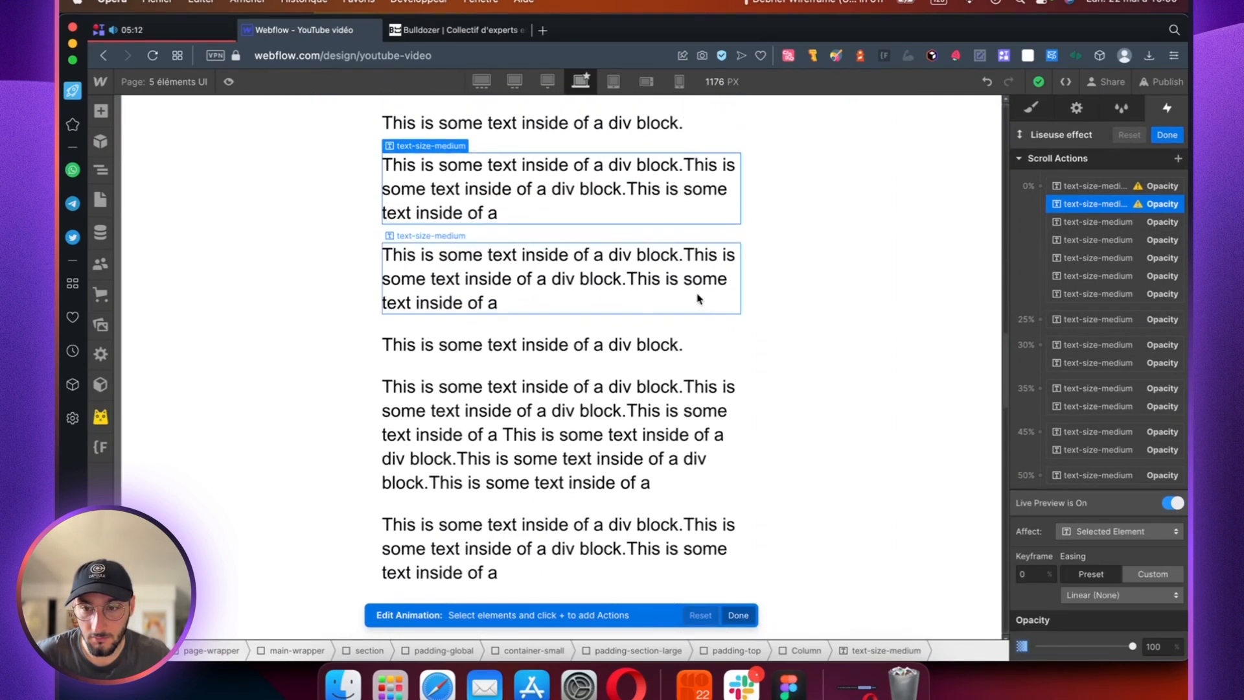
pyautogui.scroll(-2, 639, 243)
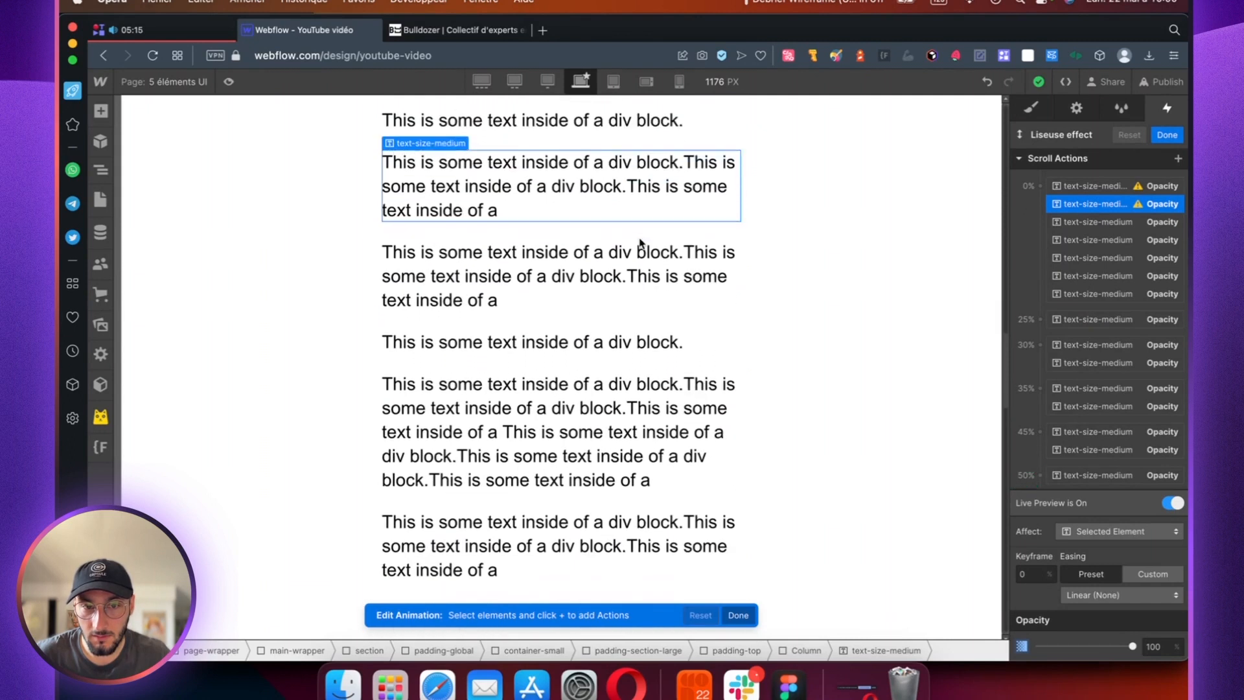
pyautogui.scroll(-2, 1120, 350)
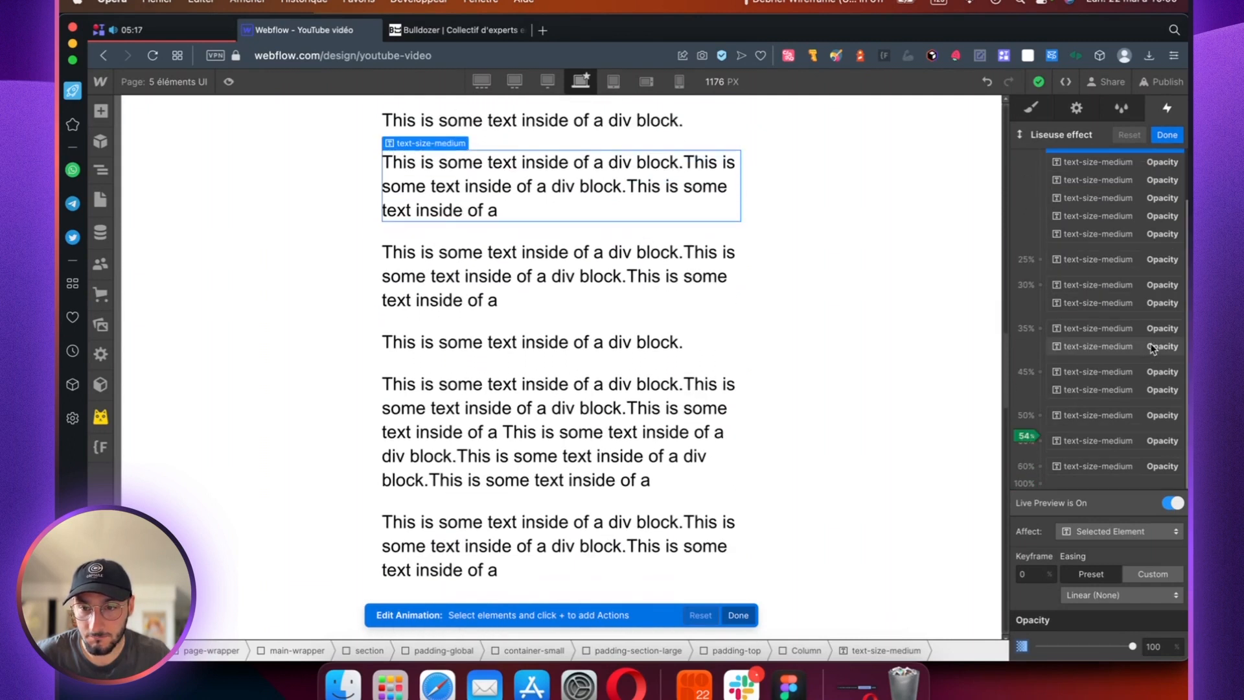
pyautogui.scroll(3, 1140, 291)
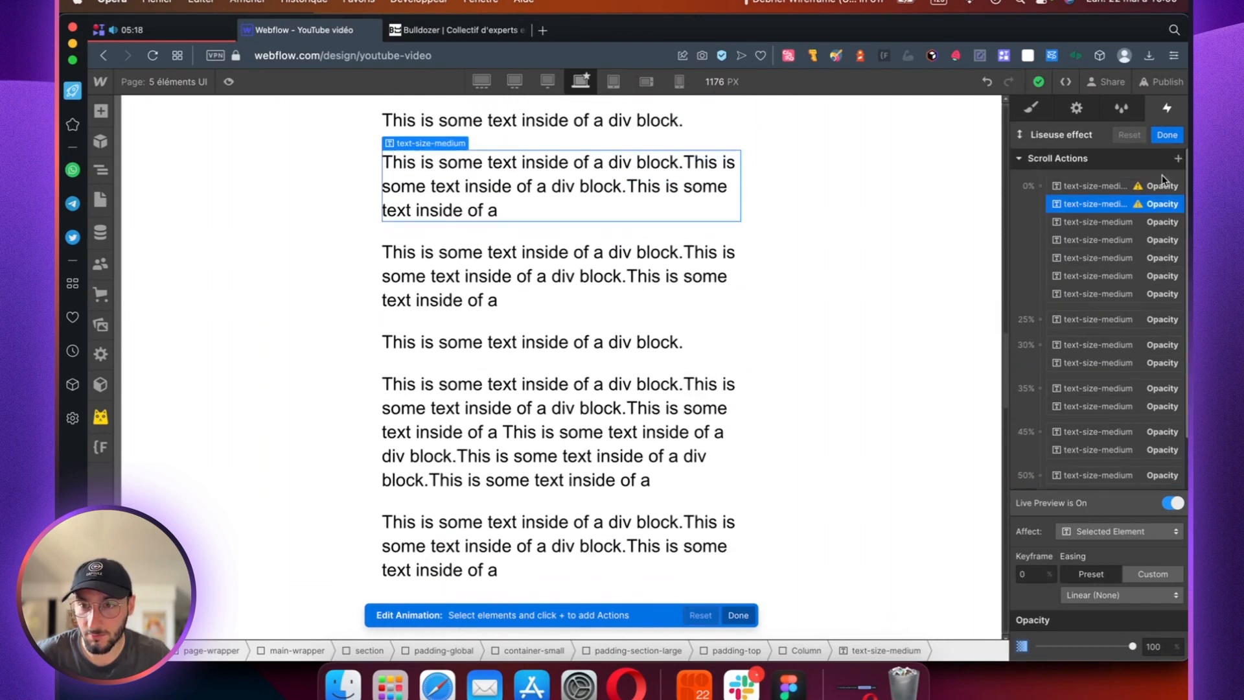
# Step: Add an Opacity action for the second paragraph at the 55% keyframe, with 0% opacity and Ease Out easing
pyautogui.click(1178, 158)
pyautogui.click(1055, 290)
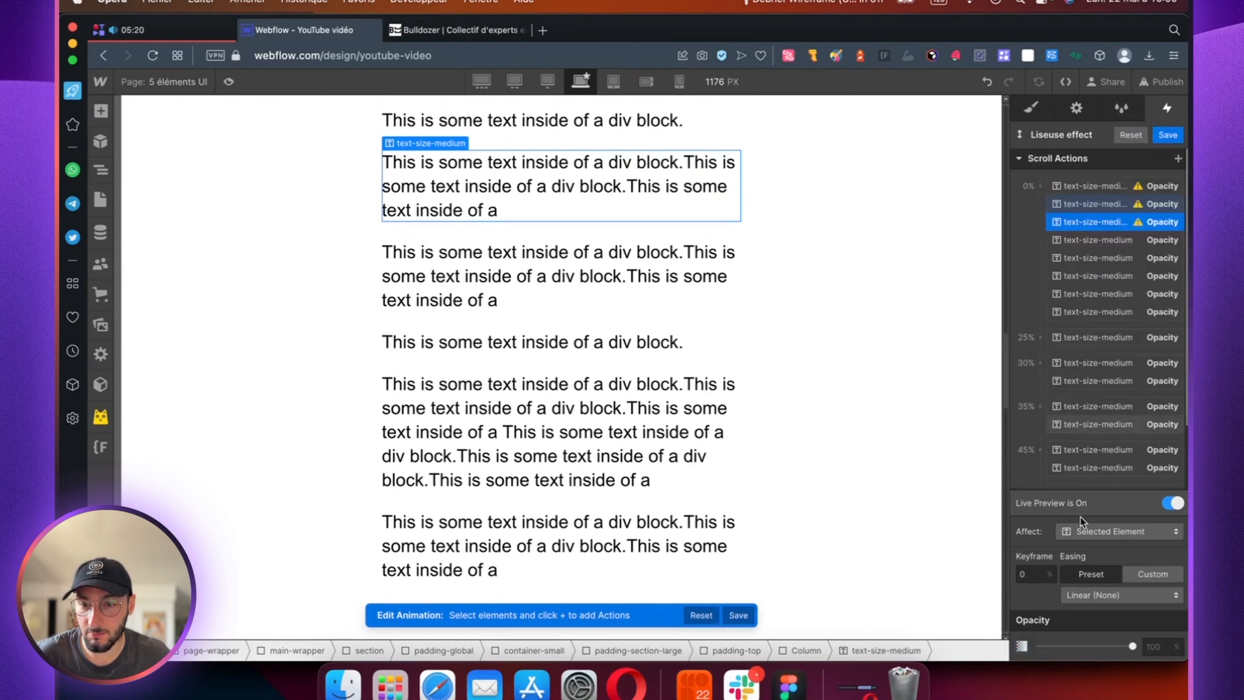
pyautogui.click(1107, 594)
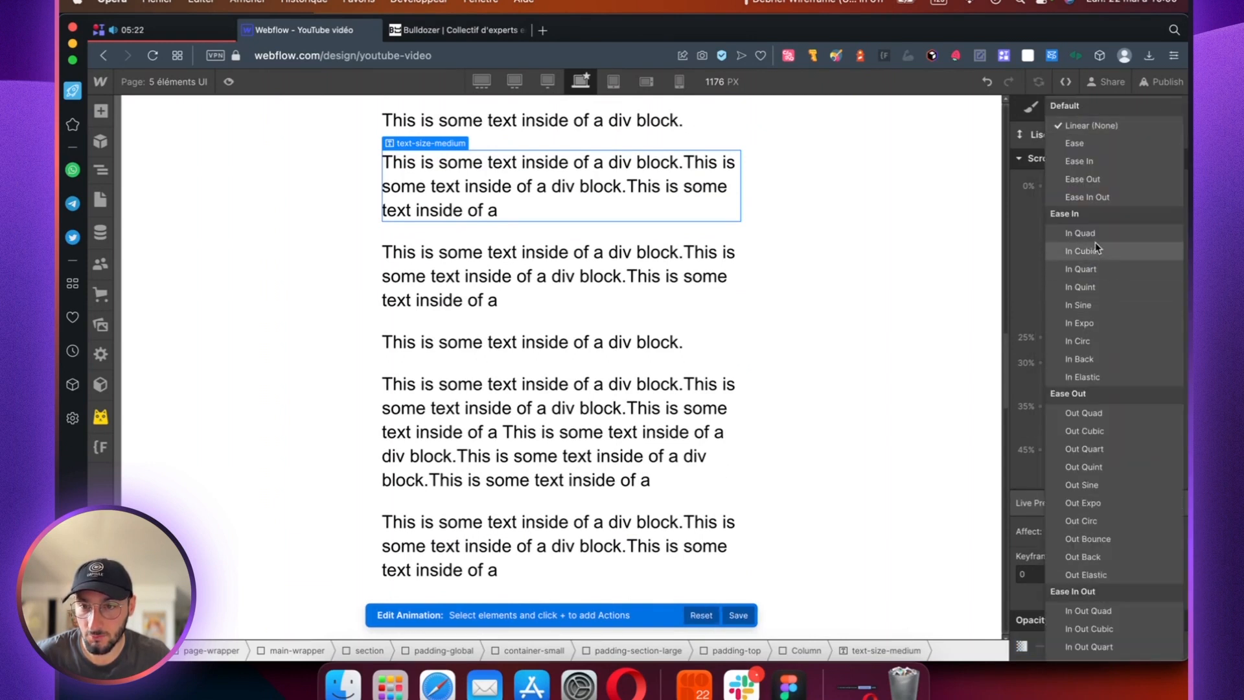
pyautogui.click(1097, 179)
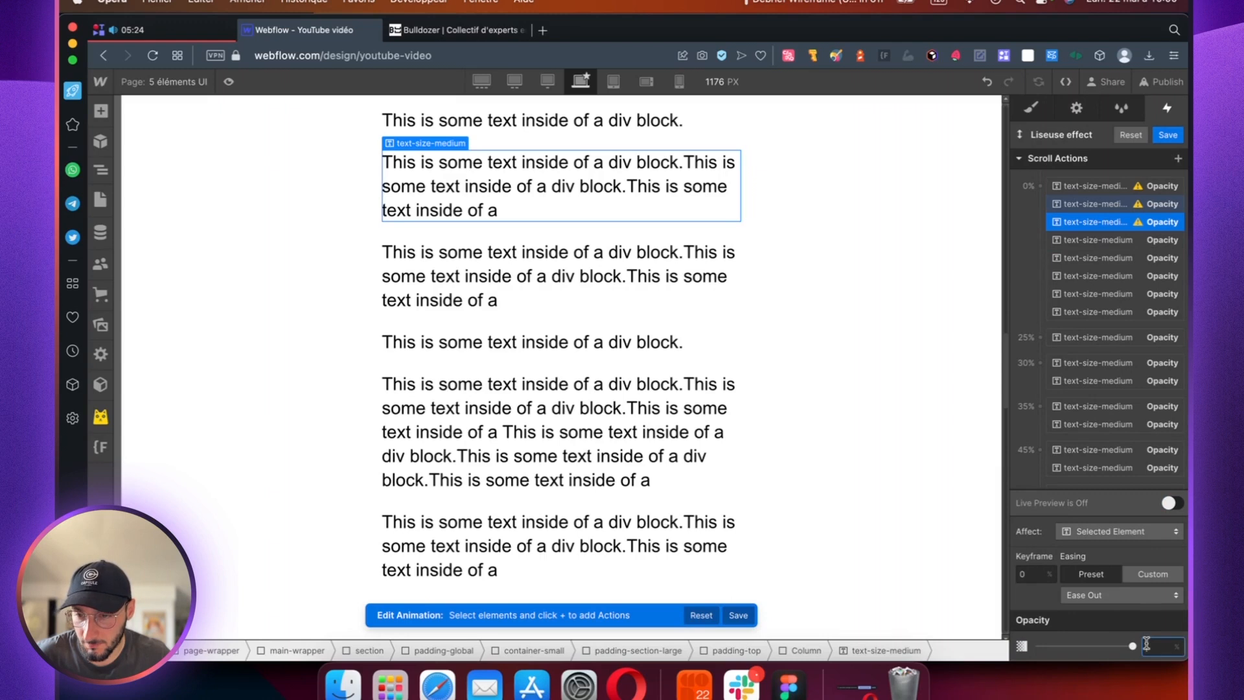
pyautogui.press('Return')
pyautogui.click(1032, 574)
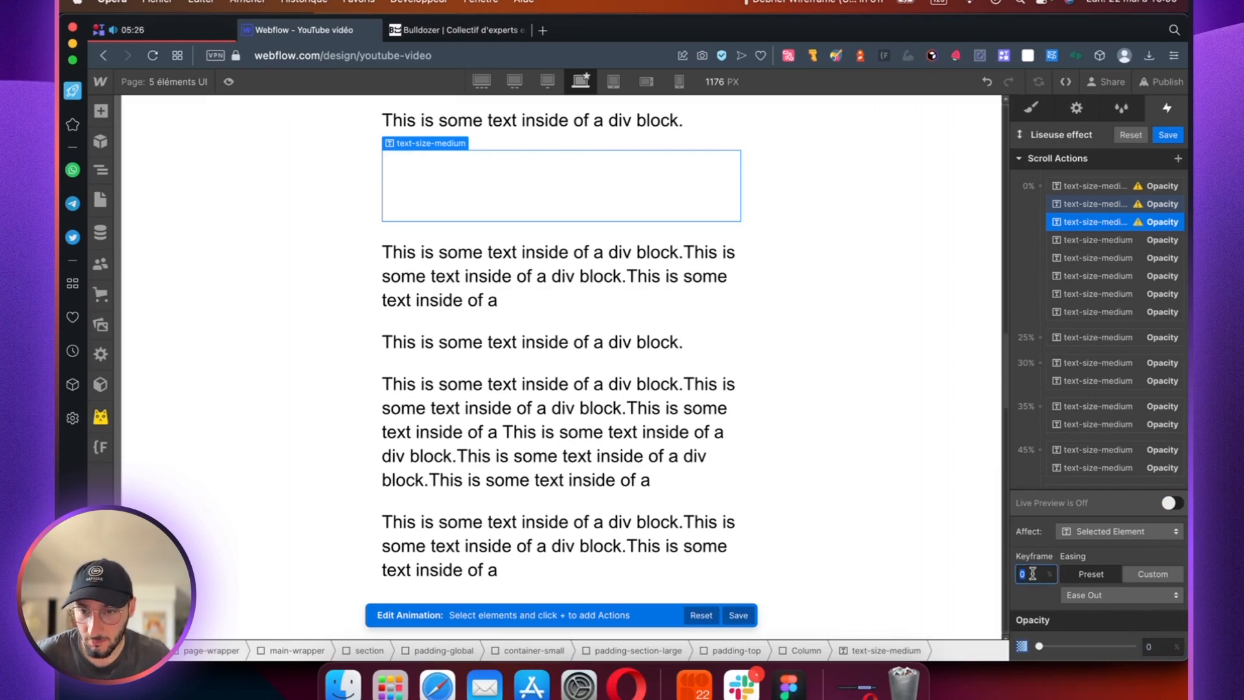
pyautogui.write('55')
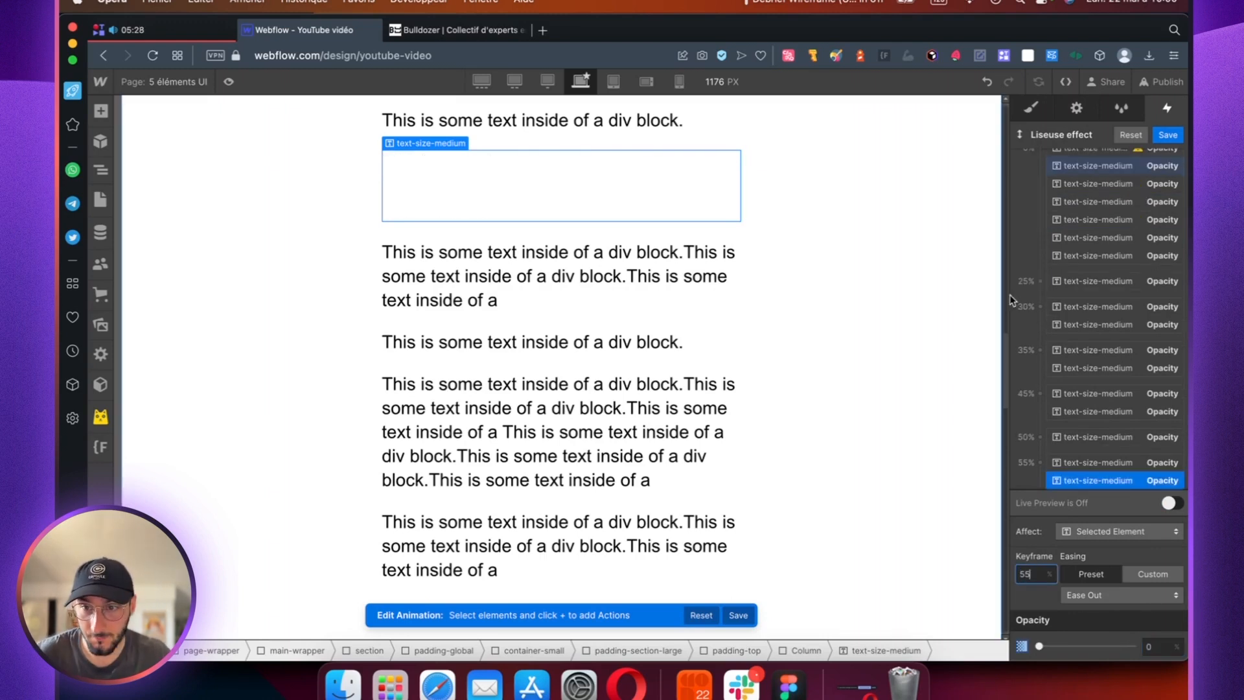
# Step: Add an Opacity action for the first paragraph at the 55% keyframe, with 0% opacity and Ease Out easing, and save the animation
pyautogui.scroll(2, 1102, 259)
pyautogui.click(1105, 185)
pyautogui.click(1177, 159)
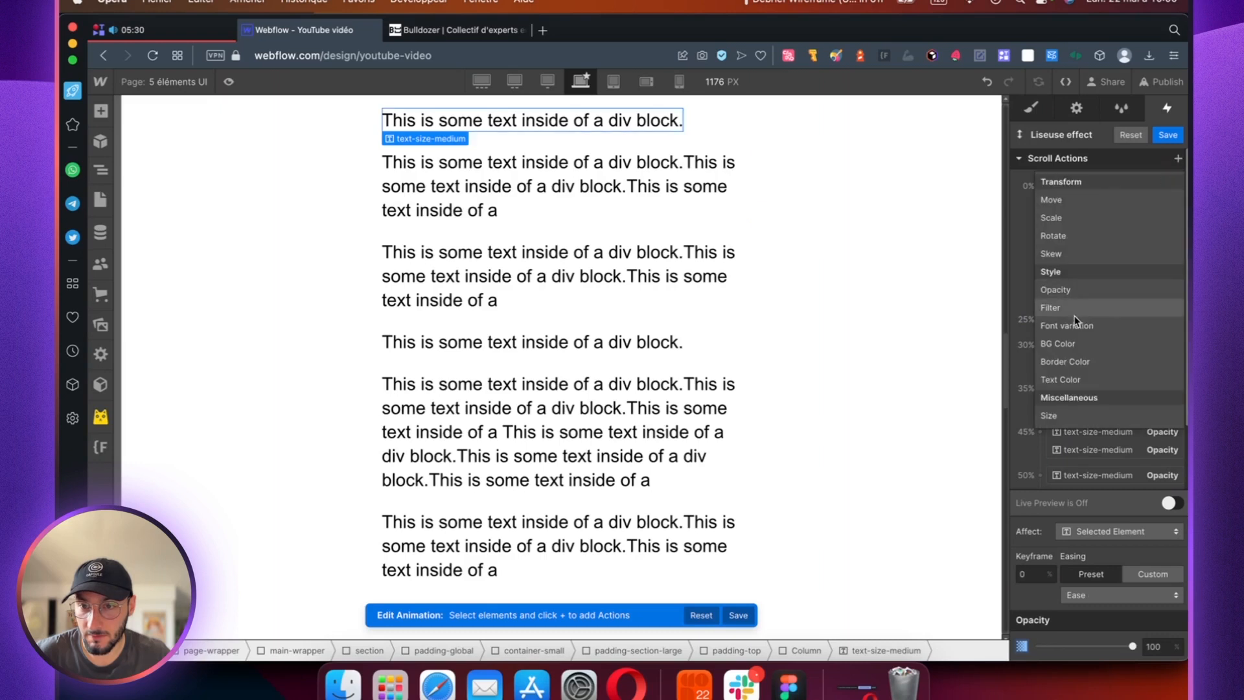
pyautogui.click(1080, 285)
pyautogui.click(1153, 646)
pyautogui.write('0')
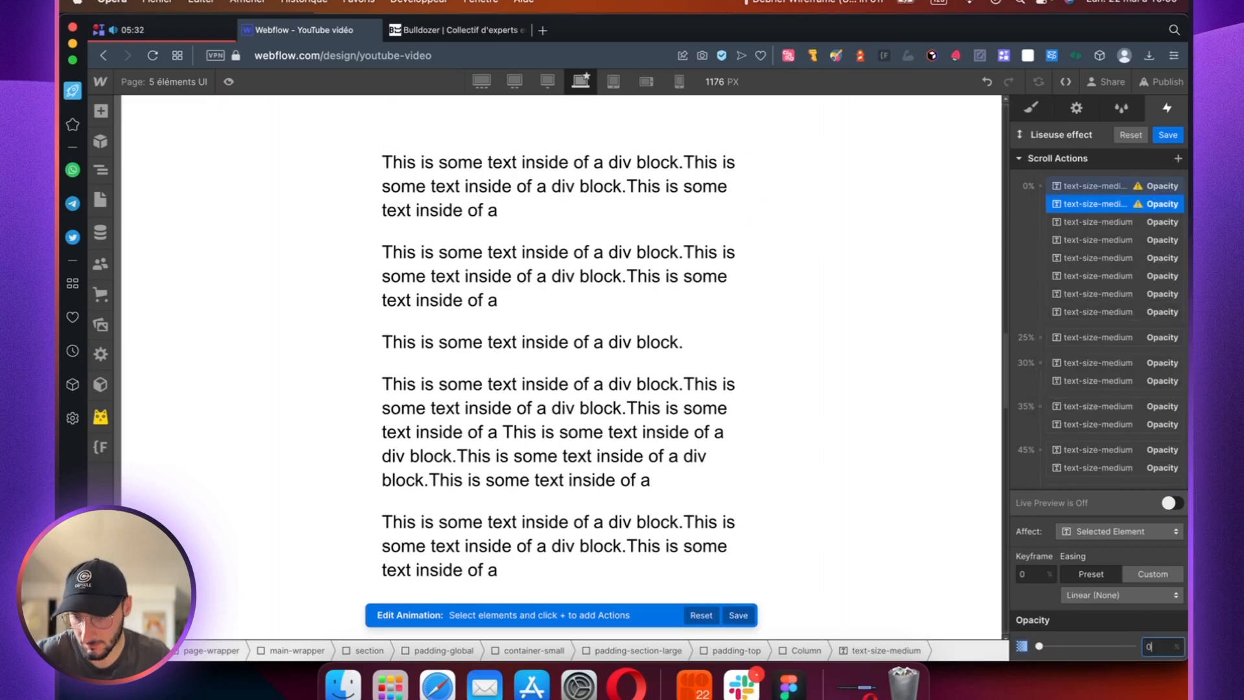
pyautogui.write('55')
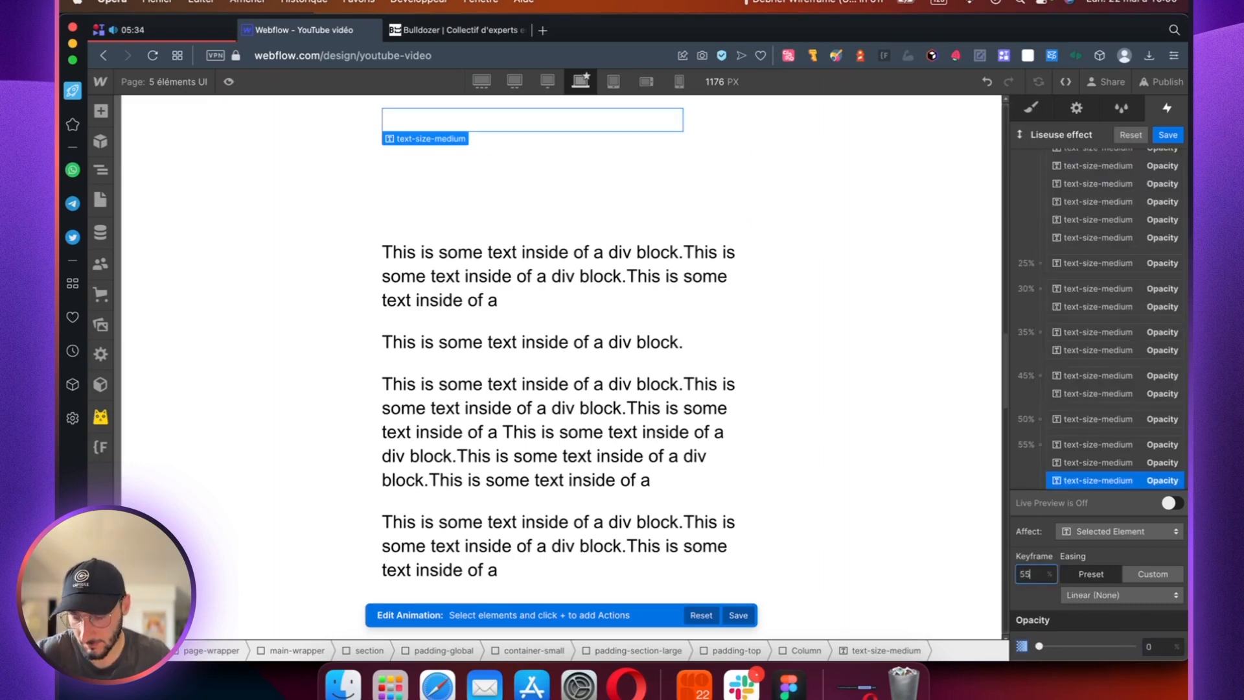
pyautogui.click(1065, 591)
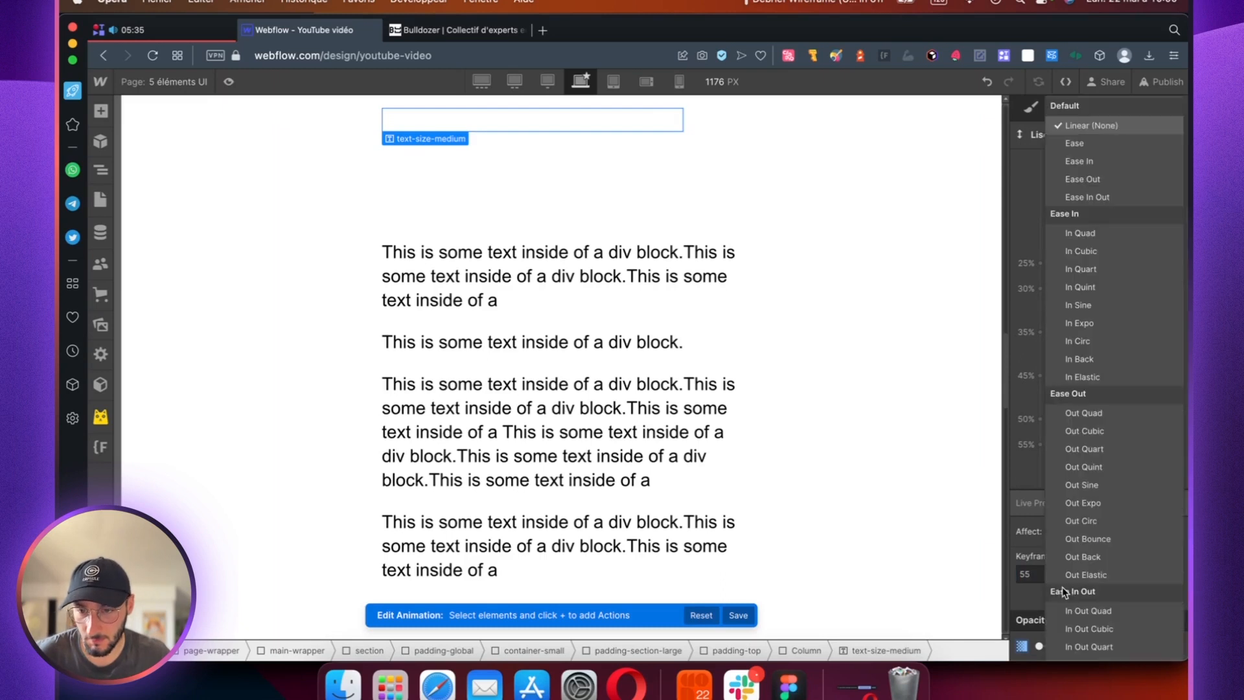
pyautogui.click(1081, 178)
pyautogui.click(1167, 135)
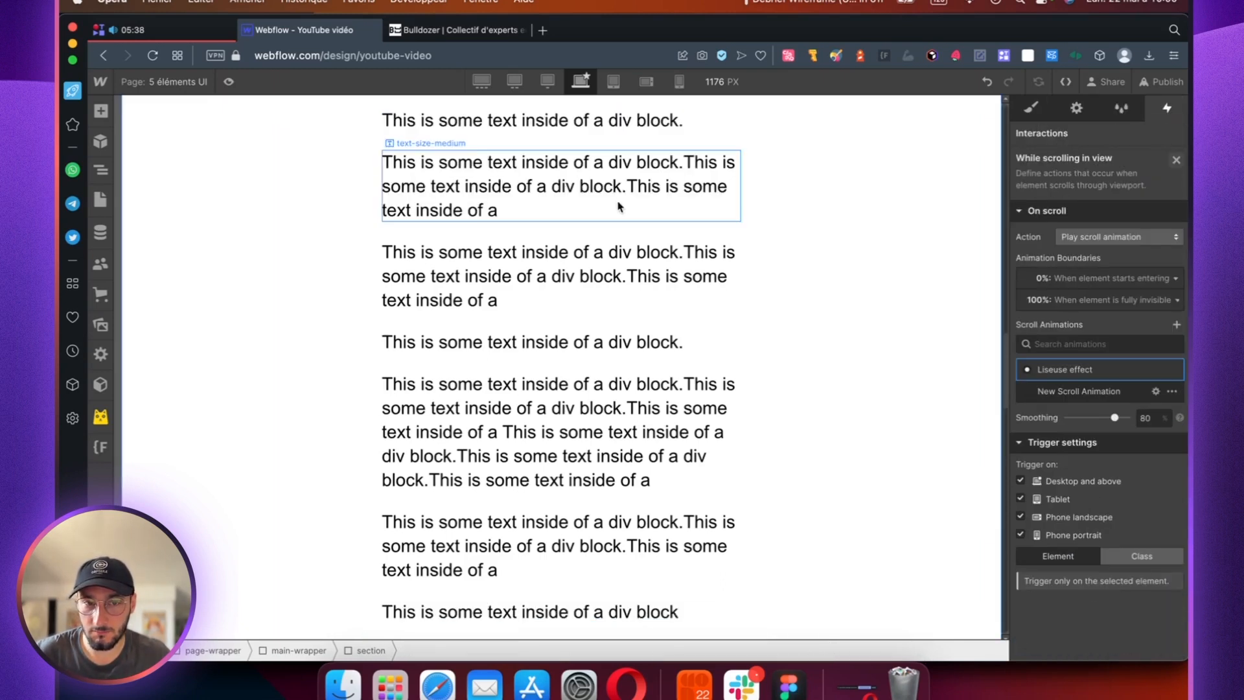
# Step: Preview the page and examine how the first two "Effet liseuse" paragraphs fade out while scrolling
pyautogui.scroll(10, 275, 146)
pyautogui.click(228, 82)
pyautogui.scroll(-5, 599, 292)
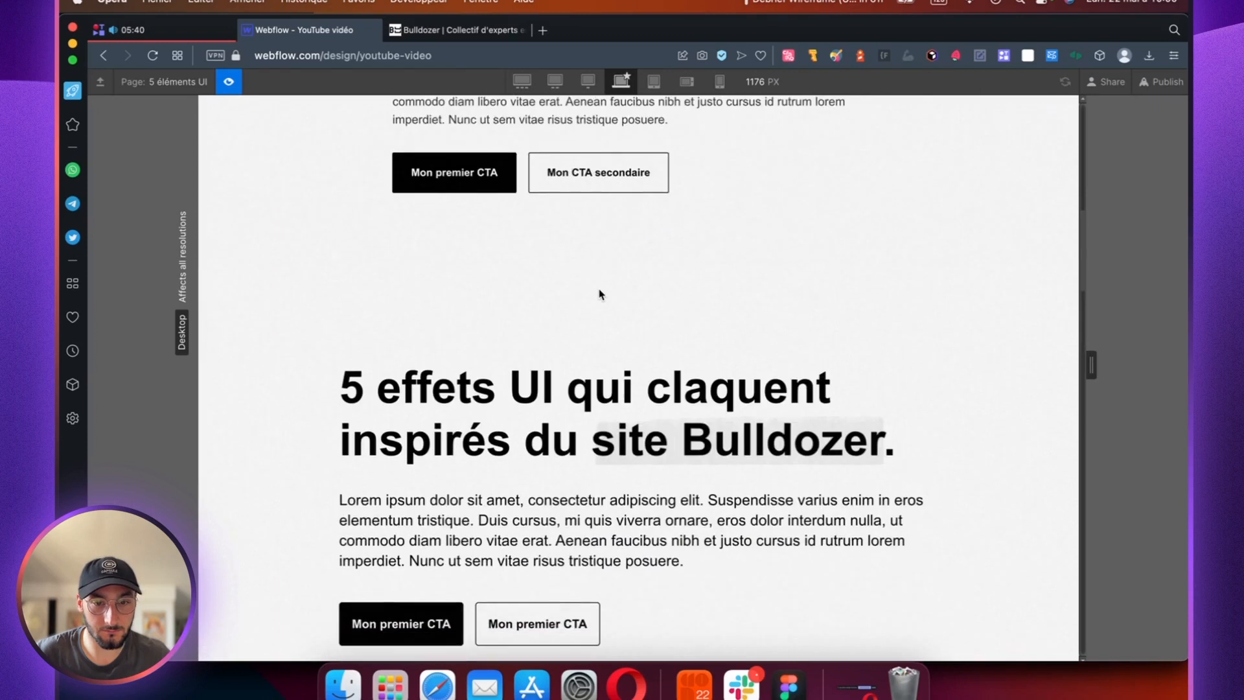
pyautogui.scroll(-10, 600, 288)
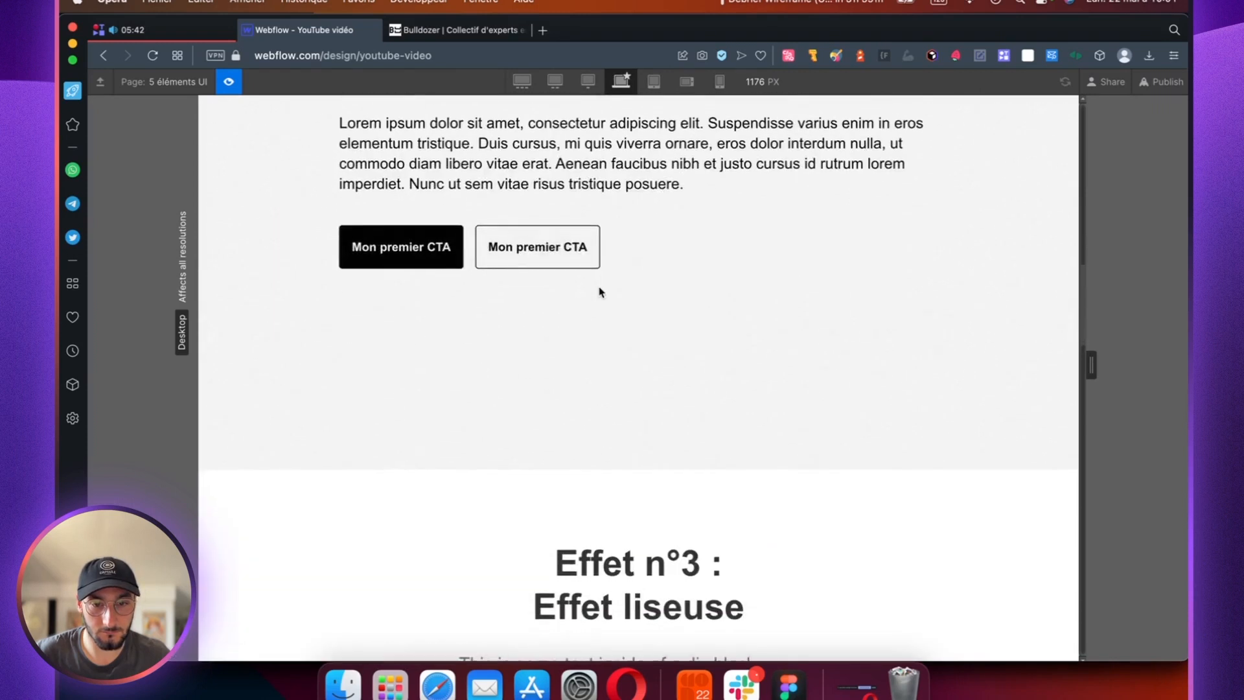
pyautogui.scroll(-3, 594, 290)
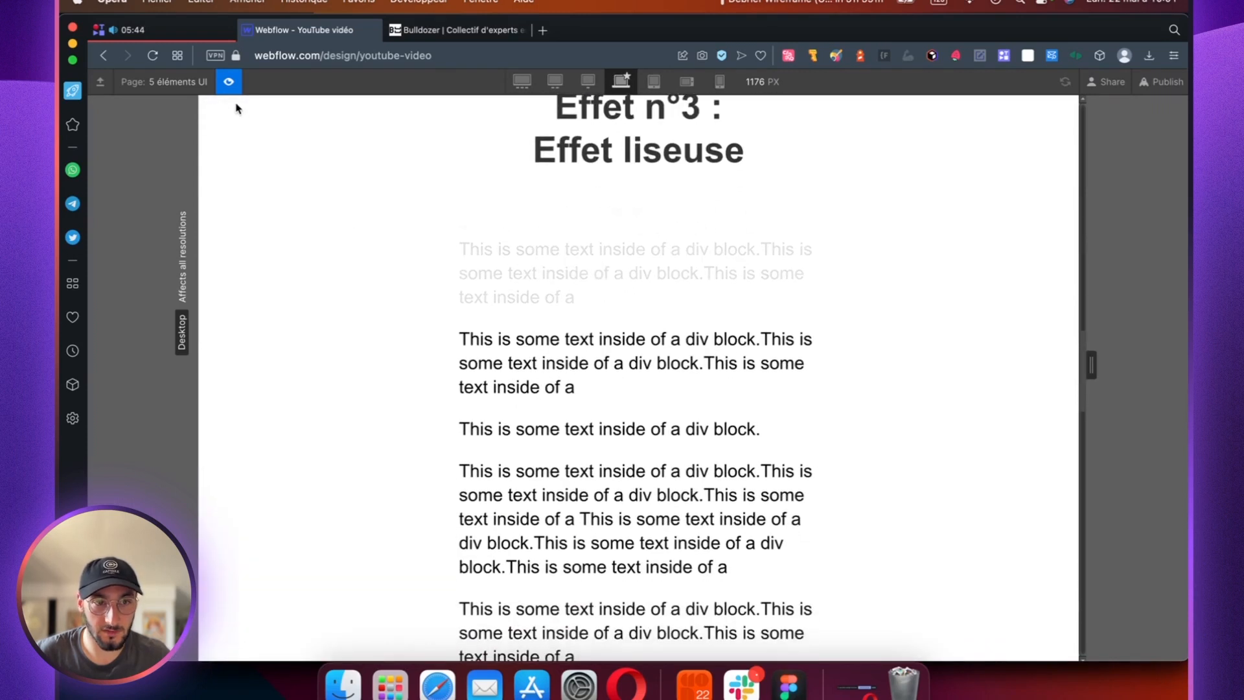
pyautogui.click(229, 83)
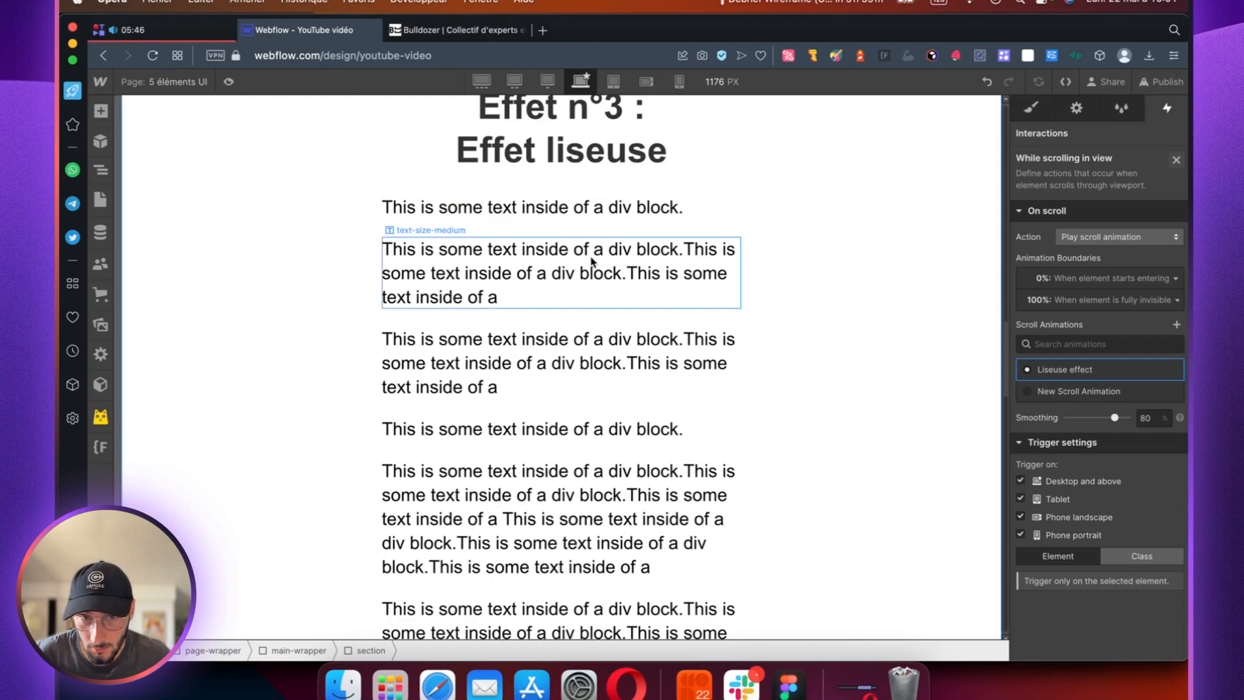
# Step: Reopen the Liseuse effect animation and add an Opacity action for the second paragraph at the 47% keyframe, with 100% opacity
pyautogui.click(1063, 368)
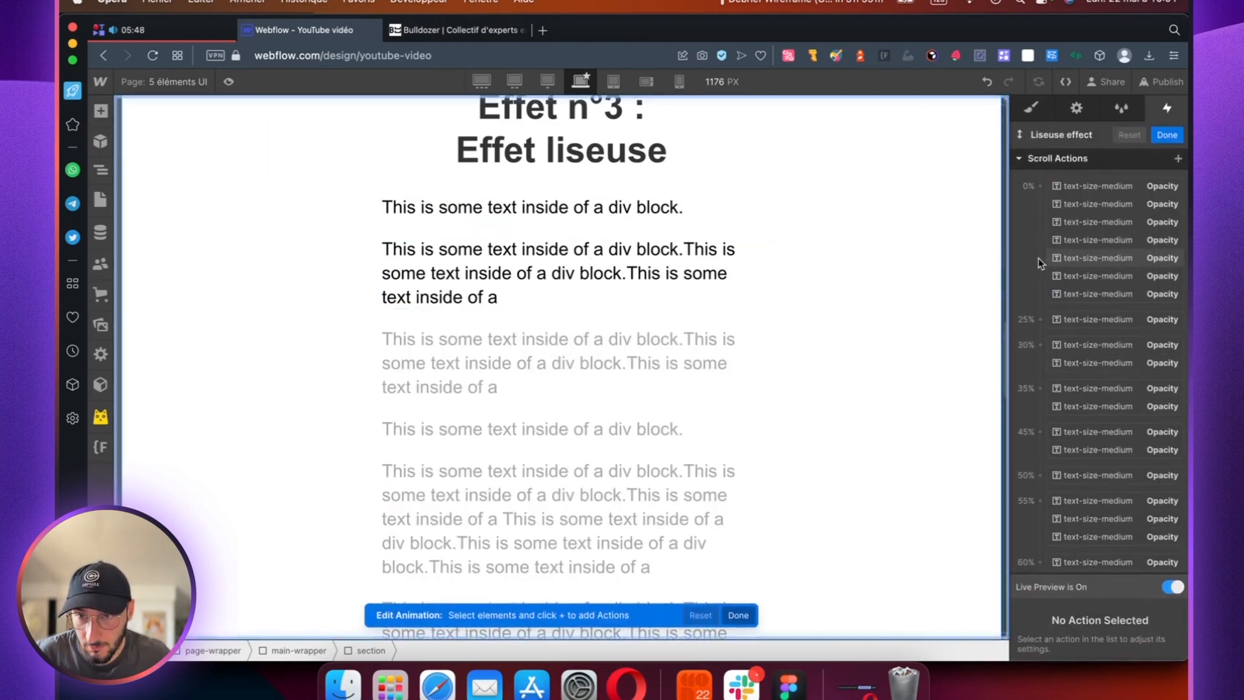
pyautogui.click(517, 264)
pyautogui.scroll(-3, 1162, 220)
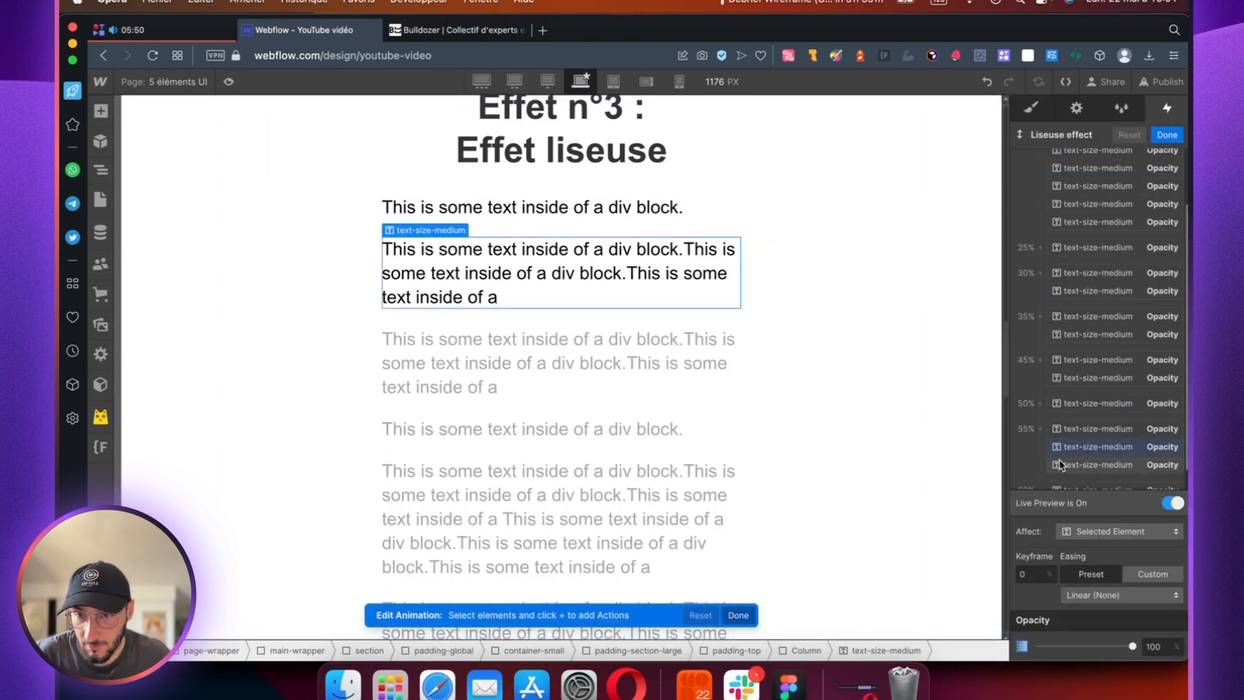
pyautogui.scroll(3, 1161, 186)
pyautogui.click(1177, 158)
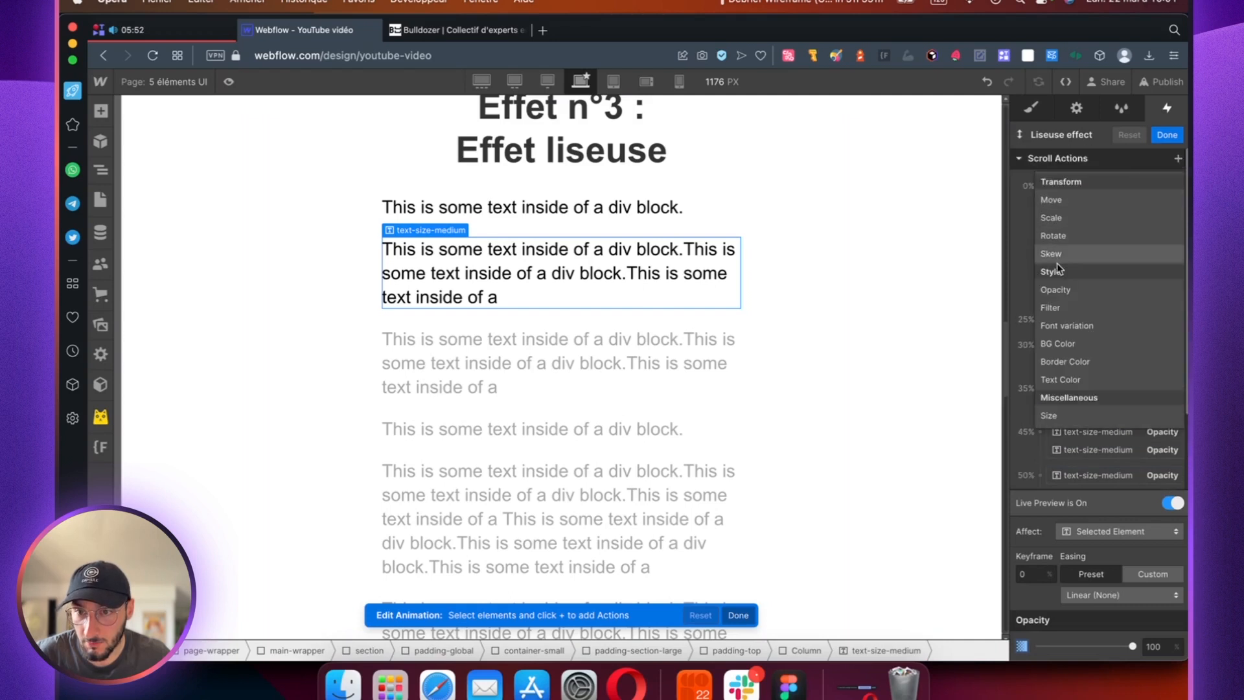
pyautogui.click(1056, 291)
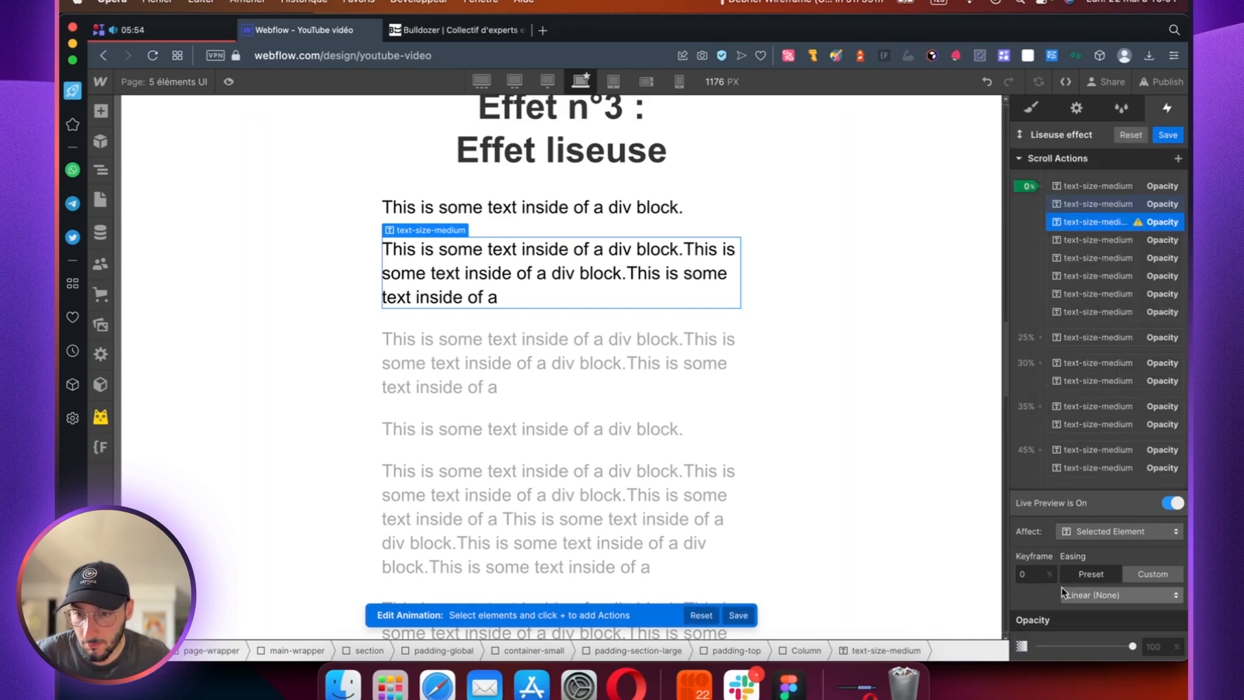
pyautogui.press('Return')
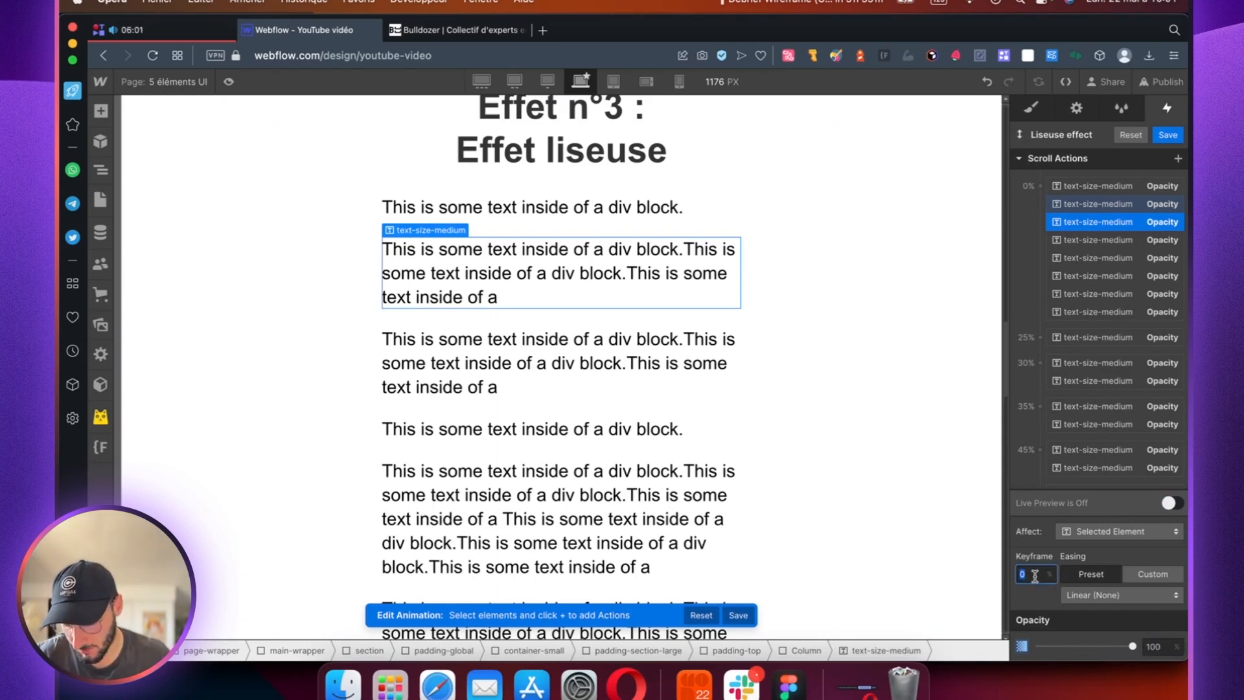
pyautogui.write('47')
pyautogui.press('Return')
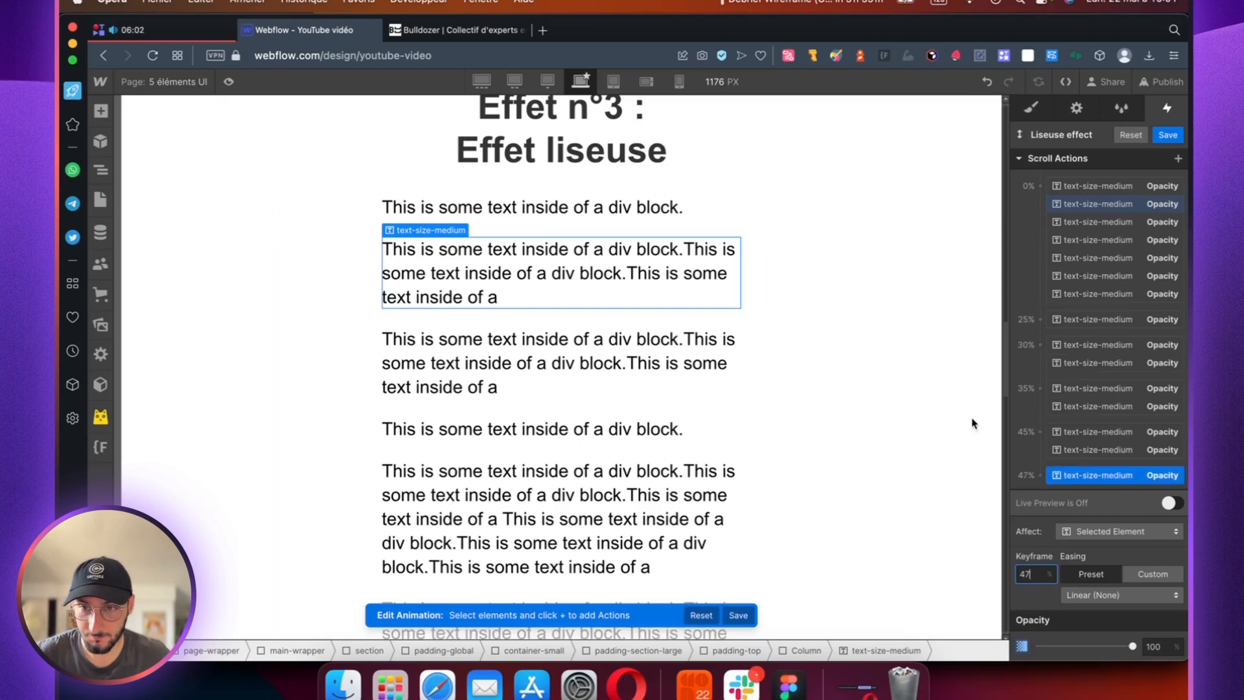
# Step: Add an Opacity action for the first paragraph at the 47% keyframe, with 100% opacity and Ease easing, and save the animation
pyautogui.click(631, 215)
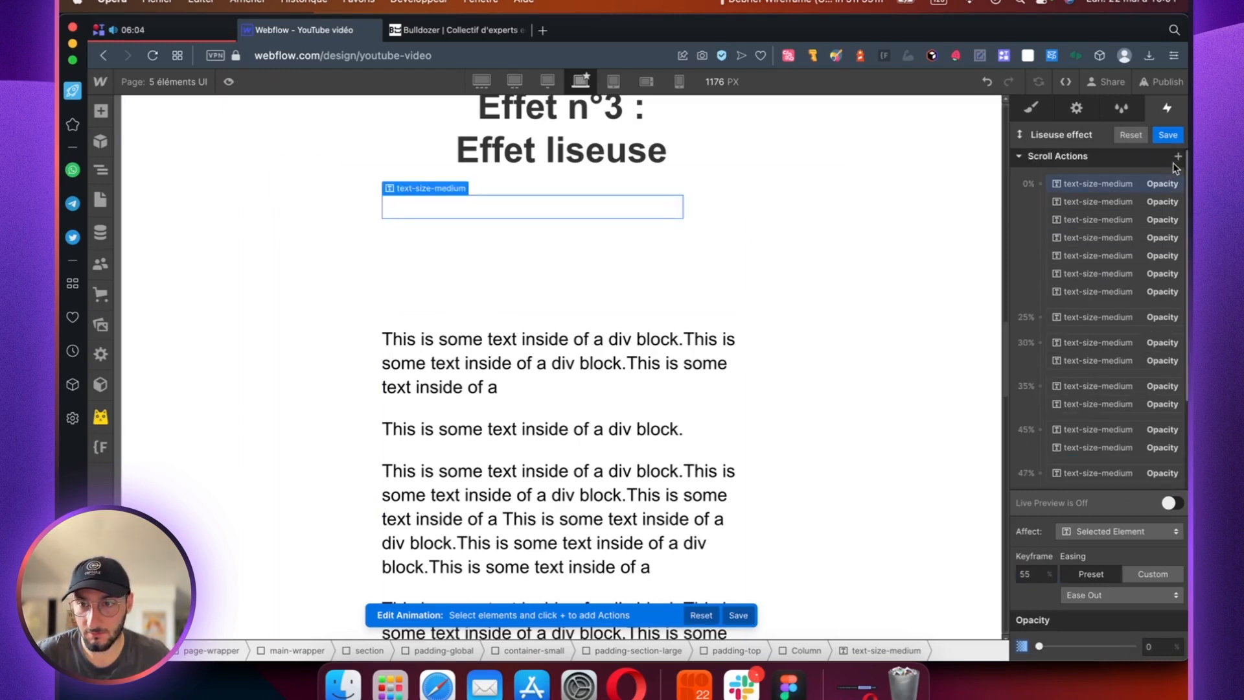
pyautogui.click(1177, 156)
pyautogui.click(1074, 301)
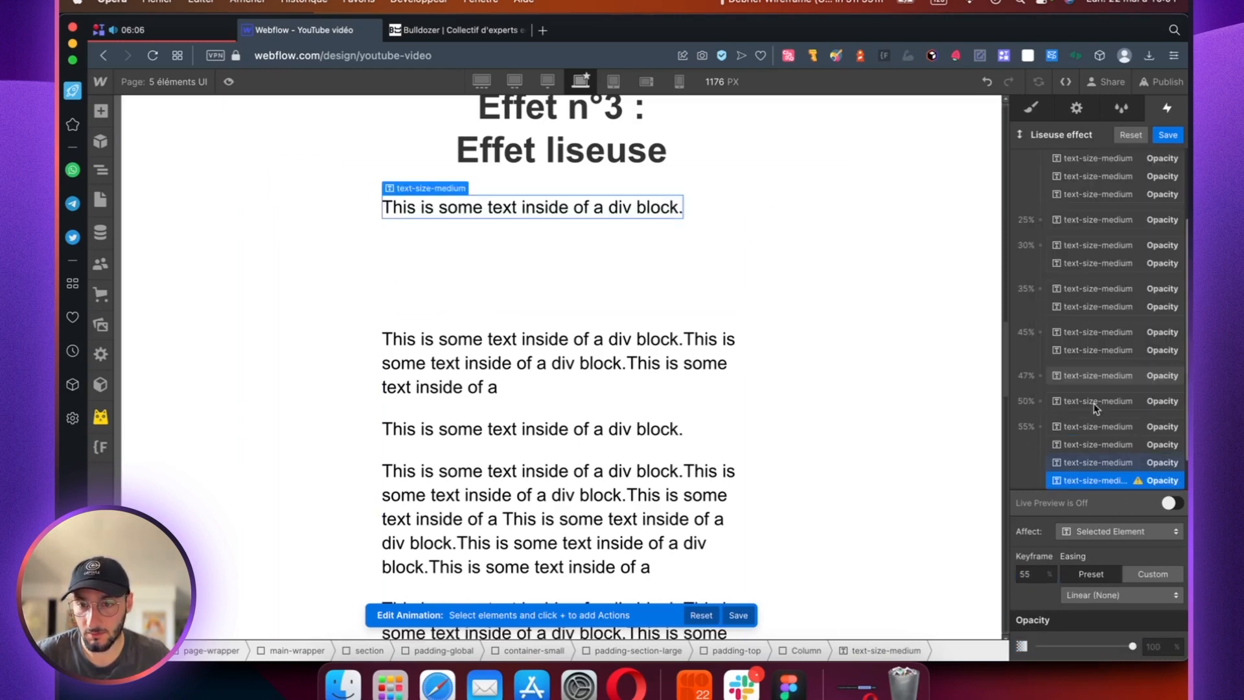
pyautogui.click(1036, 576)
pyautogui.press('Return')
pyautogui.click(1086, 580)
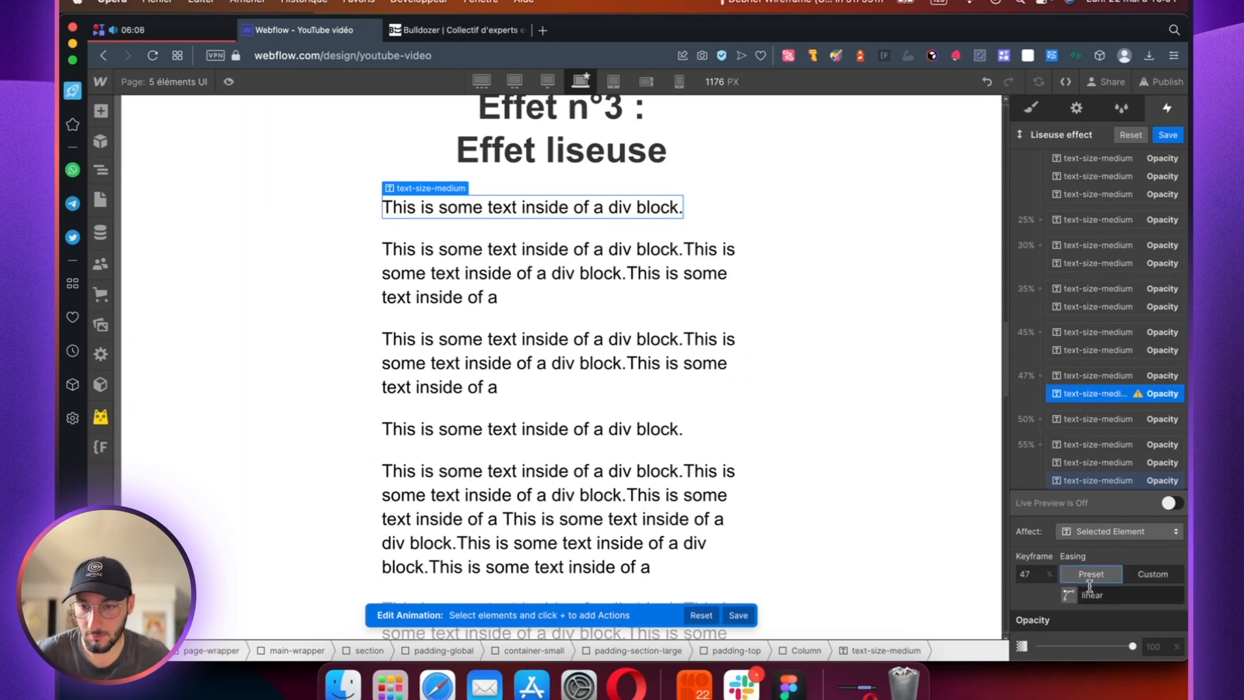
pyautogui.click(1109, 591)
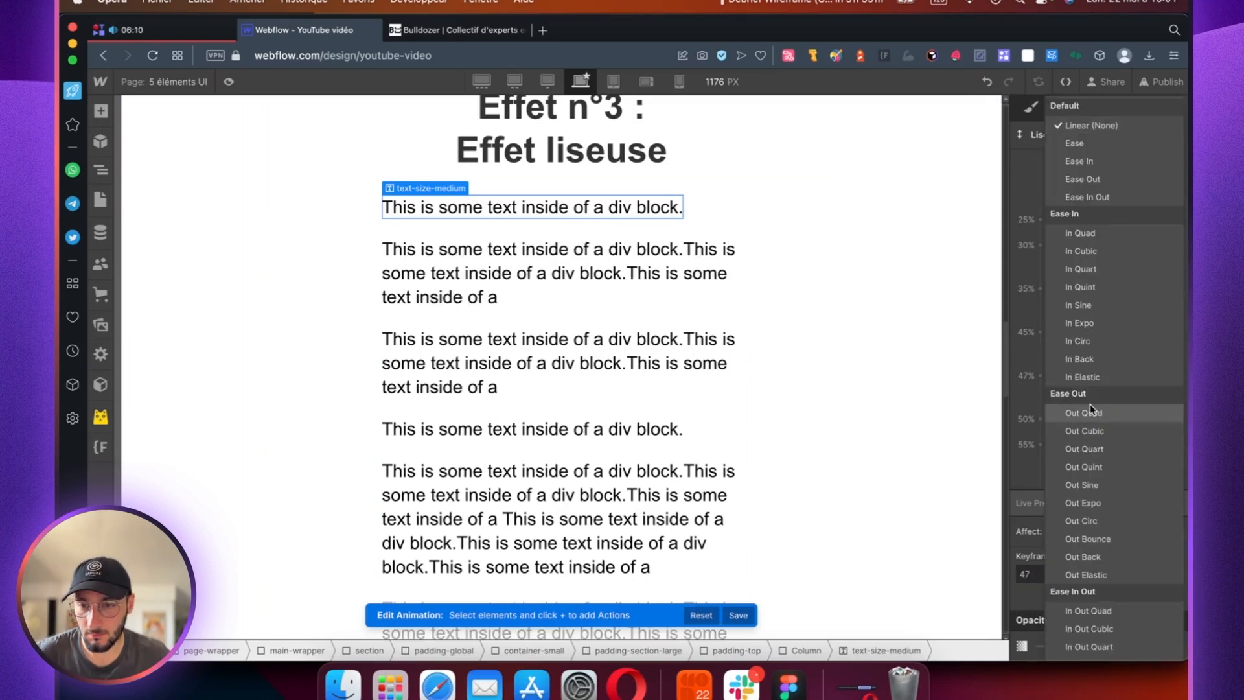
pyautogui.click(1101, 143)
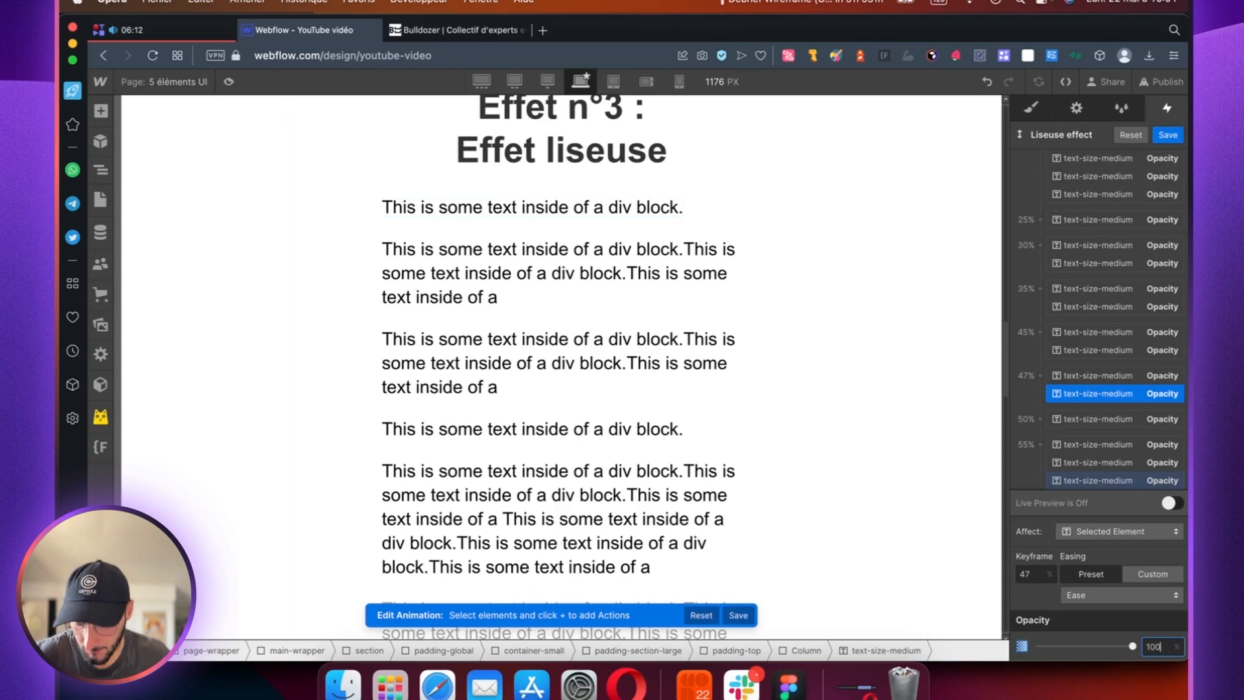
pyautogui.click(1167, 135)
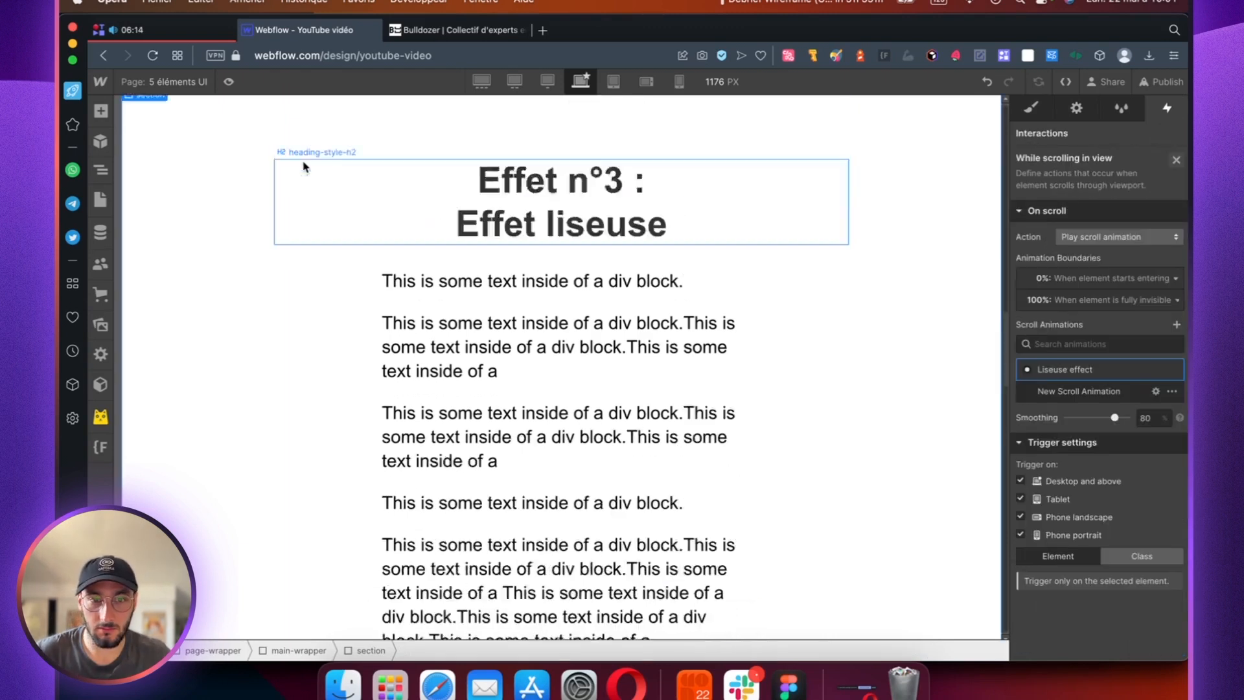
# Step: Preview the page and scroll through the "Effet liseuse" section to check how its paragraphs fade in and out
pyautogui.click(228, 82)
pyautogui.scroll(-10, 513, 305)
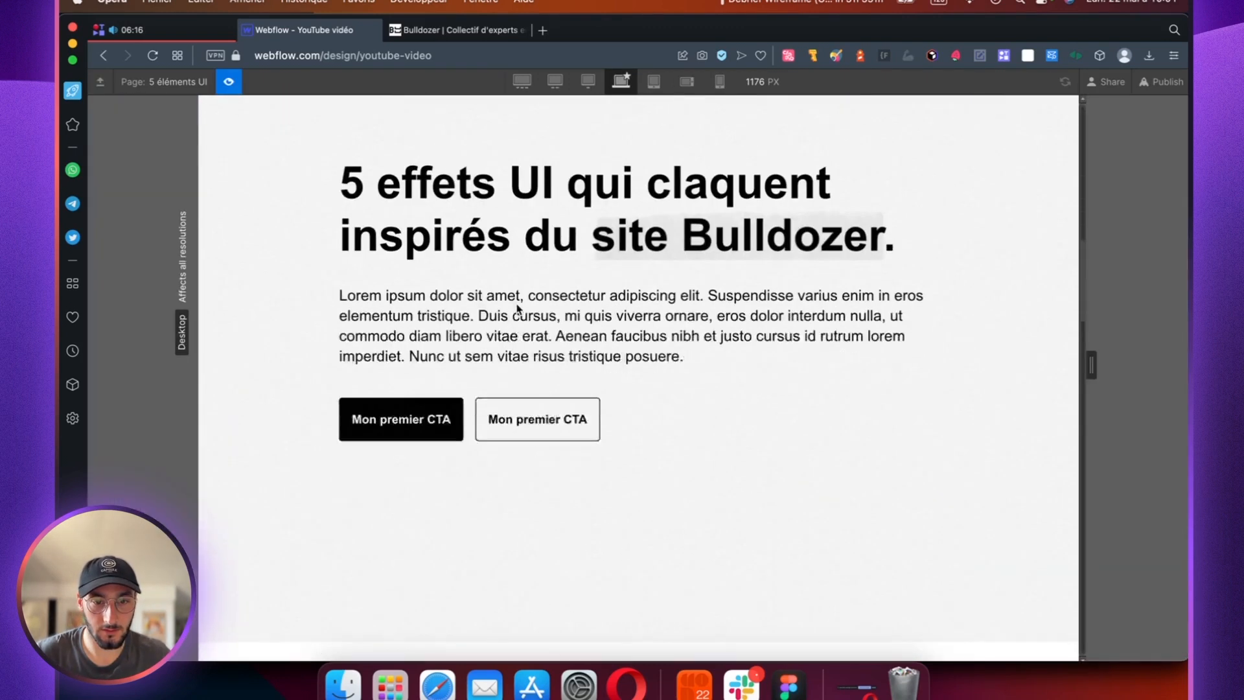
pyautogui.scroll(-5, 518, 308)
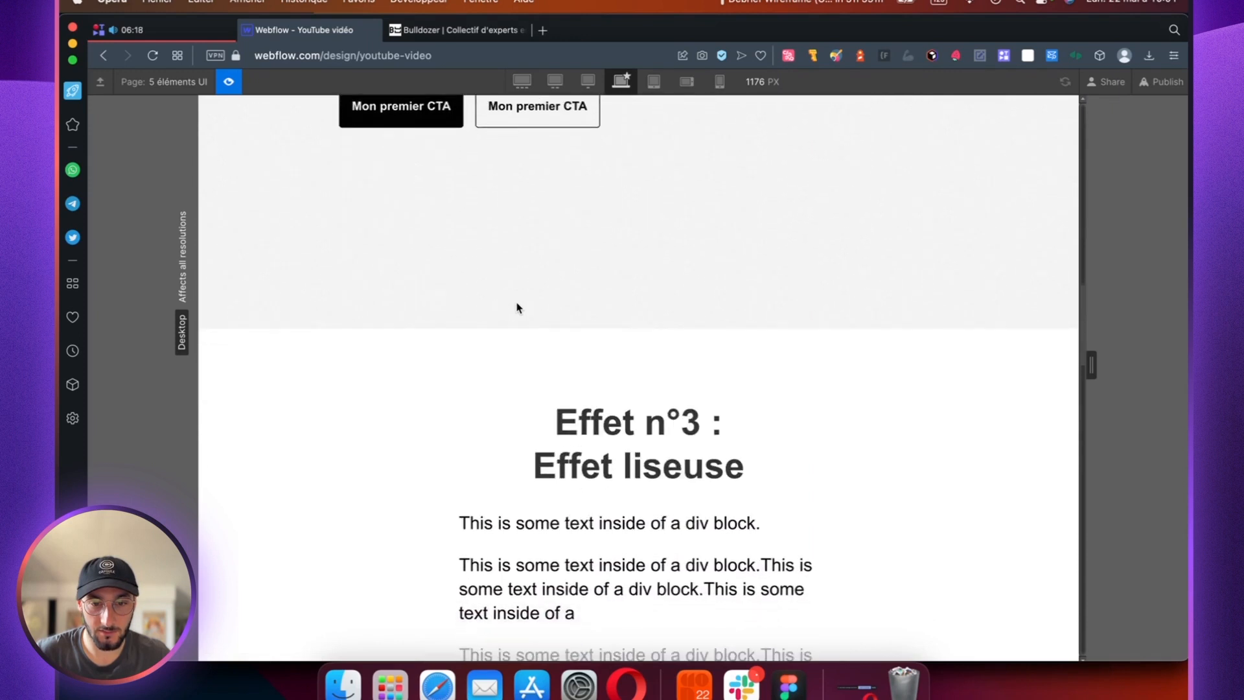
pyautogui.scroll(-3, 516, 307)
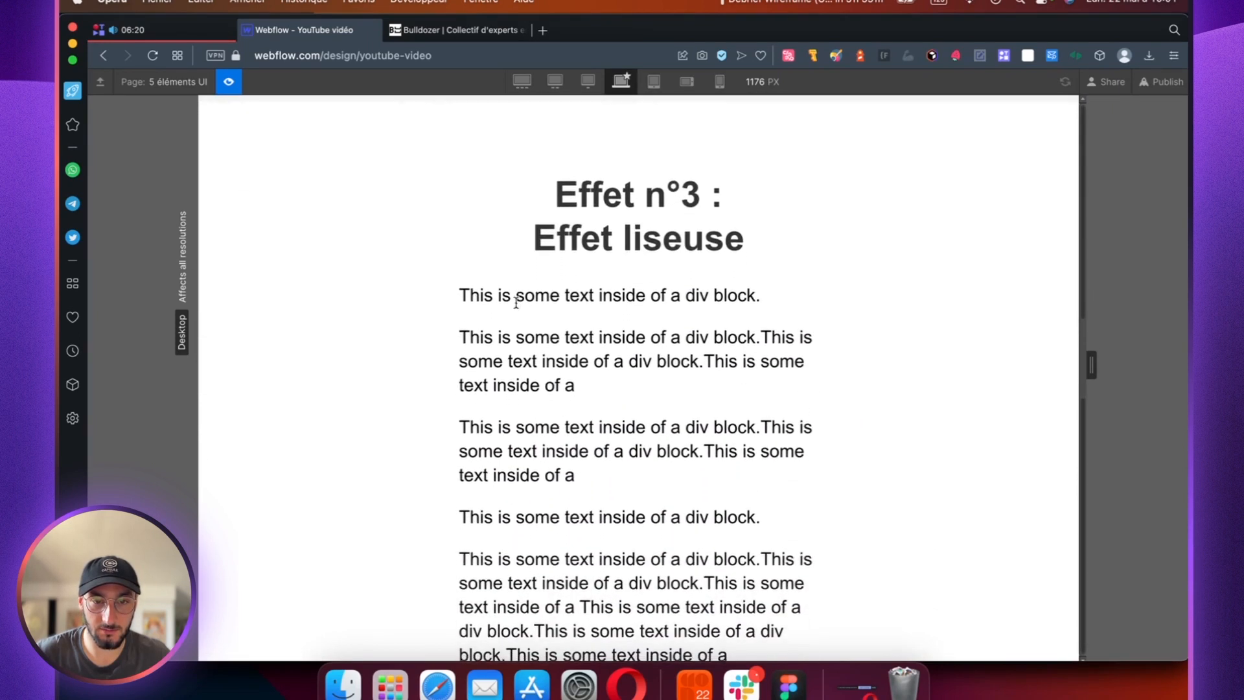
pyautogui.scroll(-5, 516, 307)
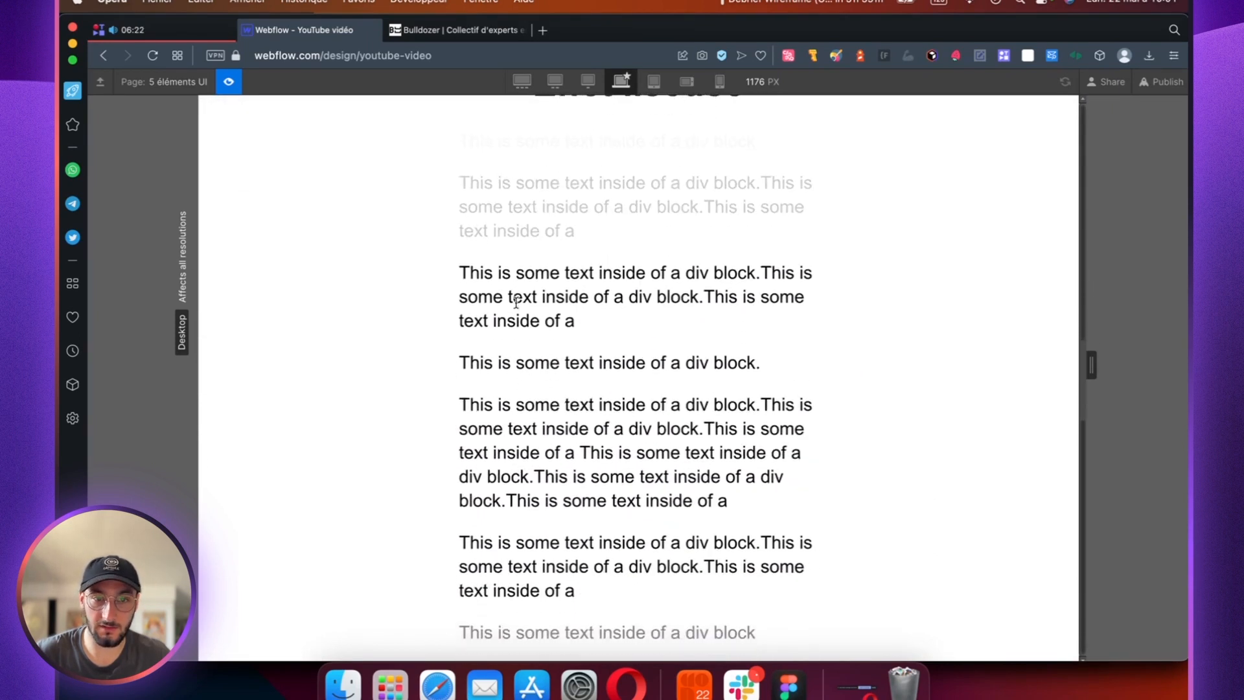
pyautogui.scroll(-2, 516, 308)
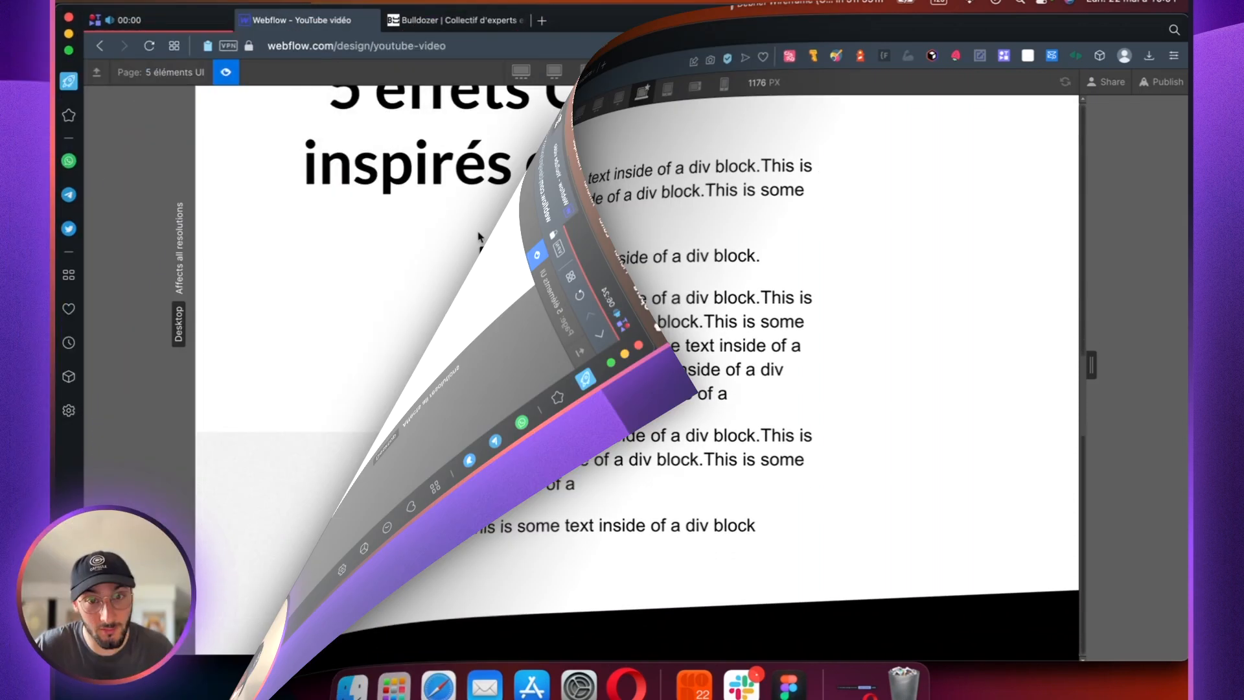
# Step: Examine the previewed page's noise background, reading effect and "Effet n°4 : Diagonal section", and return to the page's hero
pyautogui.scroll(2, 478, 236)
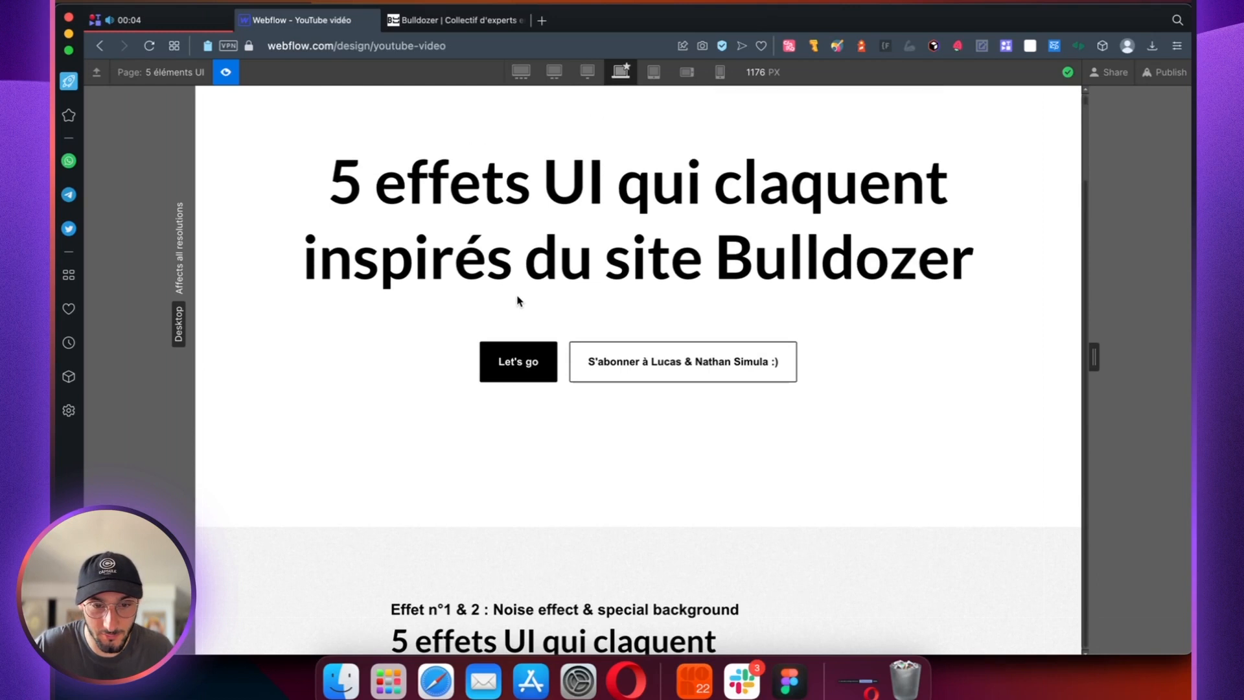
pyautogui.scroll(-4, 518, 300)
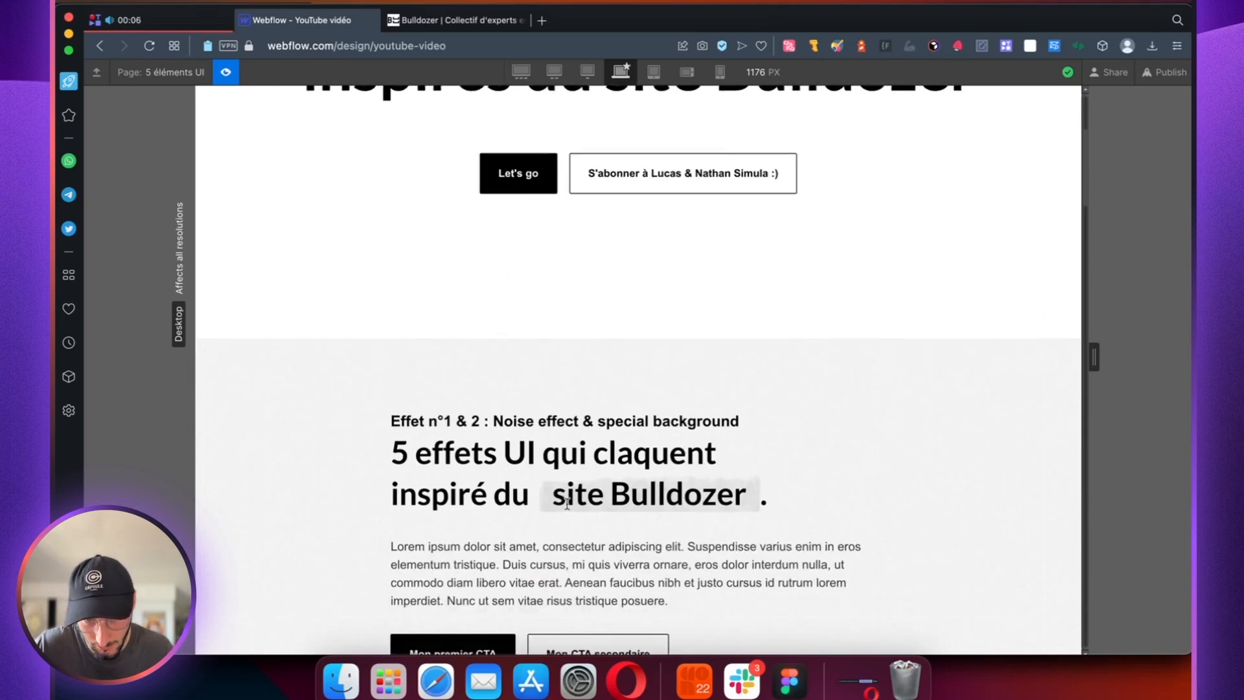
pyautogui.scroll(-15, 537, 427)
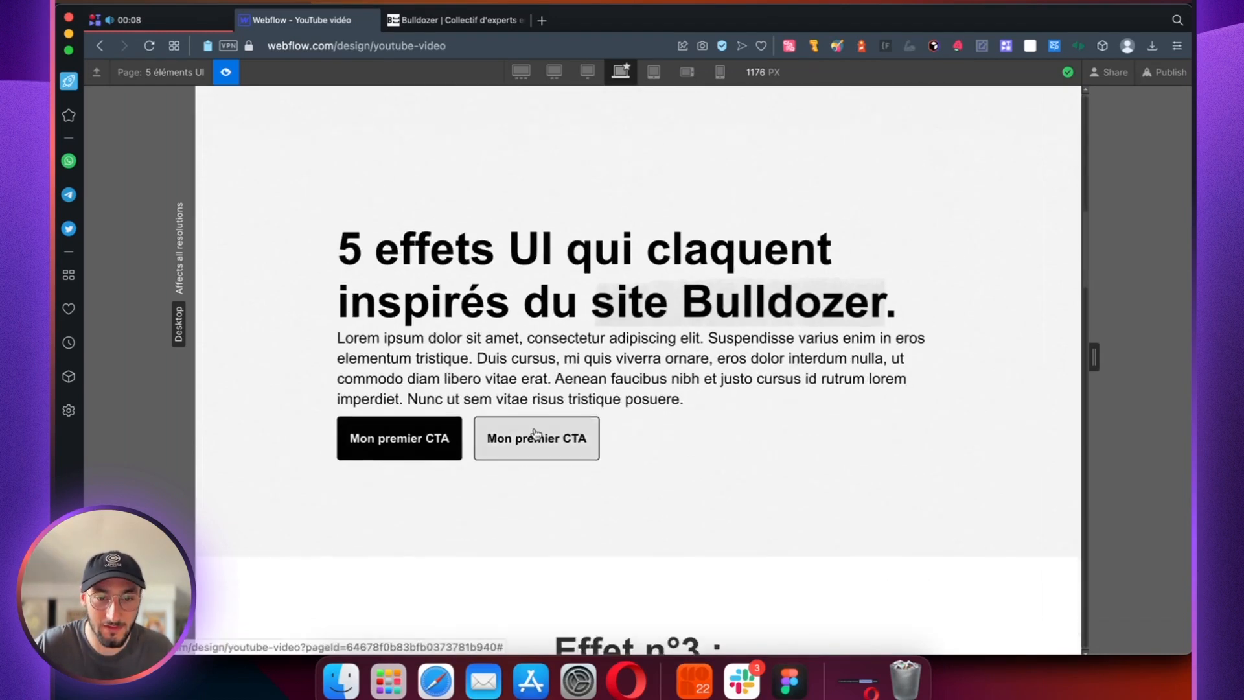
pyautogui.scroll(-3, 537, 425)
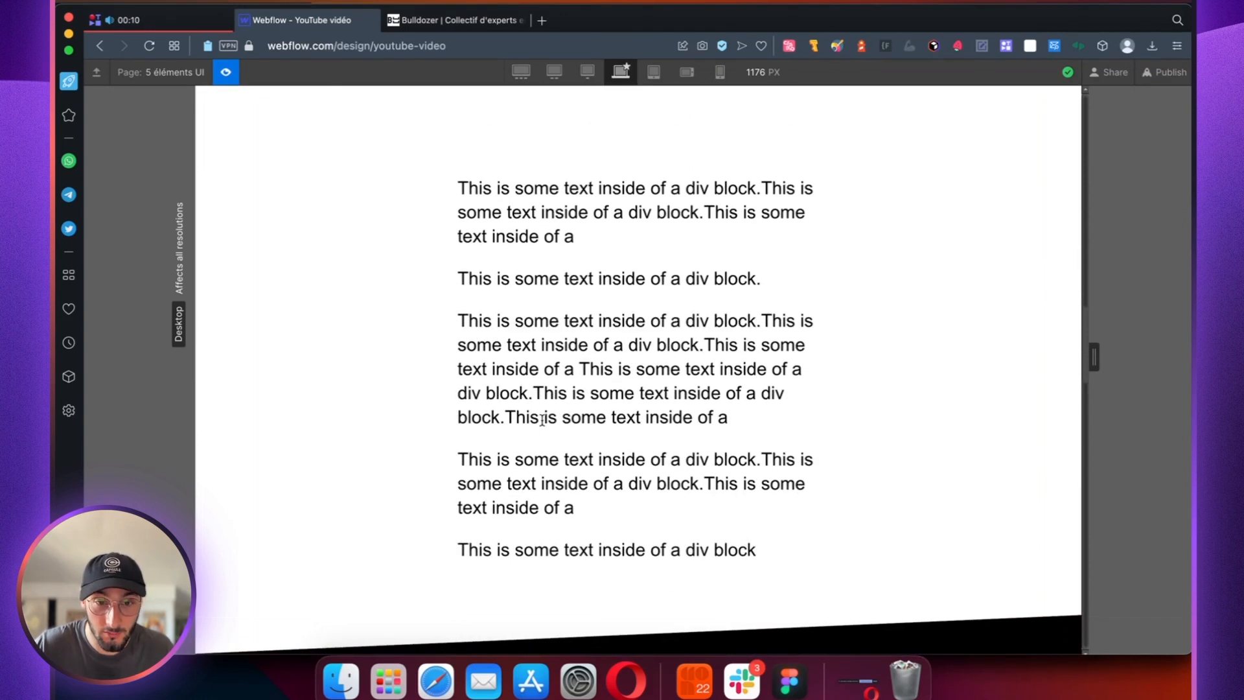
pyautogui.scroll(-9, 540, 424)
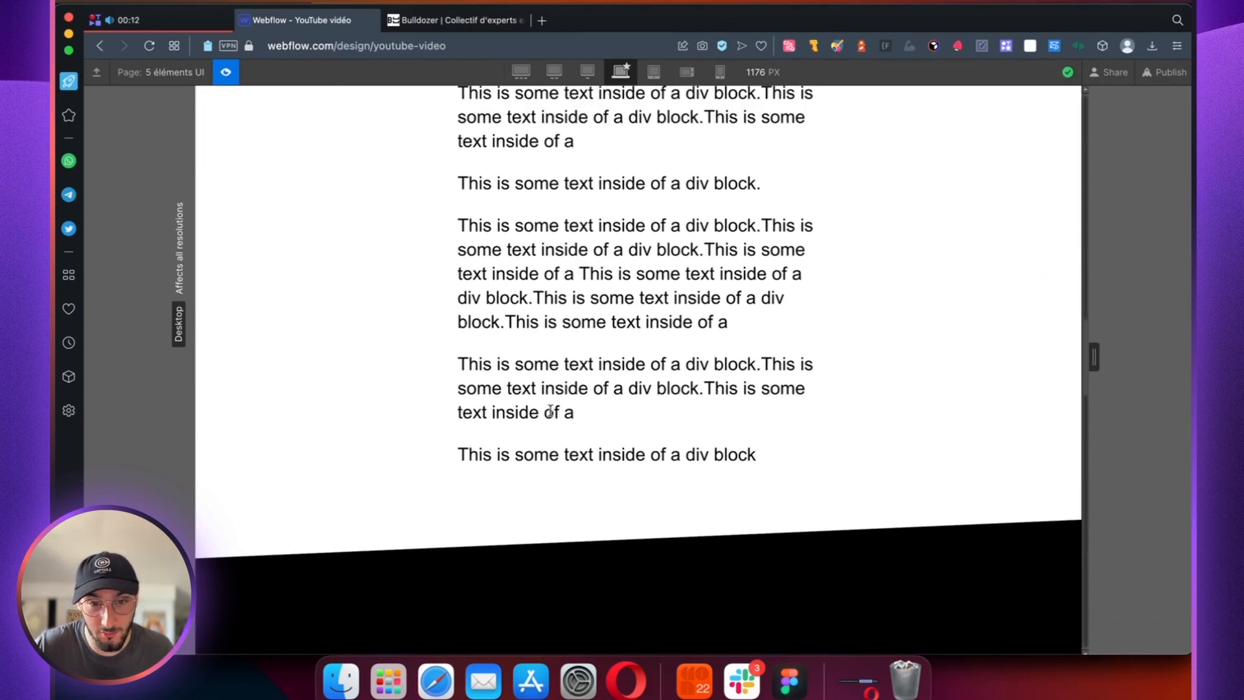
pyautogui.scroll(-3, 560, 421)
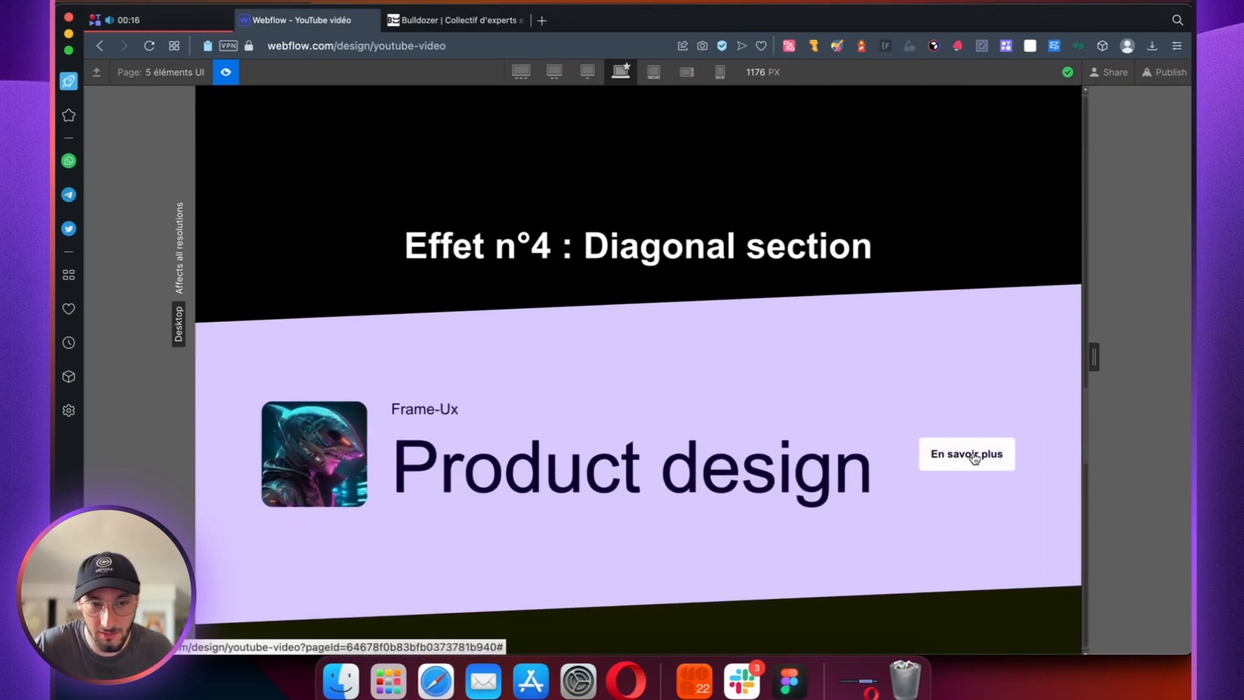
pyautogui.scroll(20, 600, 433)
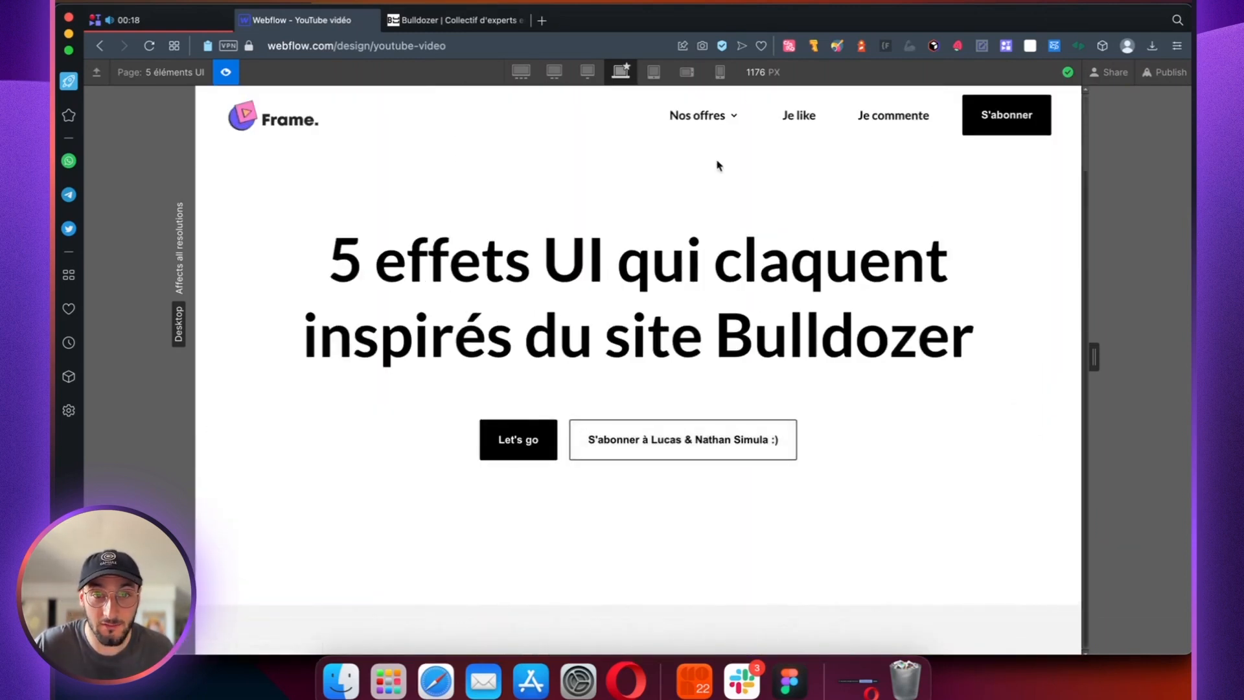
# Step: Test the "Nos offres" dropdown by opening and closing it, and look at the noise effect section below the hero
pyautogui.click(713, 115)
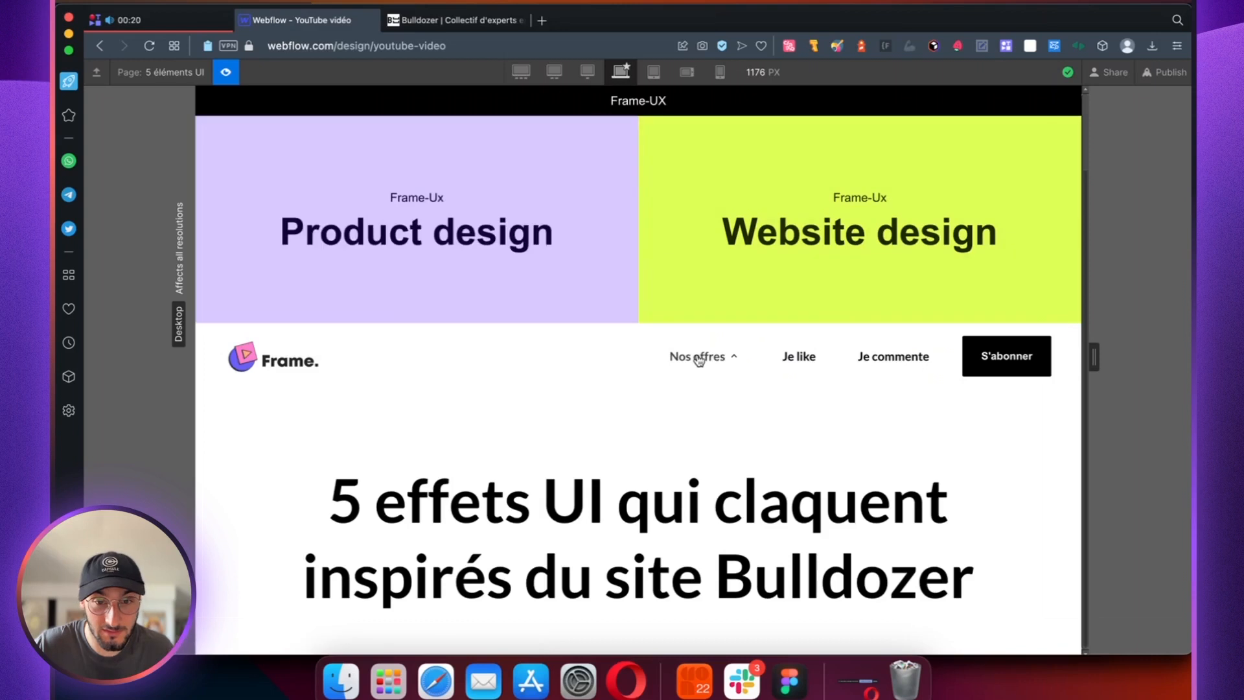
pyautogui.click(699, 357)
pyautogui.scroll(-5, 687, 356)
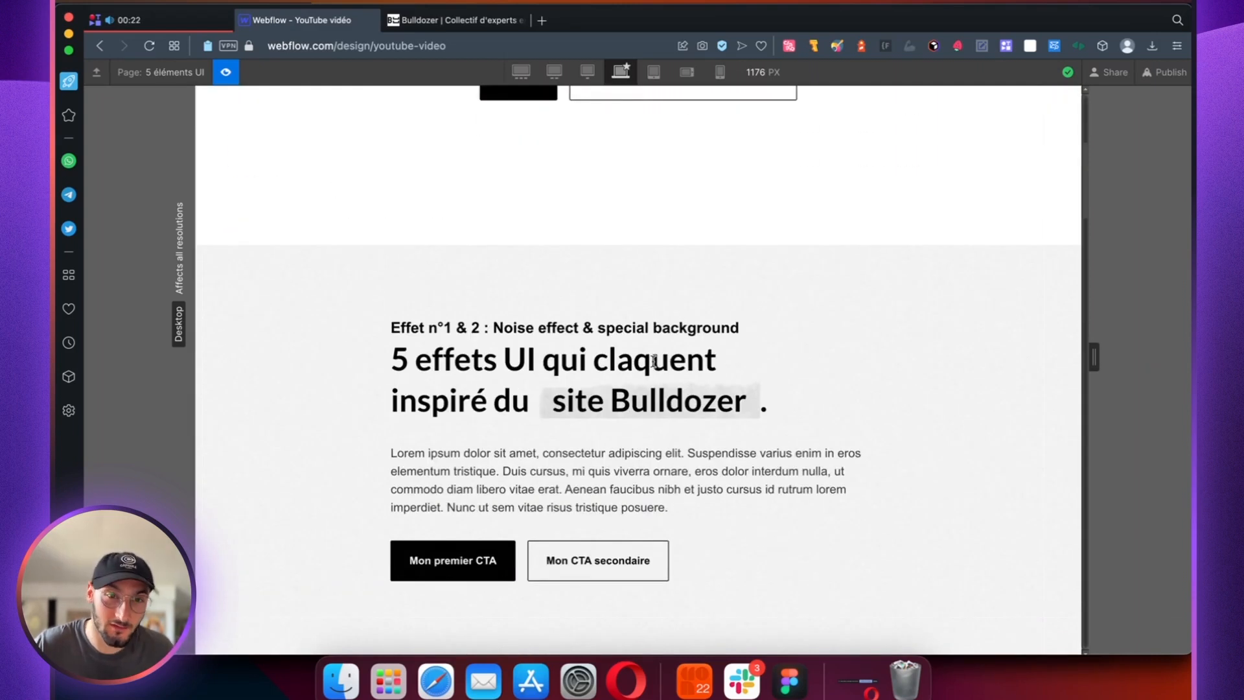